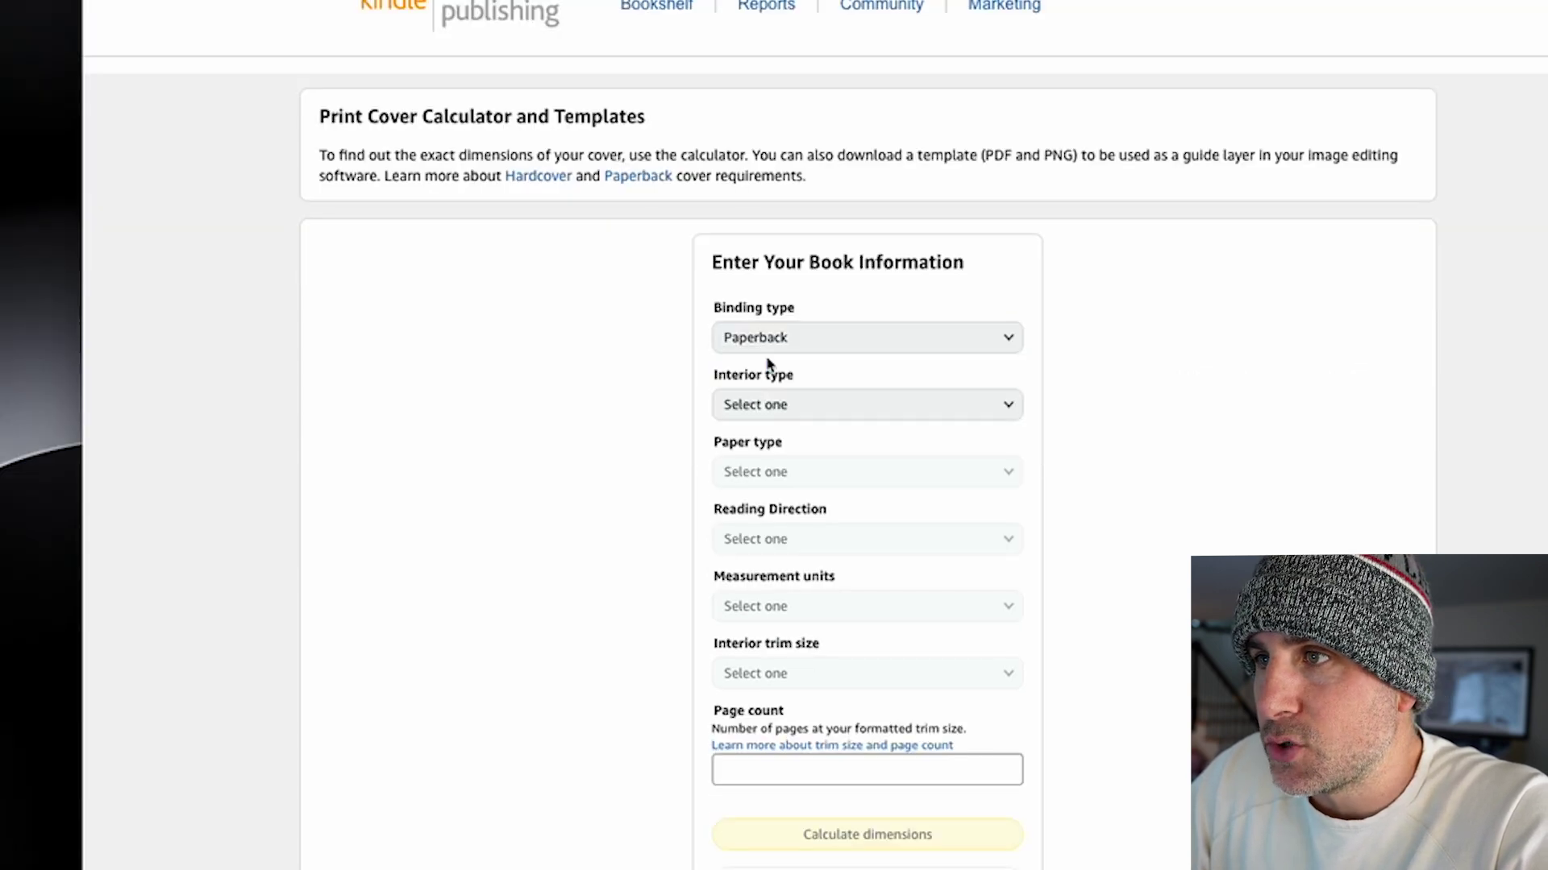
- Set interior type to Standard color, paper to White, and reading direction to Left to Right
click(767, 407)
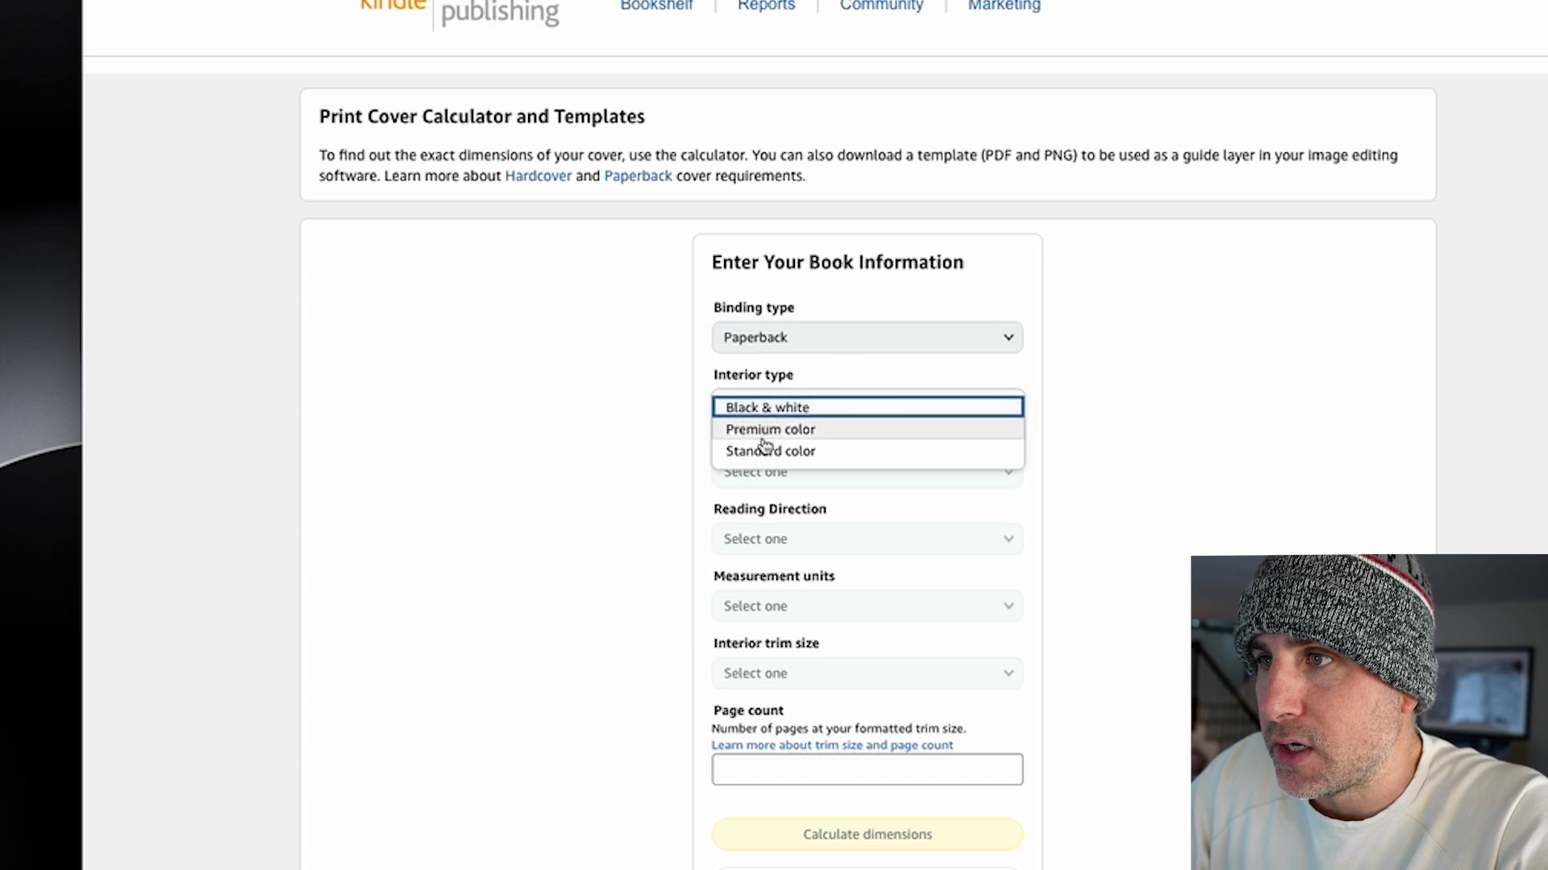
click(764, 456)
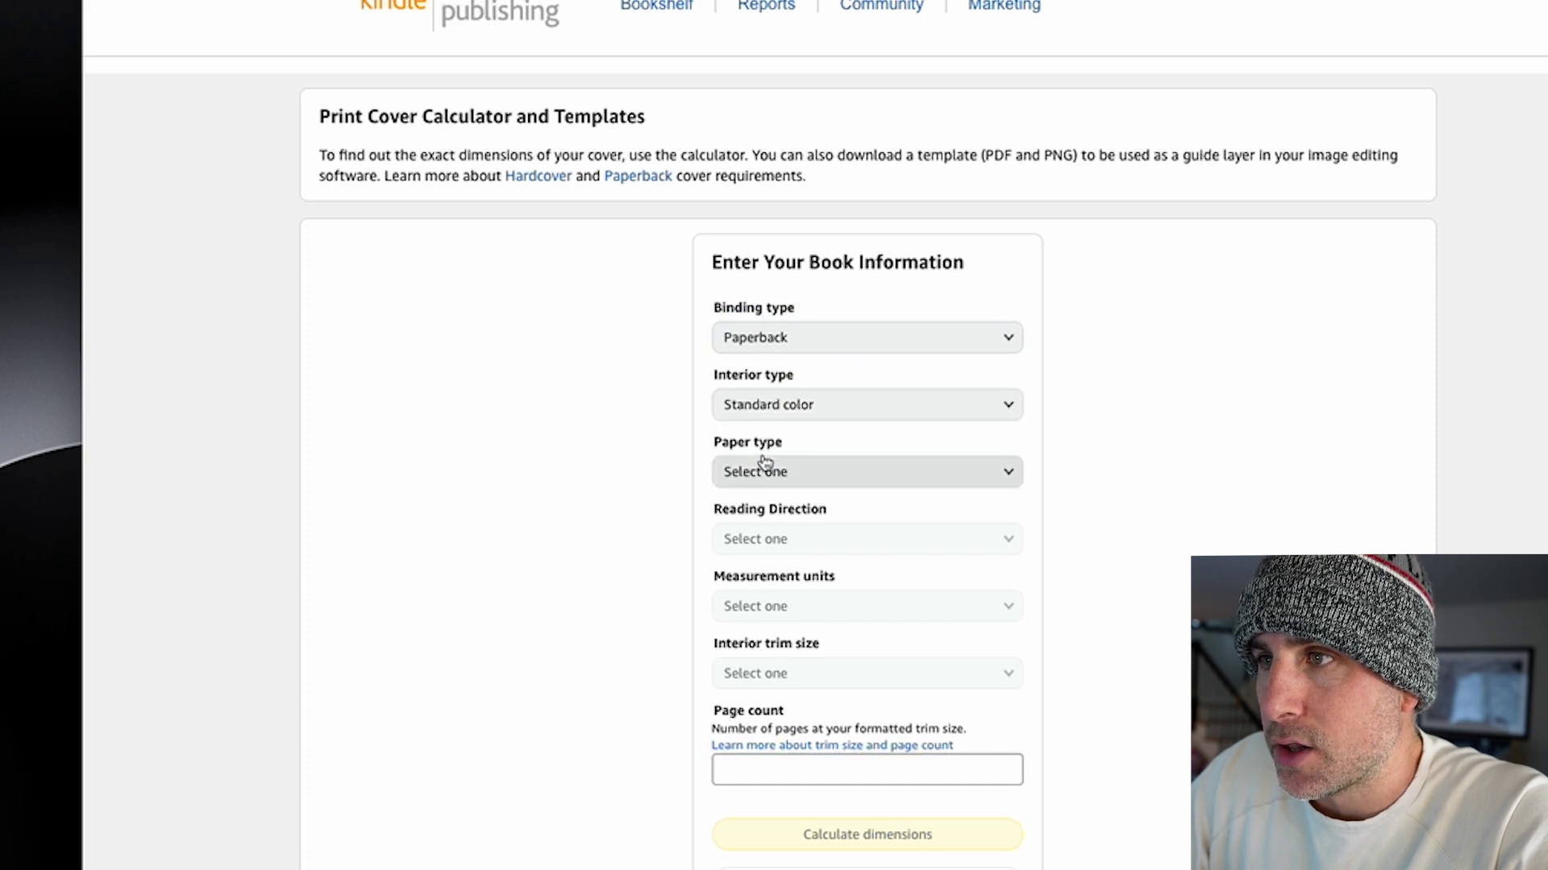
click(773, 412)
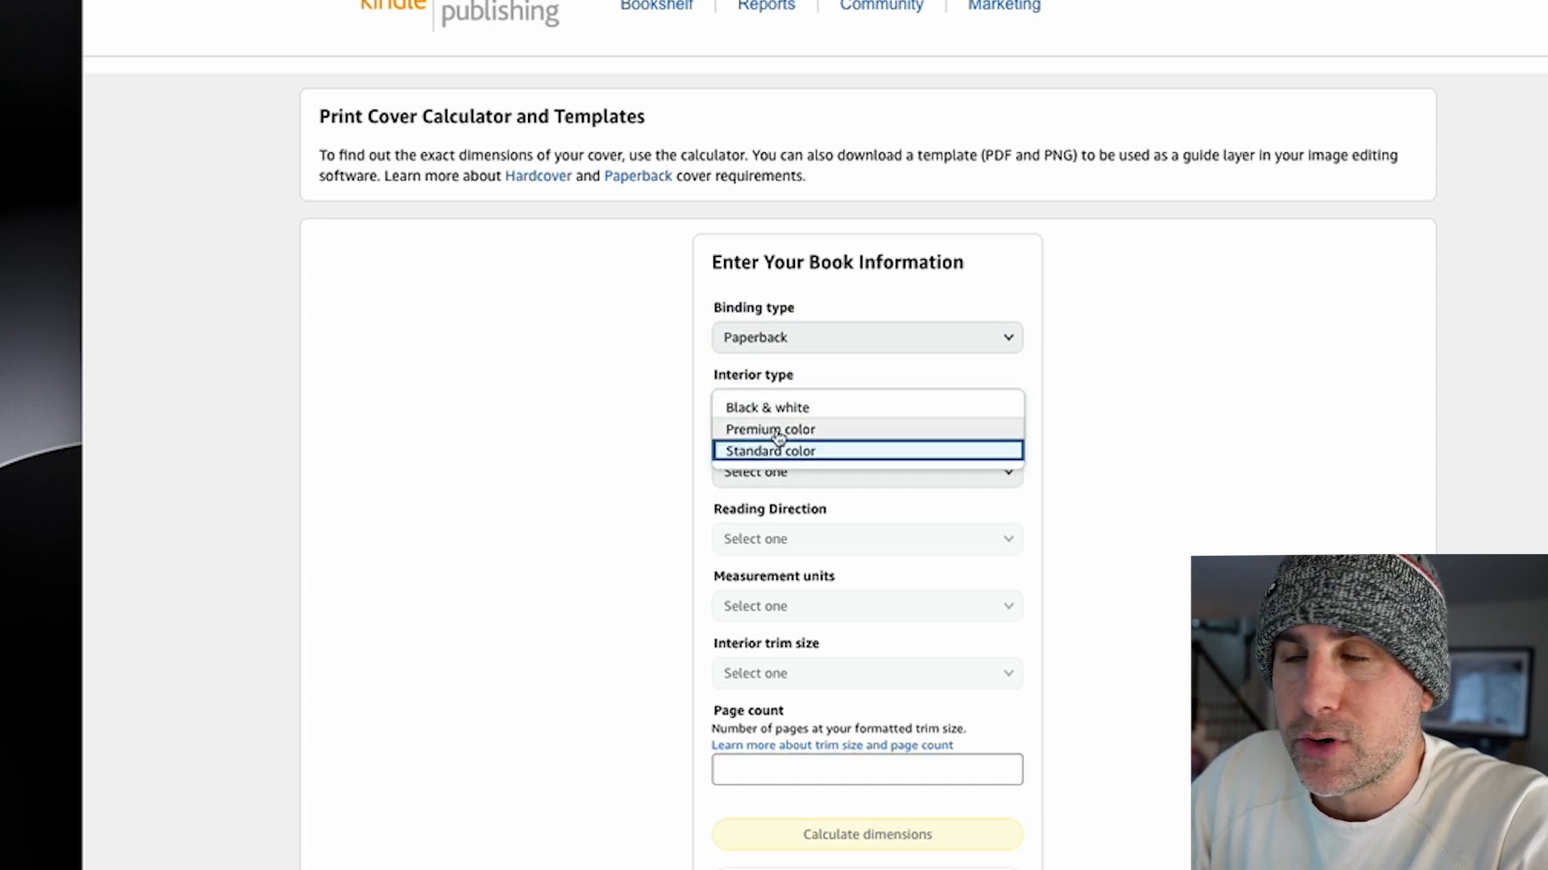
click(773, 451)
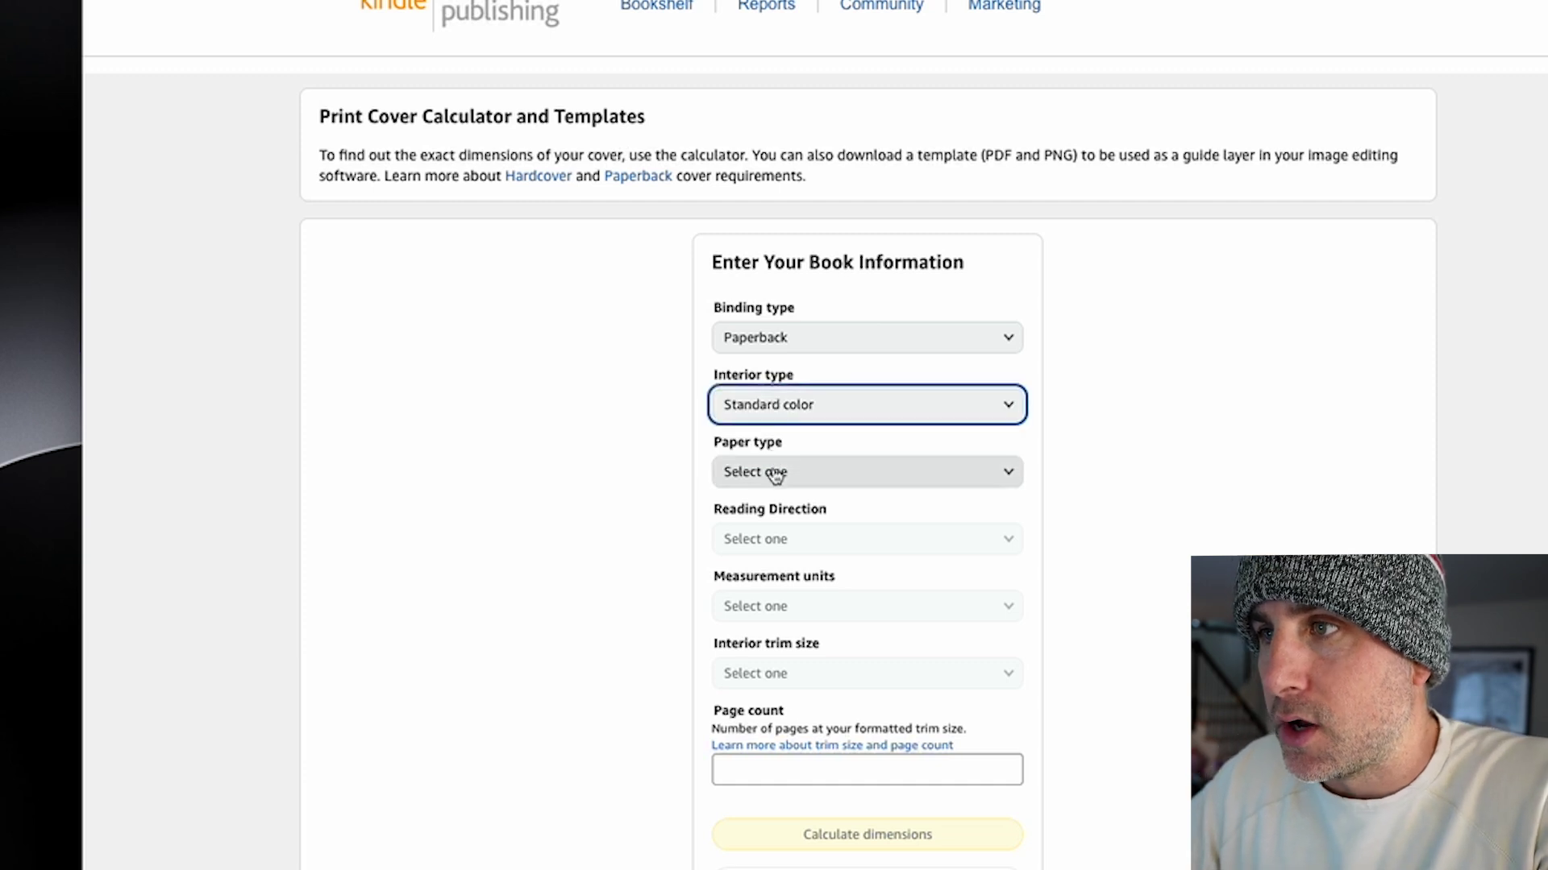
click(776, 474)
click(766, 475)
click(741, 540)
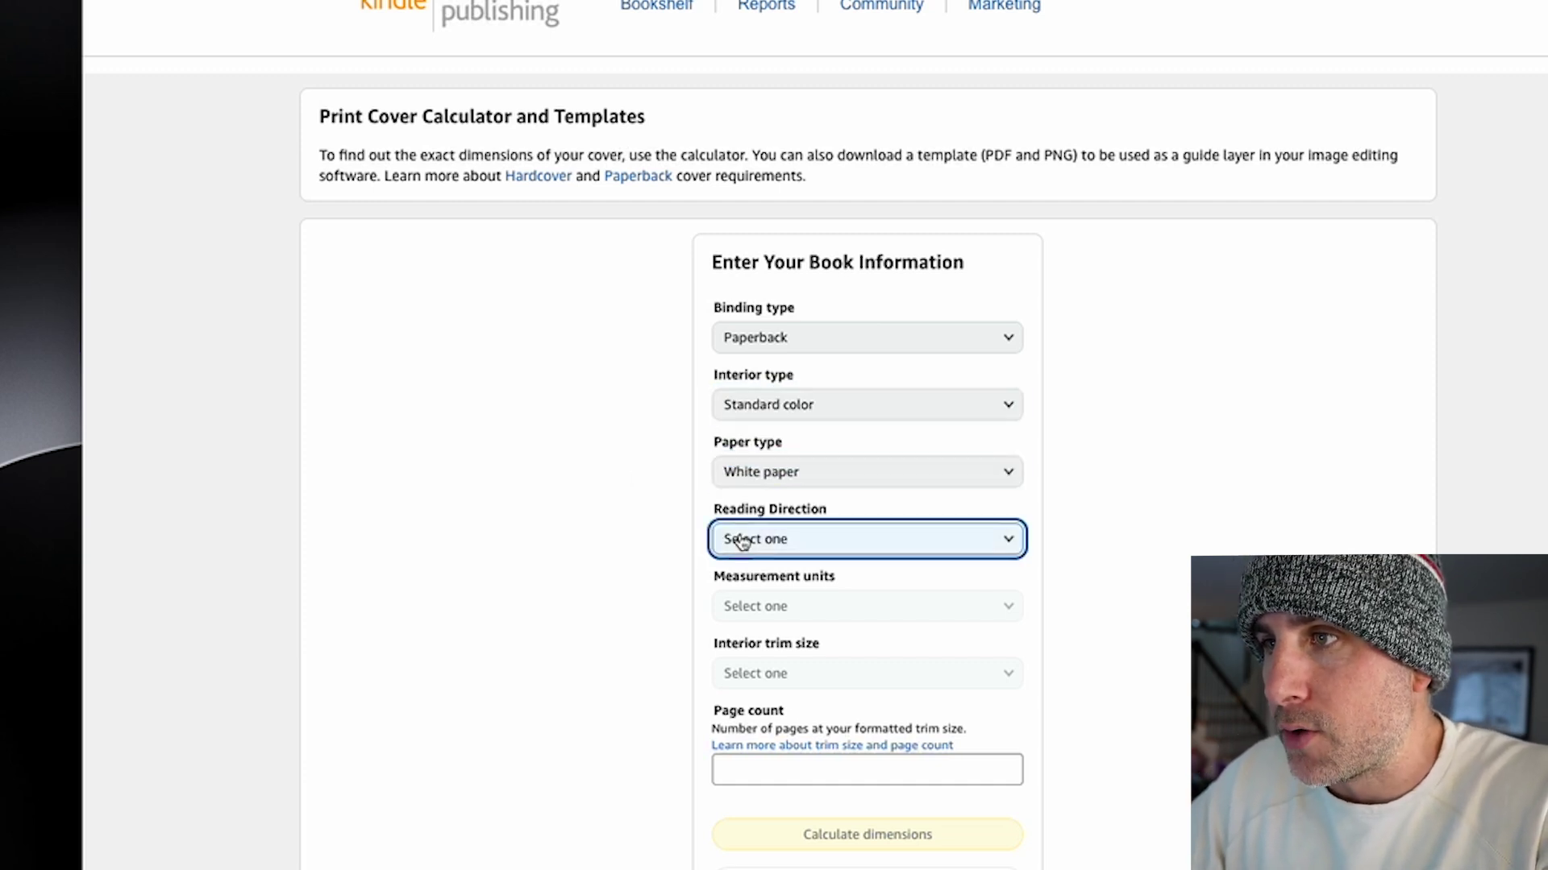
click(742, 541)
click(745, 540)
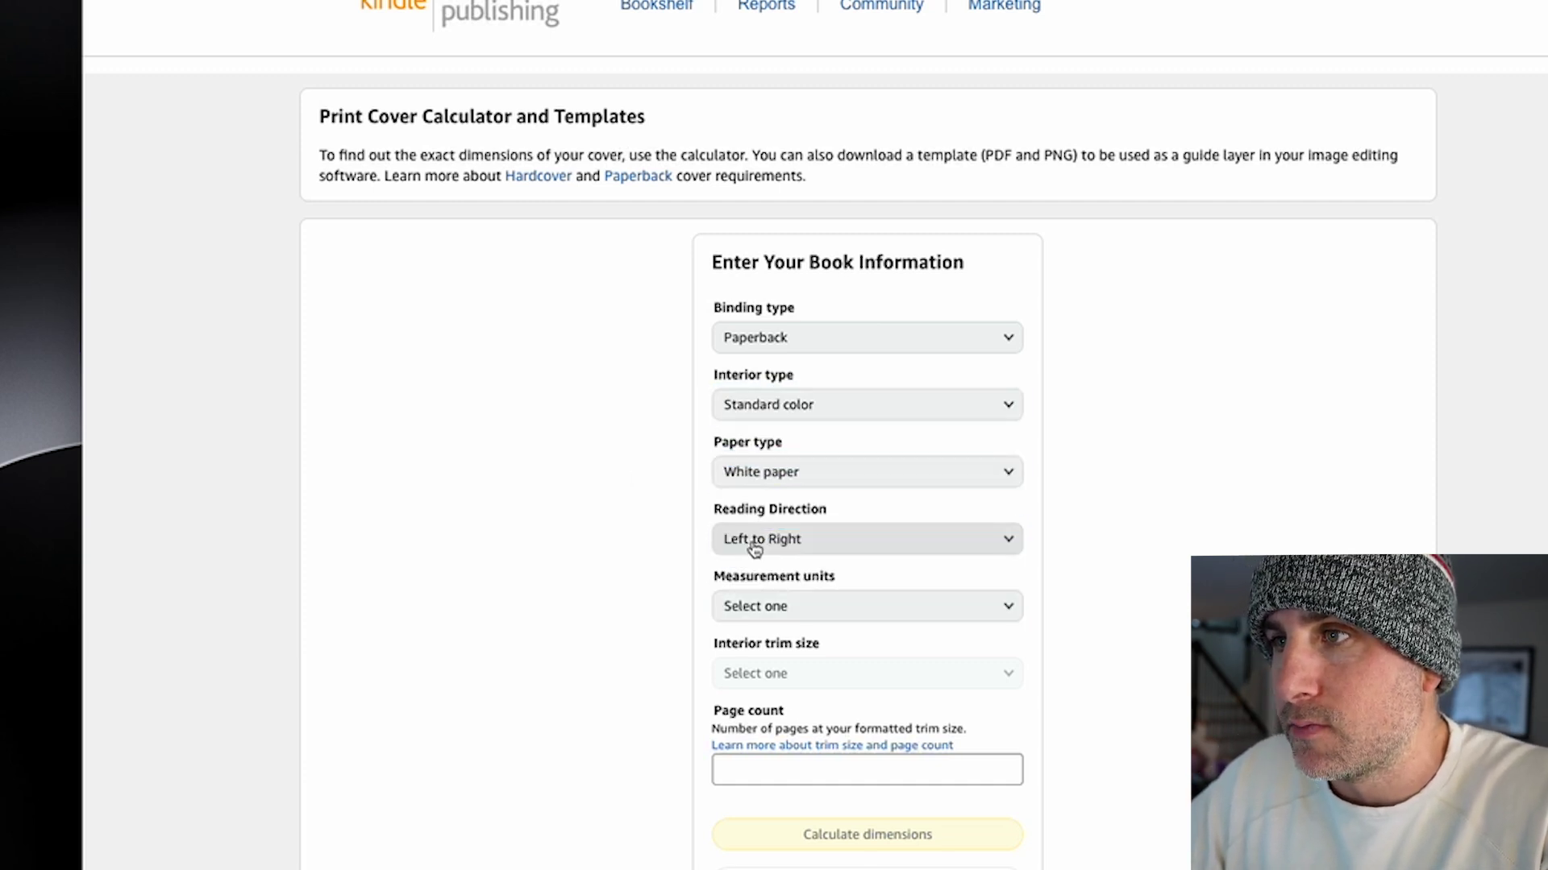
- Use inches, a 6 x 9 in trim and 220 pages, then calculate and download the cover template
click(770, 619)
click(743, 617)
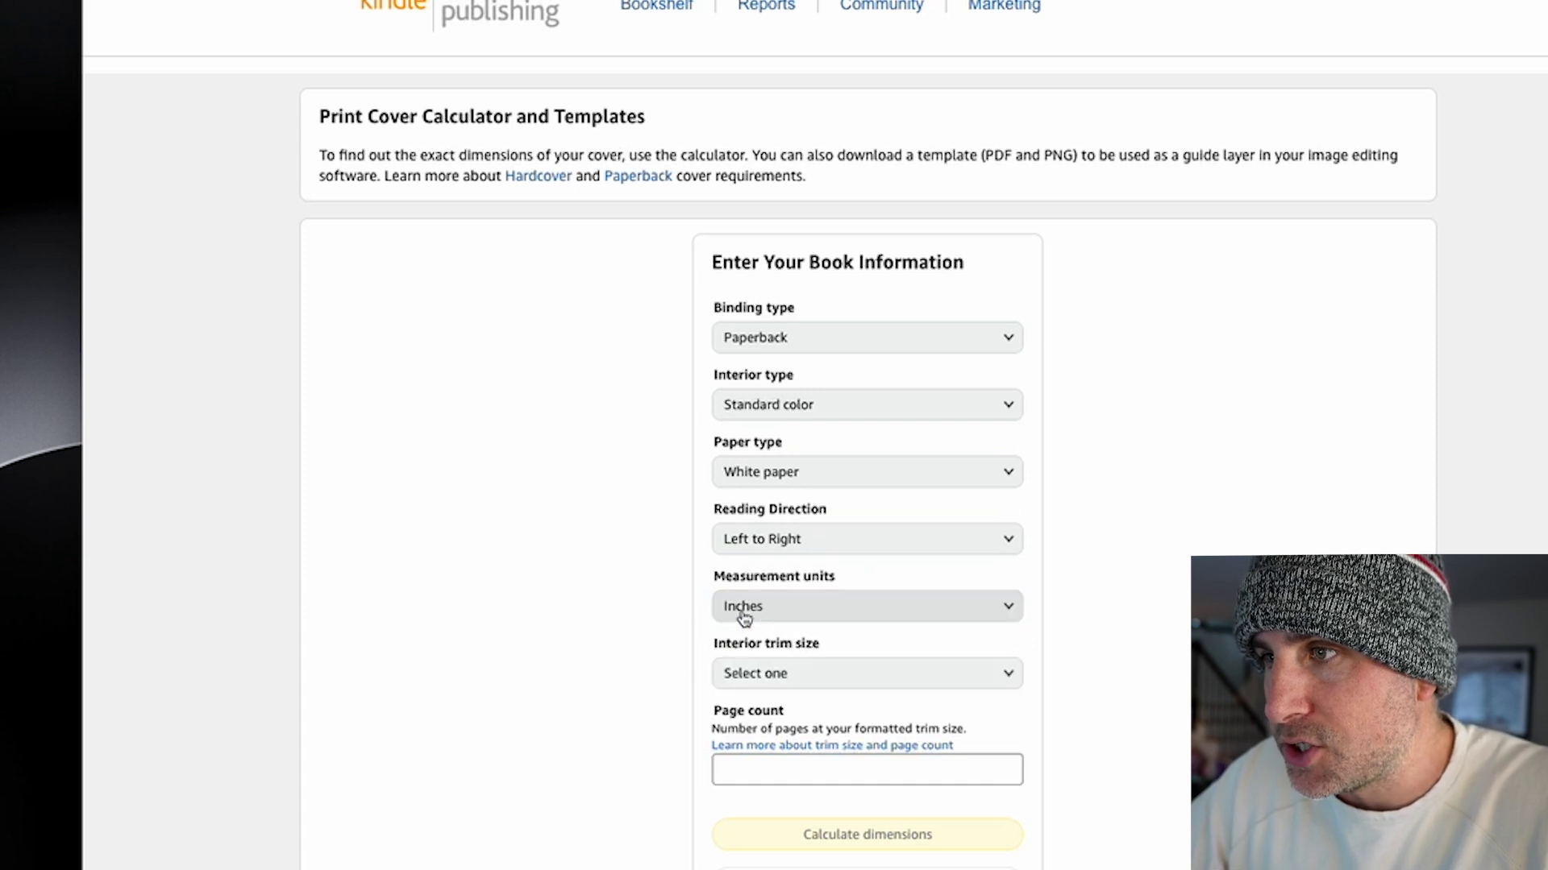
click(820, 675)
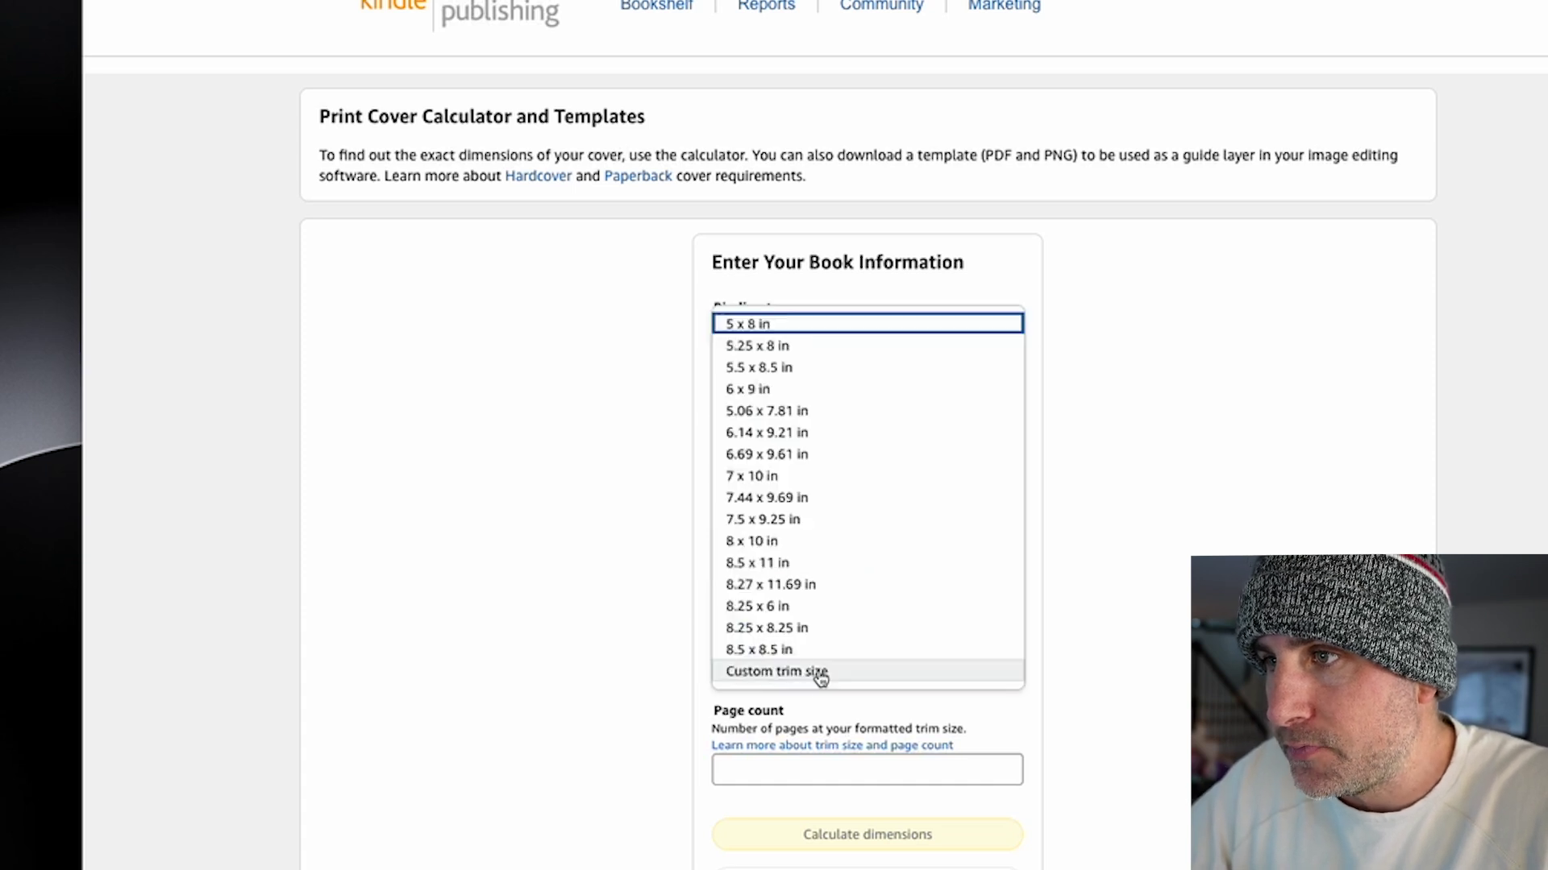
click(791, 392)
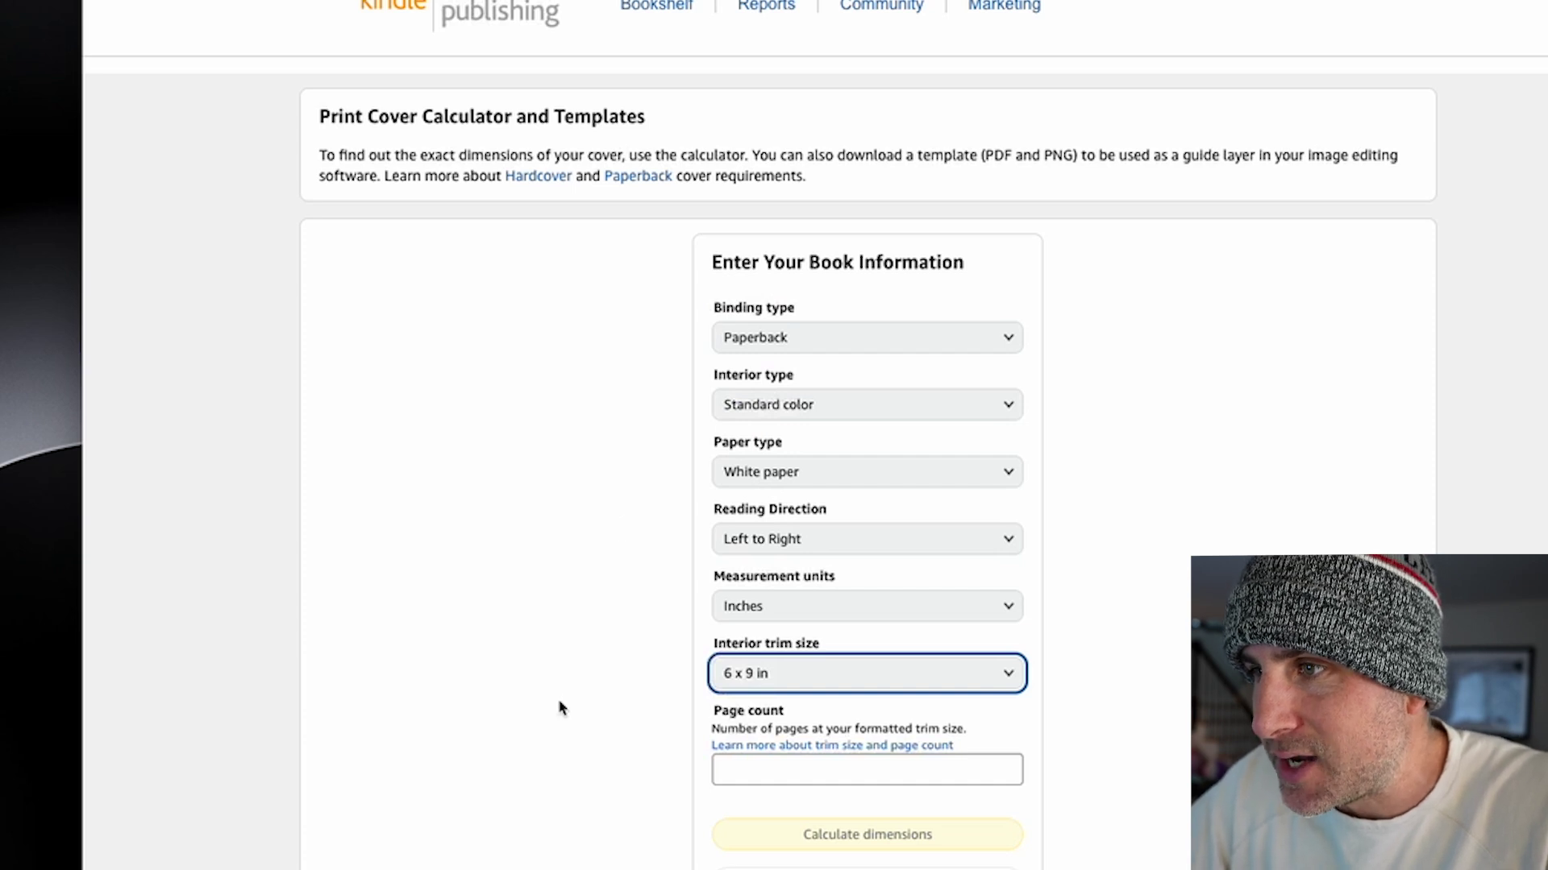
click(769, 771)
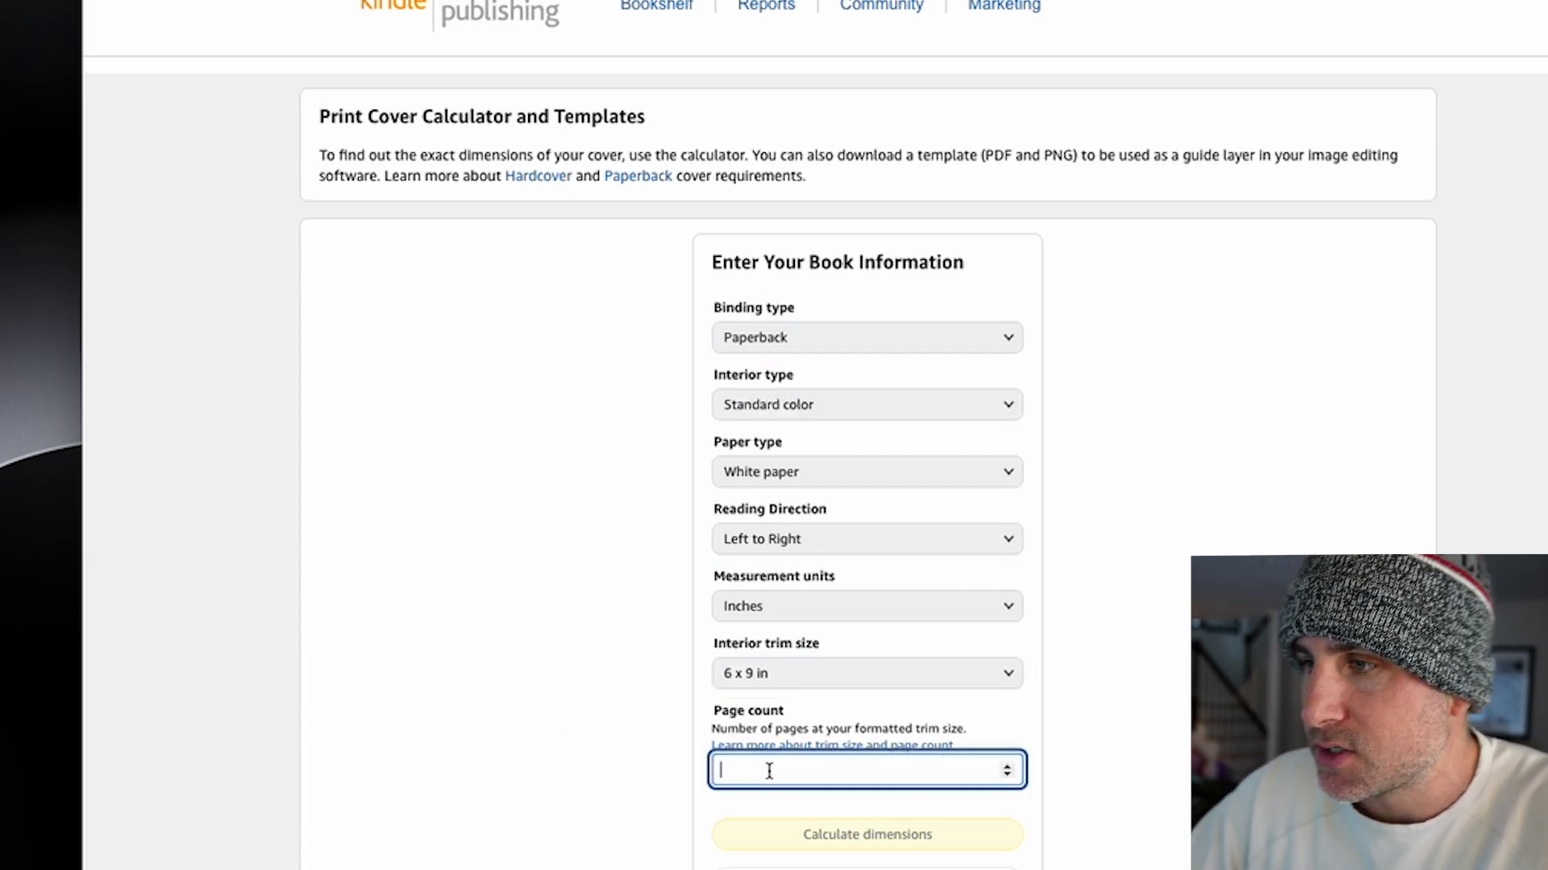
text(220)
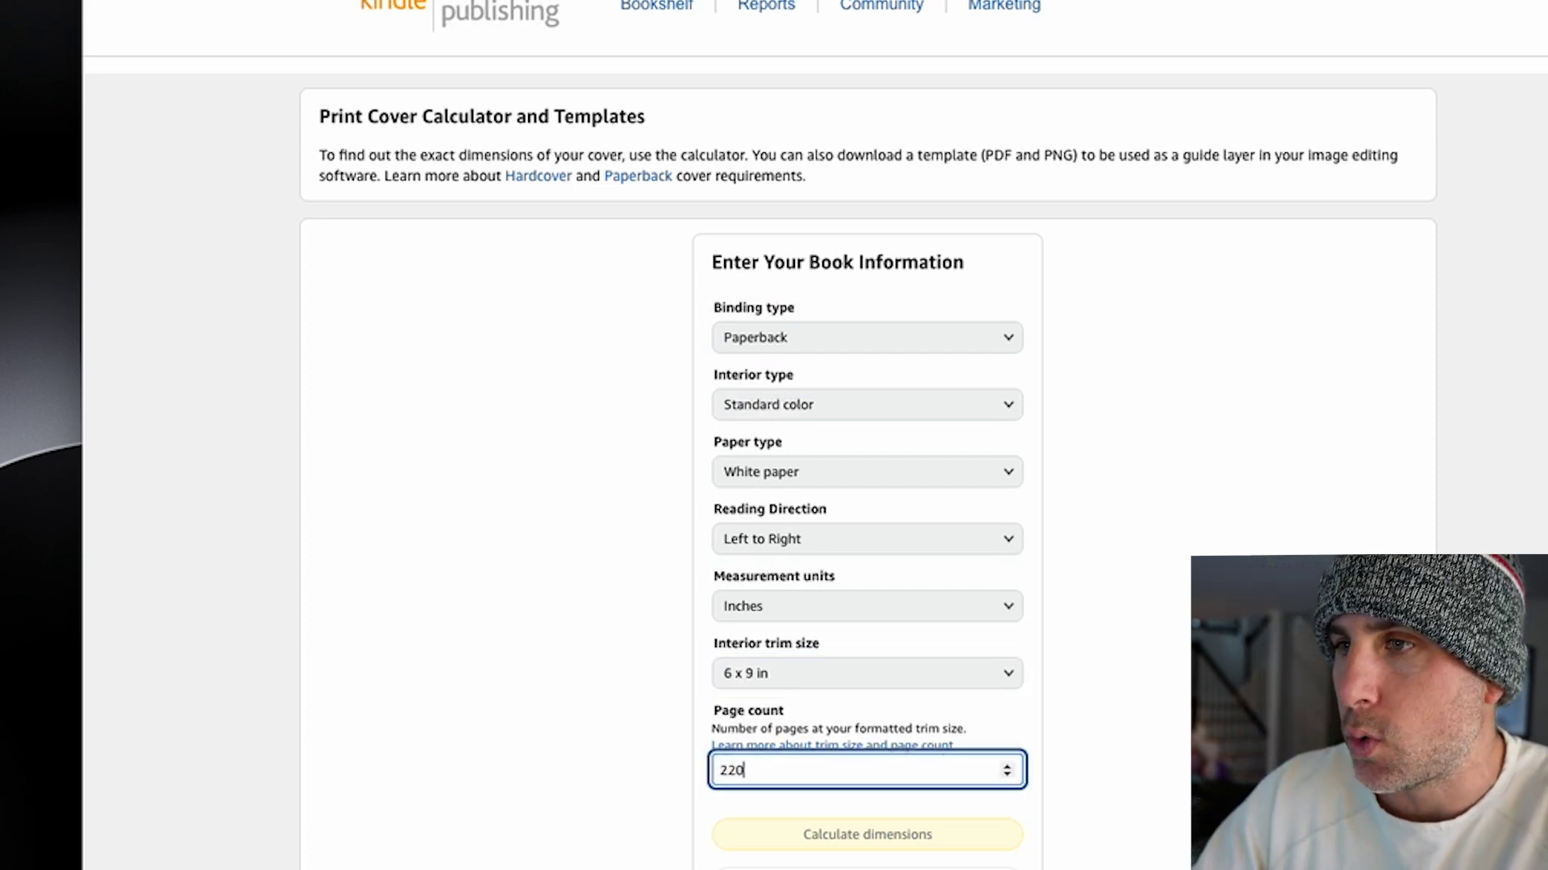
click(647, 795)
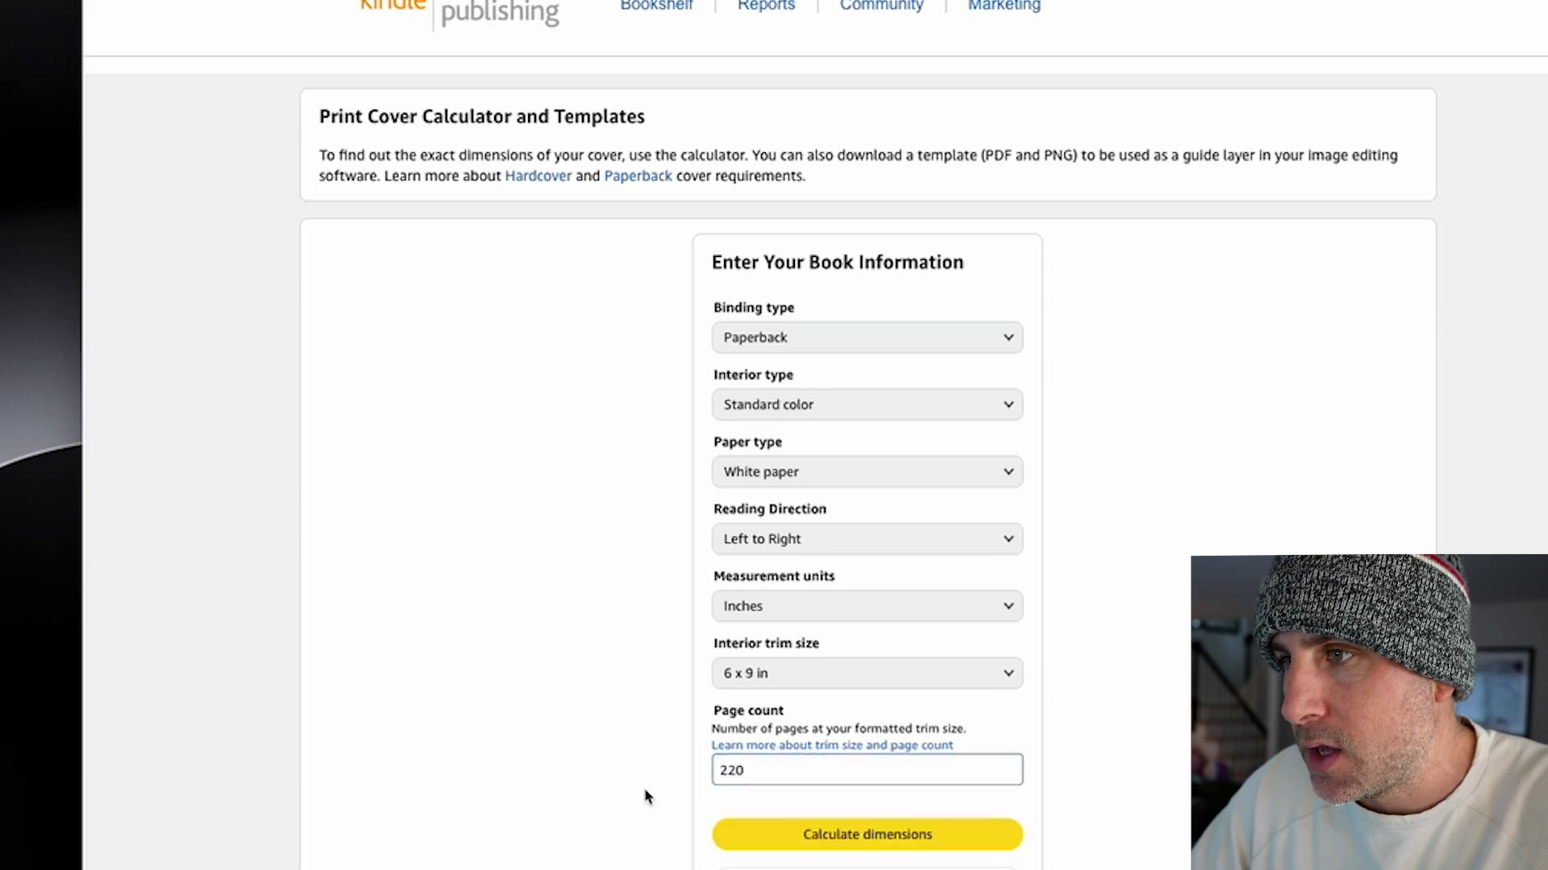
click(880, 838)
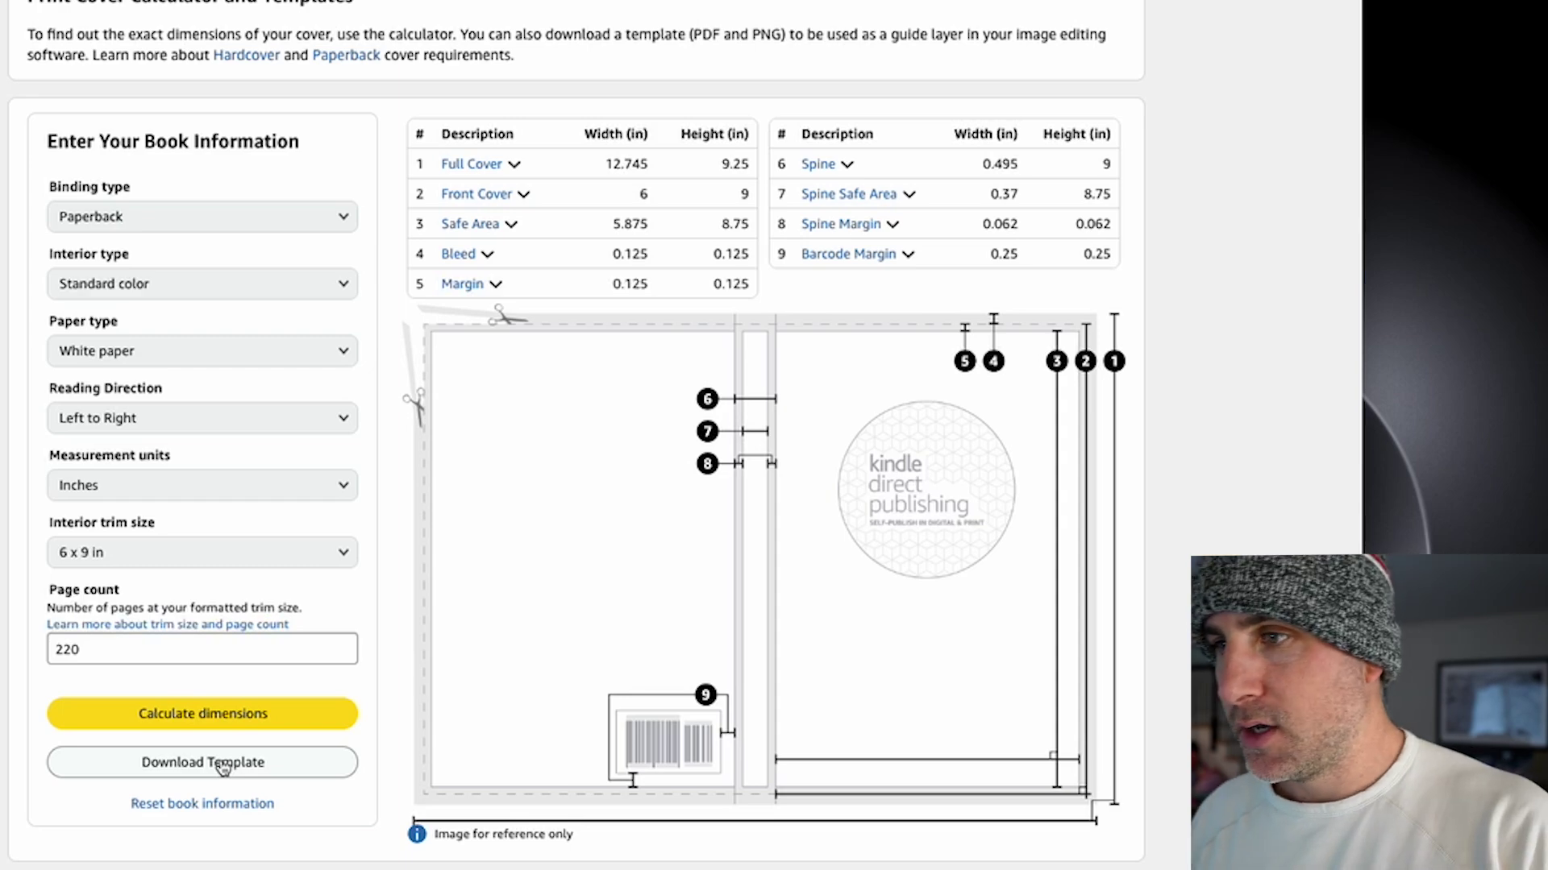
click(223, 764)
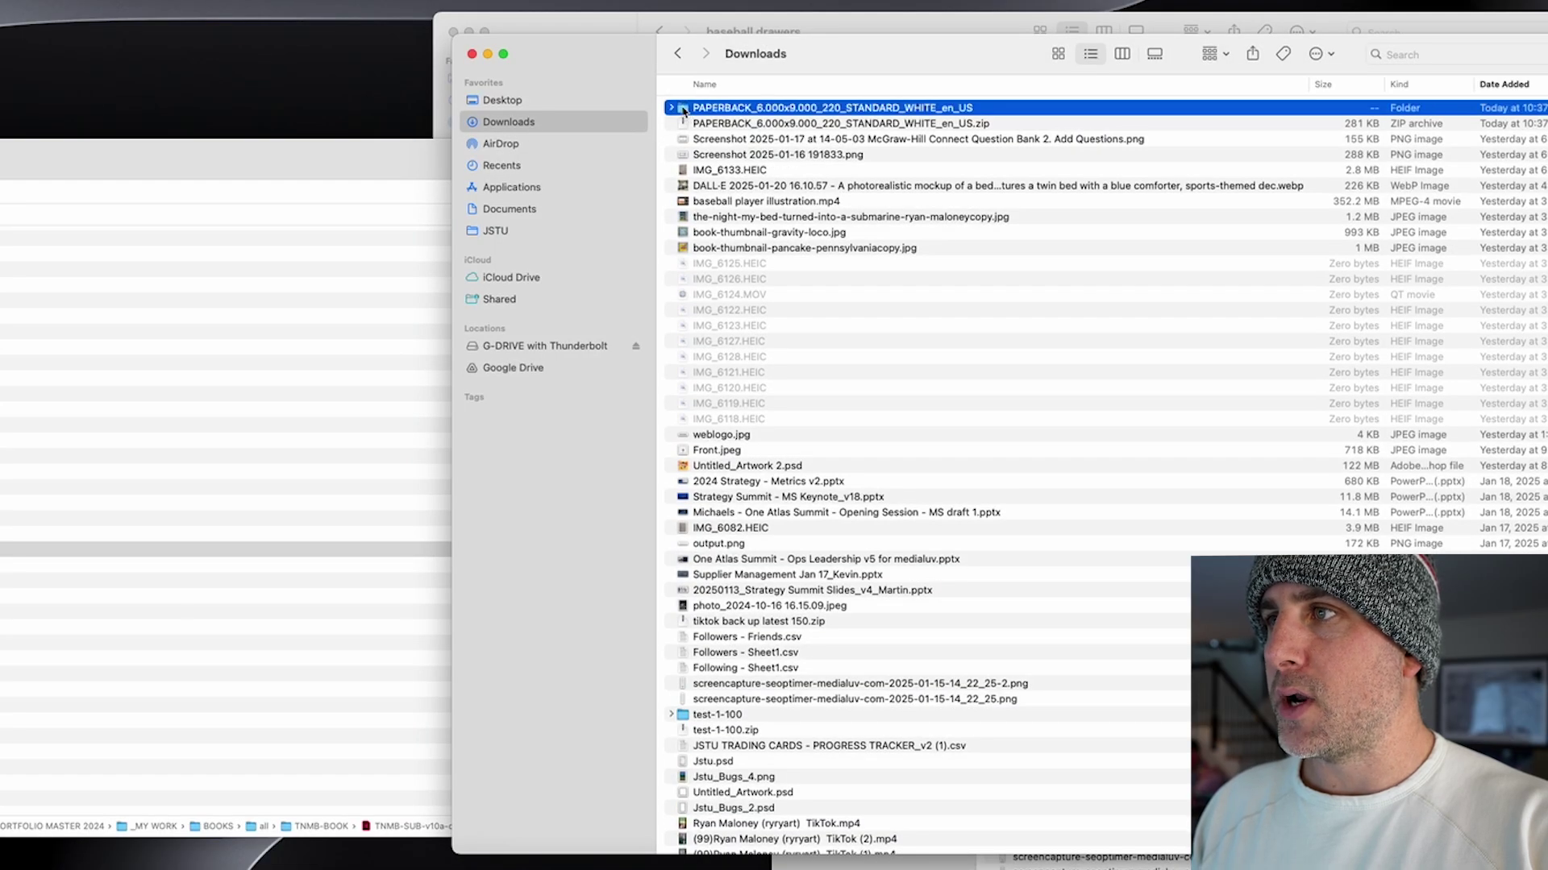
- Open the PAPERBACK template PDF in Photoshop from Finder, then switch to the cover artwork document
double_click(686, 109)
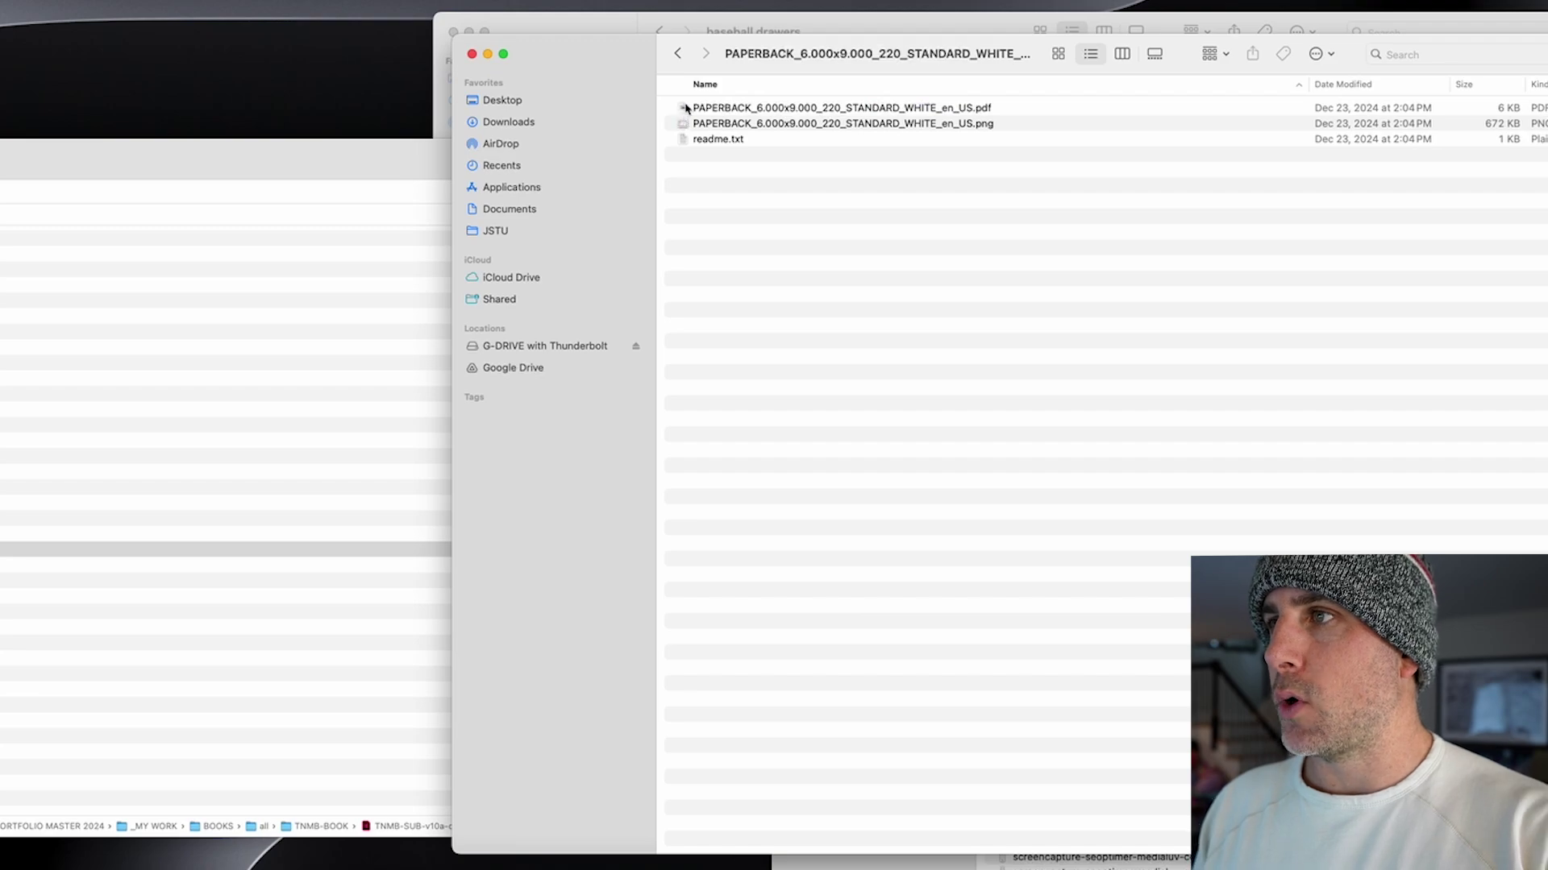
click(680, 107)
right_click(681, 108)
mouse_move(732, 135)
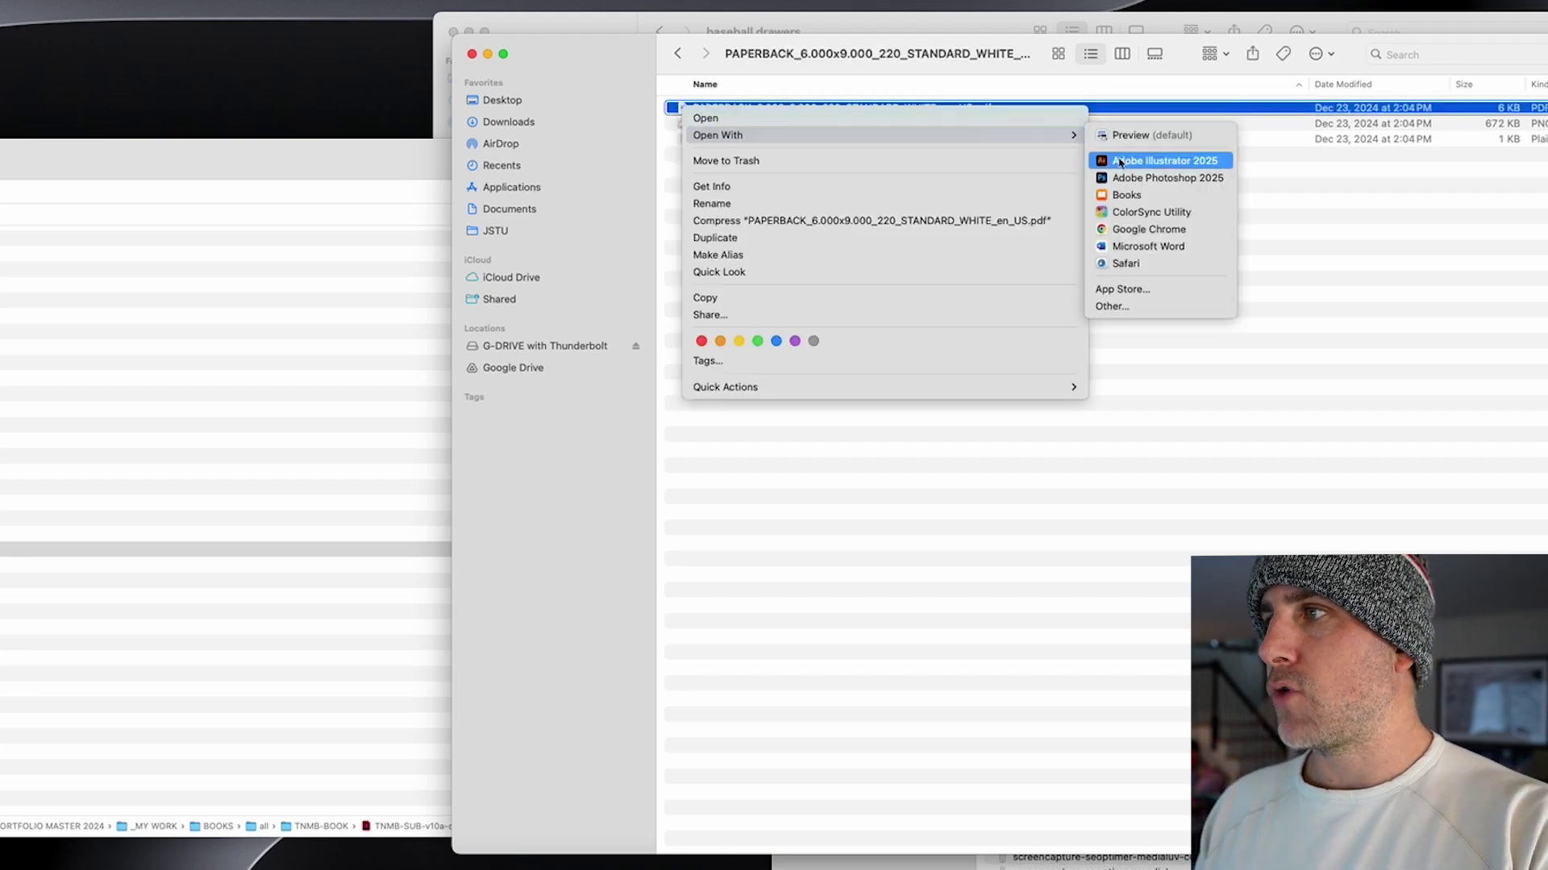
click(1109, 179)
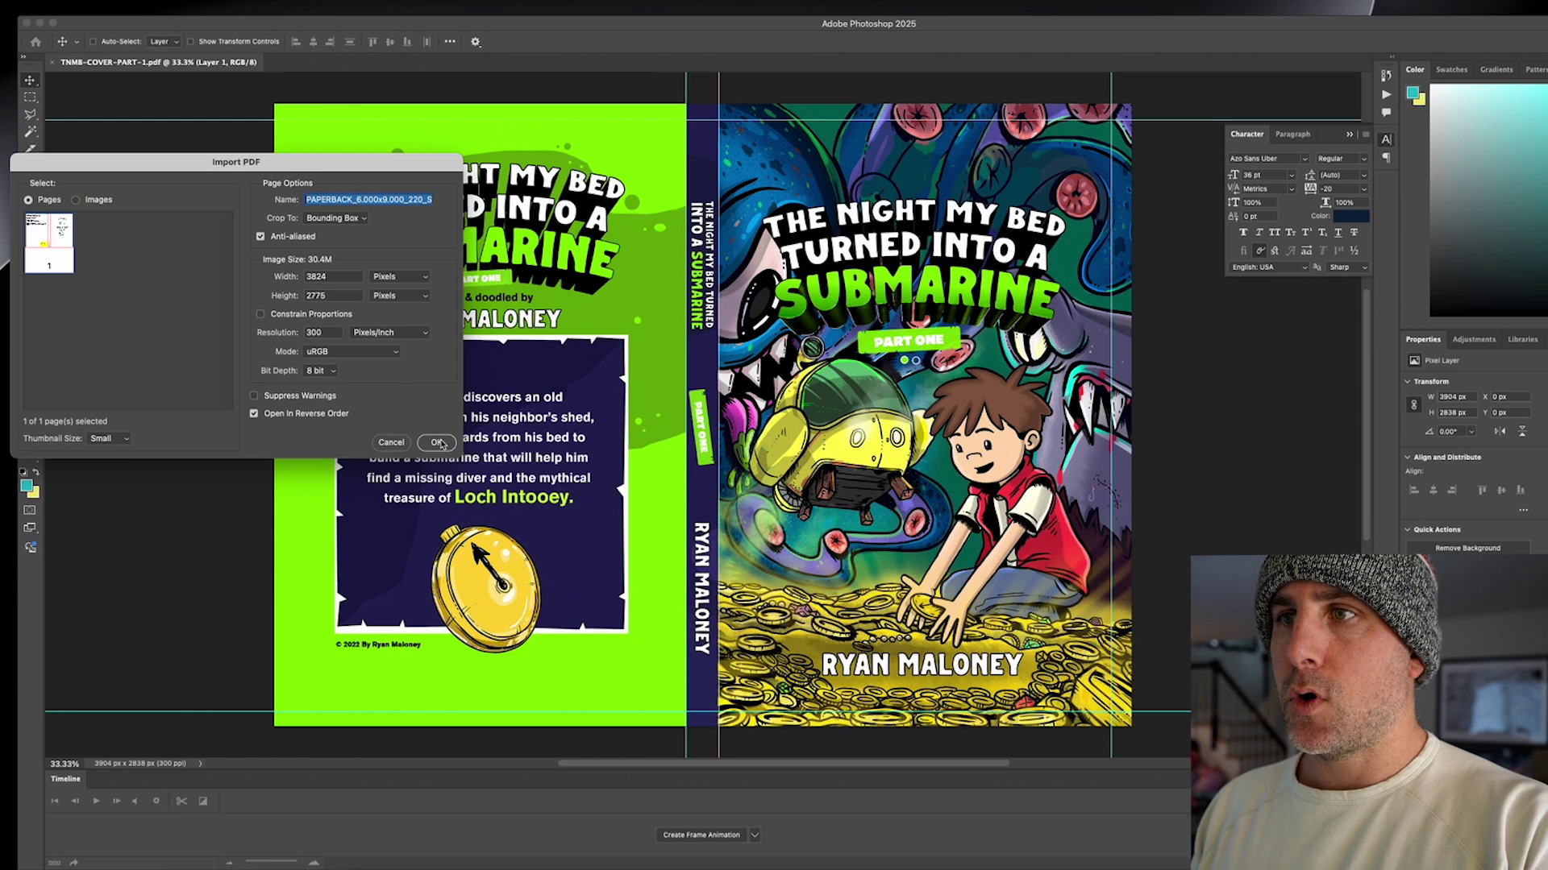
click(145, 385)
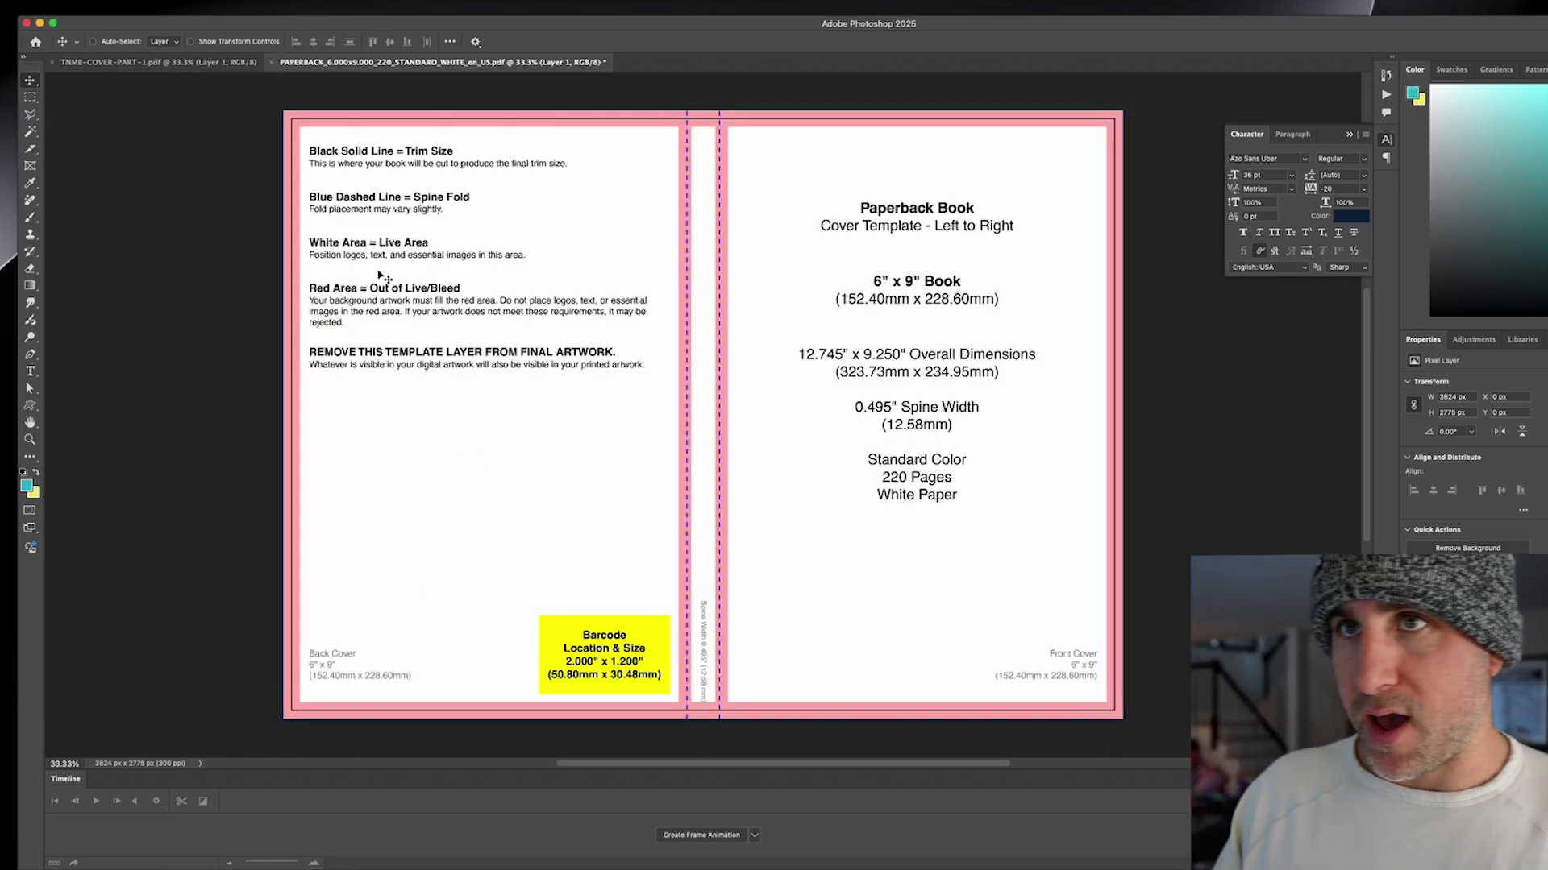
click(159, 62)
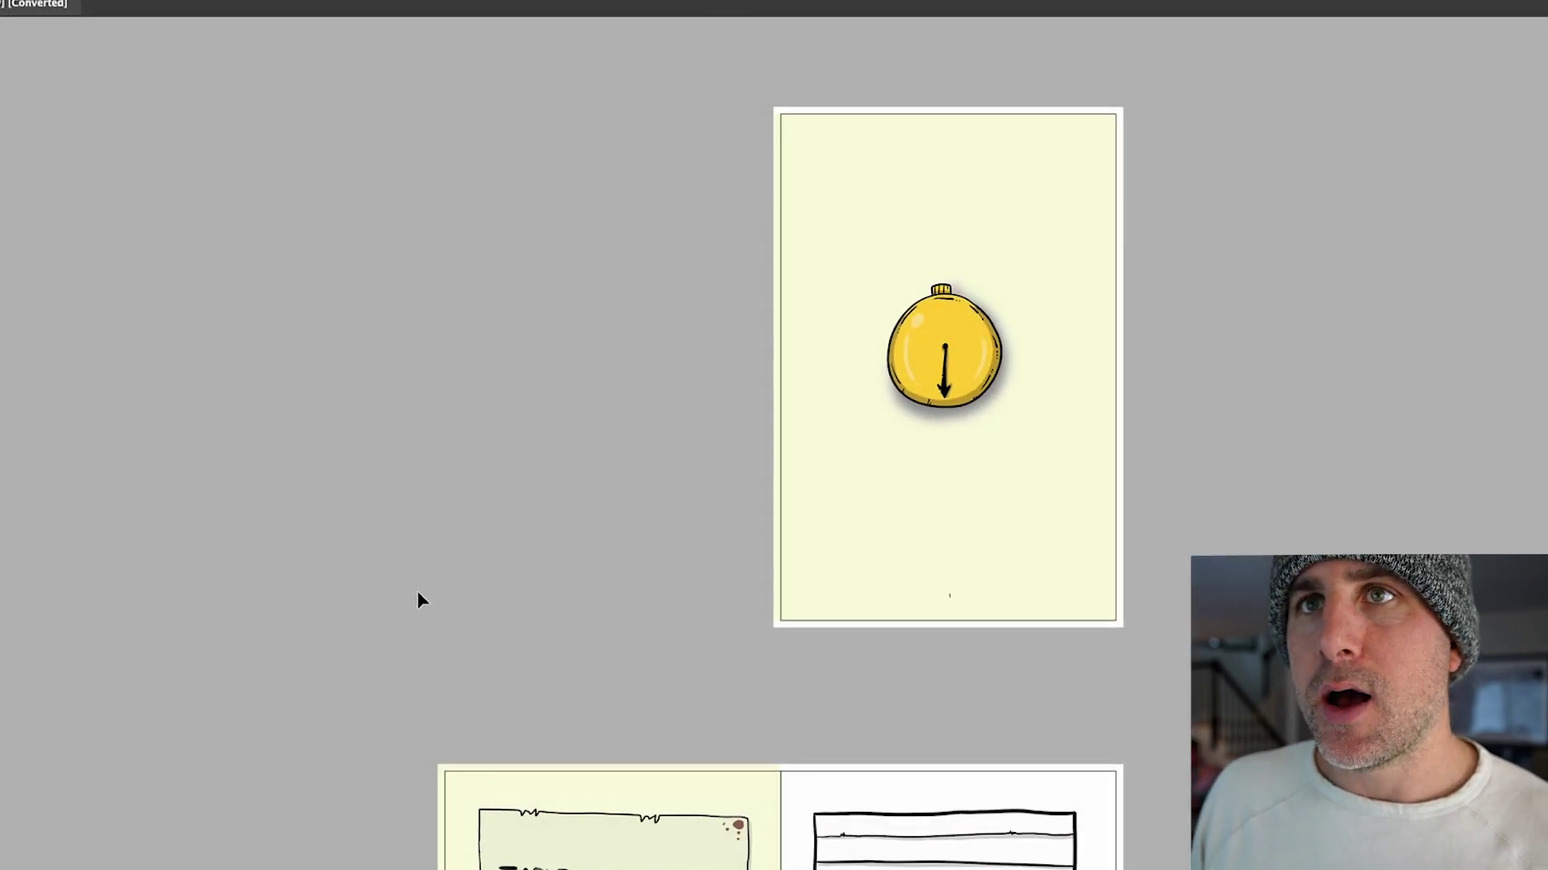
- Scroll the spreads, select and deselect the Loch Intooey text frame, then open Document Setup with Cmd+Option+P
scroll(428, 599, down, 6)
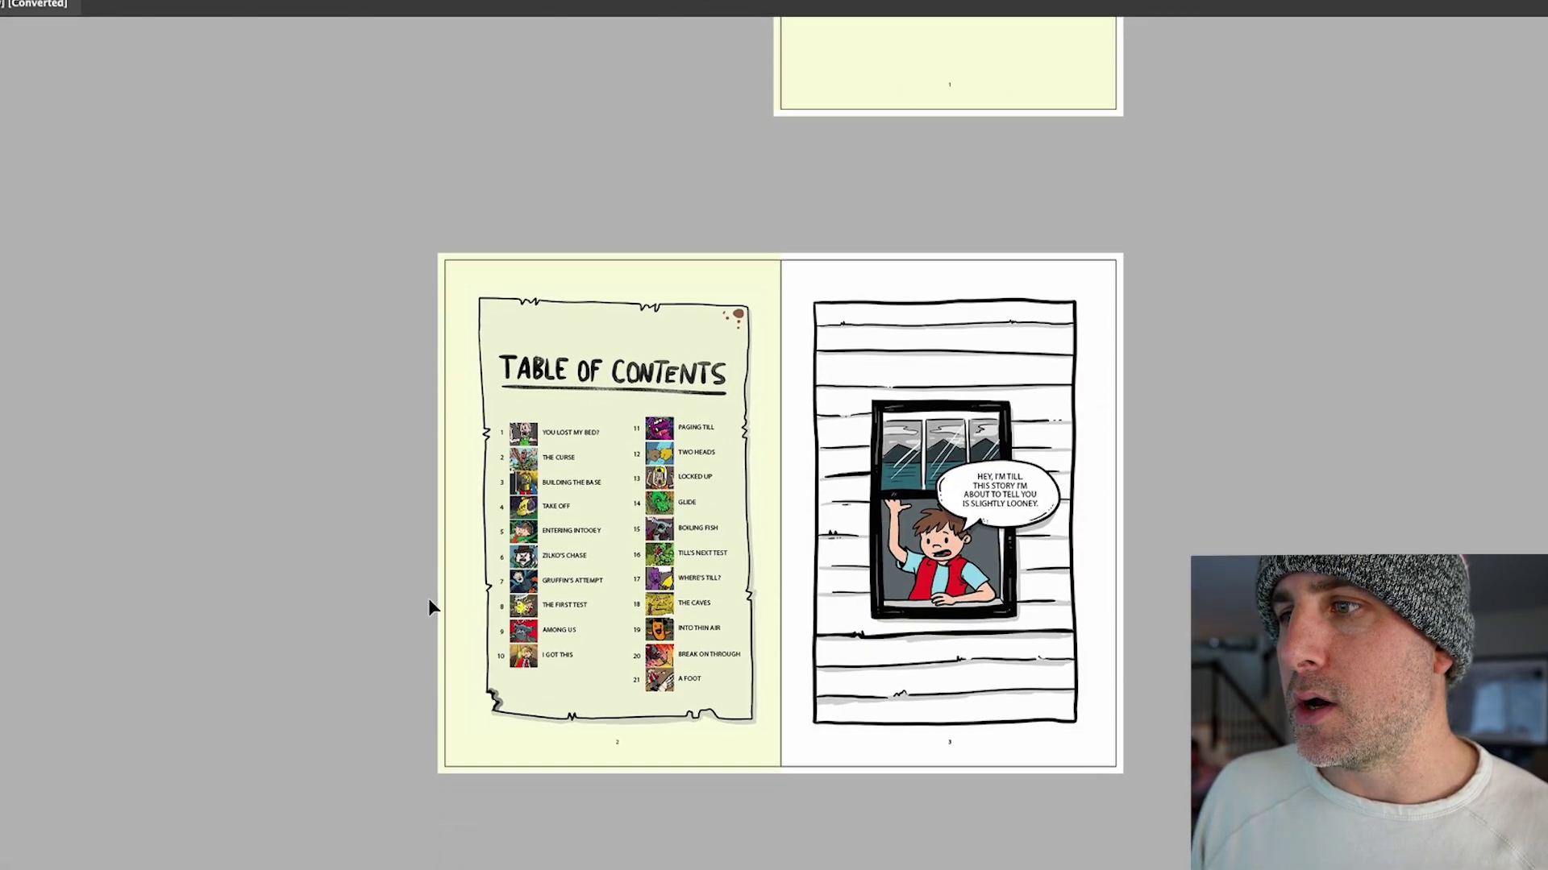
scroll(428, 598, down, 10)
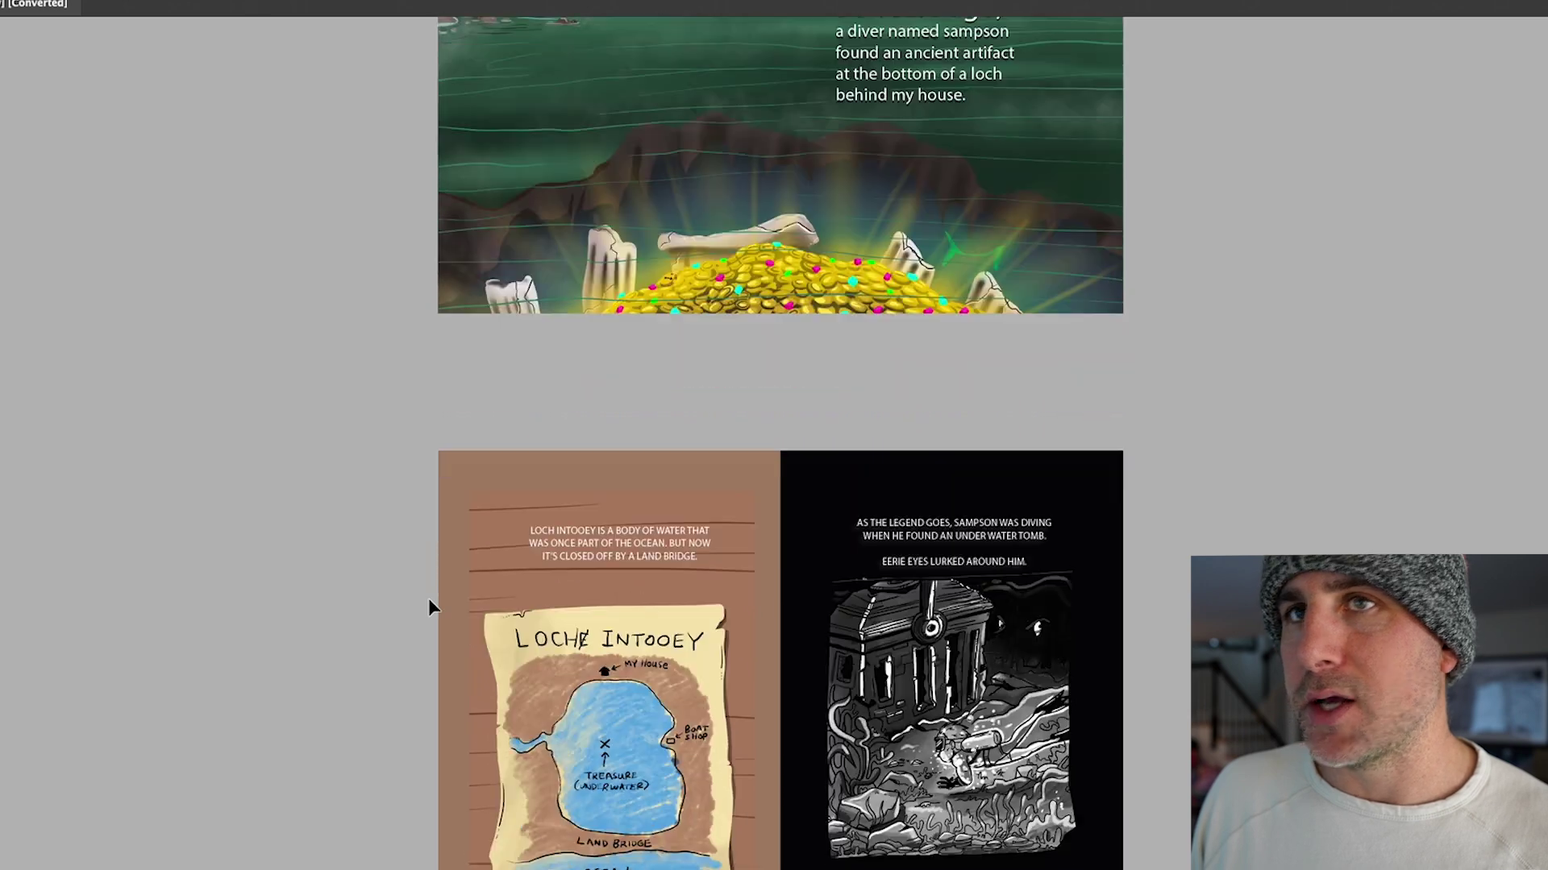
scroll(428, 598, down, 4)
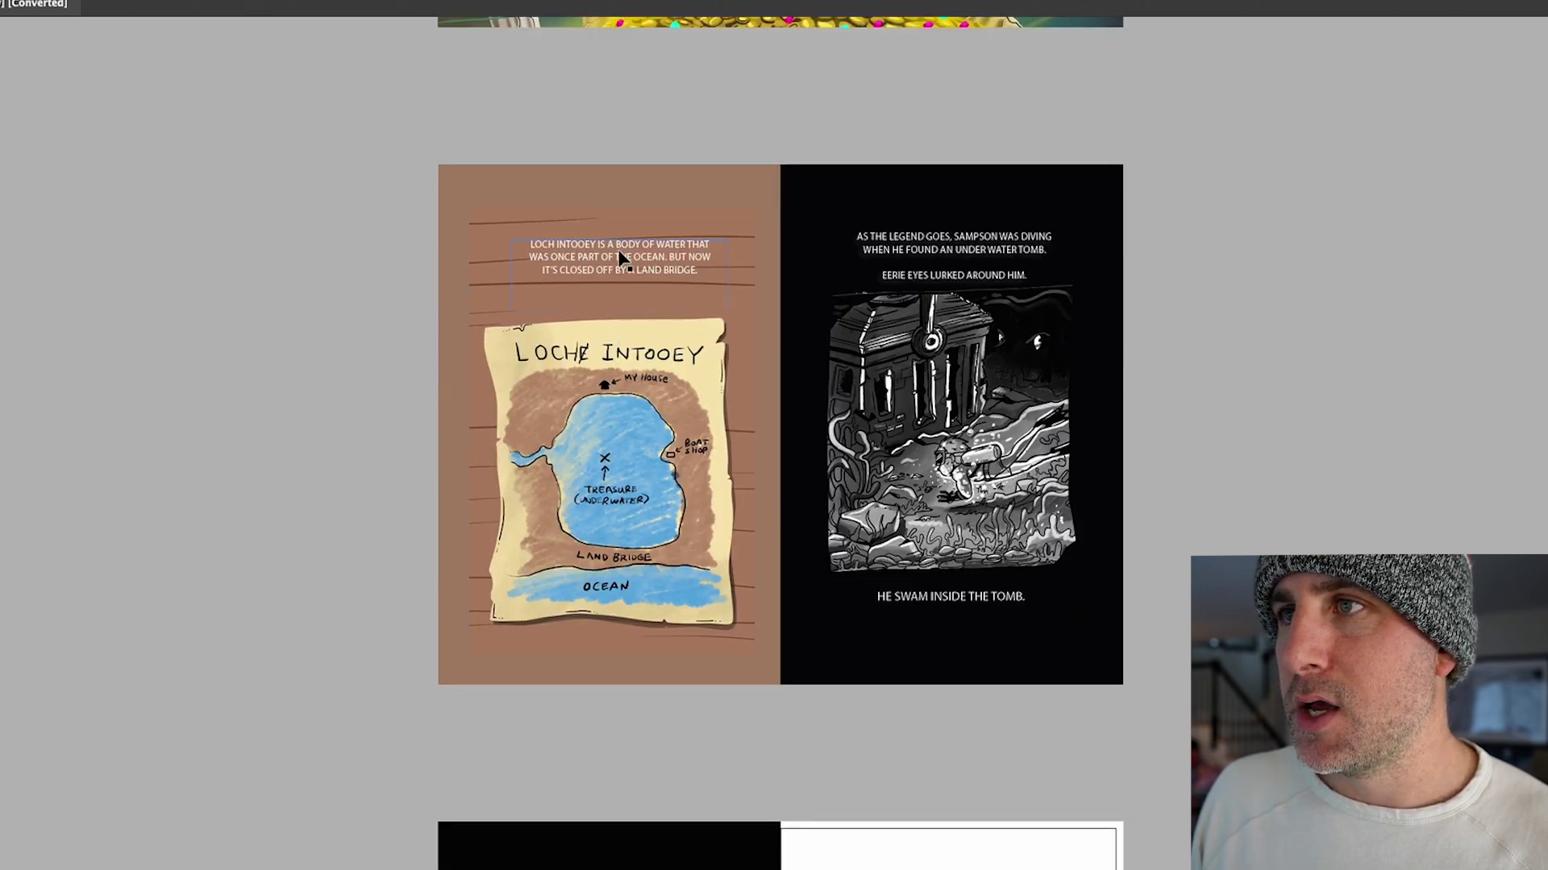
click(619, 254)
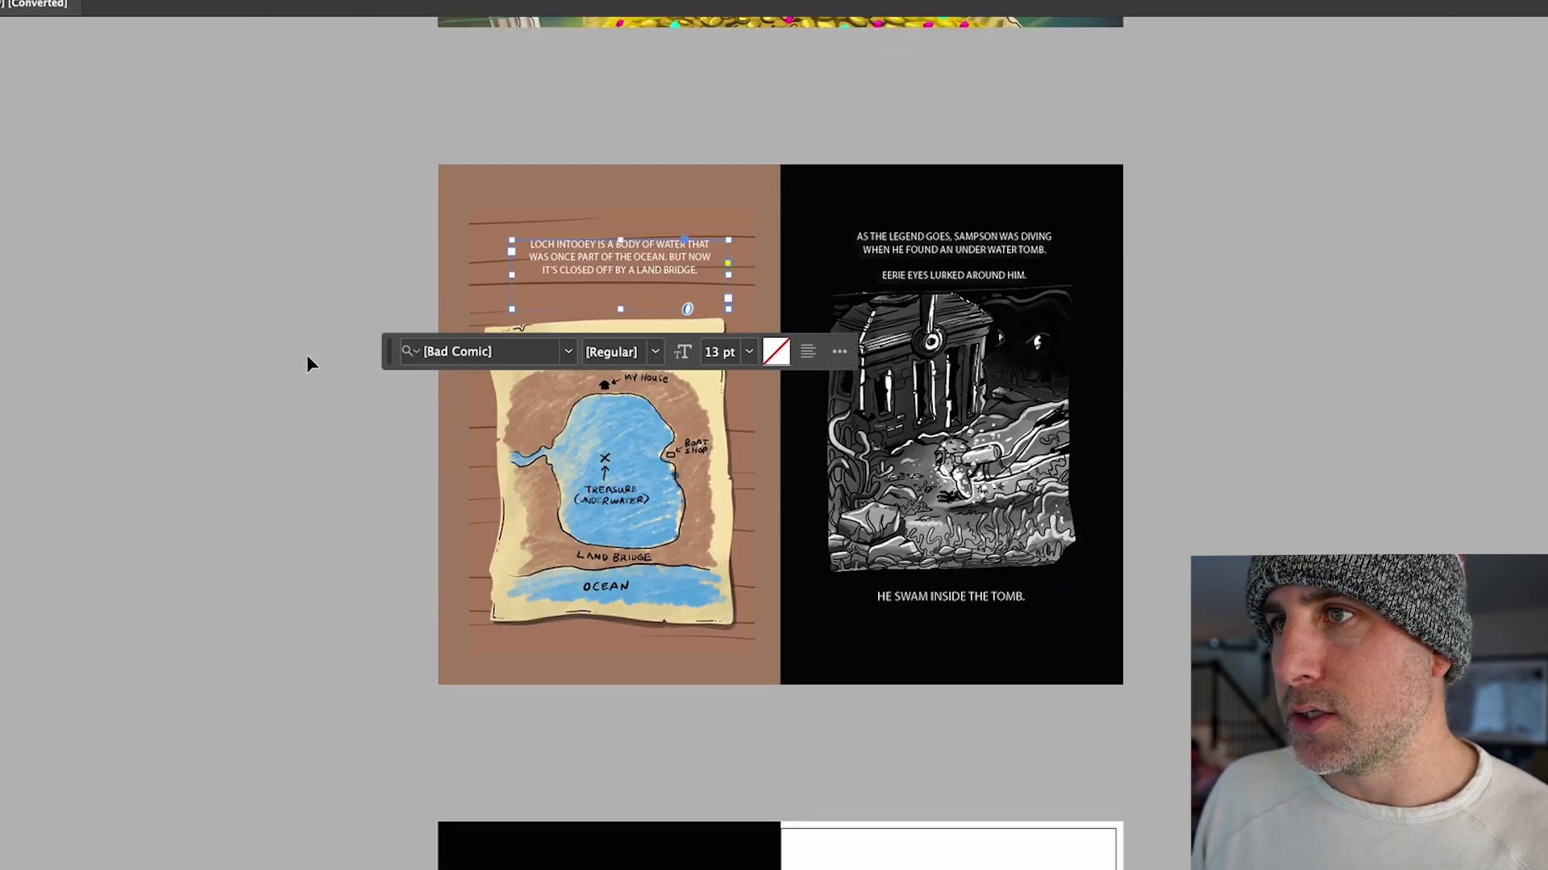
click(319, 398)
scroll(322, 403, down, 10)
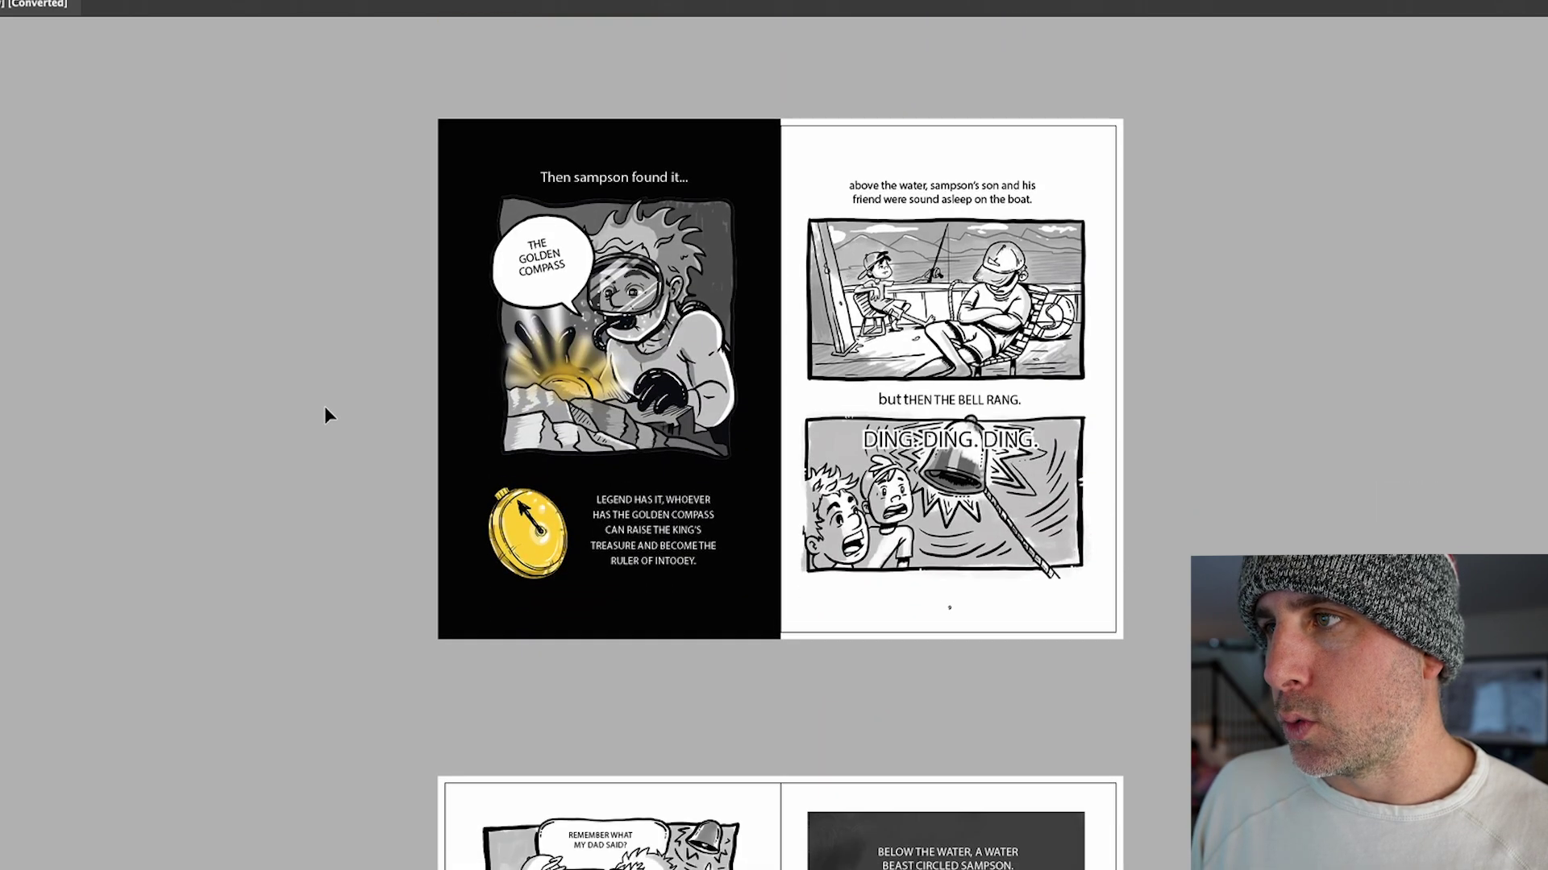
scroll(324, 406, down, 6)
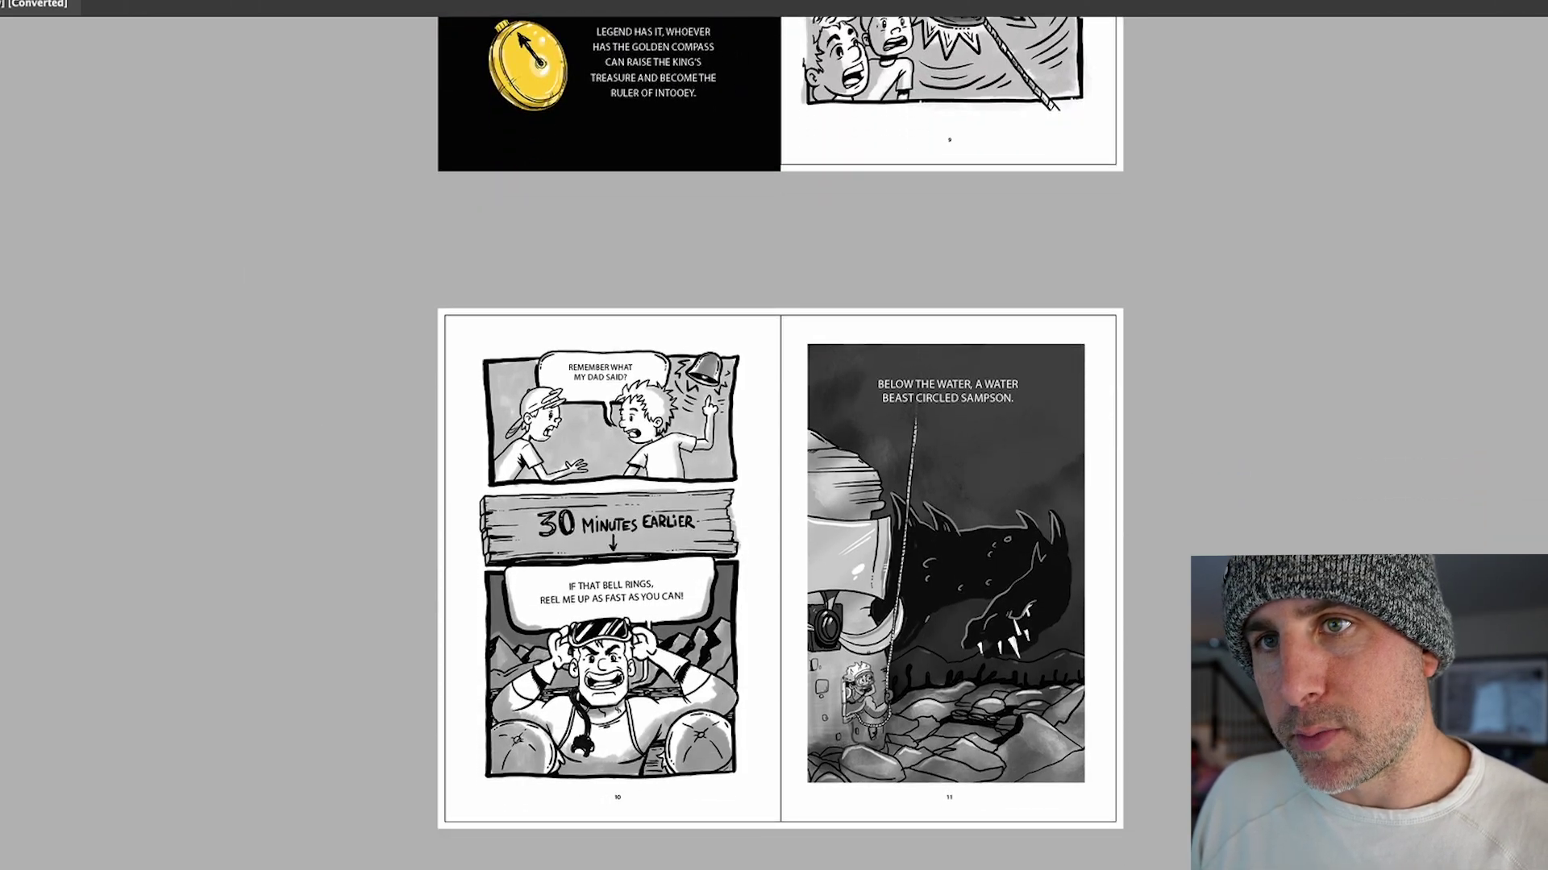
key(super+alt+p)
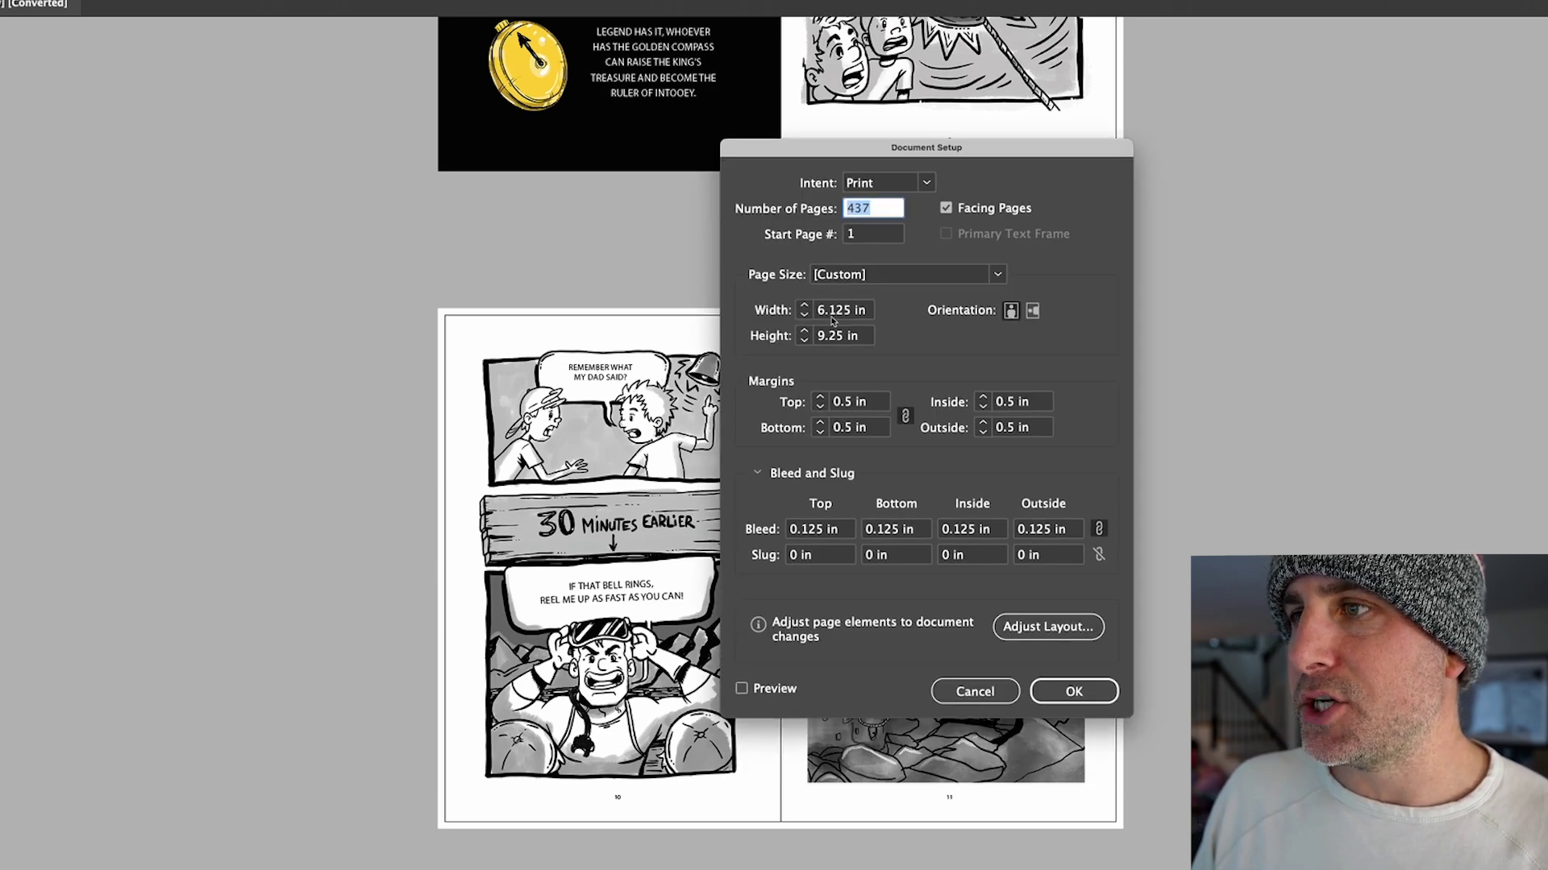
- Collapse and re-expand the Bleed and Slug section, then cancel Document Setup without changes
click(757, 476)
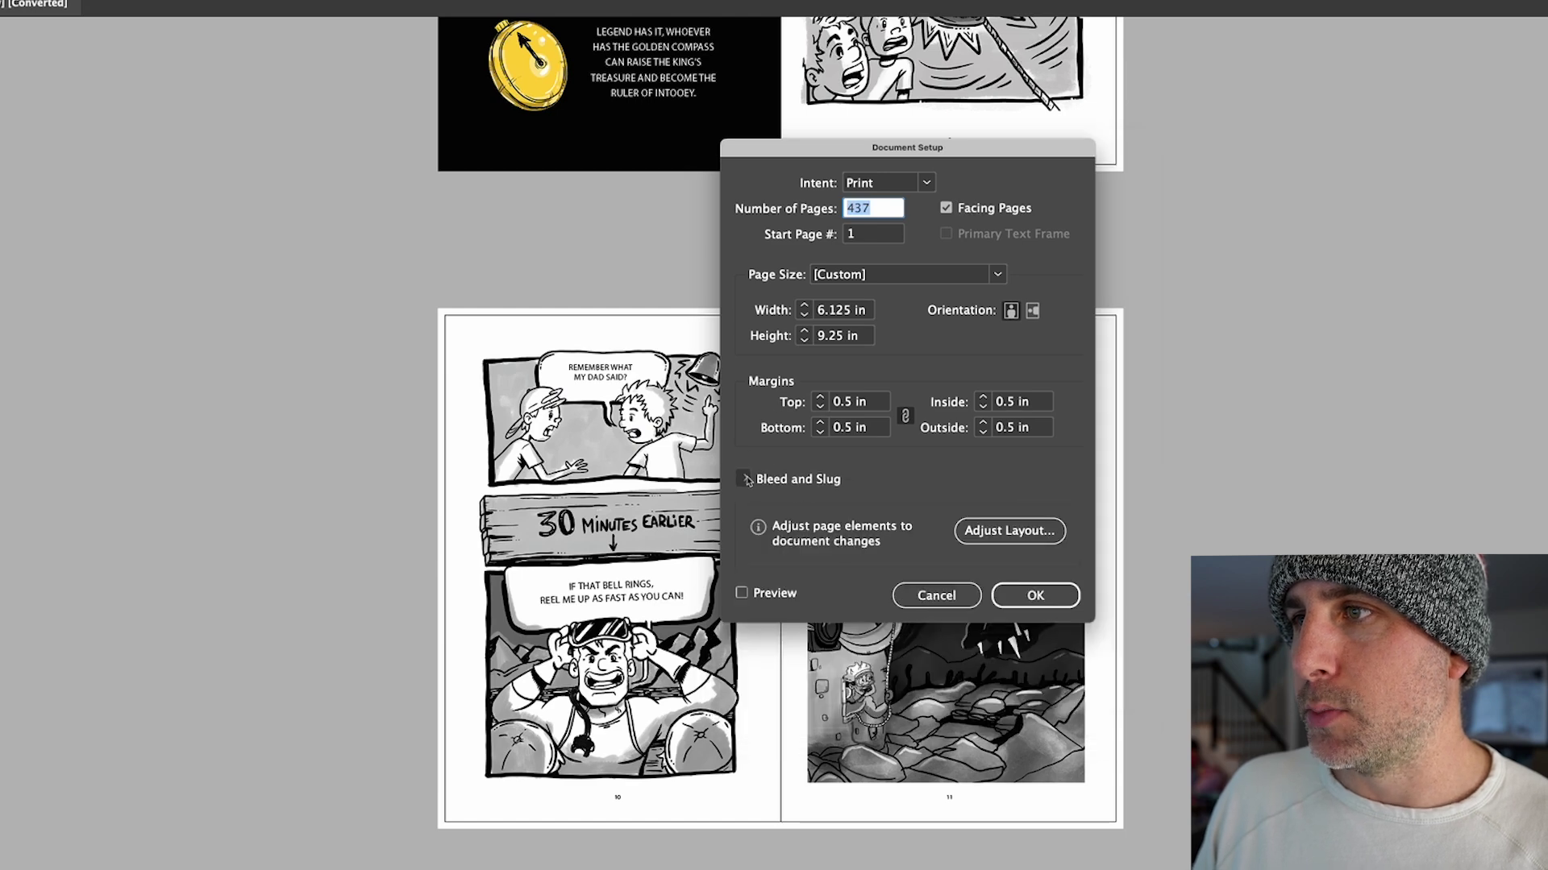
click(744, 478)
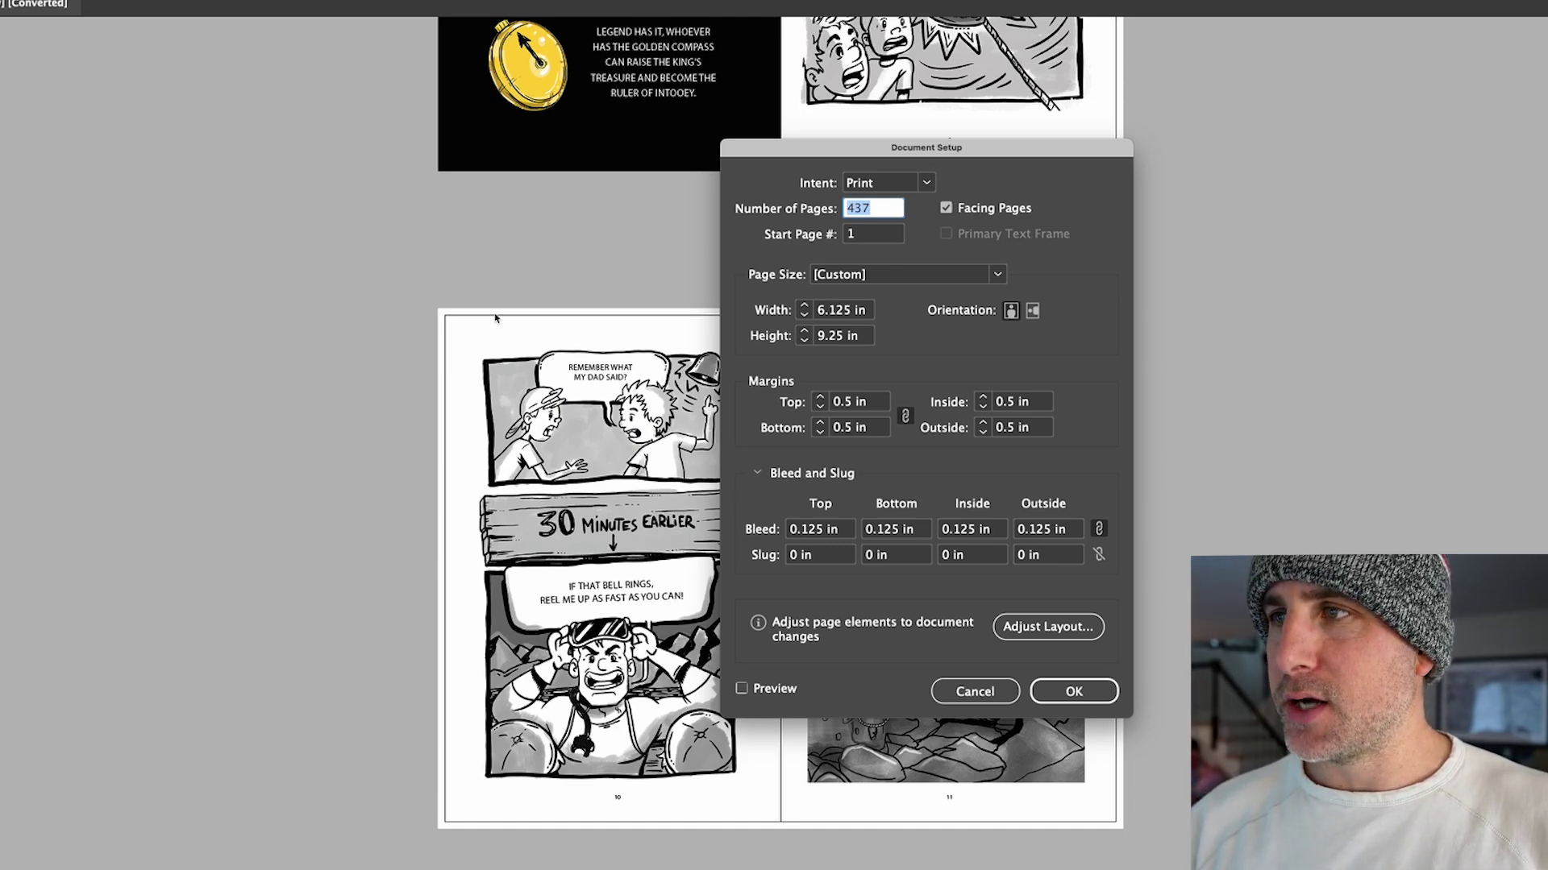
click(976, 690)
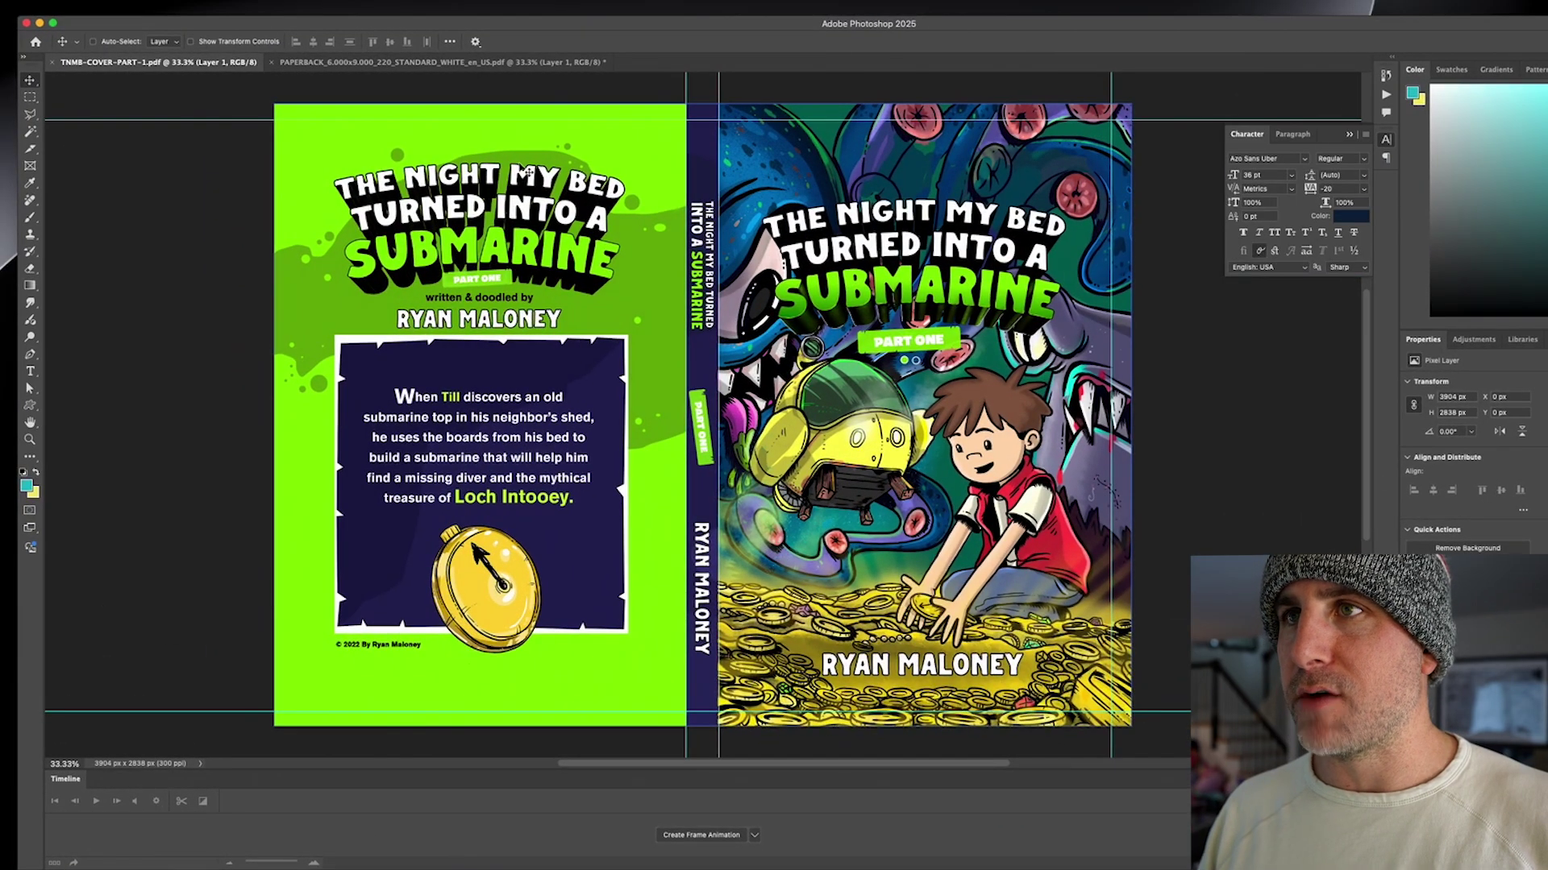
- Switch to the PAPERBACK cover template document in Photoshop
click(464, 64)
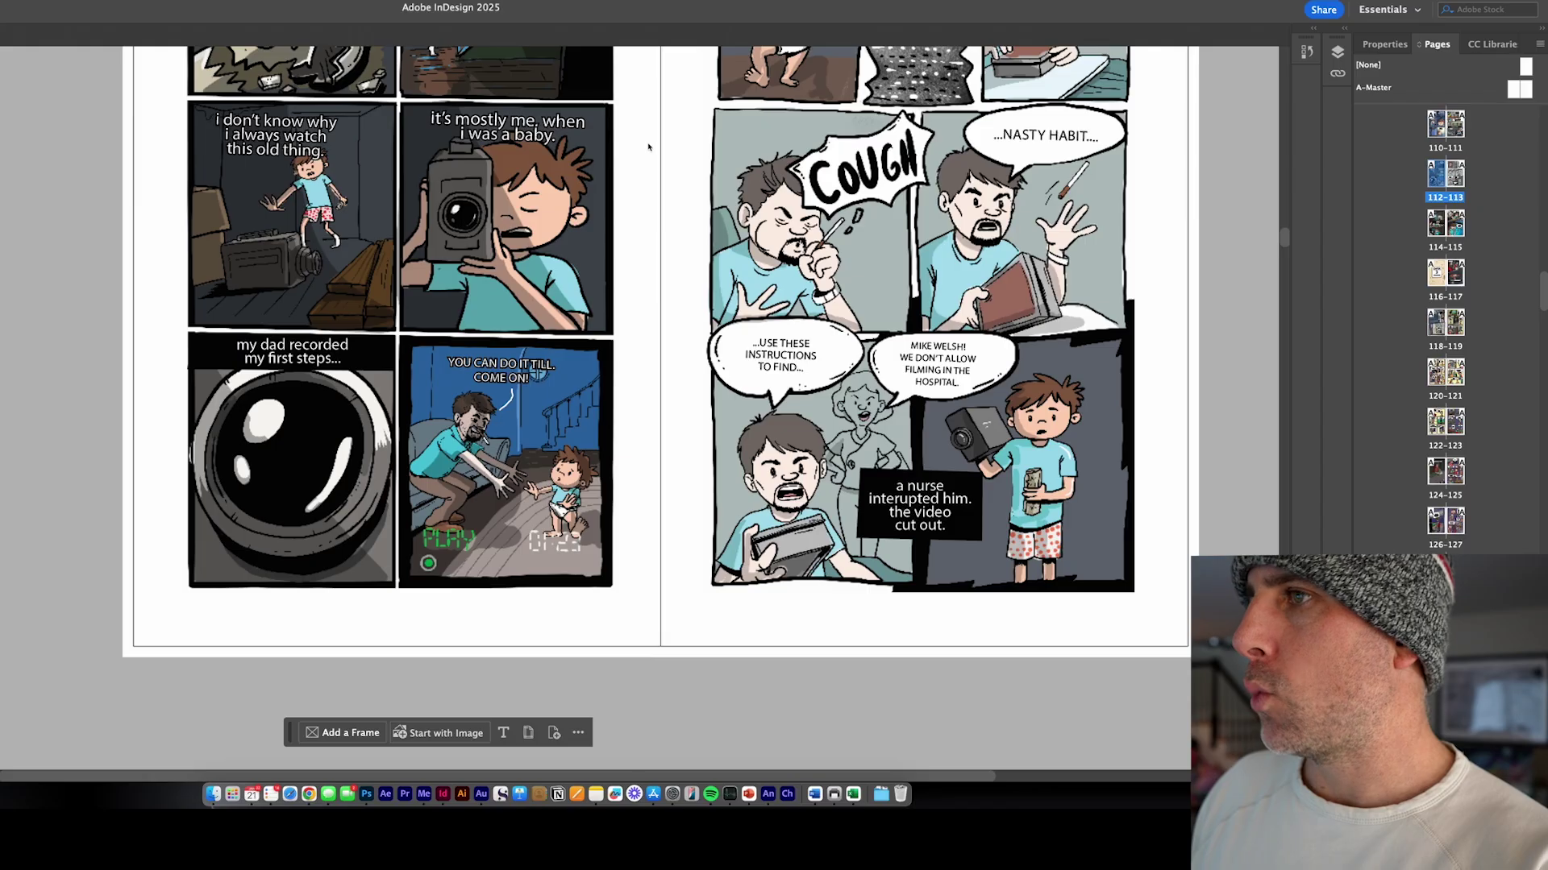
- Show the Properties panel and open the New Document dialog with Cmd+N
scroll(212, 299, right, 2)
scroll(213, 300, up, 1)
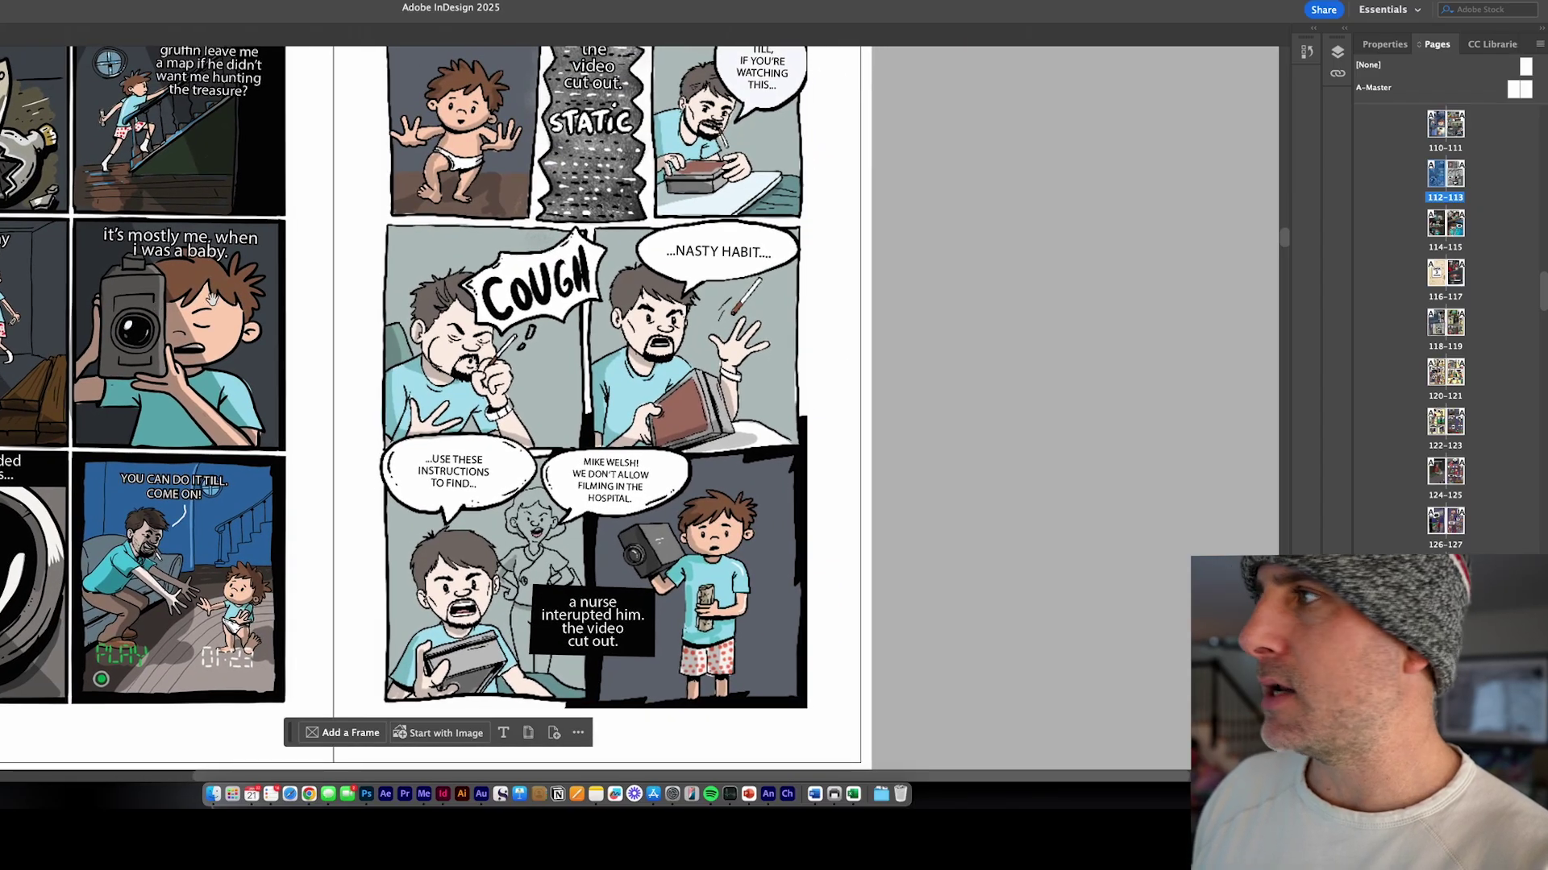
click(1384, 45)
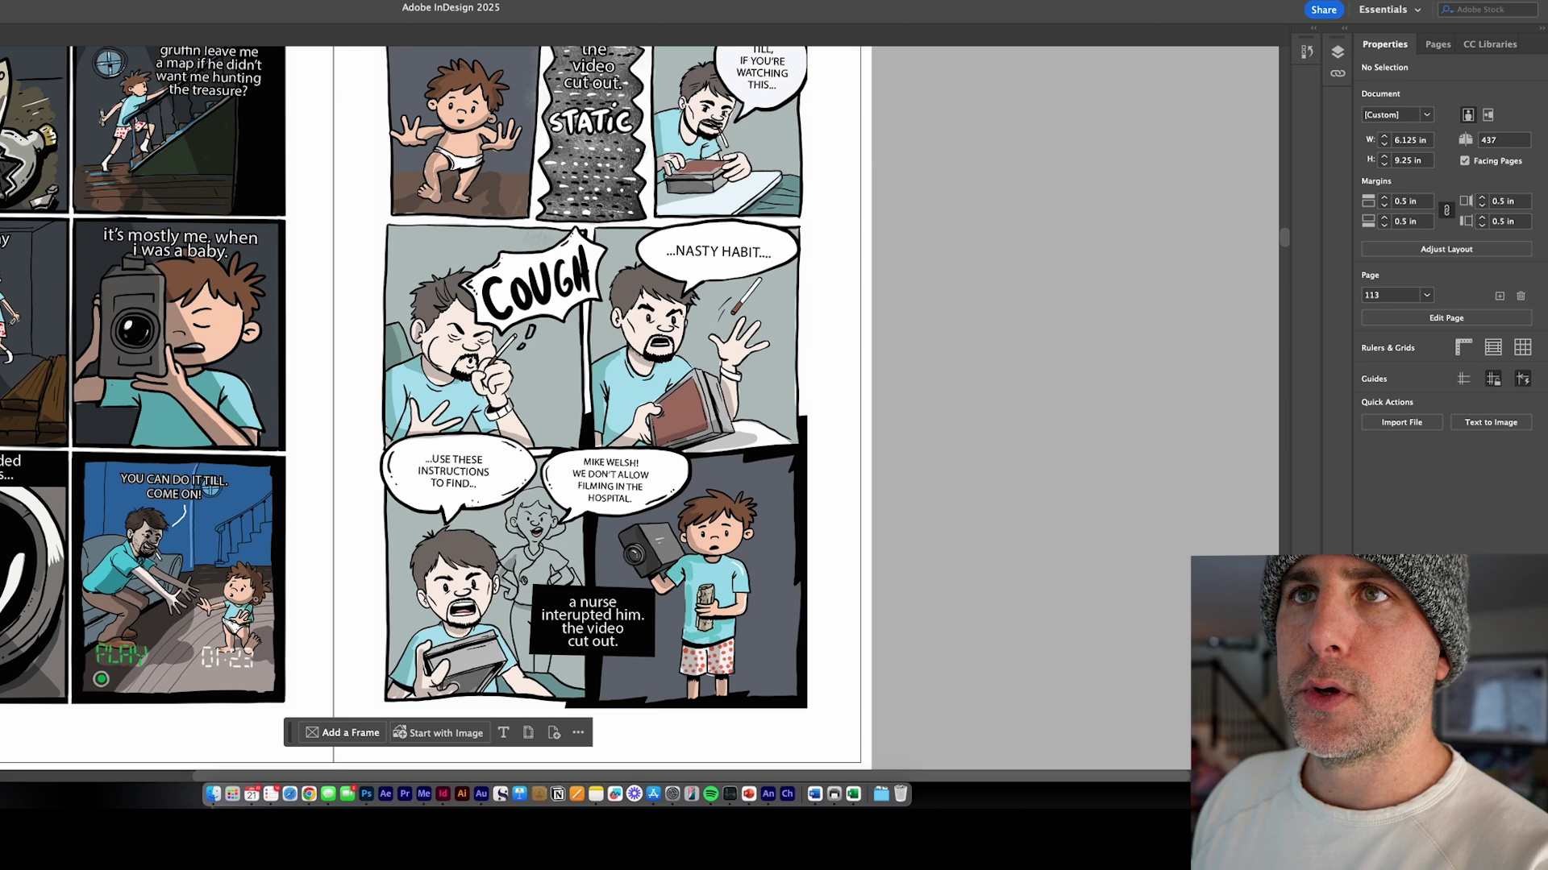
key(super+n)
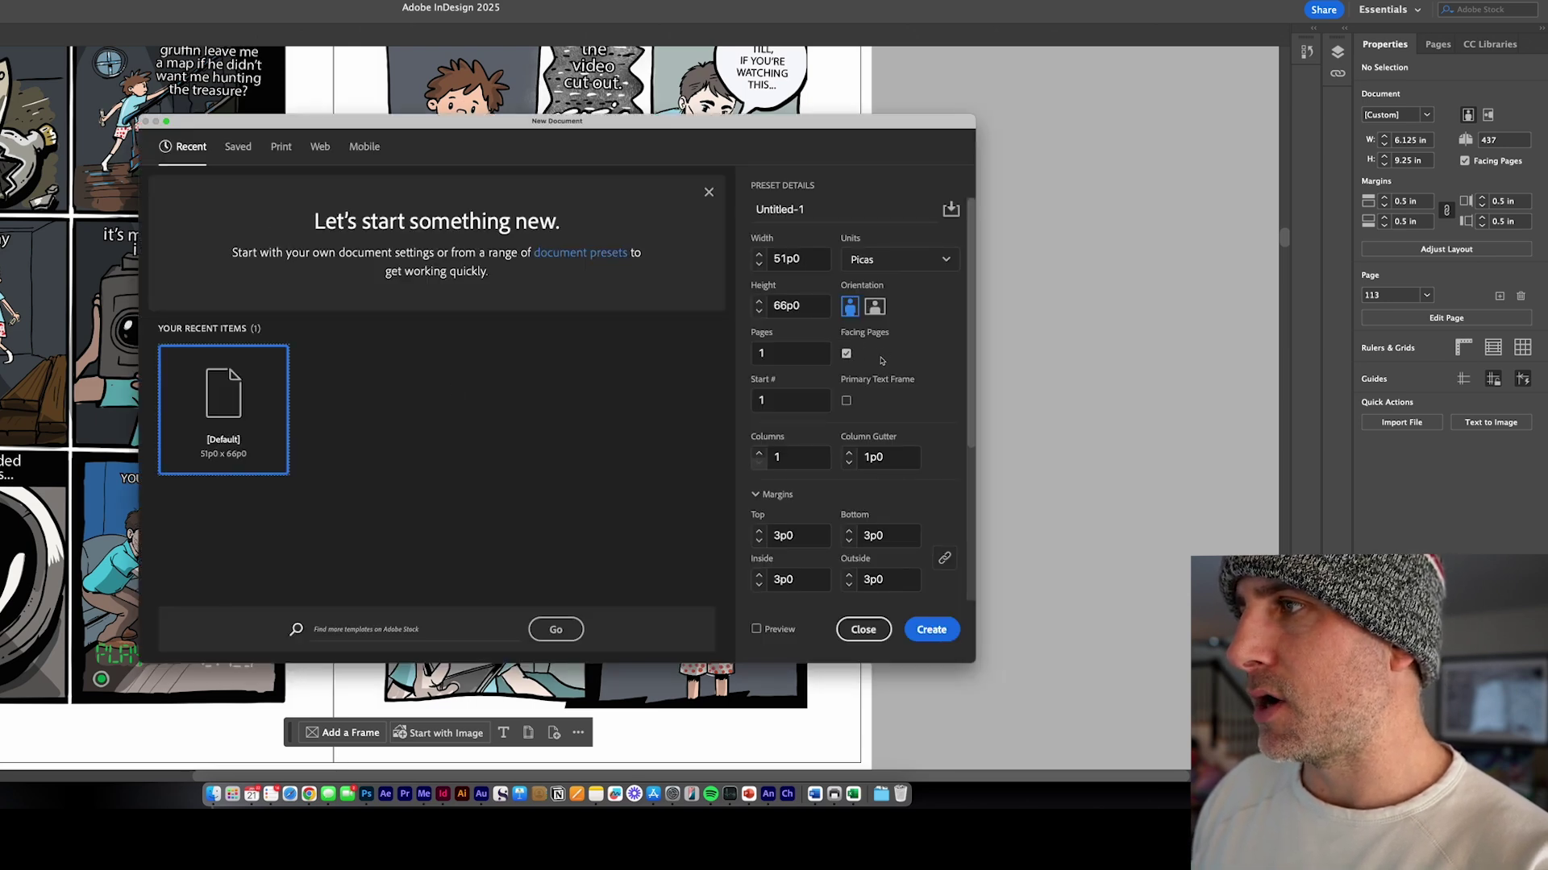
- Set width 36p0, height 66p0, 5 pages and a .125" top bleed, then create the document
drag(807, 259, 768, 266)
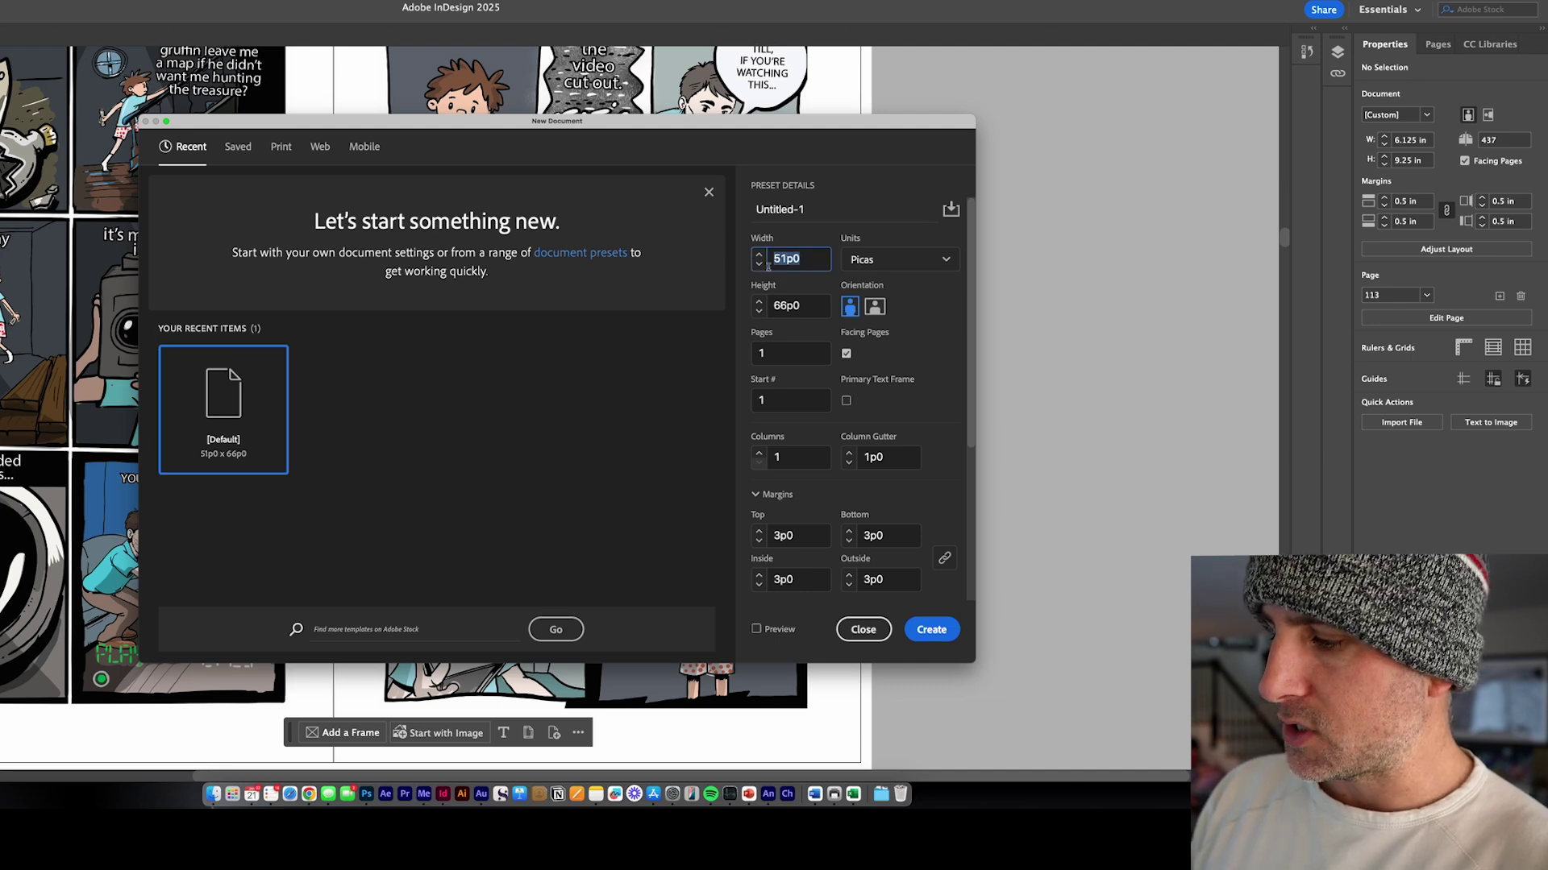
text(36)
double_click(787, 304)
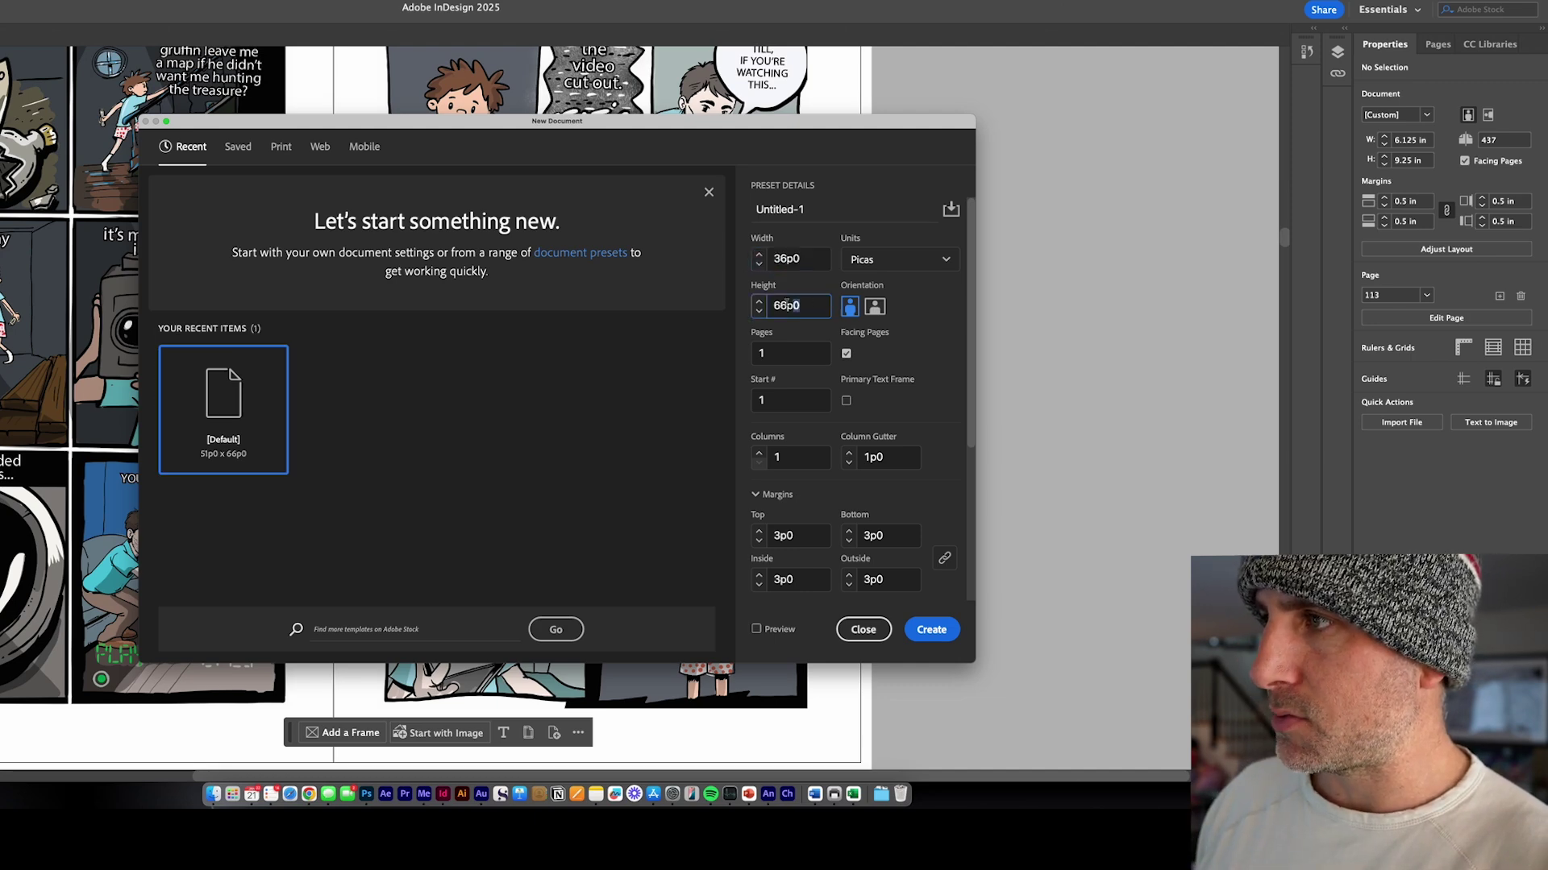
click(803, 306)
text(")
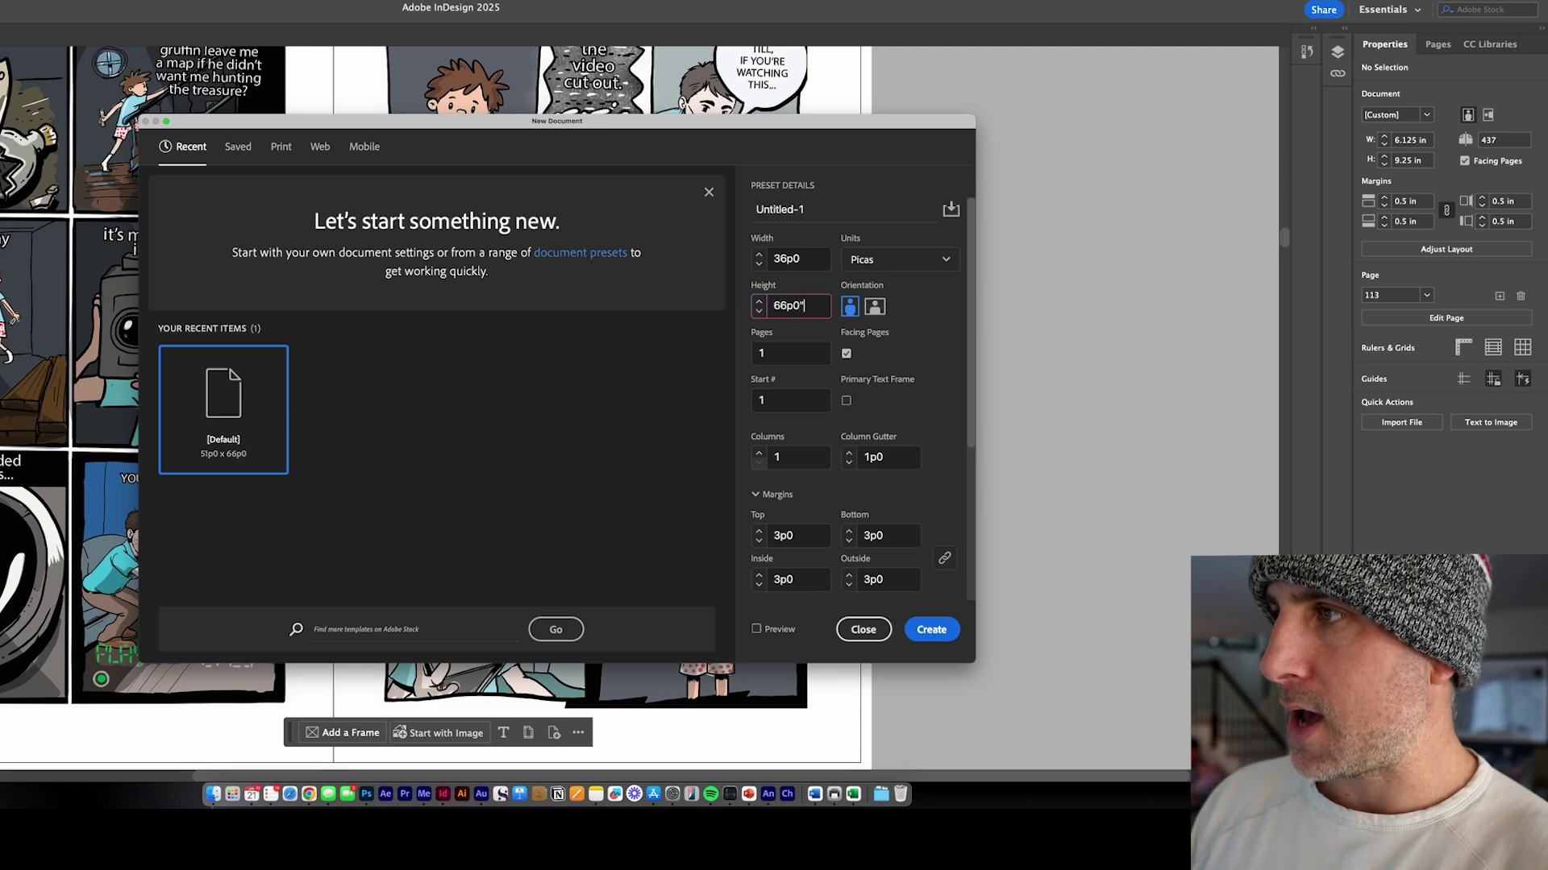
key(BackSpace)
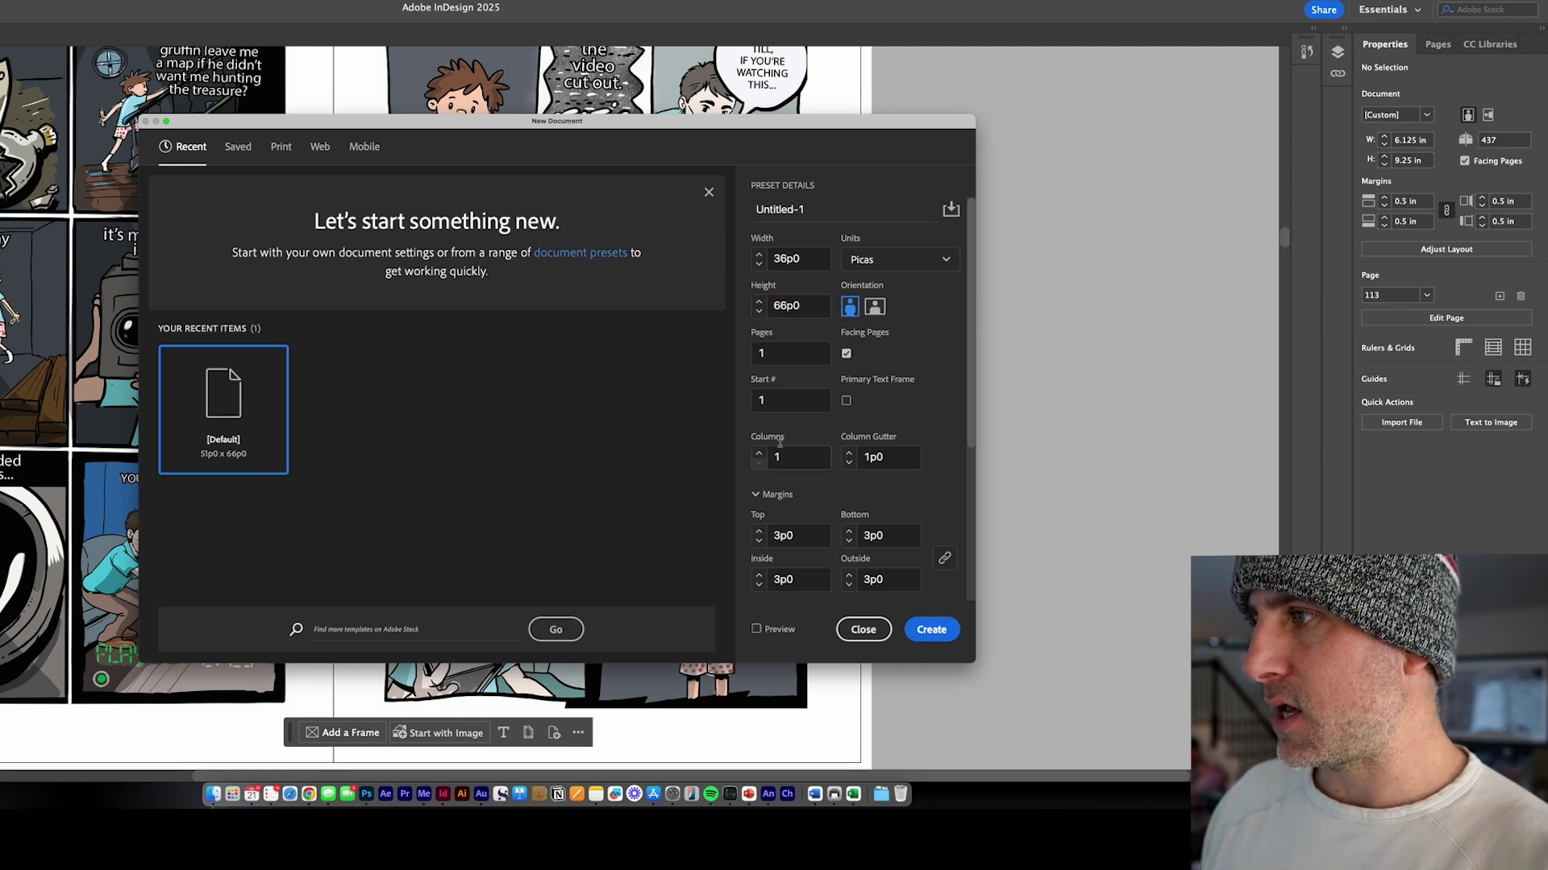
double_click(790, 353)
text(5)
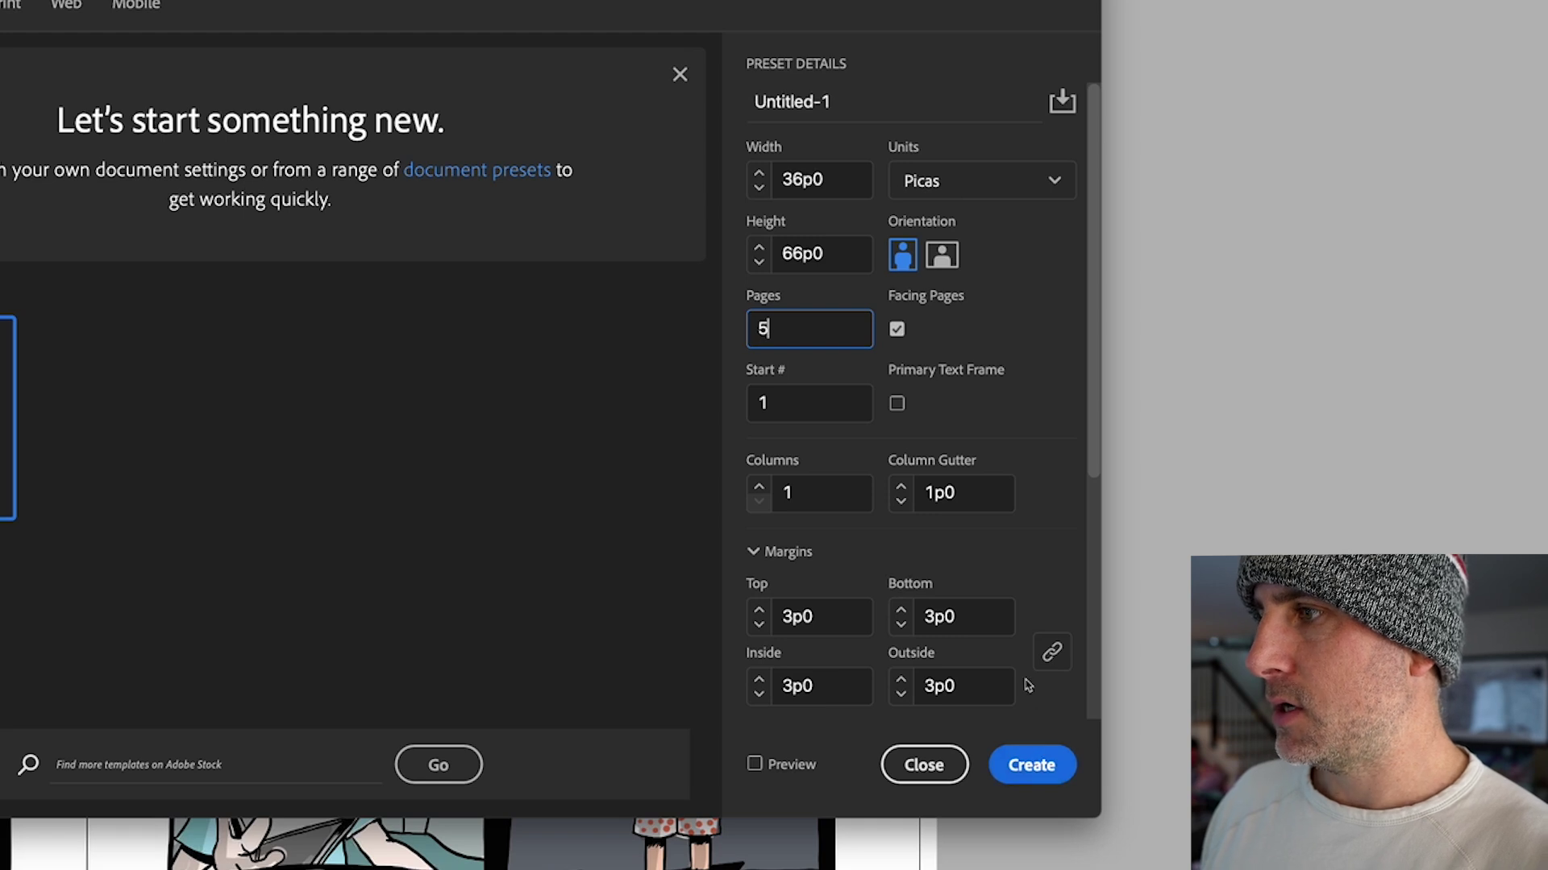
scroll(1051, 633, down, 10)
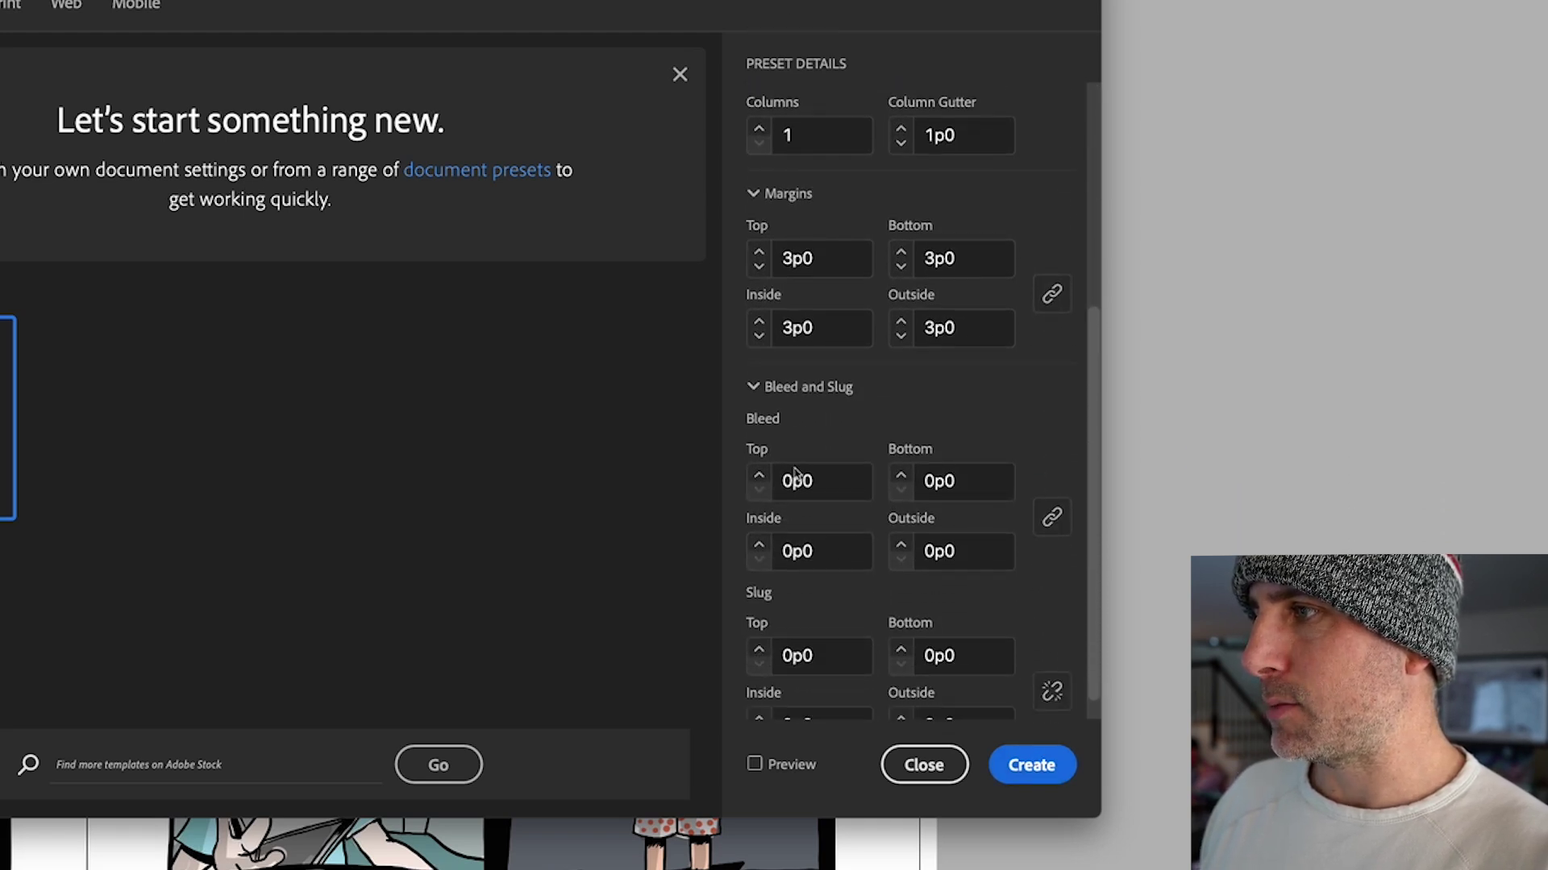
click(796, 477)
text(.125")
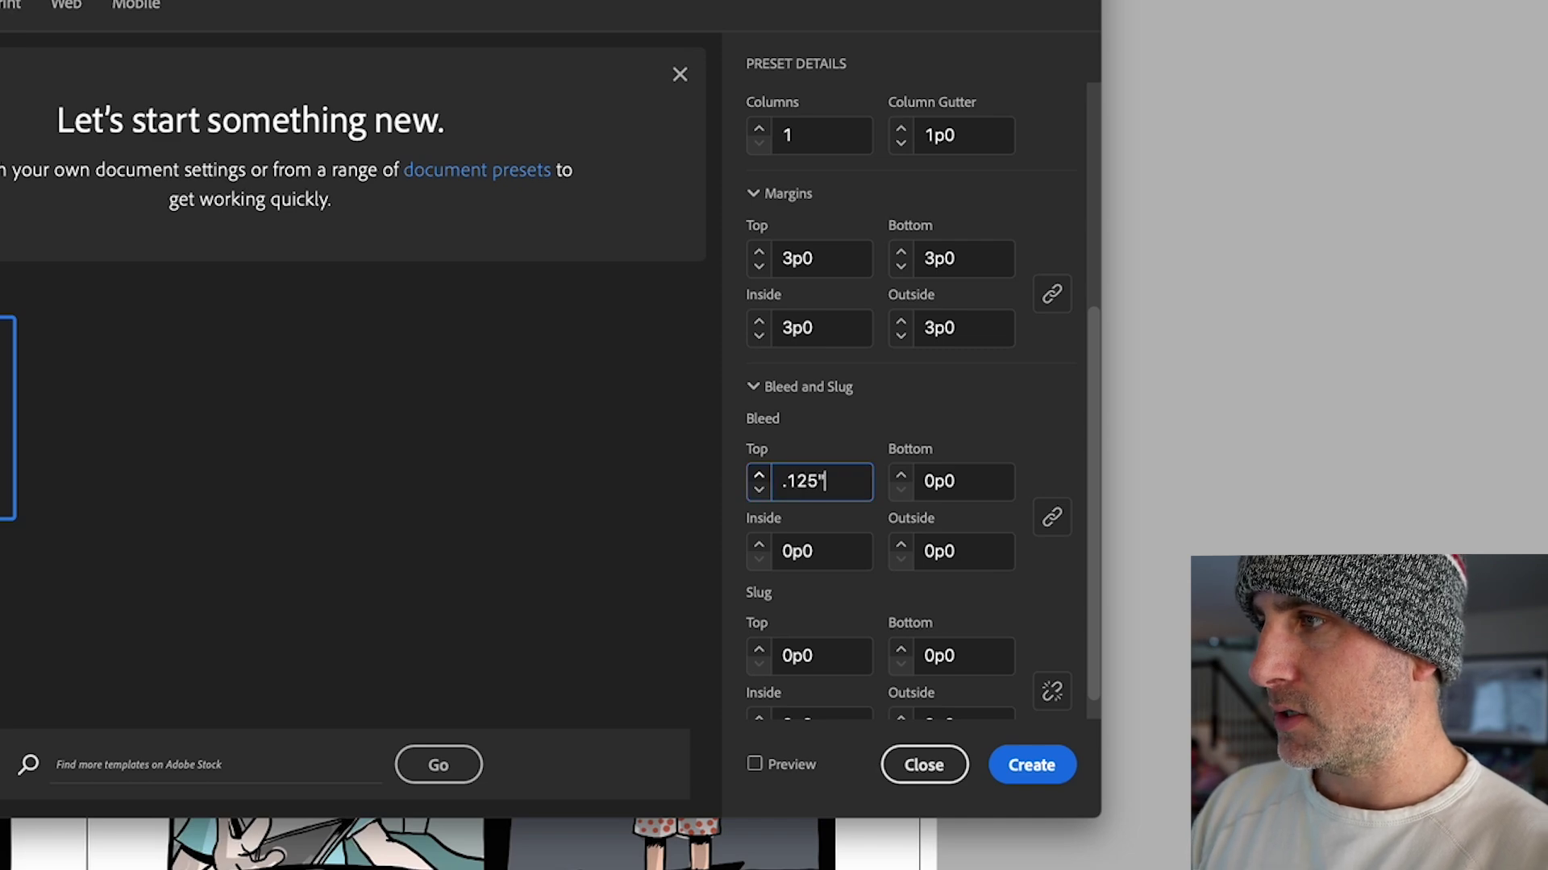
key(Return)
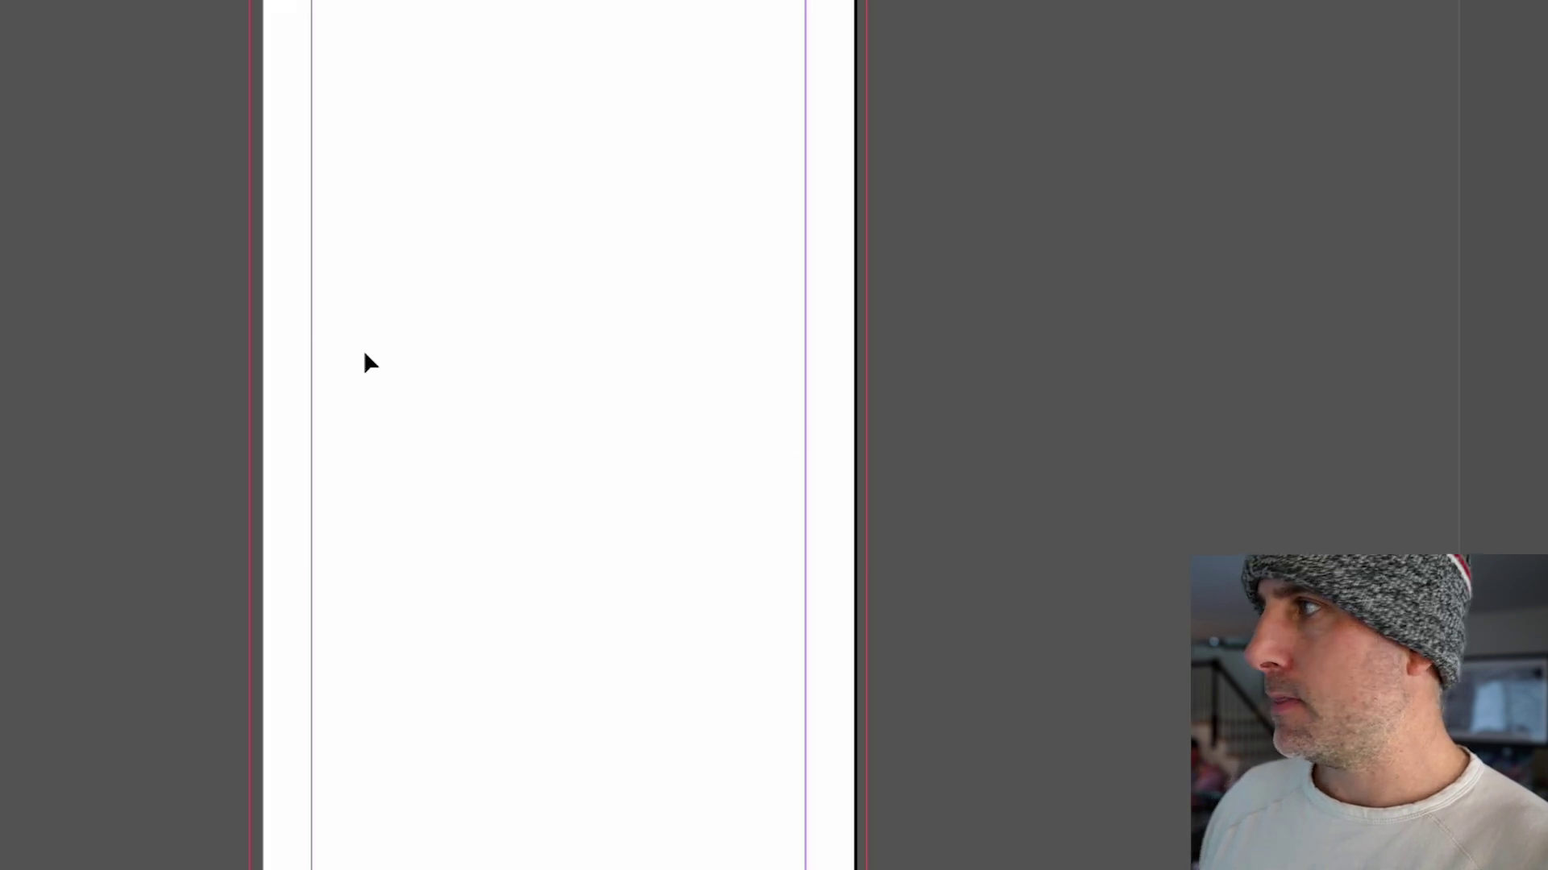
- Pan to the top of the blank spread, then switch to the finished comic-spread document
scroll(366, 359, down, 10)
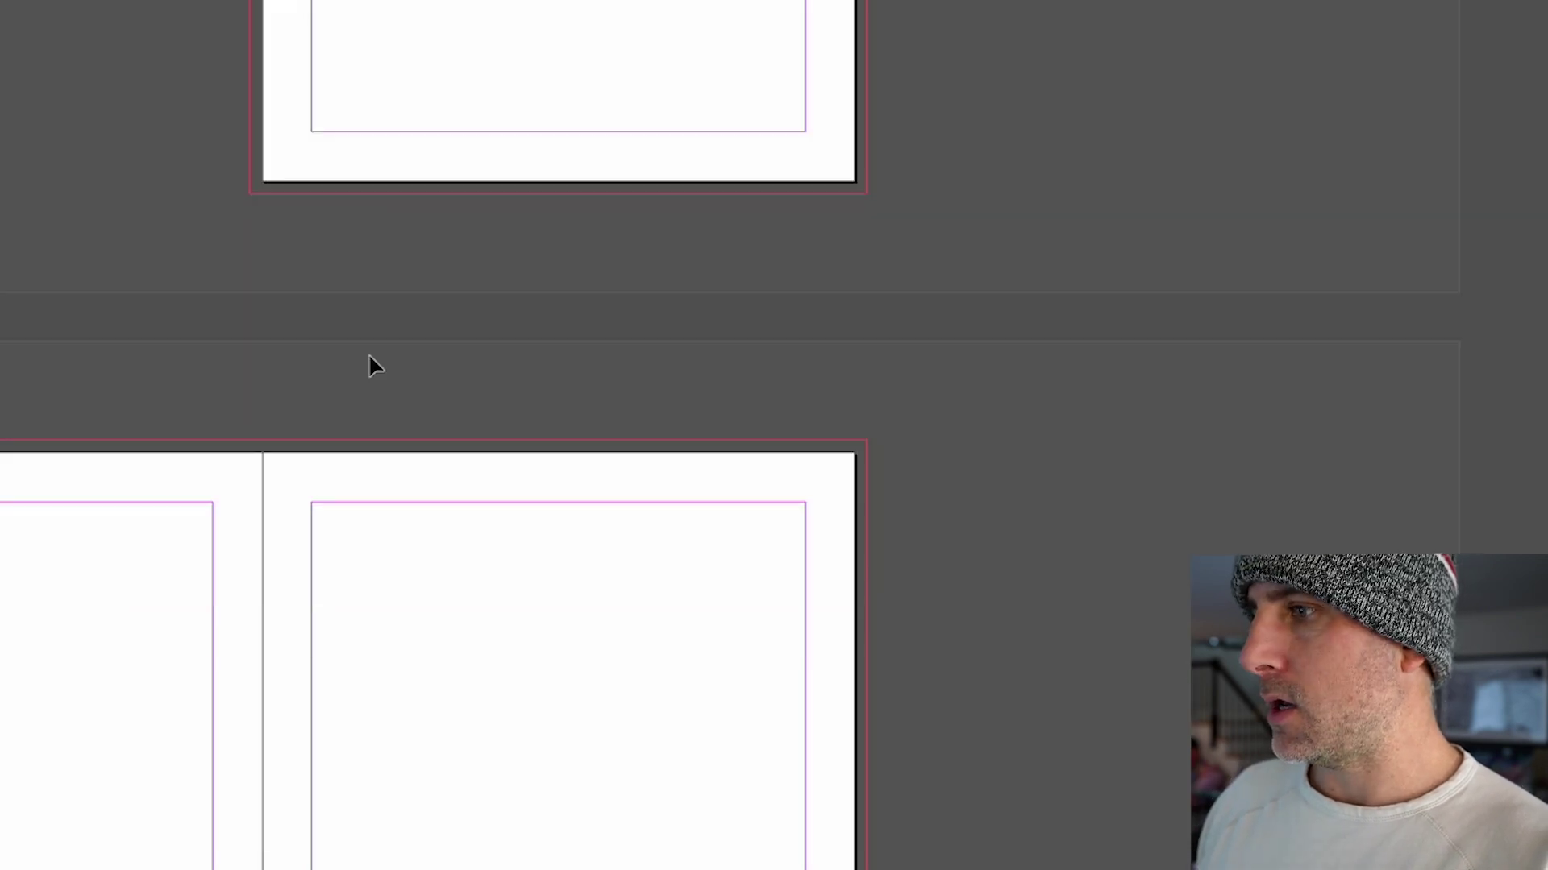
scroll(366, 359, up, 5)
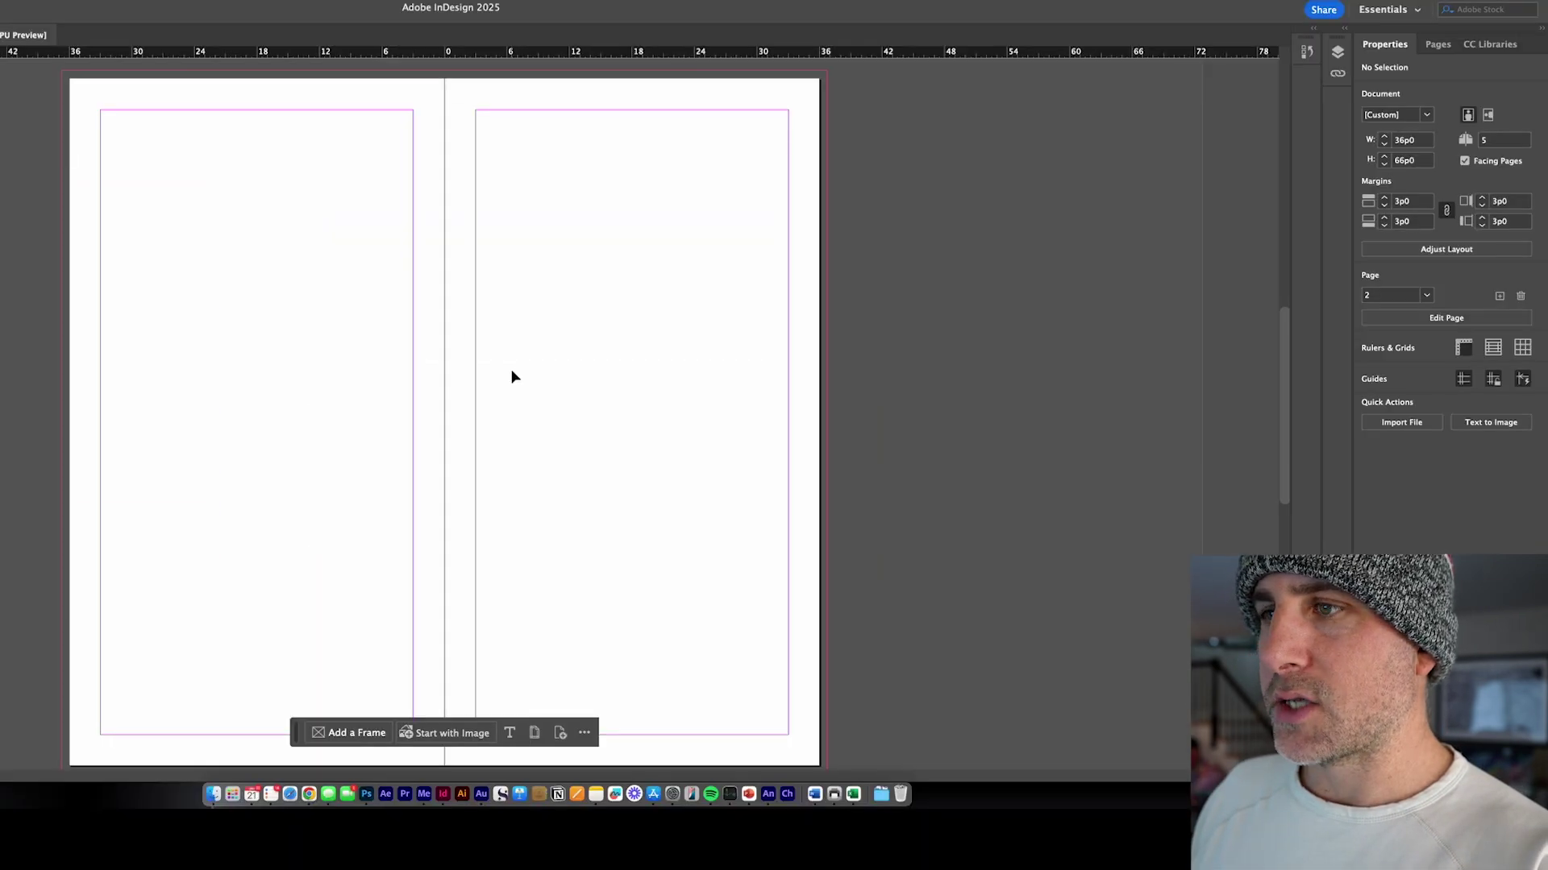
scroll(499, 370, down, 1)
scroll(500, 371, up, 1)
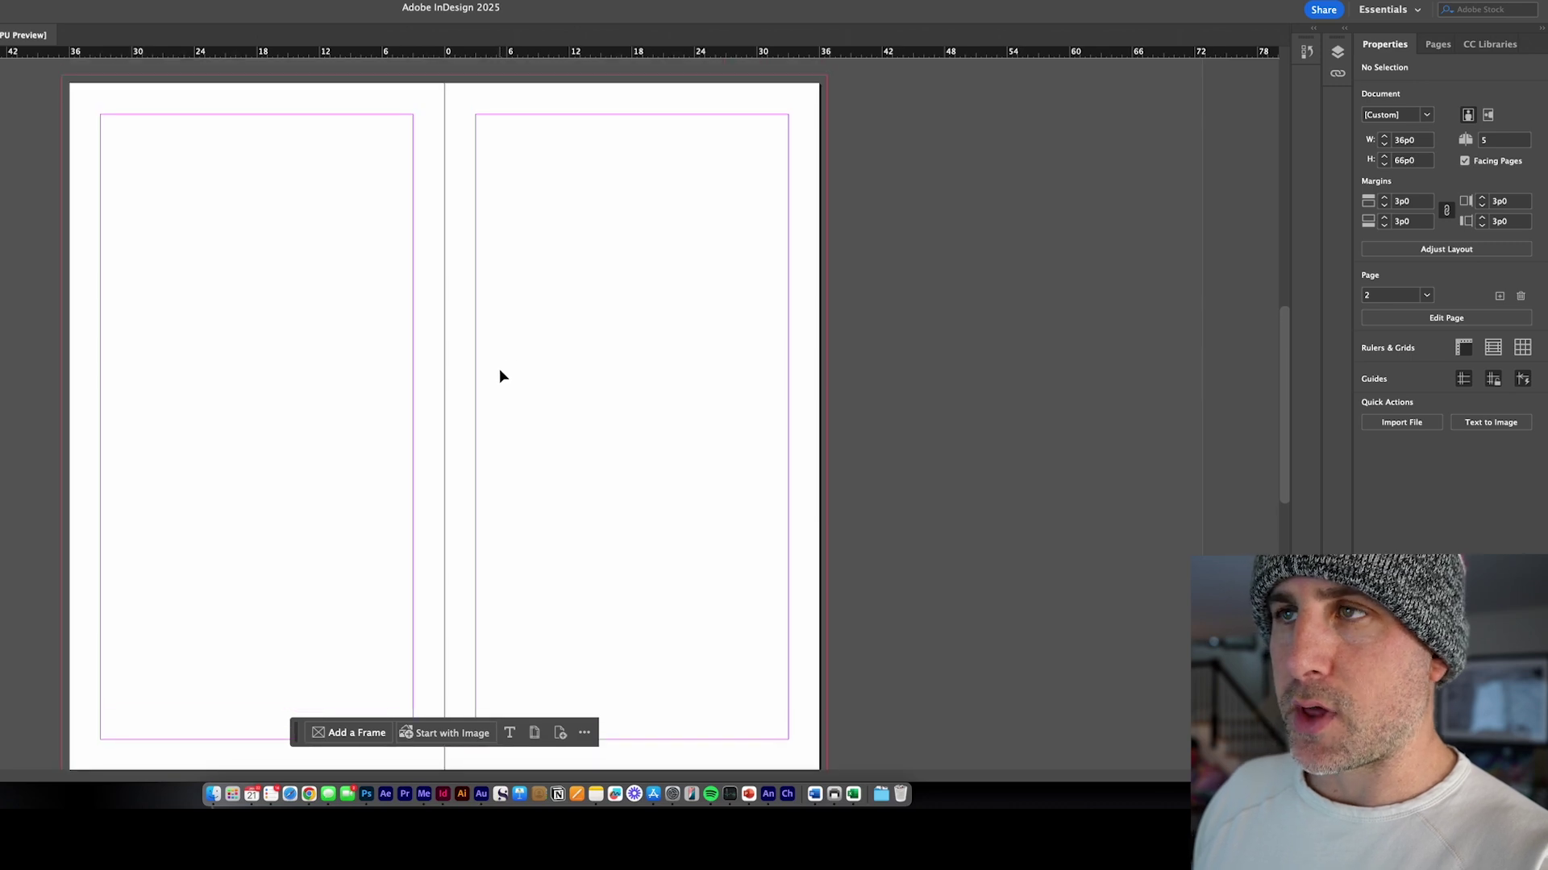
scroll(500, 376, down, 2)
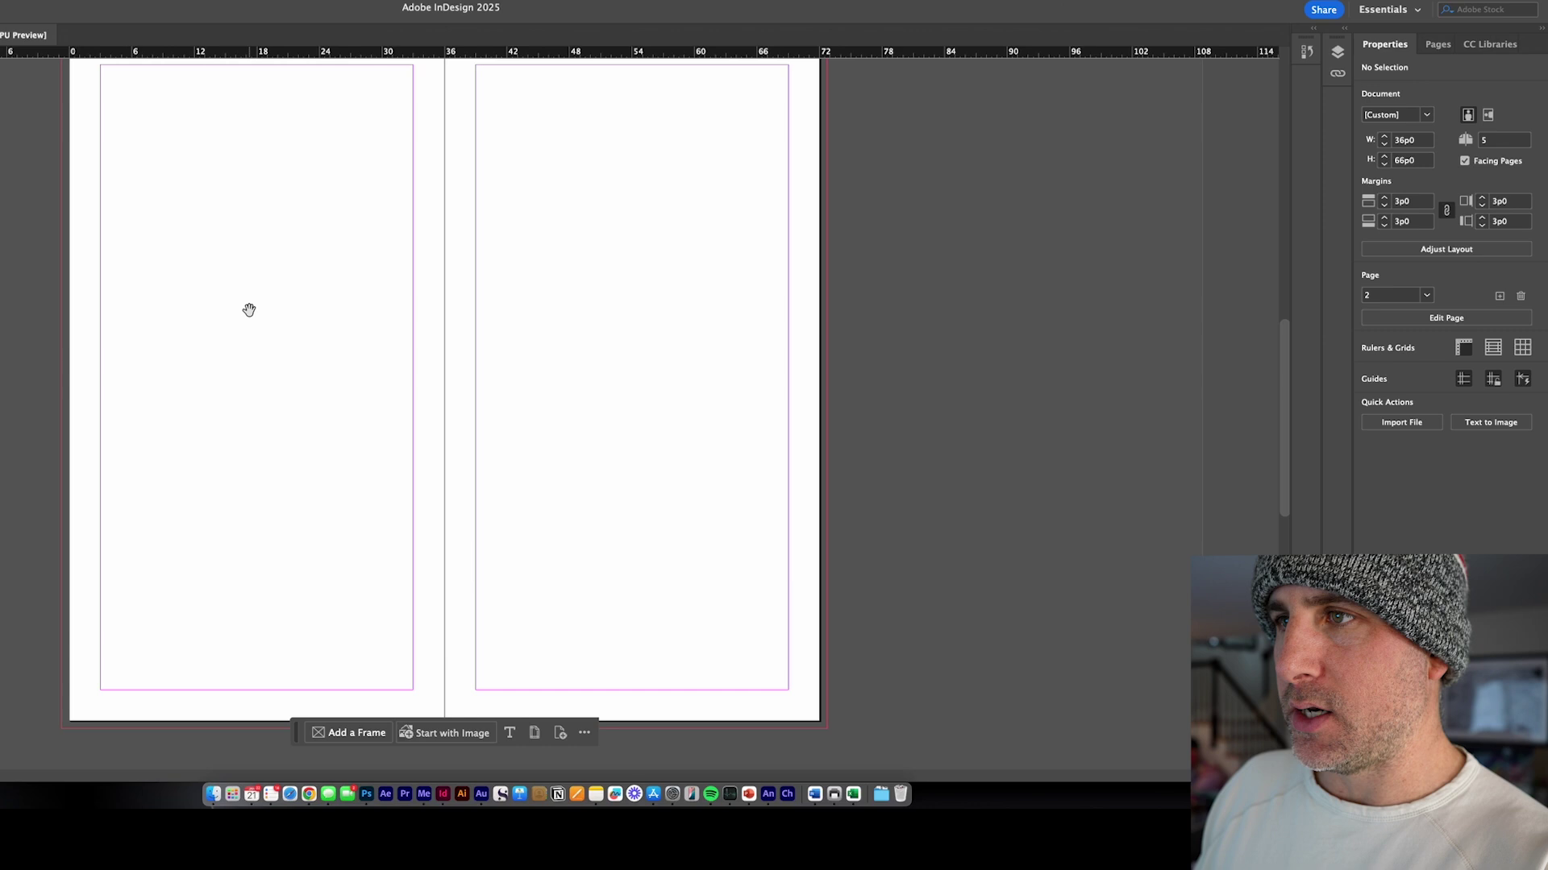
drag(248, 307, 242, 359)
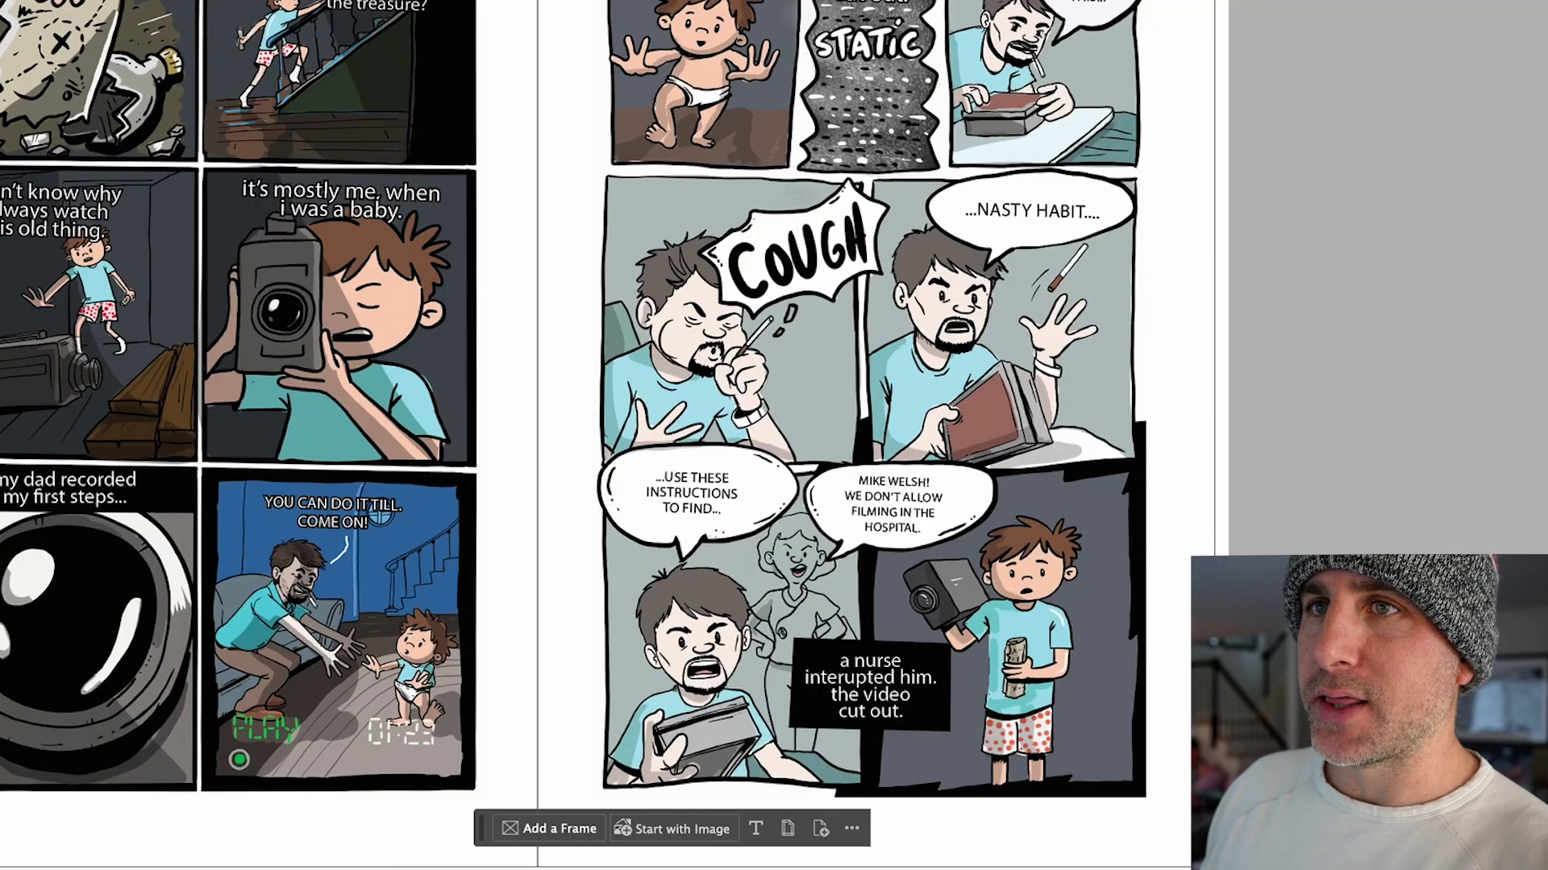
key(ctrl+=)
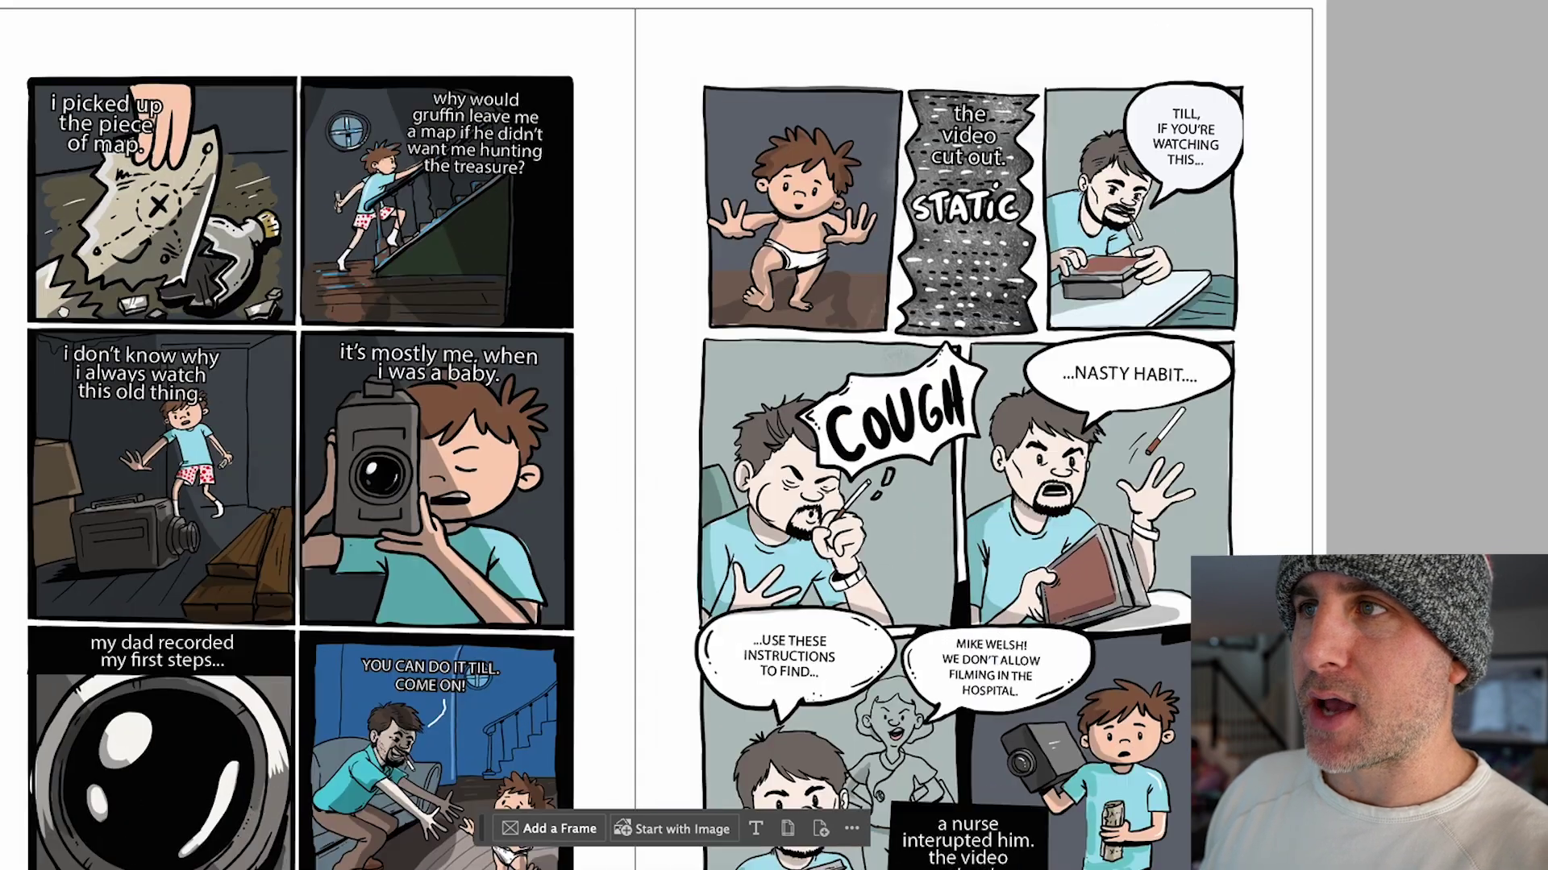
scroll(162, 206, right, 1)
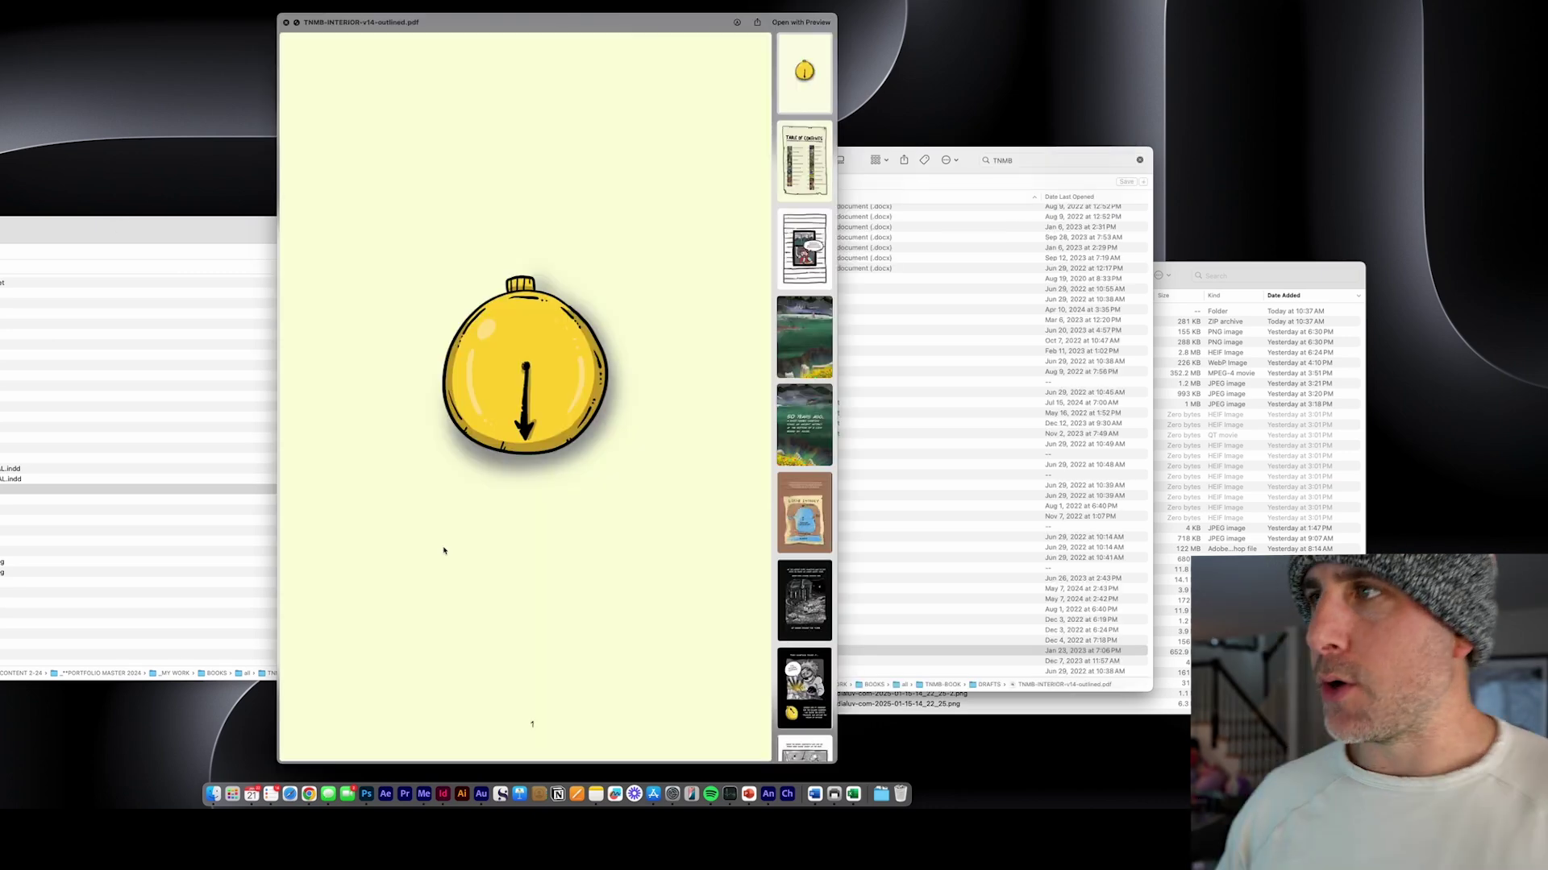
- Browse the PDF's contents page and pages 3–5, then show page 15's Back on Land panels
click(791, 154)
click(793, 250)
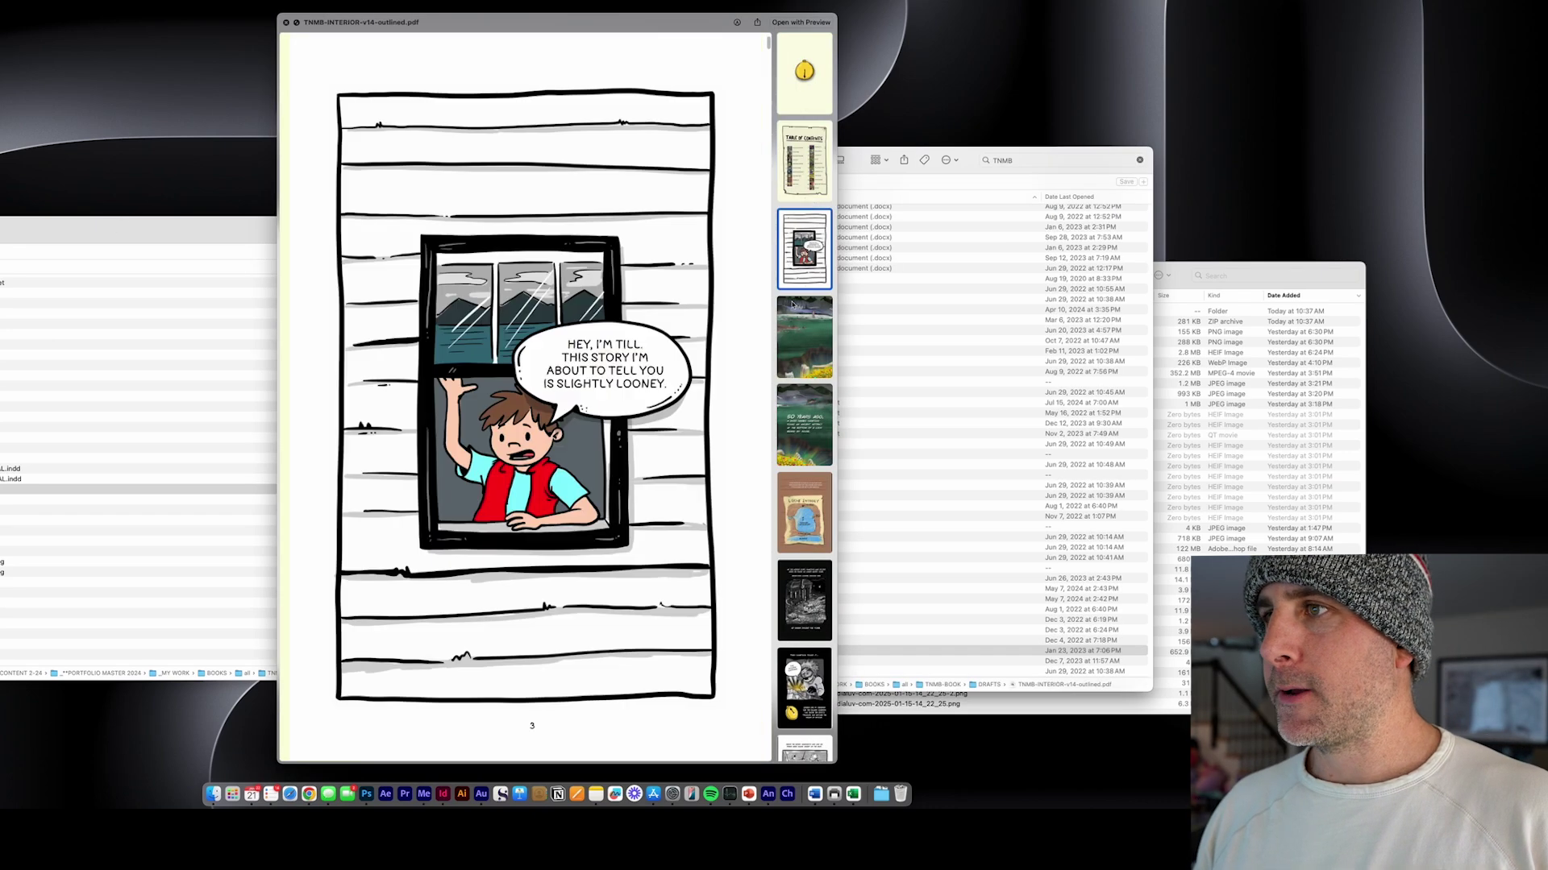
click(795, 336)
click(802, 427)
click(804, 162)
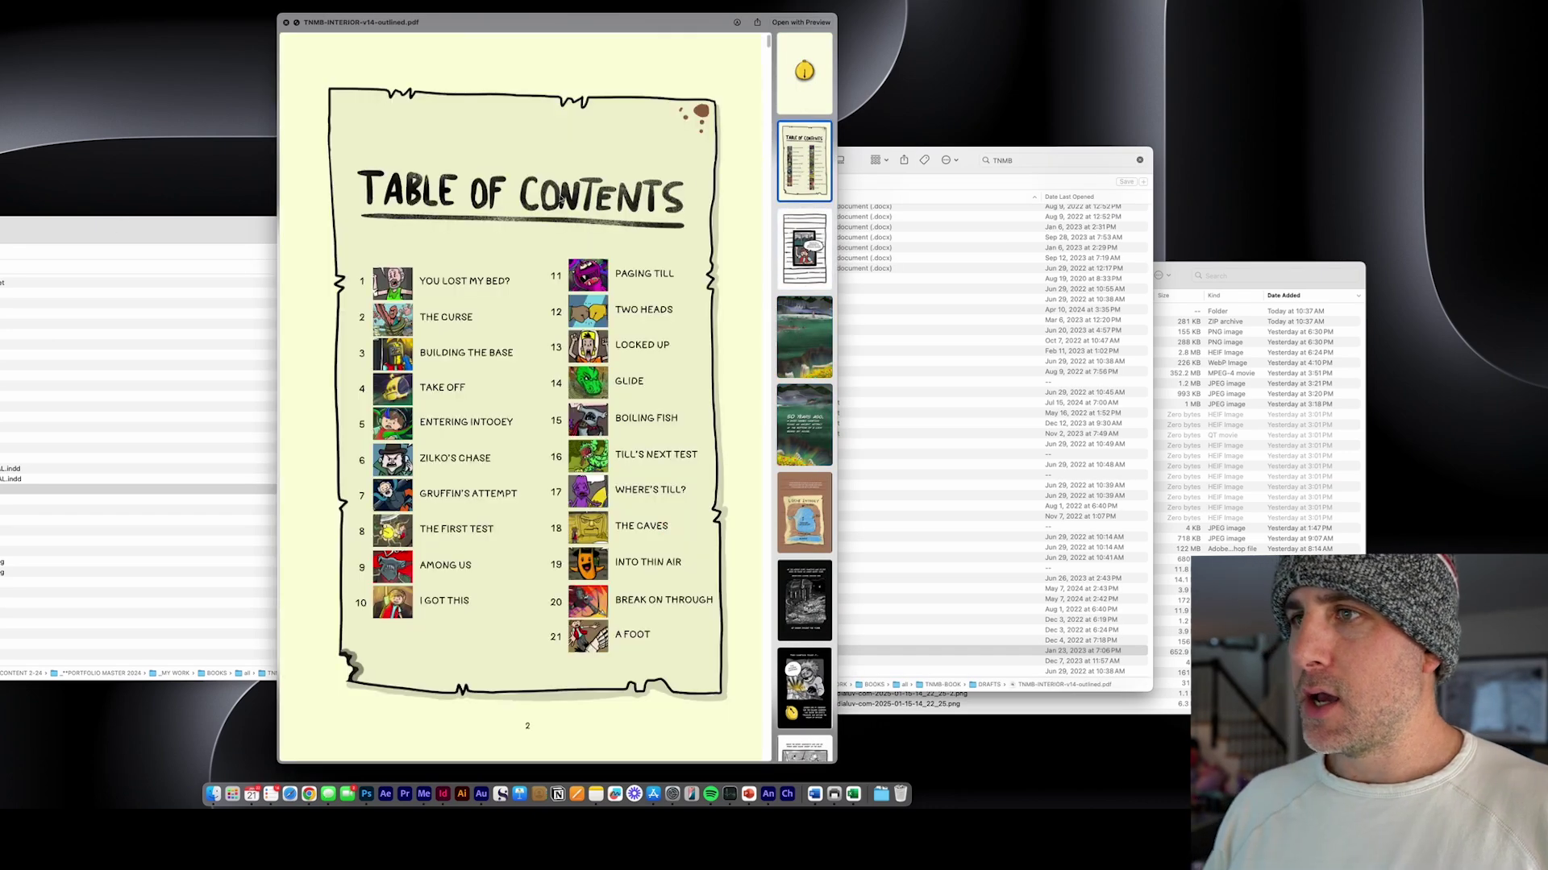
scroll(359, 284, down, 2)
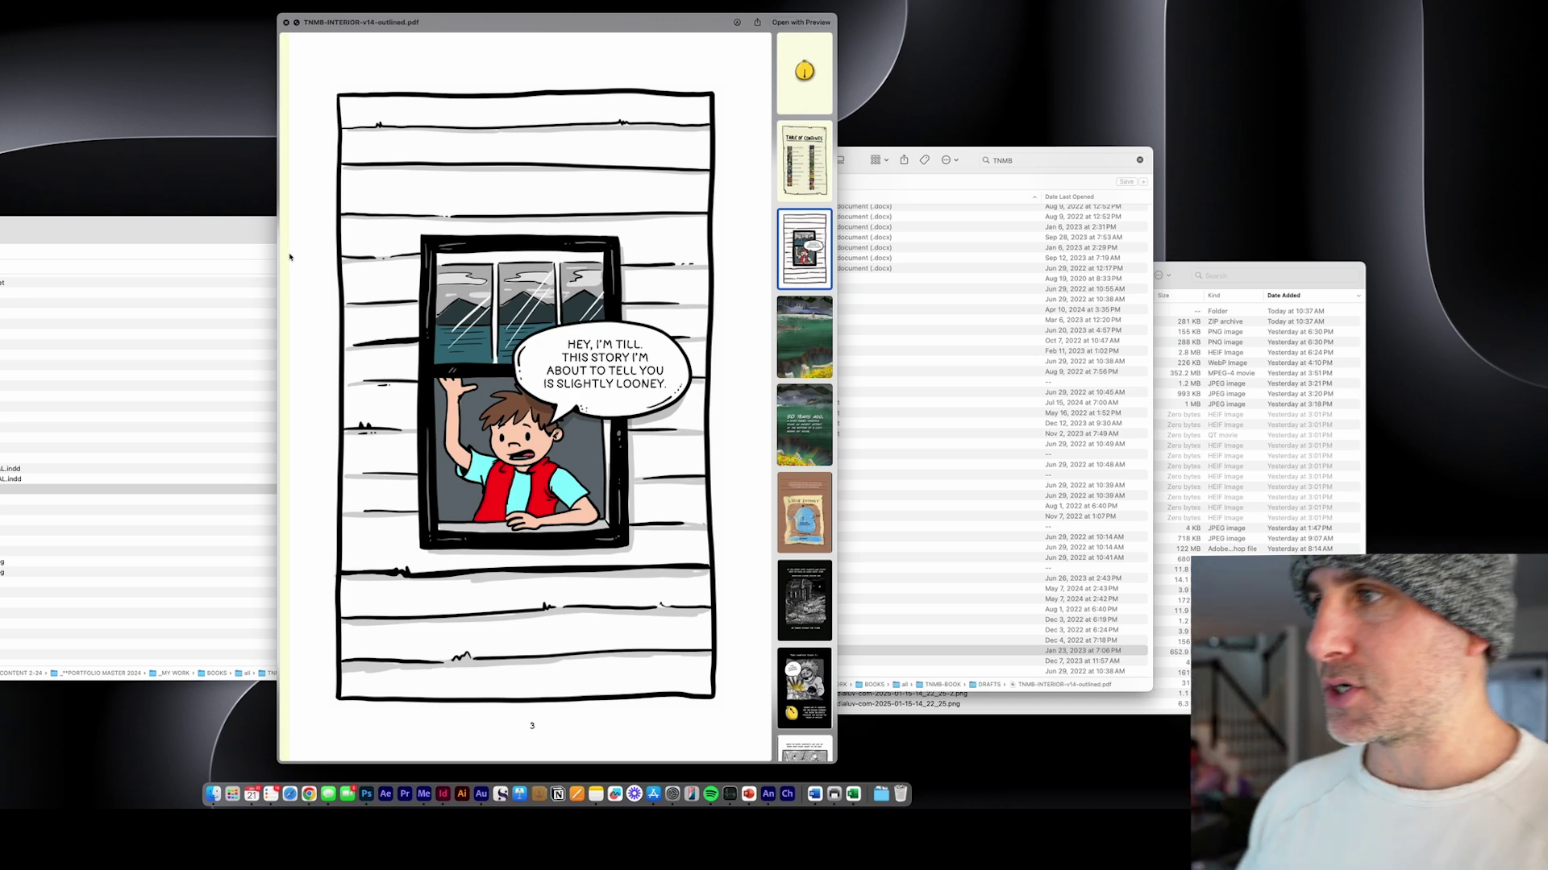
scroll(817, 491, down, 5)
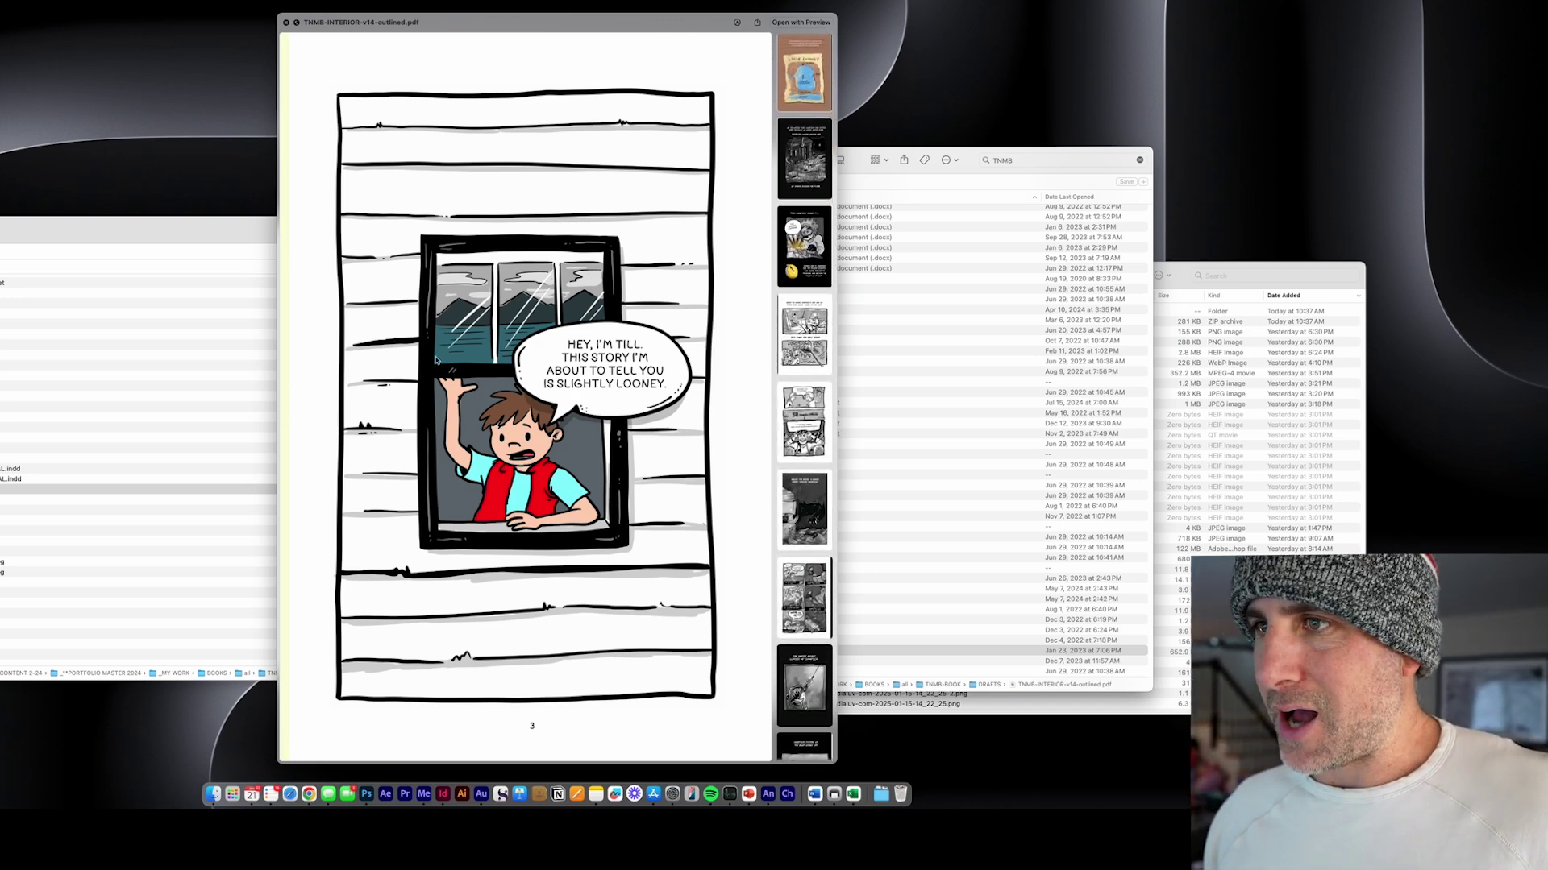
scroll(785, 577, down, 10)
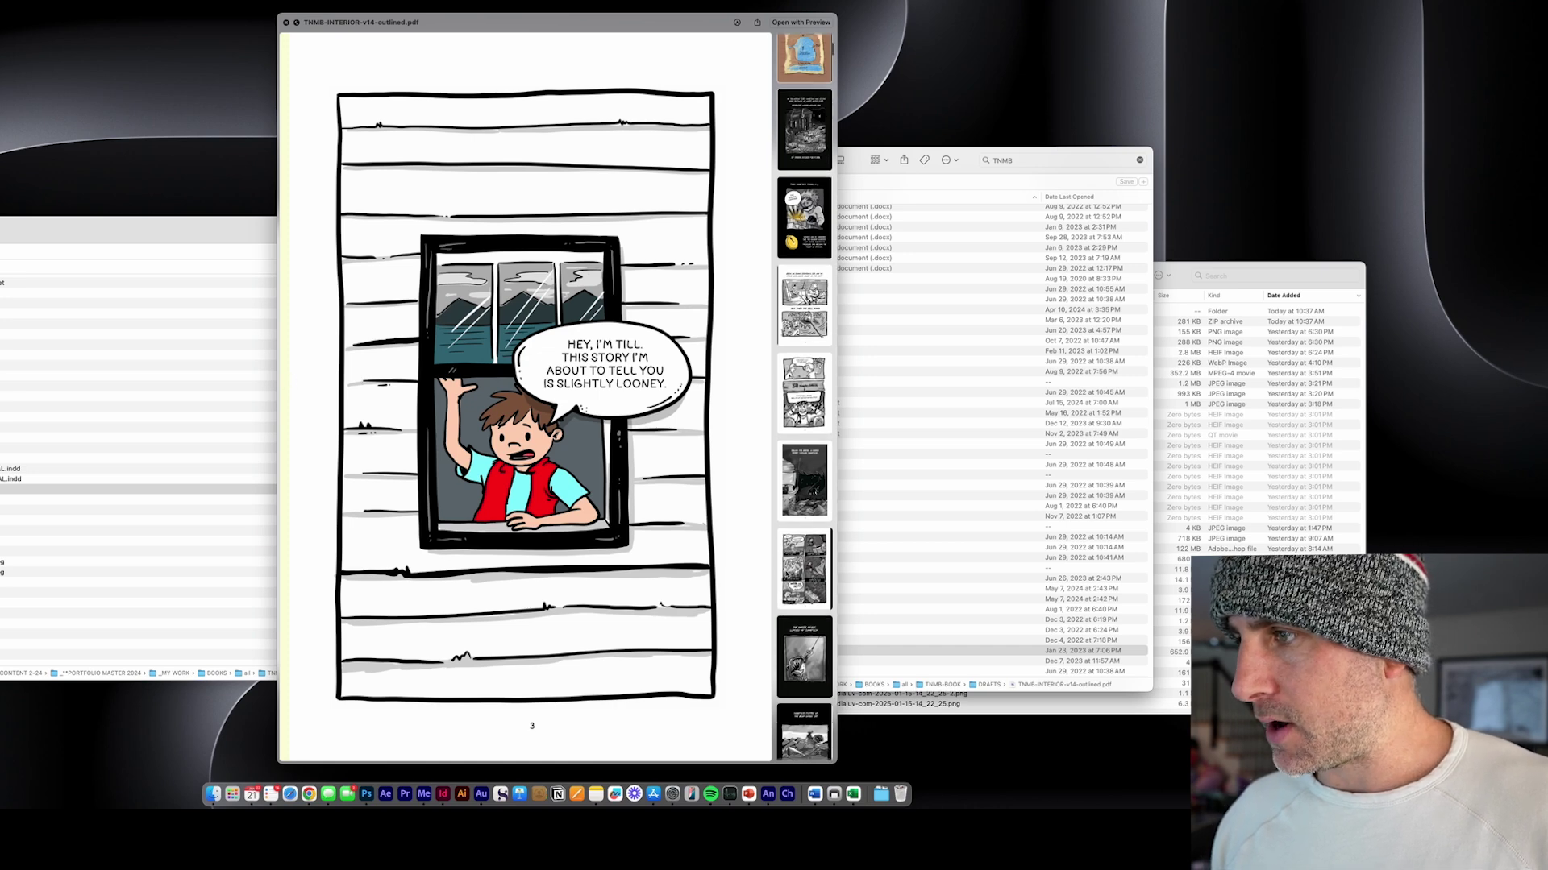
scroll(804, 403, up, 1)
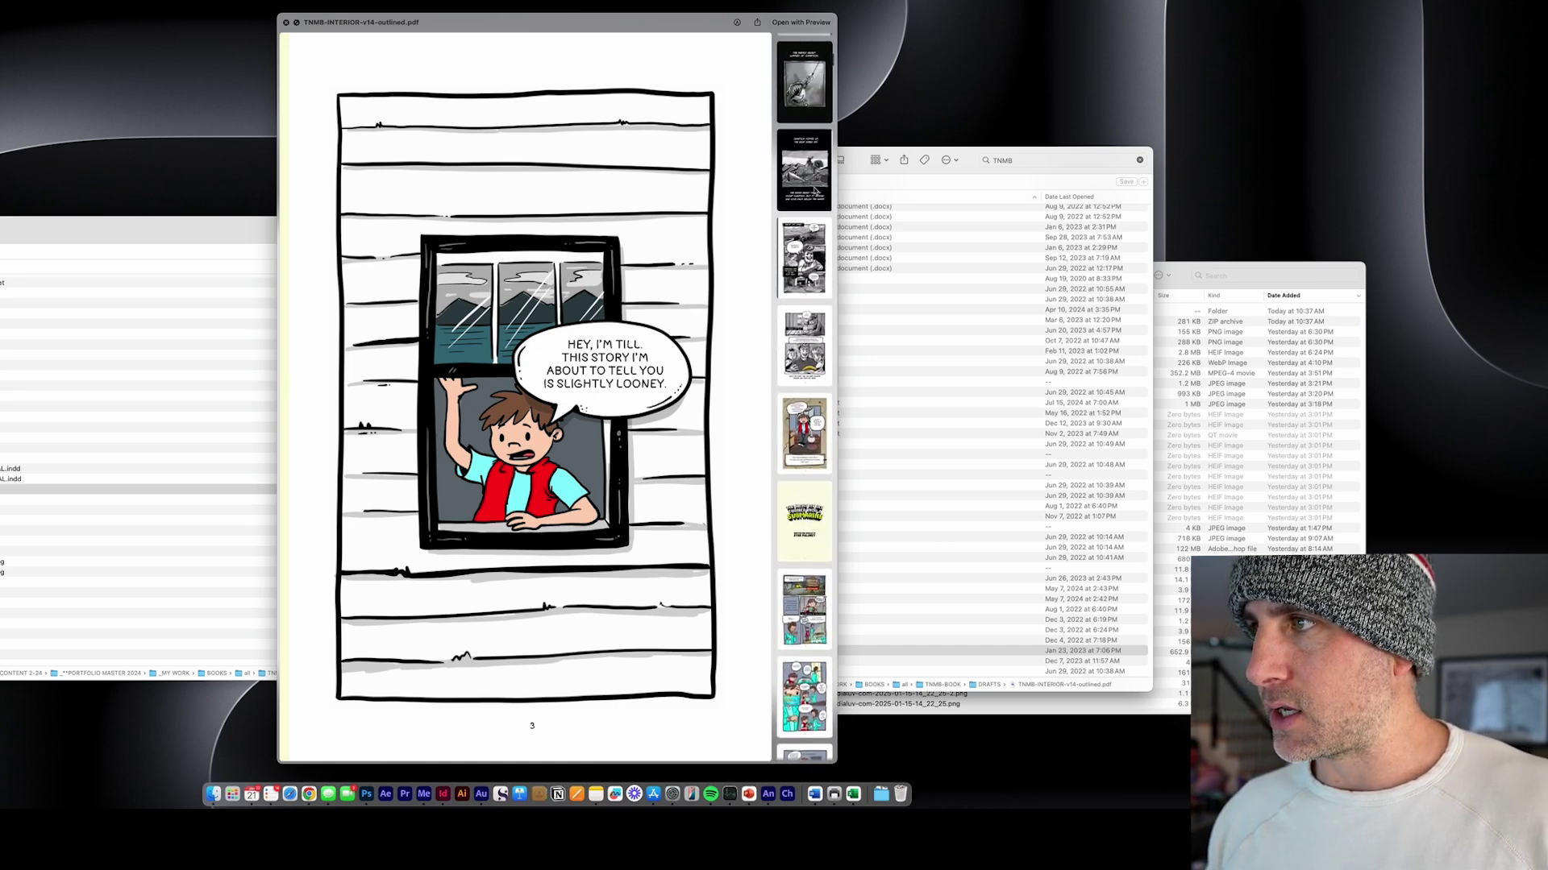
click(803, 258)
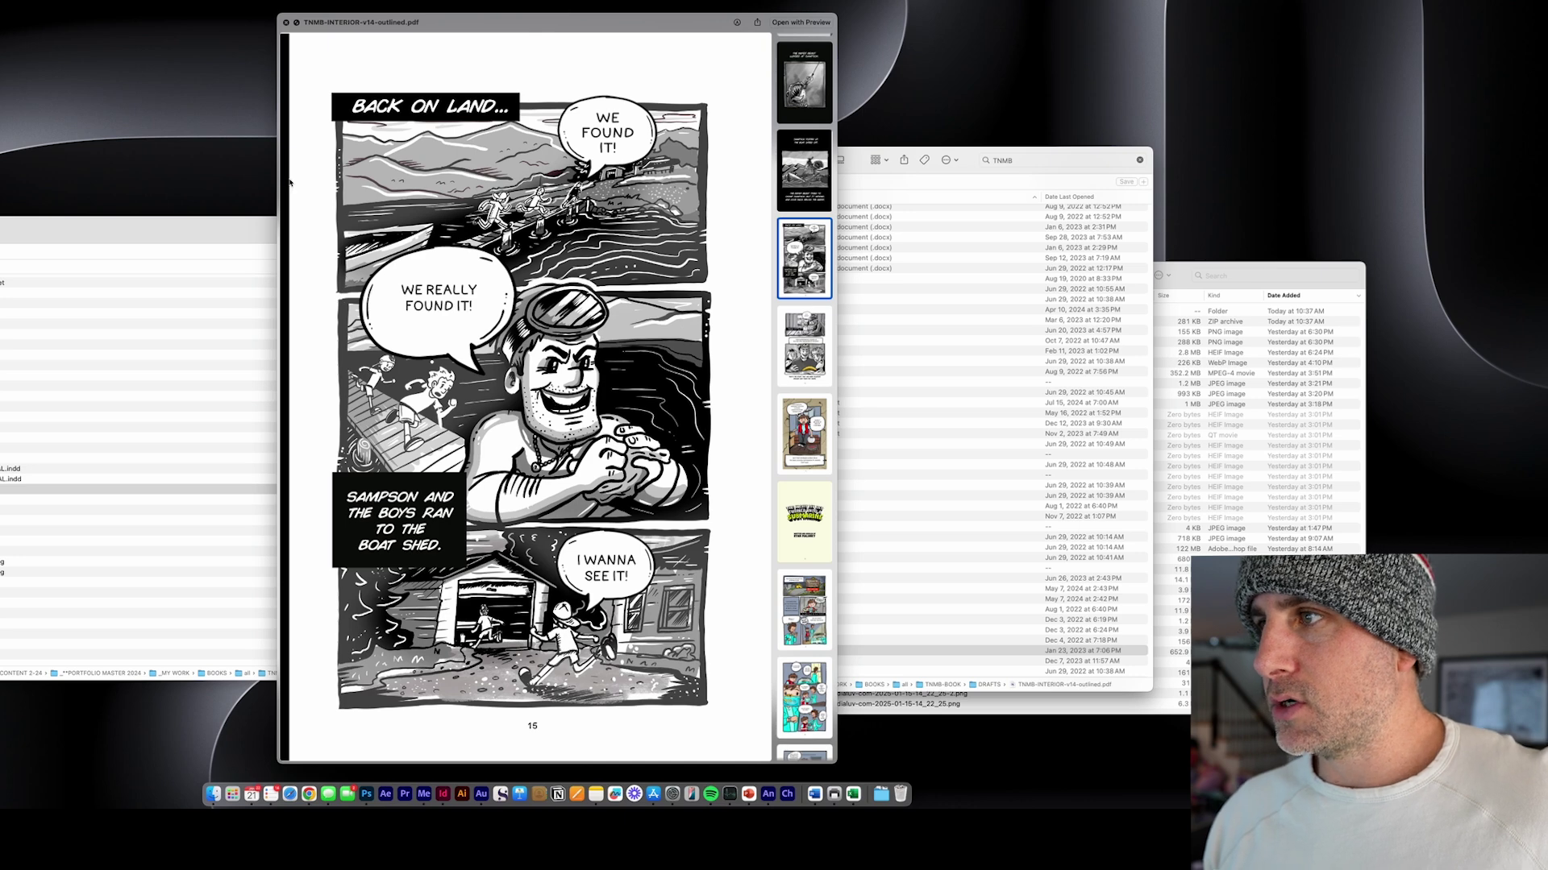
scroll(816, 468, down, 10)
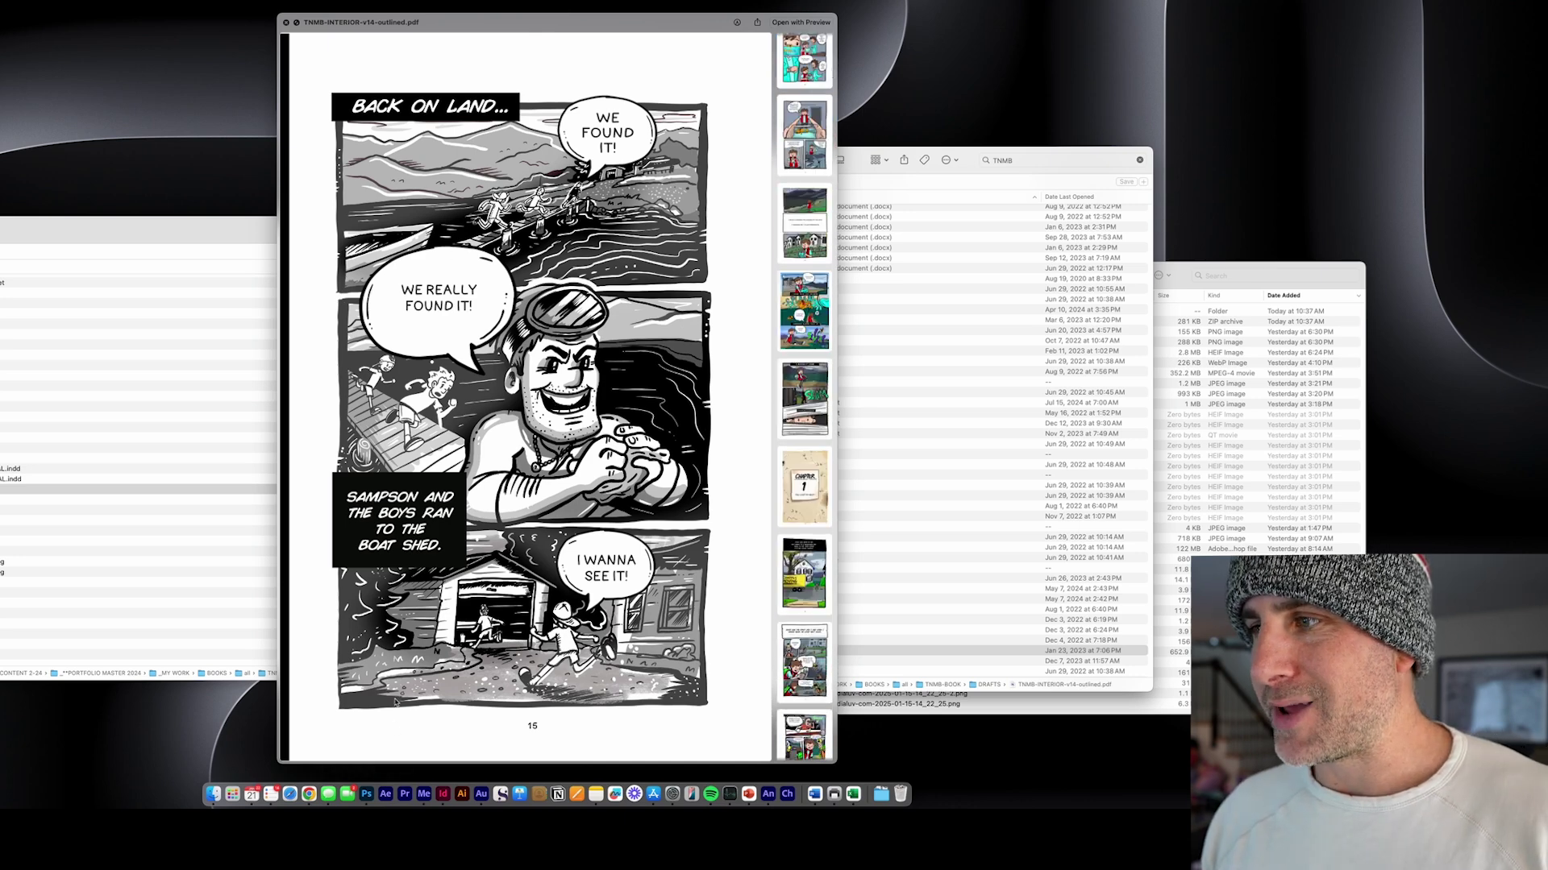
- Close the PDF preview, return to InDesign, and zoom out to scroll through many spreads
click(287, 22)
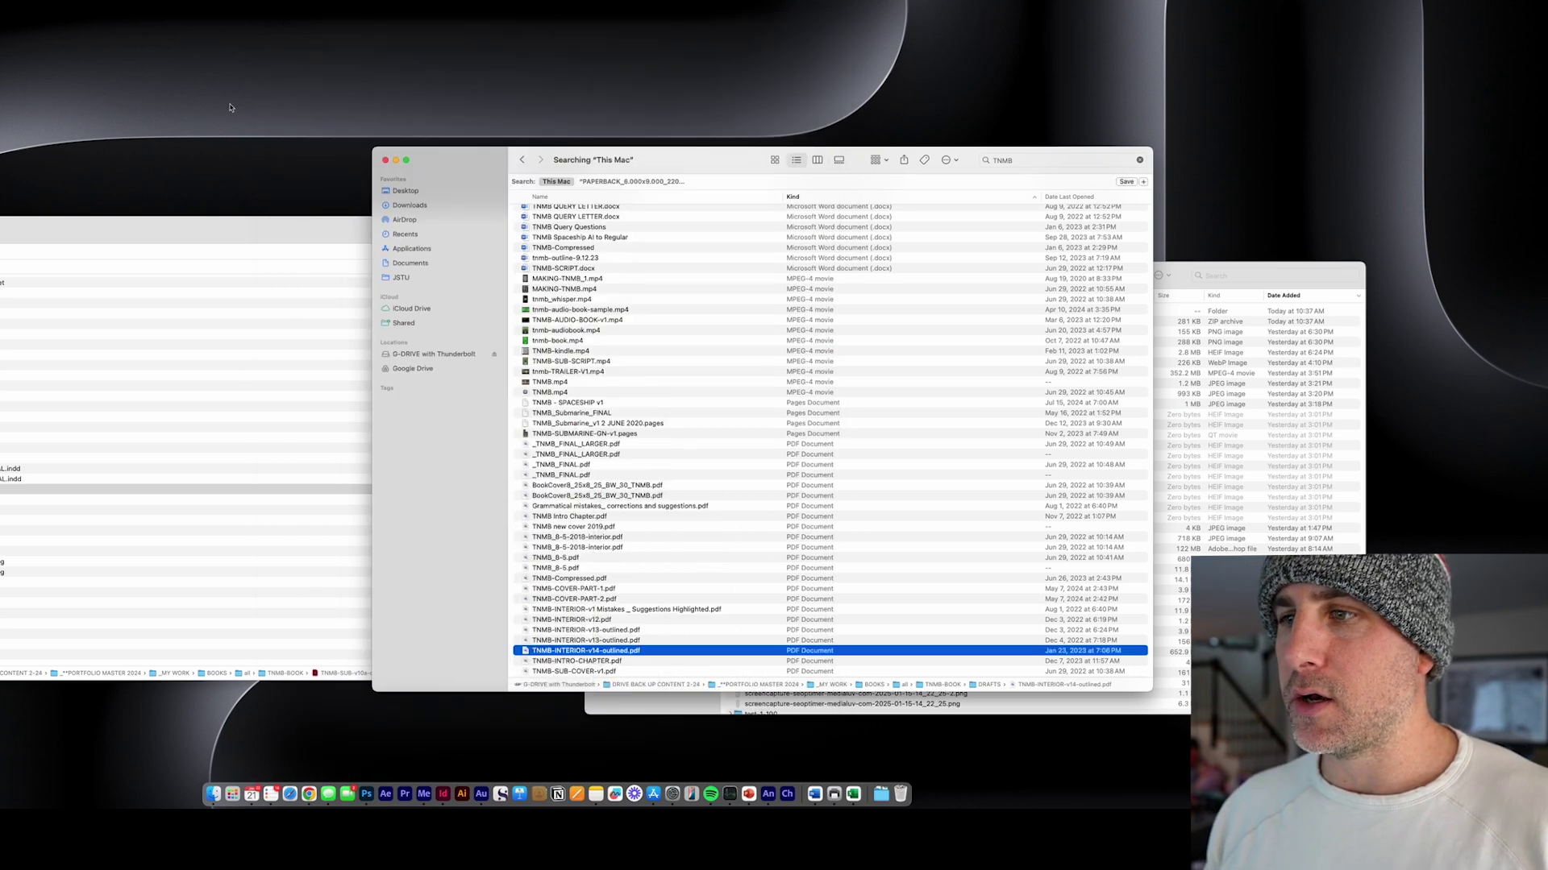
click(443, 794)
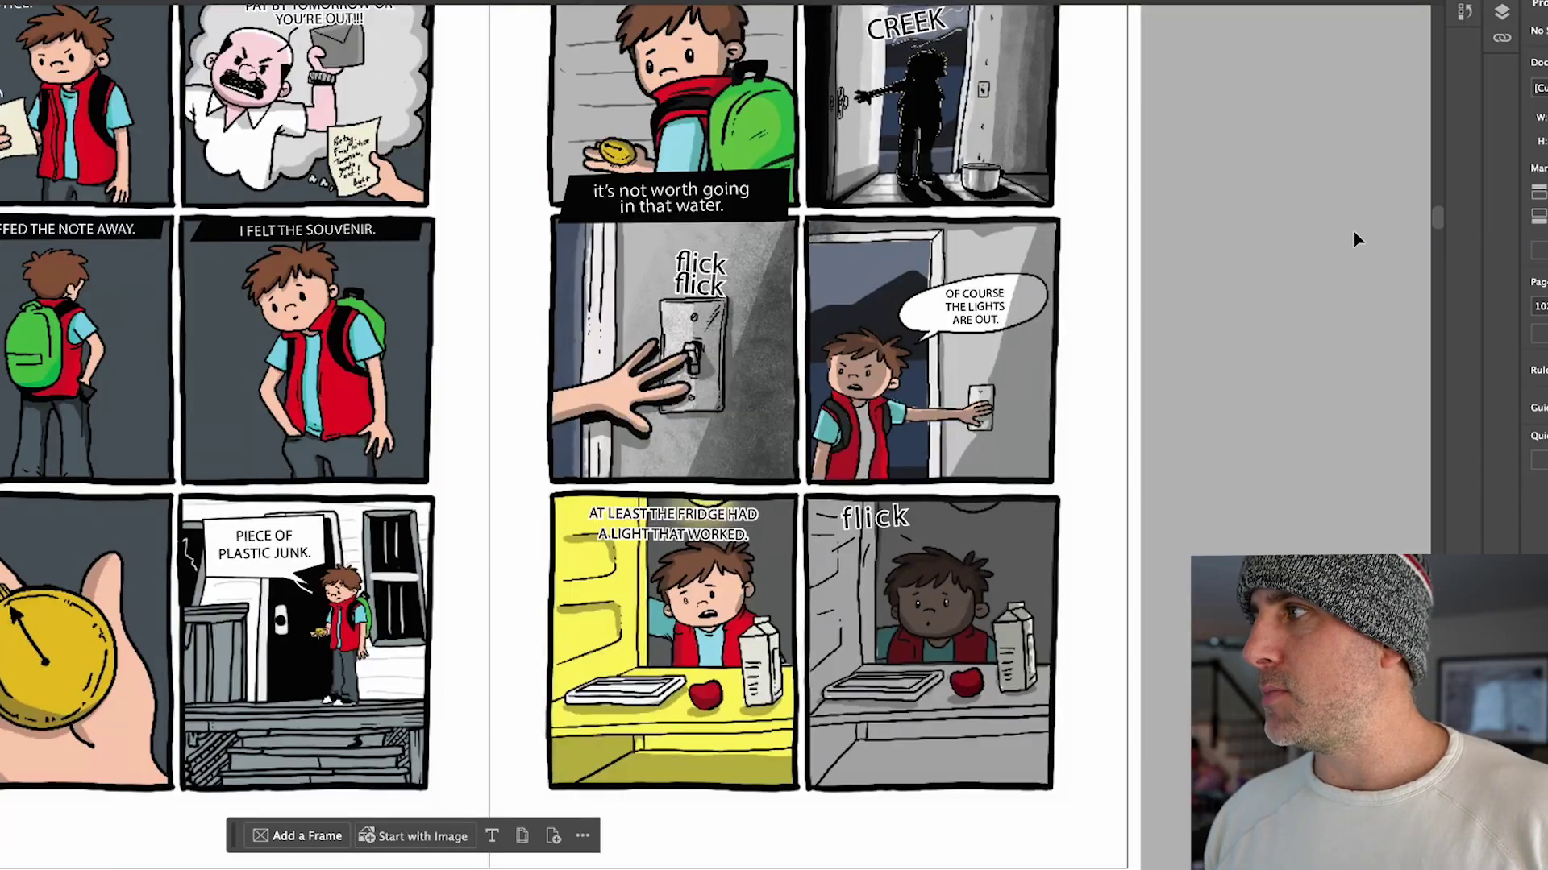
drag(1437, 219, 1438, 176)
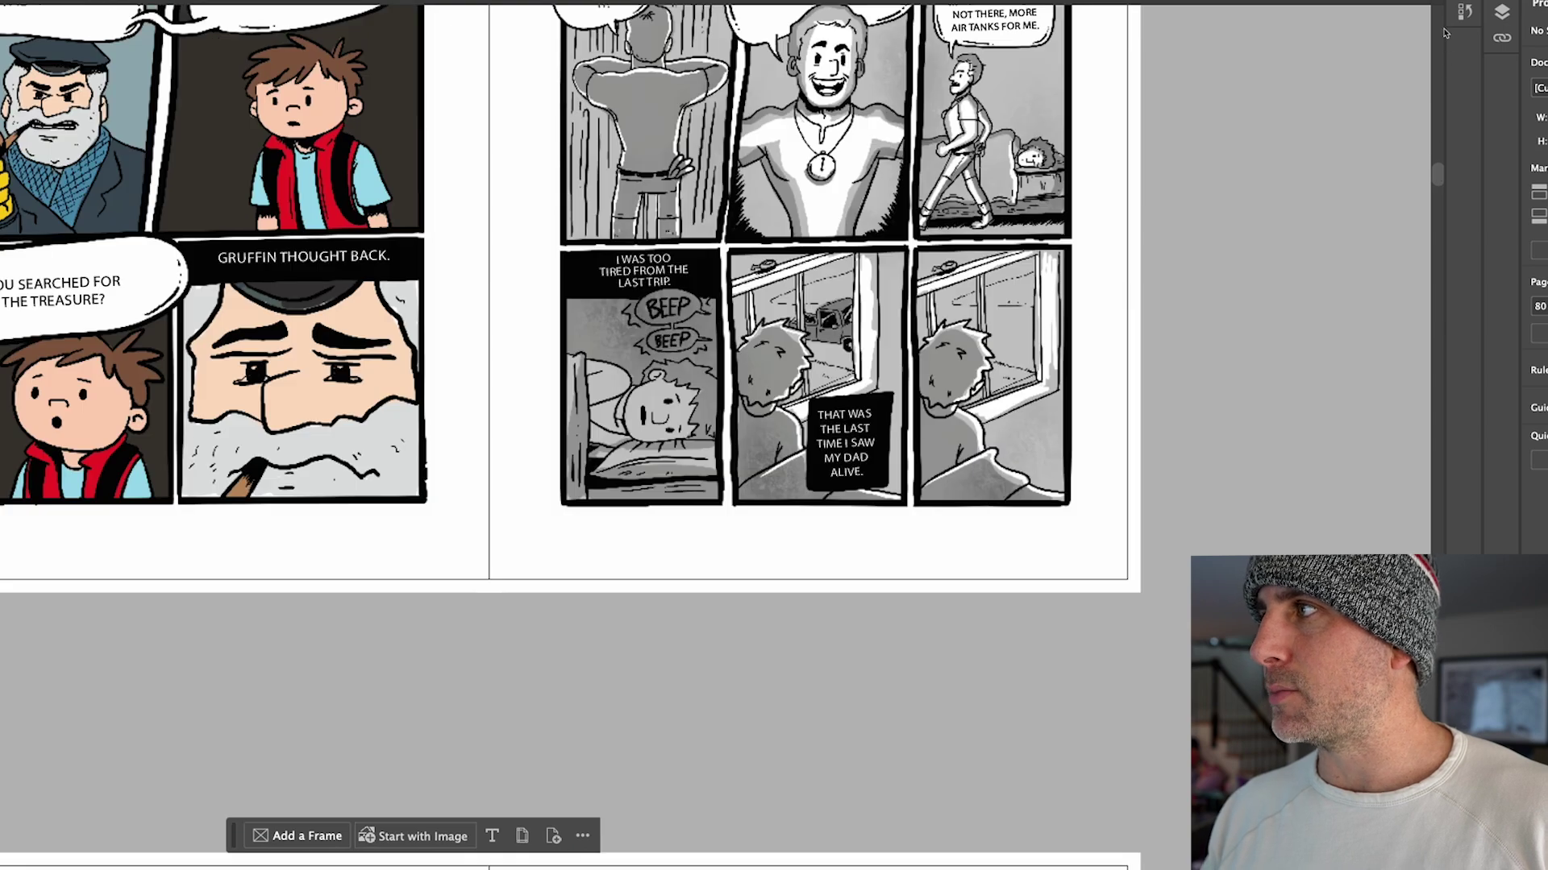
drag(1445, 32, 1443, 14)
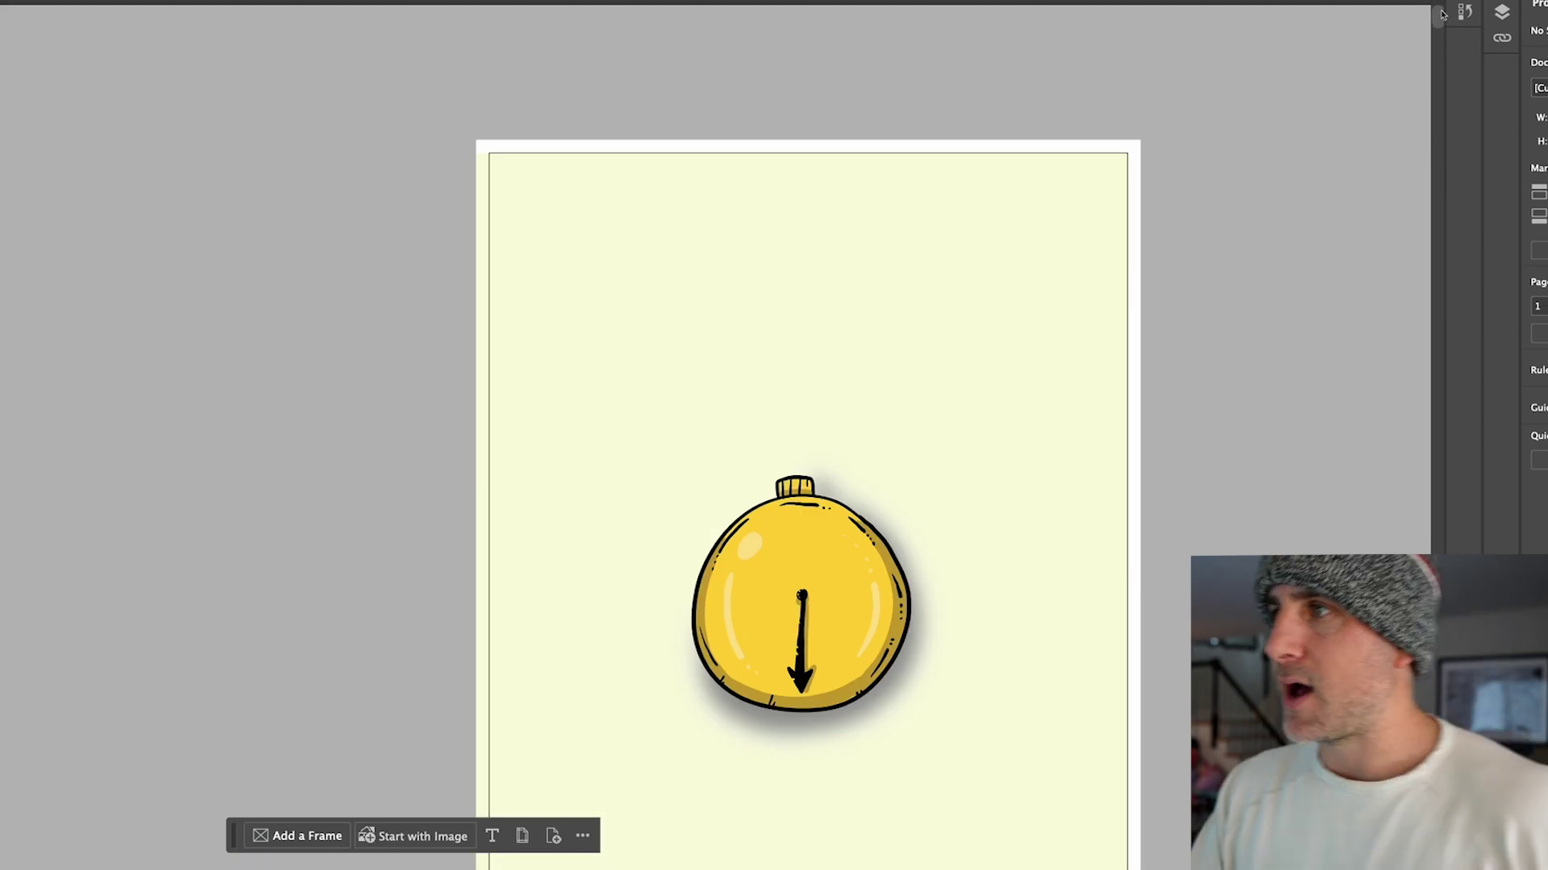
key(super+minus)
key(super+minus)
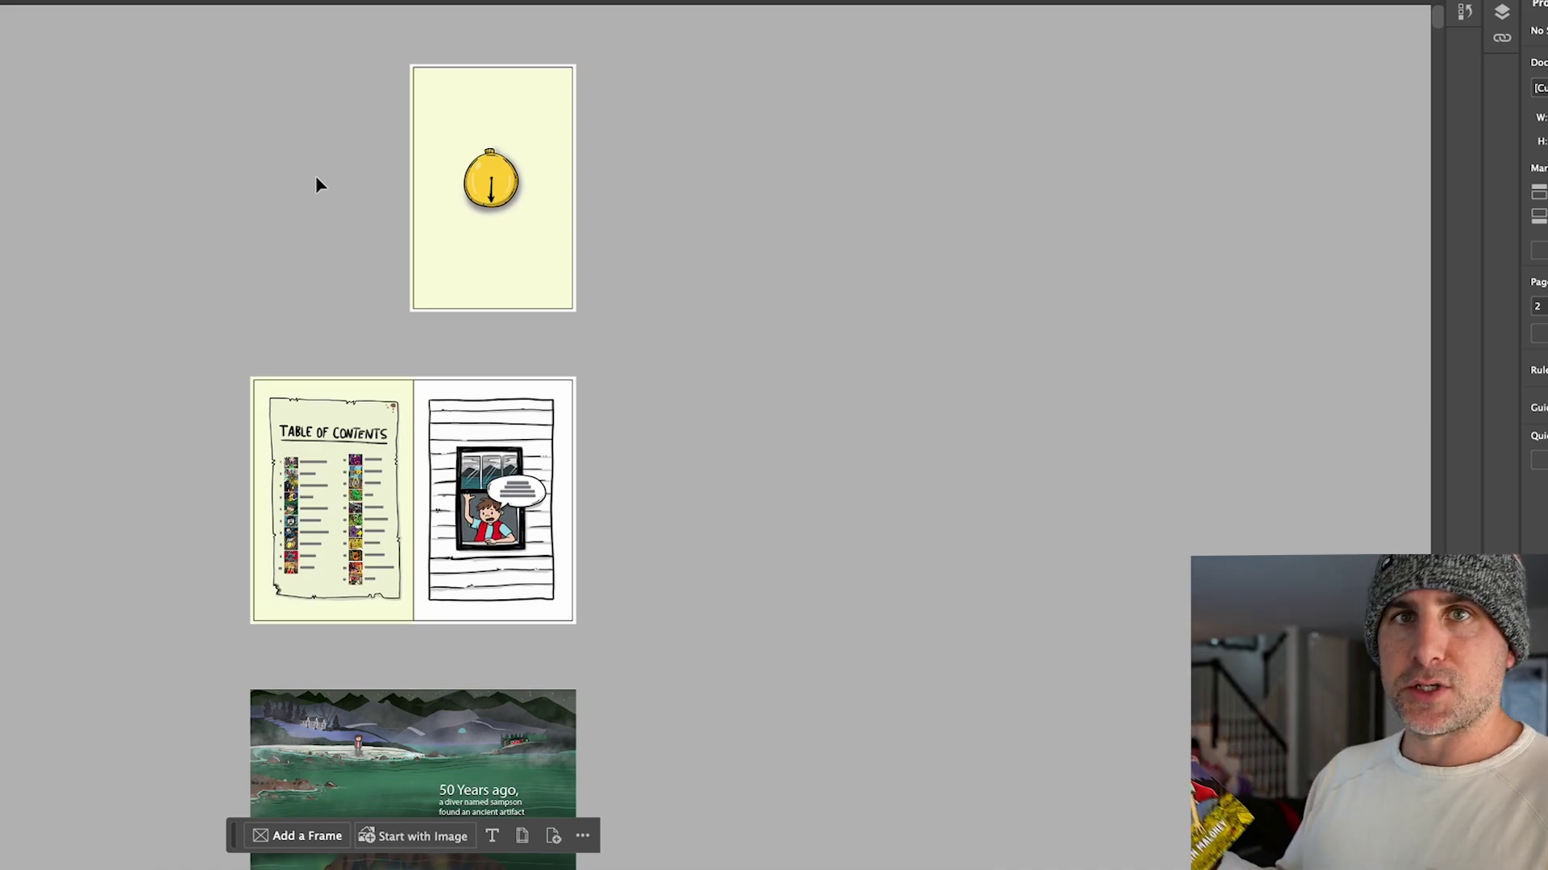
scroll(183, 380, down, 15)
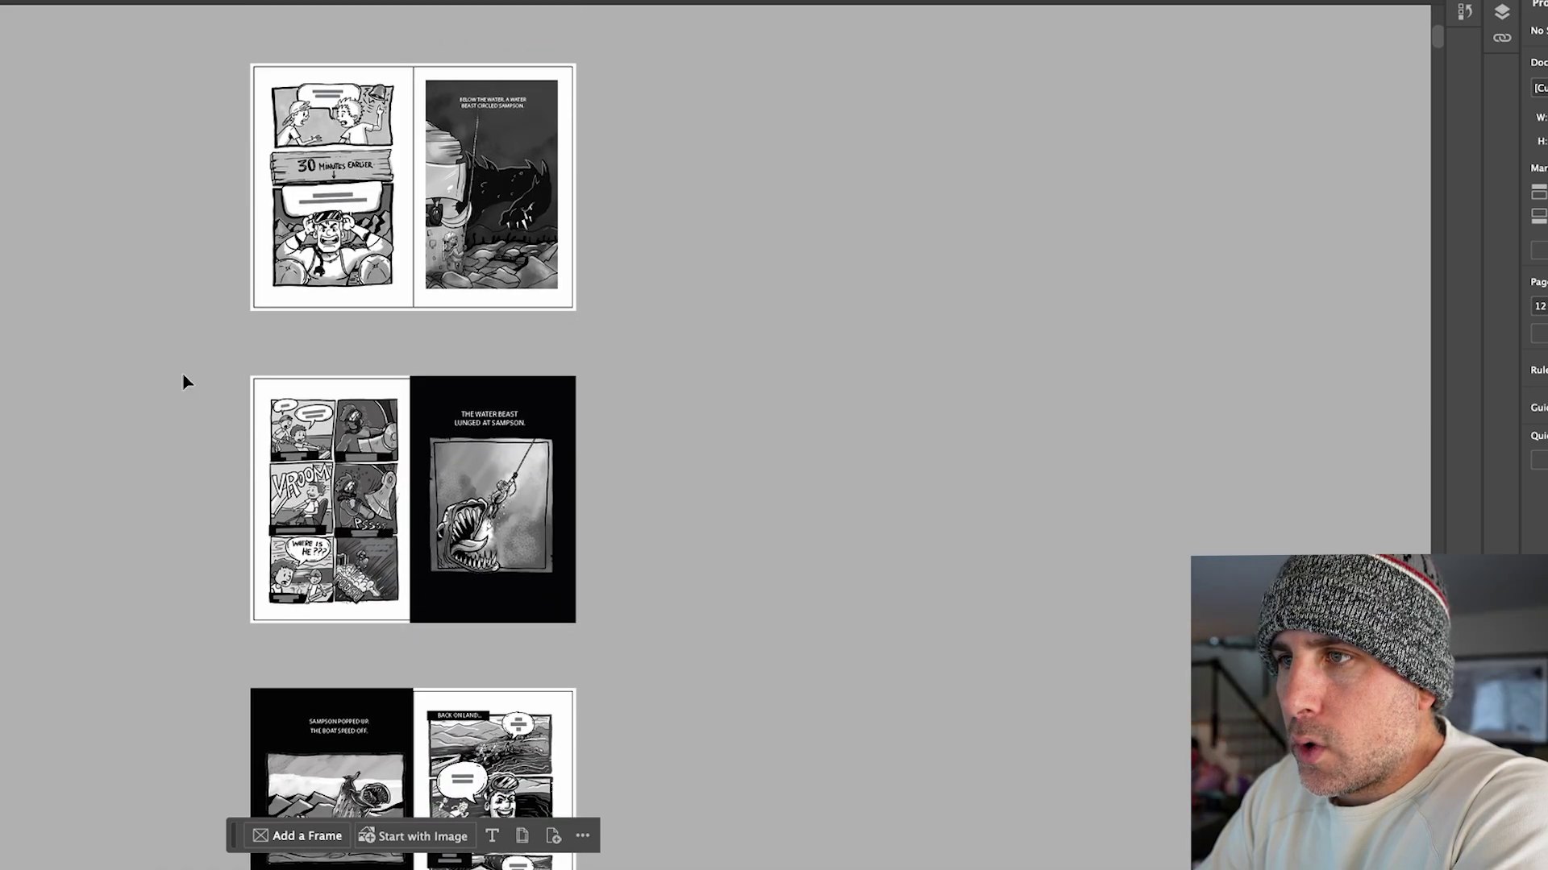
scroll(183, 379, down, 15)
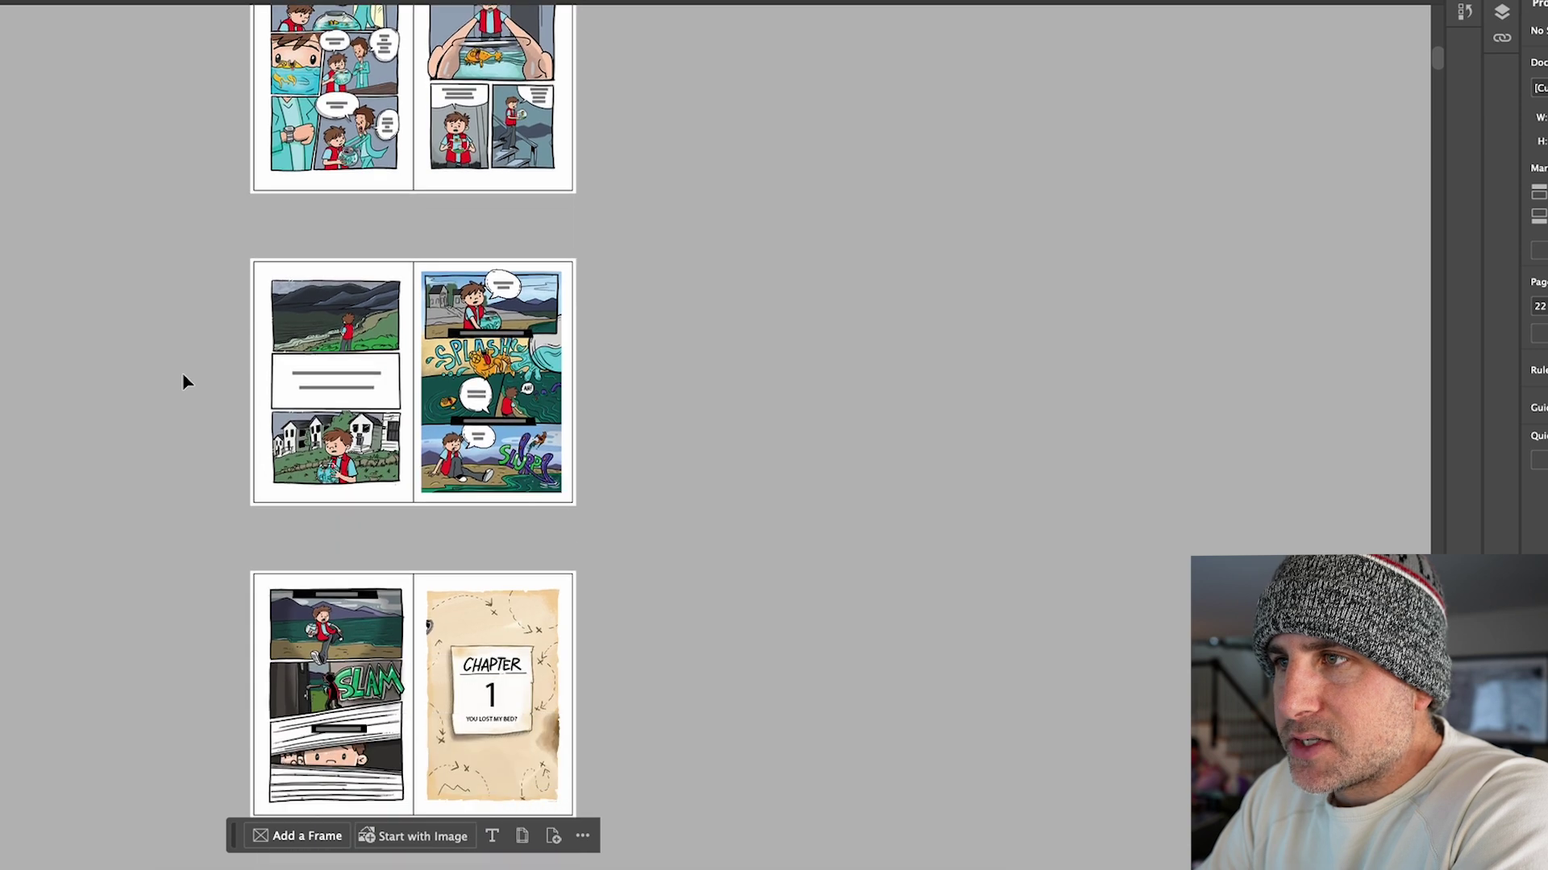
scroll(183, 381, down, 15)
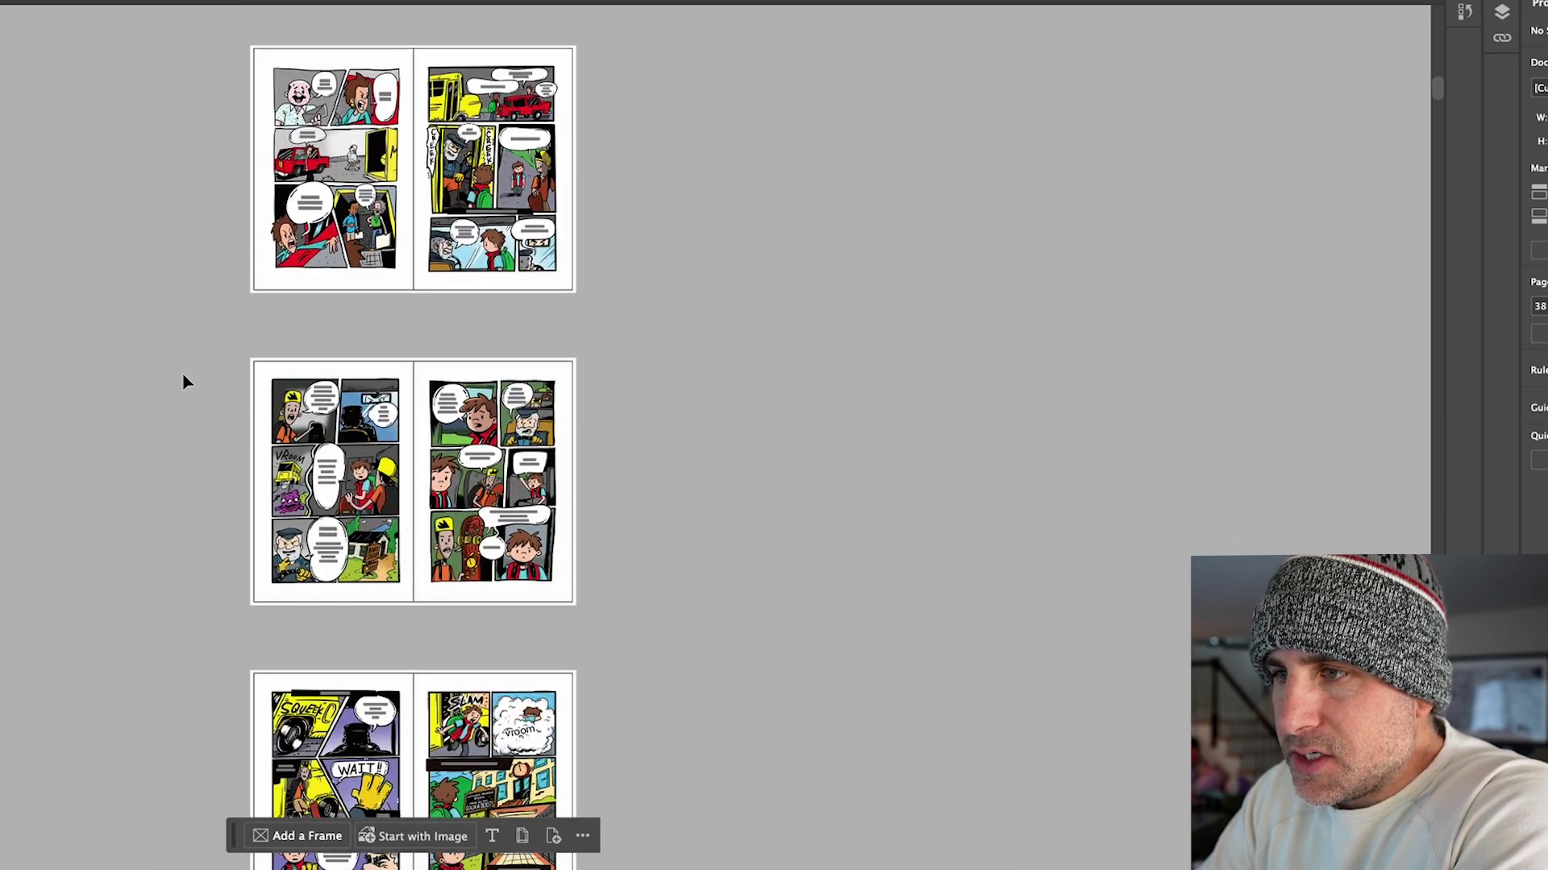
scroll(183, 381, down, 3)
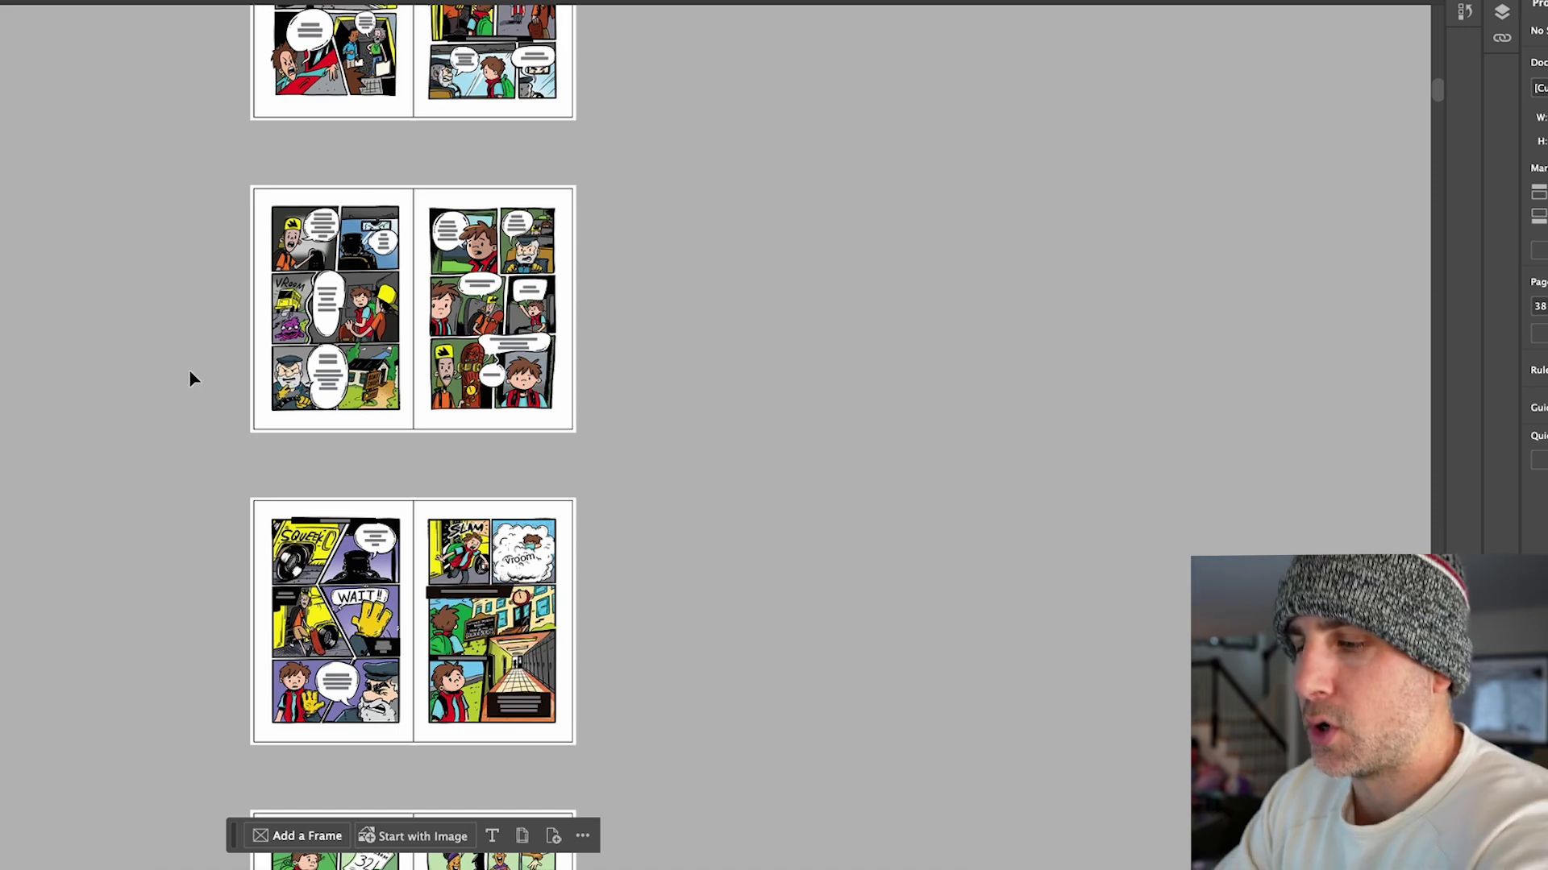
scroll(189, 369, up, 3)
scroll(190, 378, up, 3)
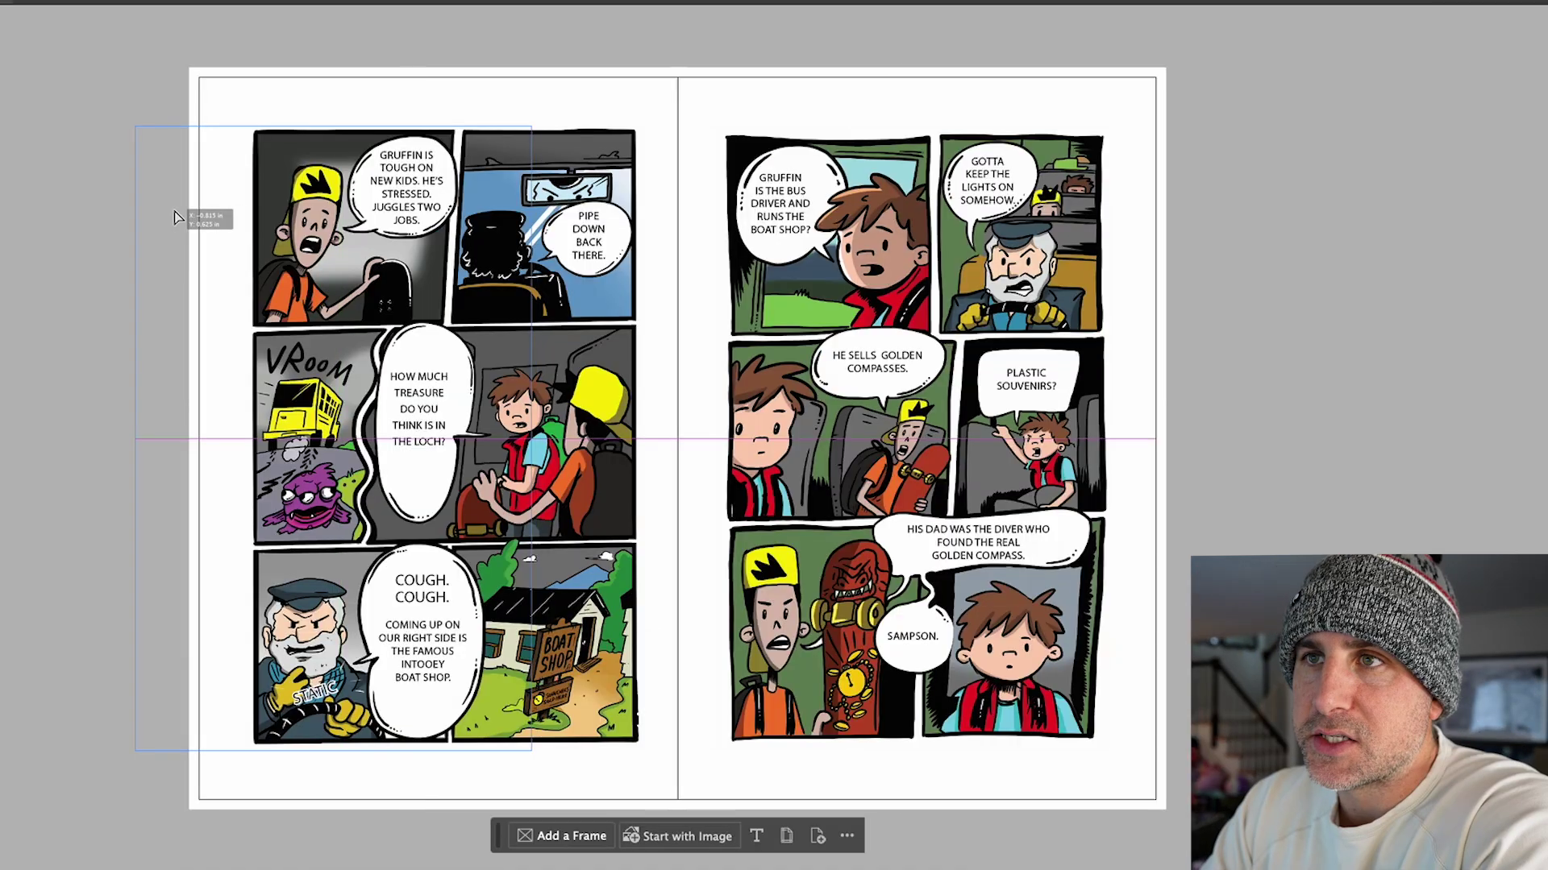
- Select the left page's bus comic image and open its original Bus.psd in Photoshop to review layers
drag(180, 439, 68, 439)
alt+double_click(333, 439)
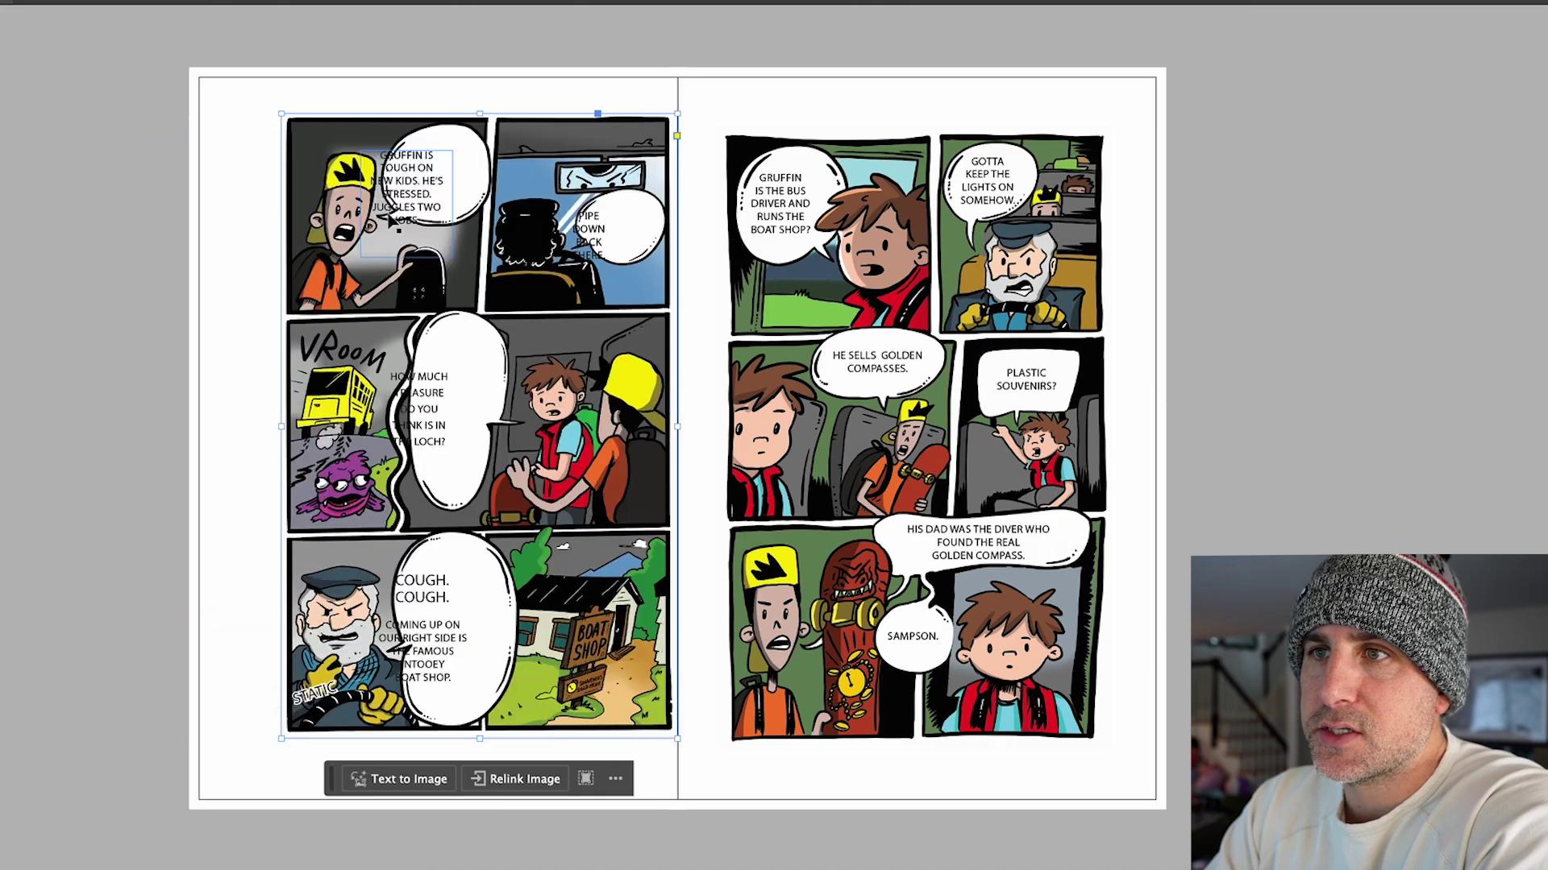
scroll(1135, 765, up, 10)
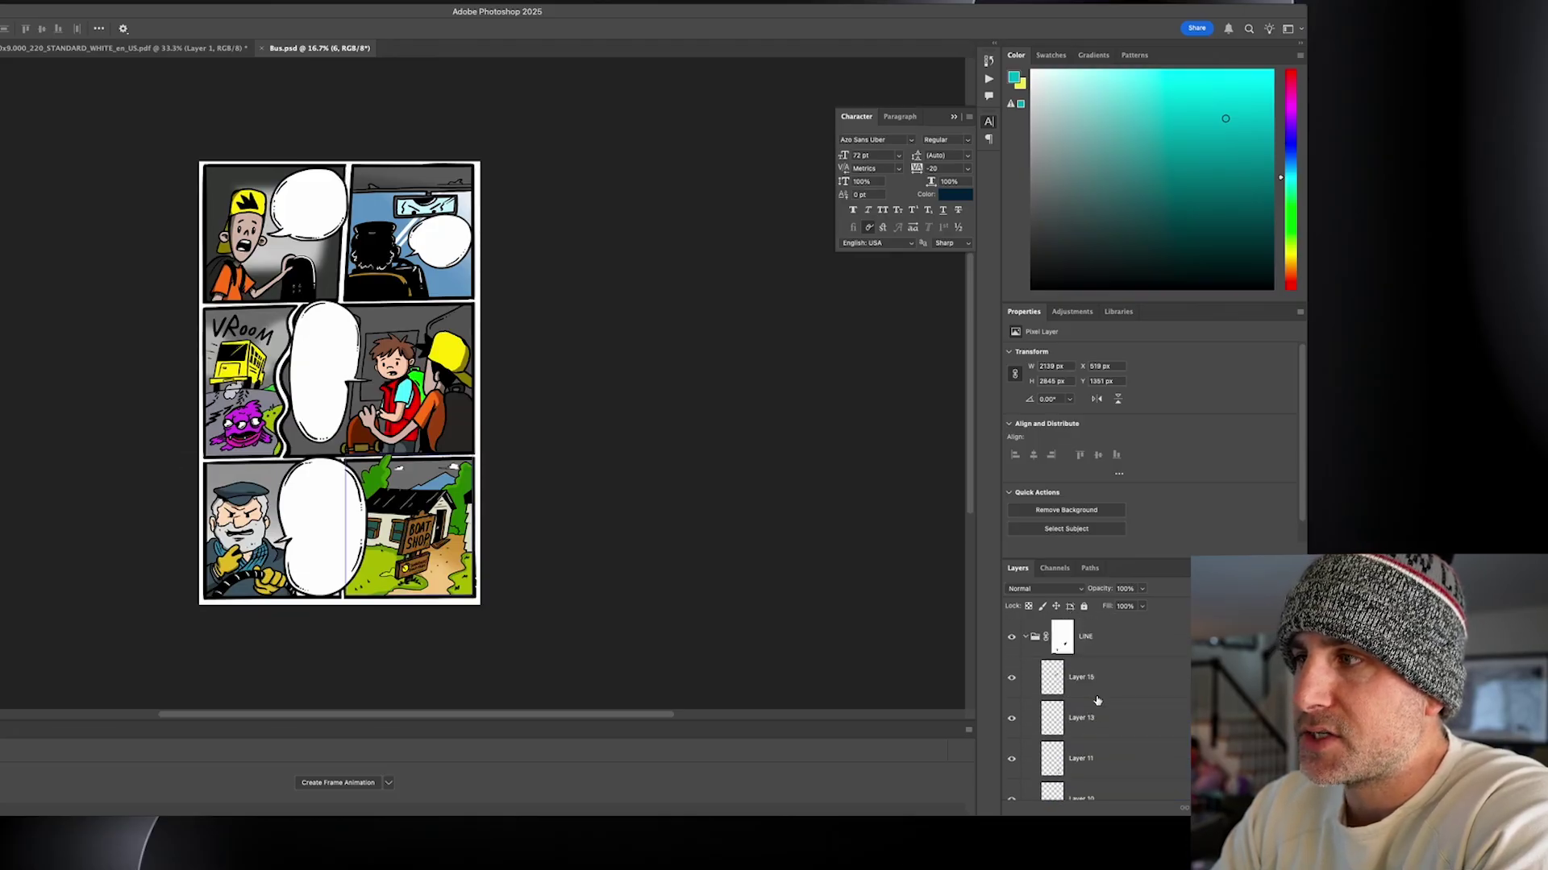
scroll(1097, 701, down, 10)
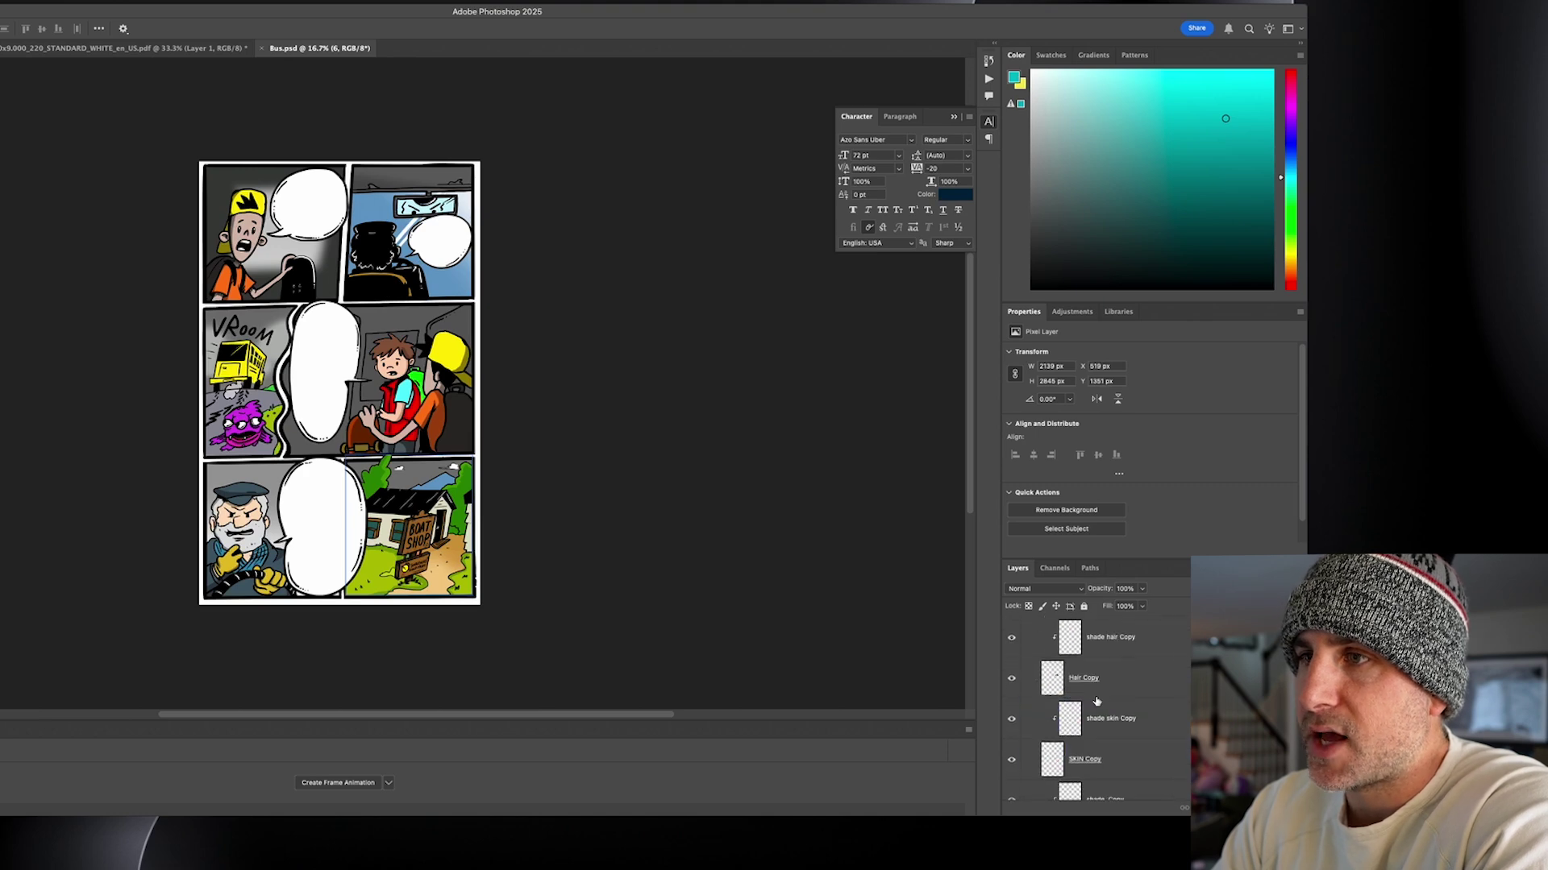
scroll(1097, 700, up, 10)
scroll(322, 403, up, 5)
scroll(336, 403, down, 4)
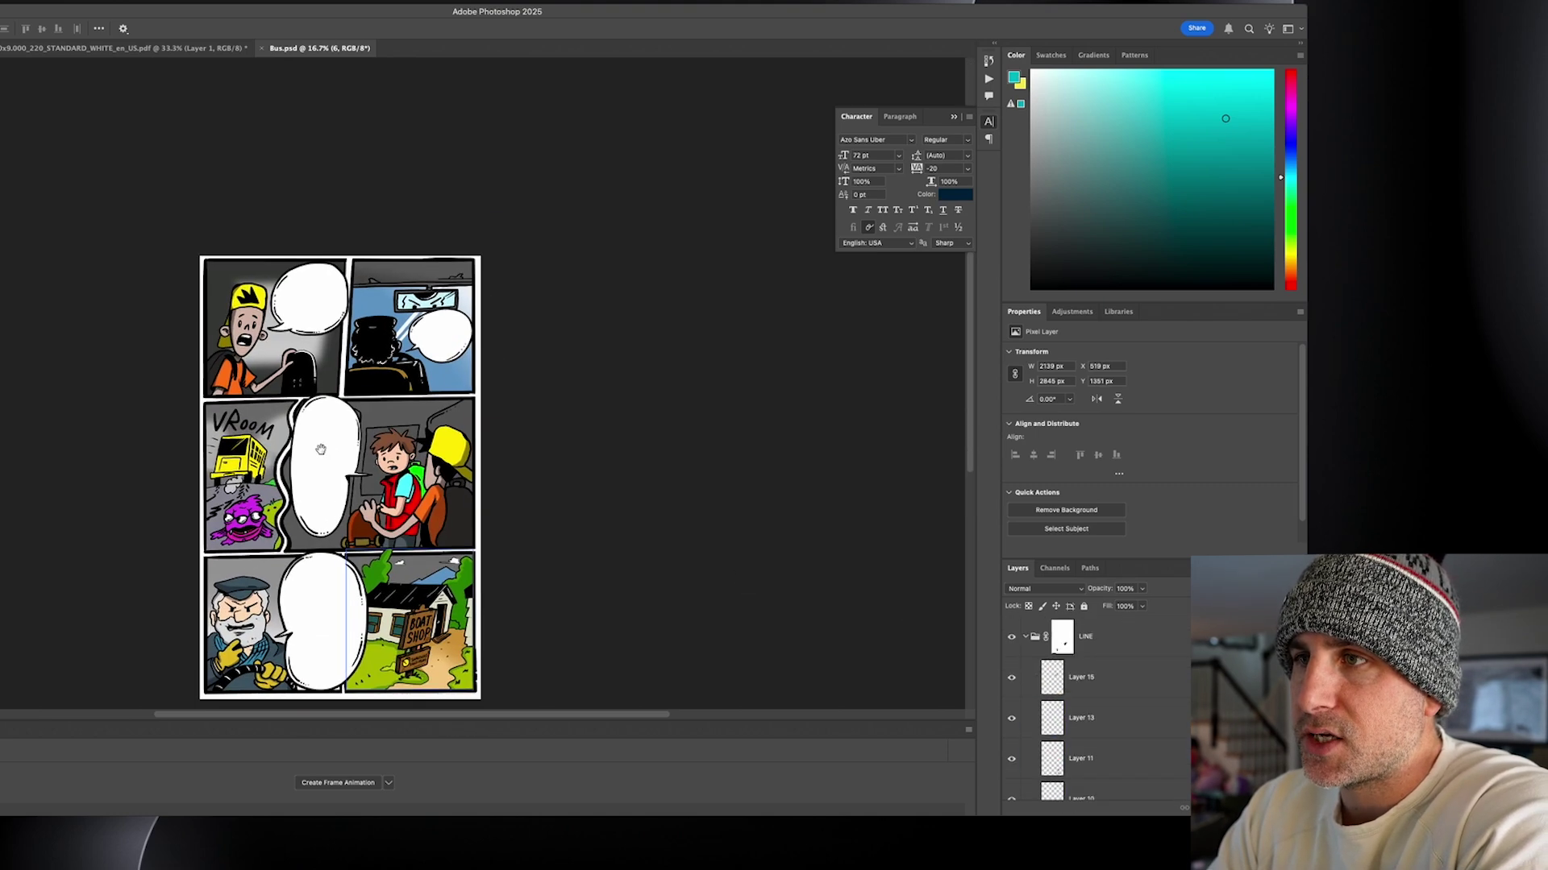
scroll(321, 449, down, 3)
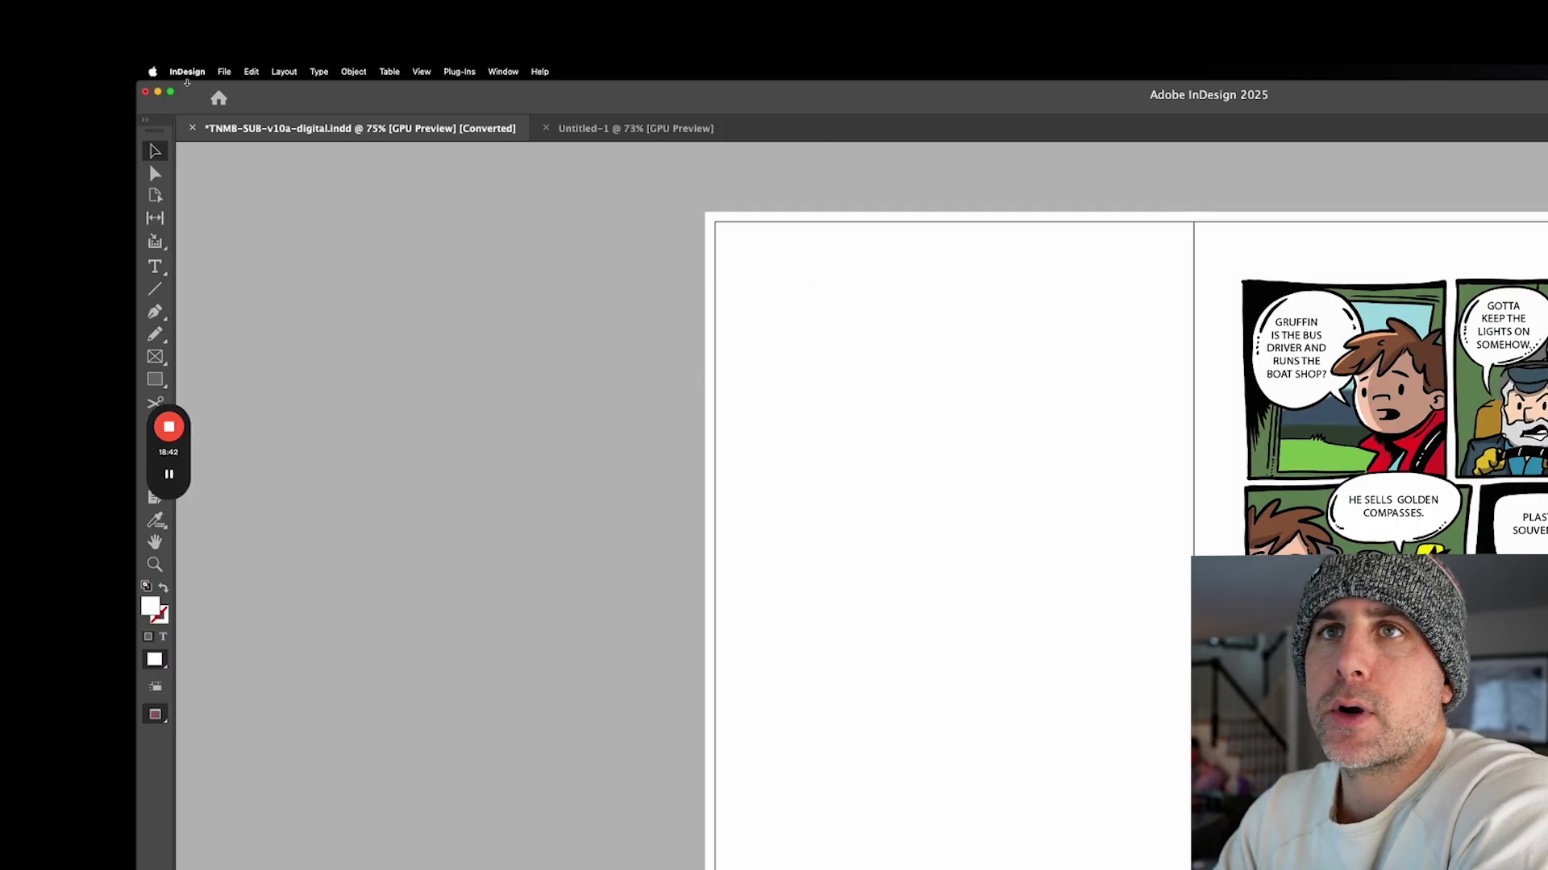
- Find Bus.psd by searching 'bus.' in the Place dialog and drop it onto the blank left page
click(224, 71)
click(280, 256)
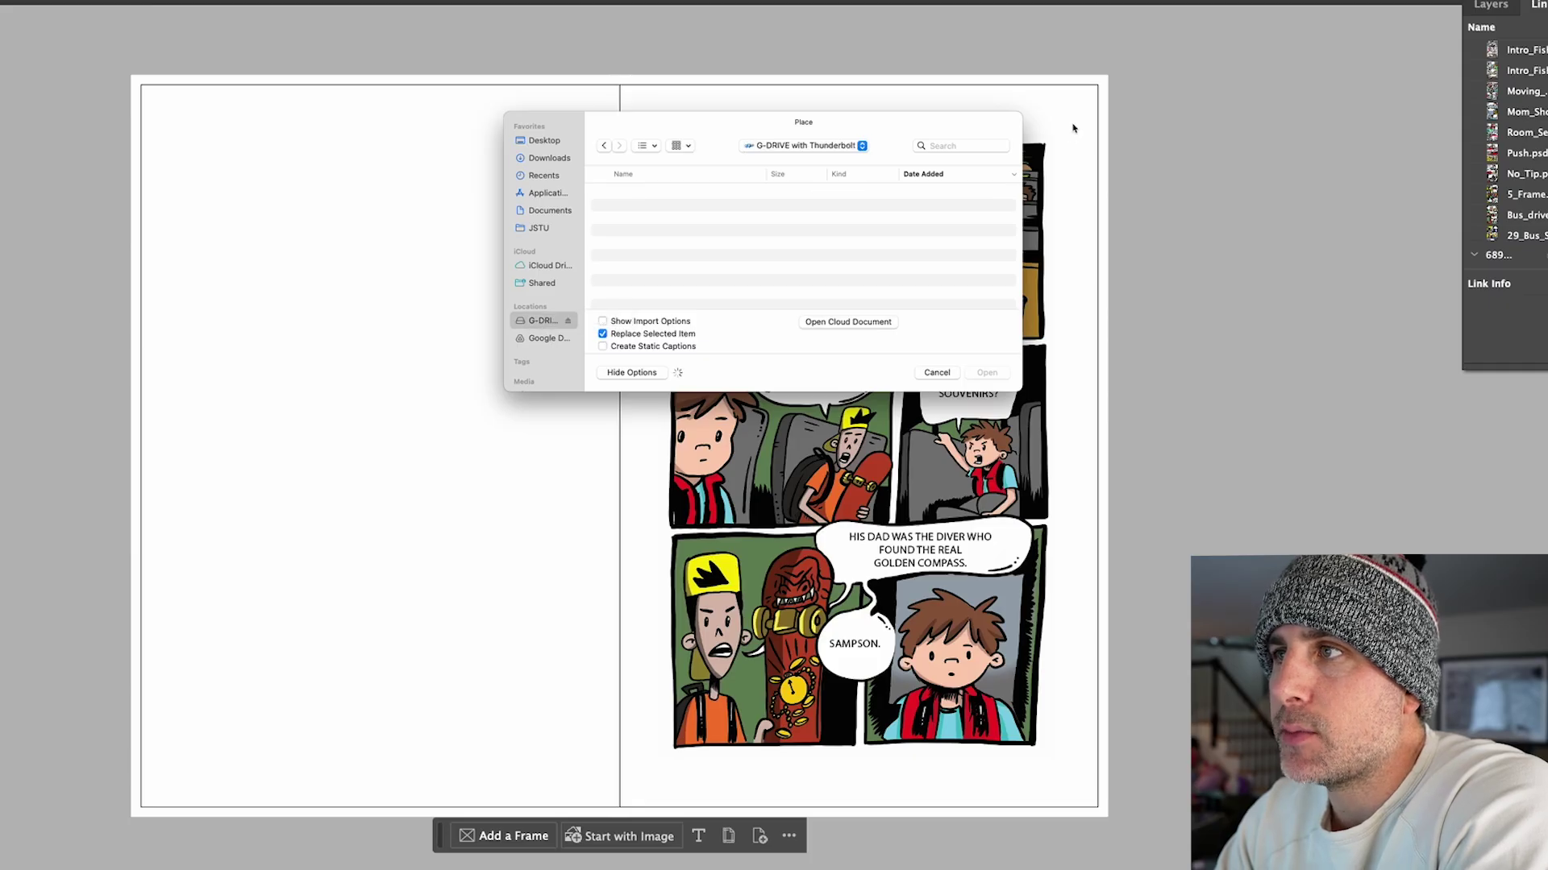
click(948, 147)
text(bus)
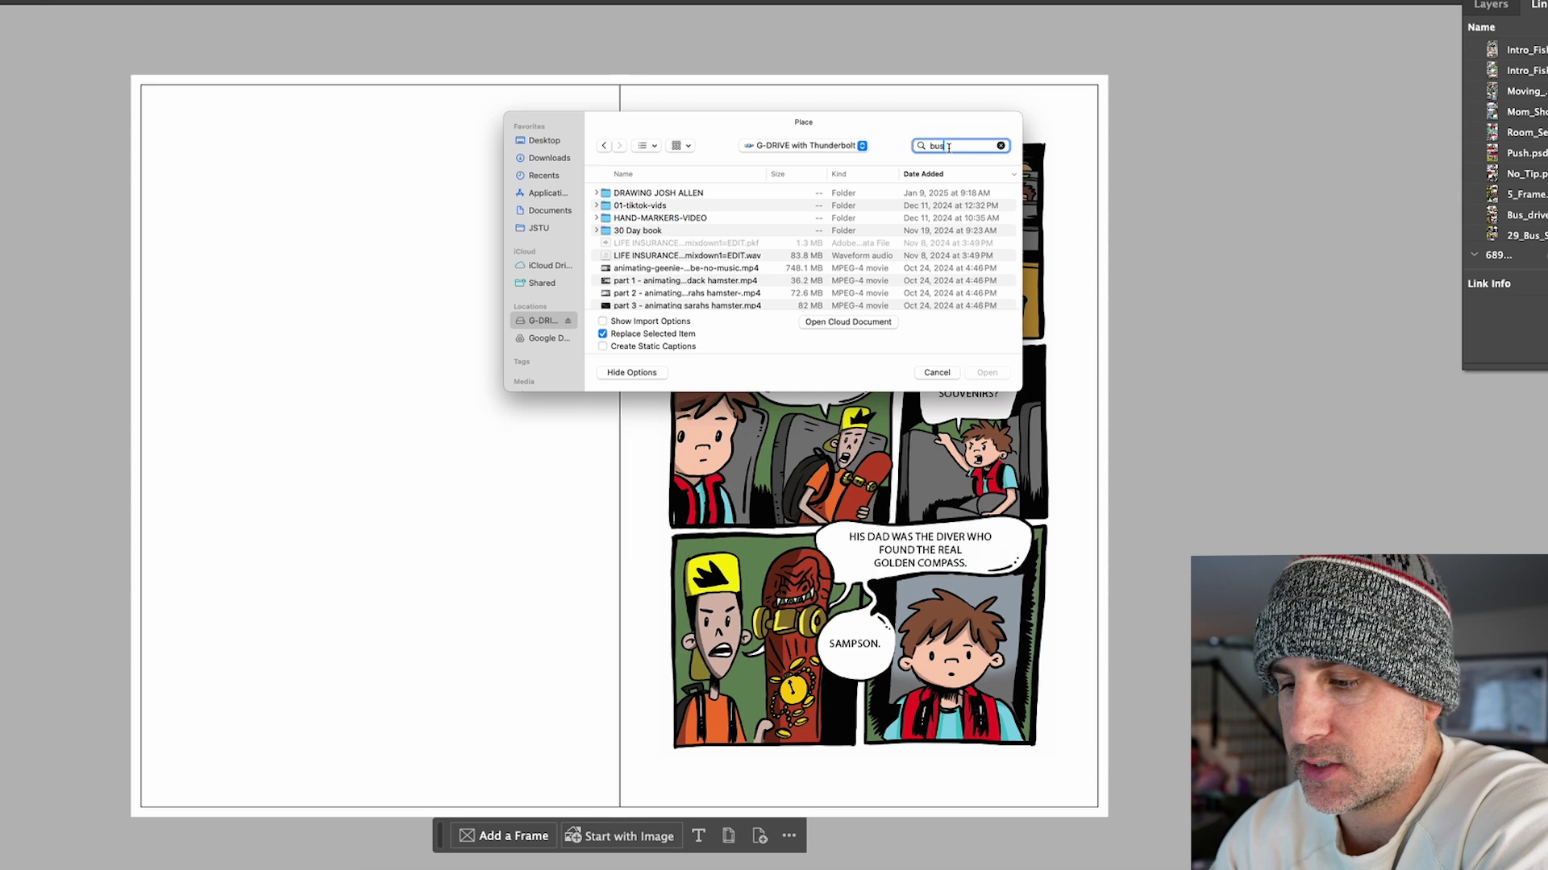
text(.psd)
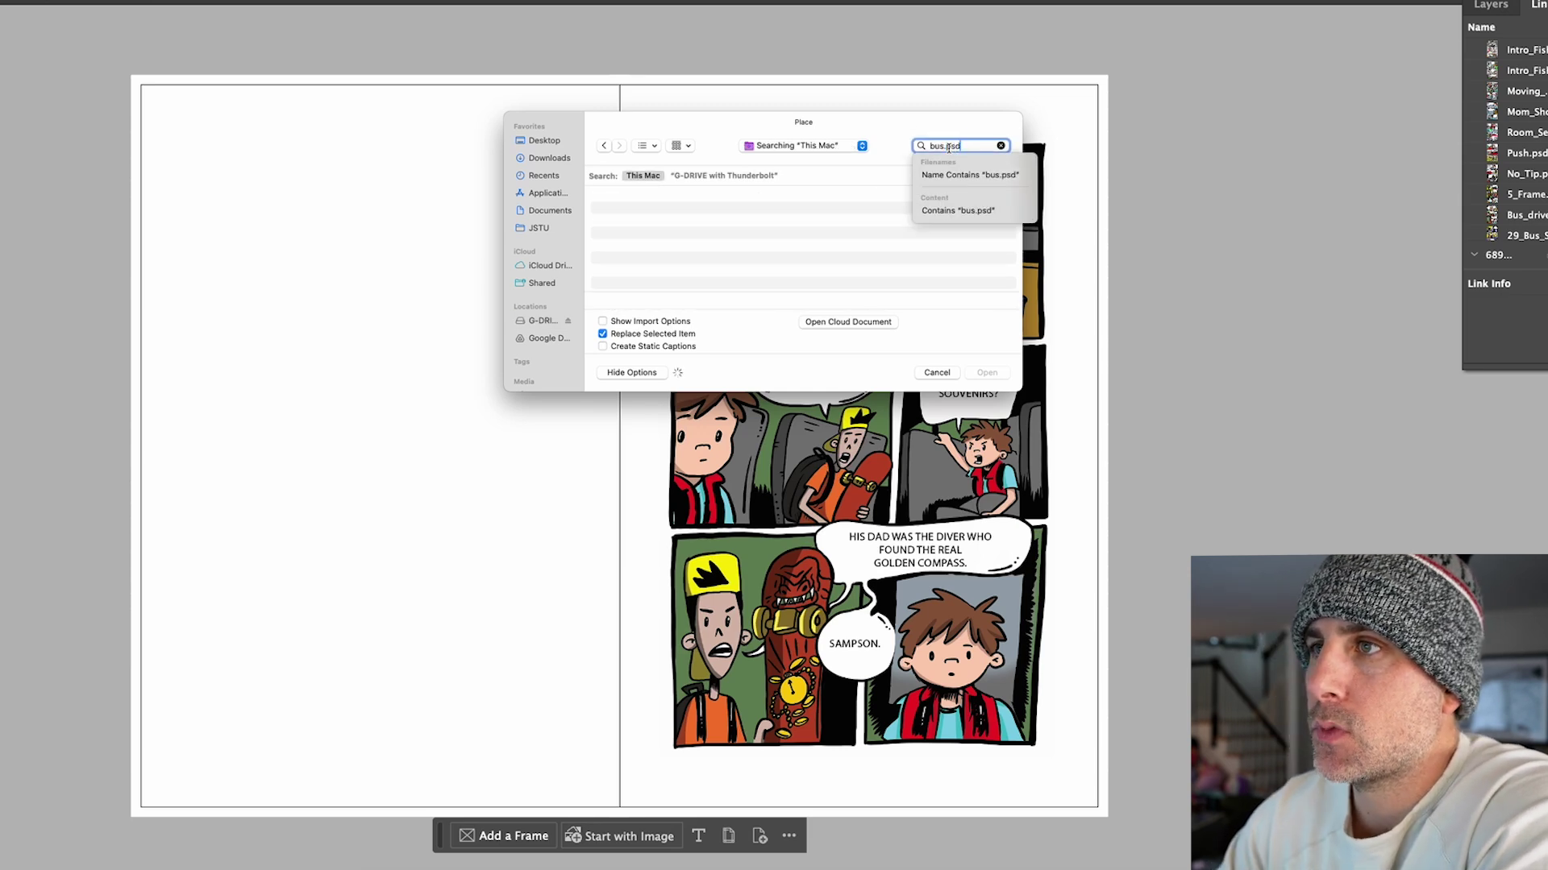
double_click(622, 214)
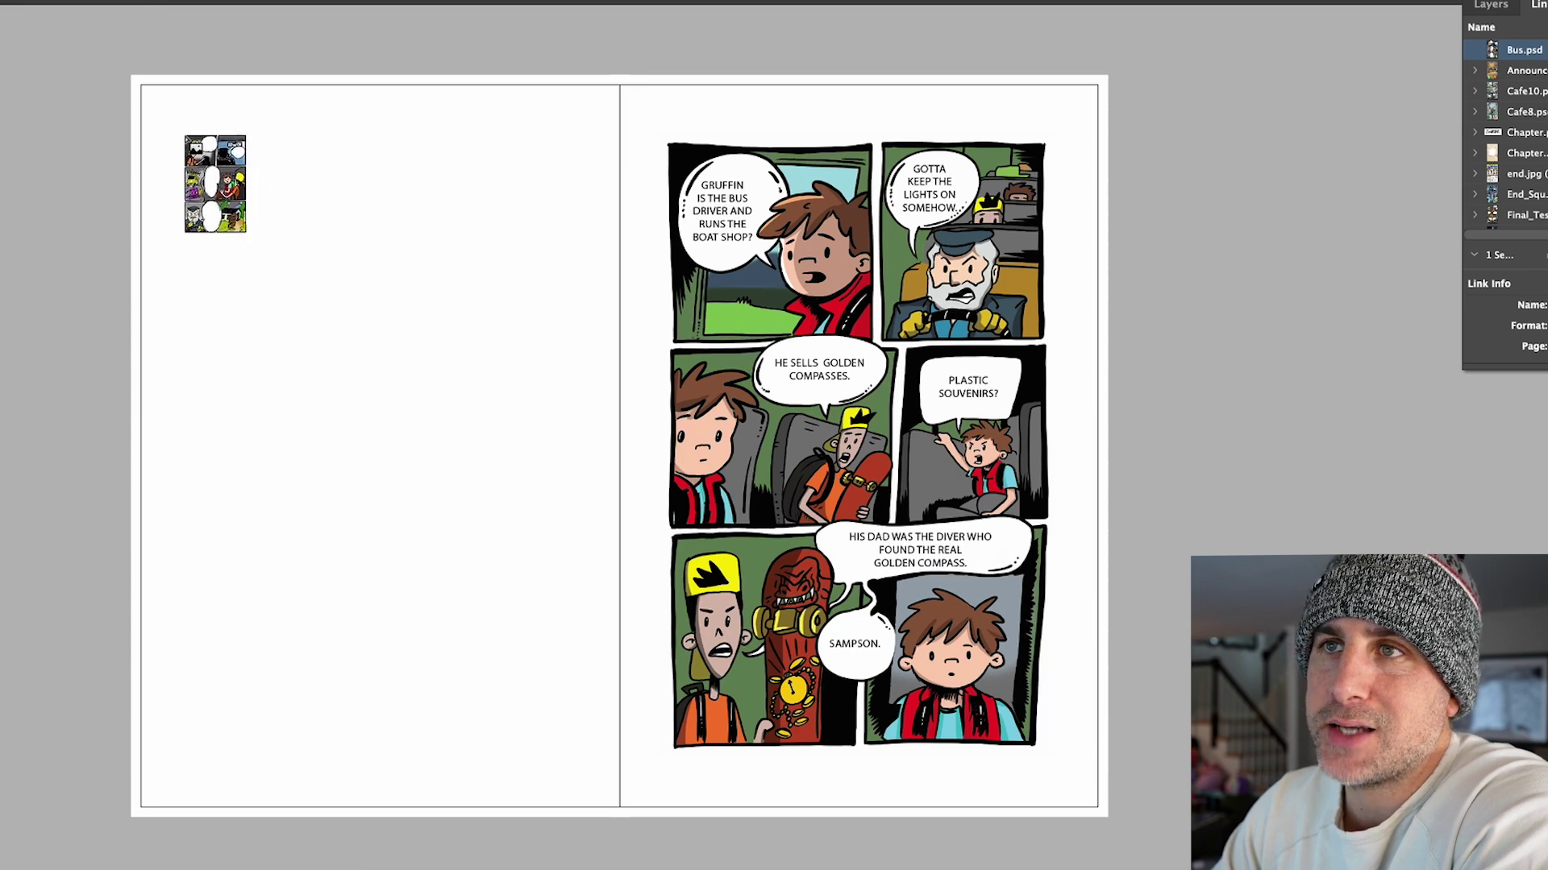
click(185, 136)
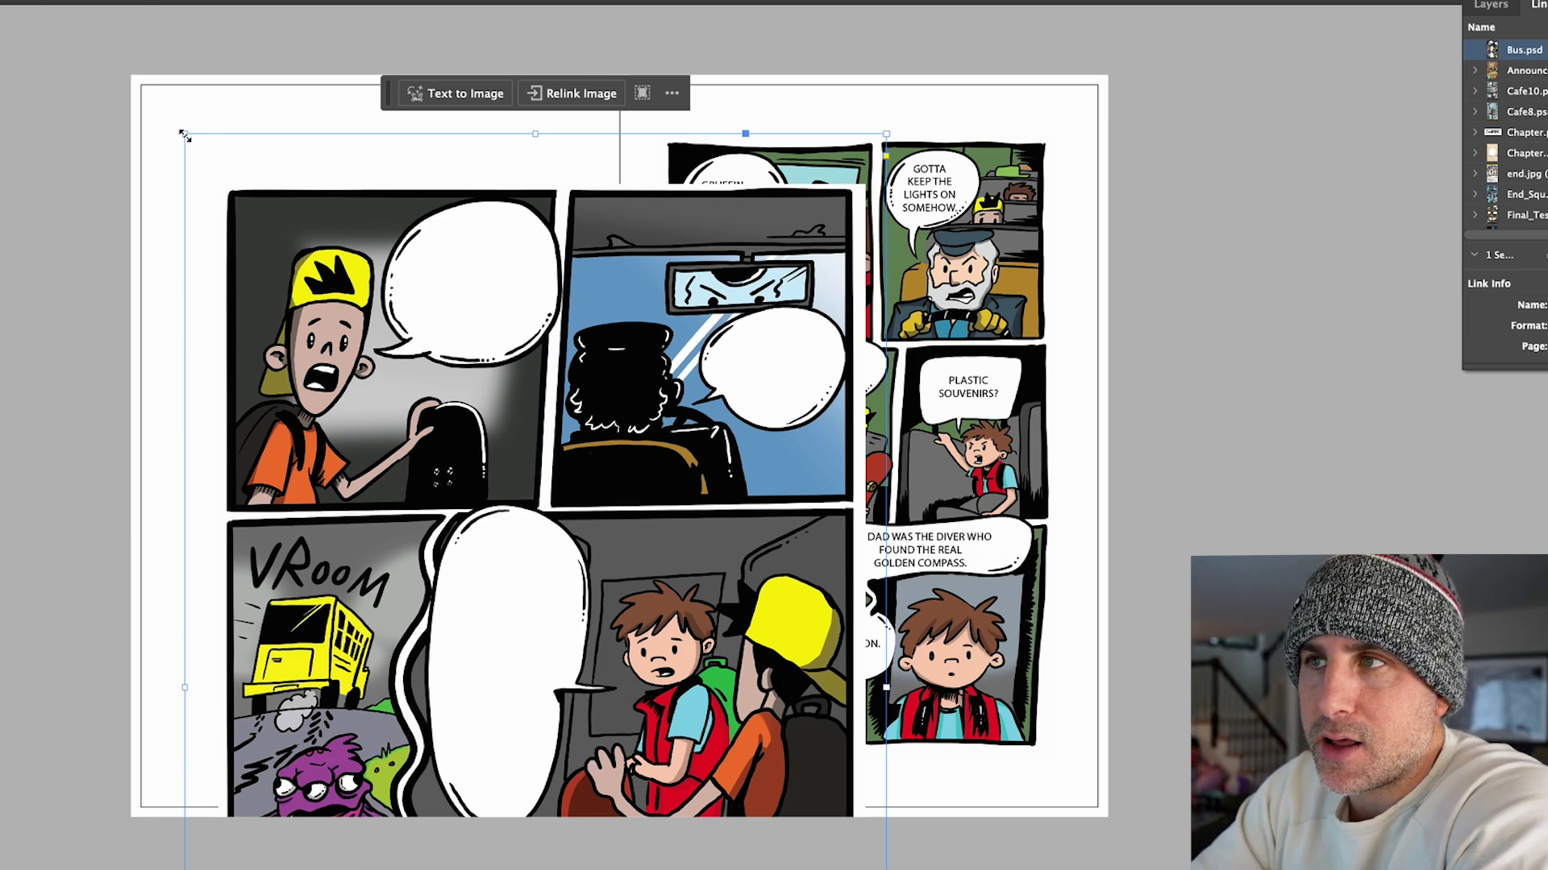
- Undo the oversized placement and redraw Bus.psd in a margin-sized frame, scaling the art to fill it
key(ctrl+z)
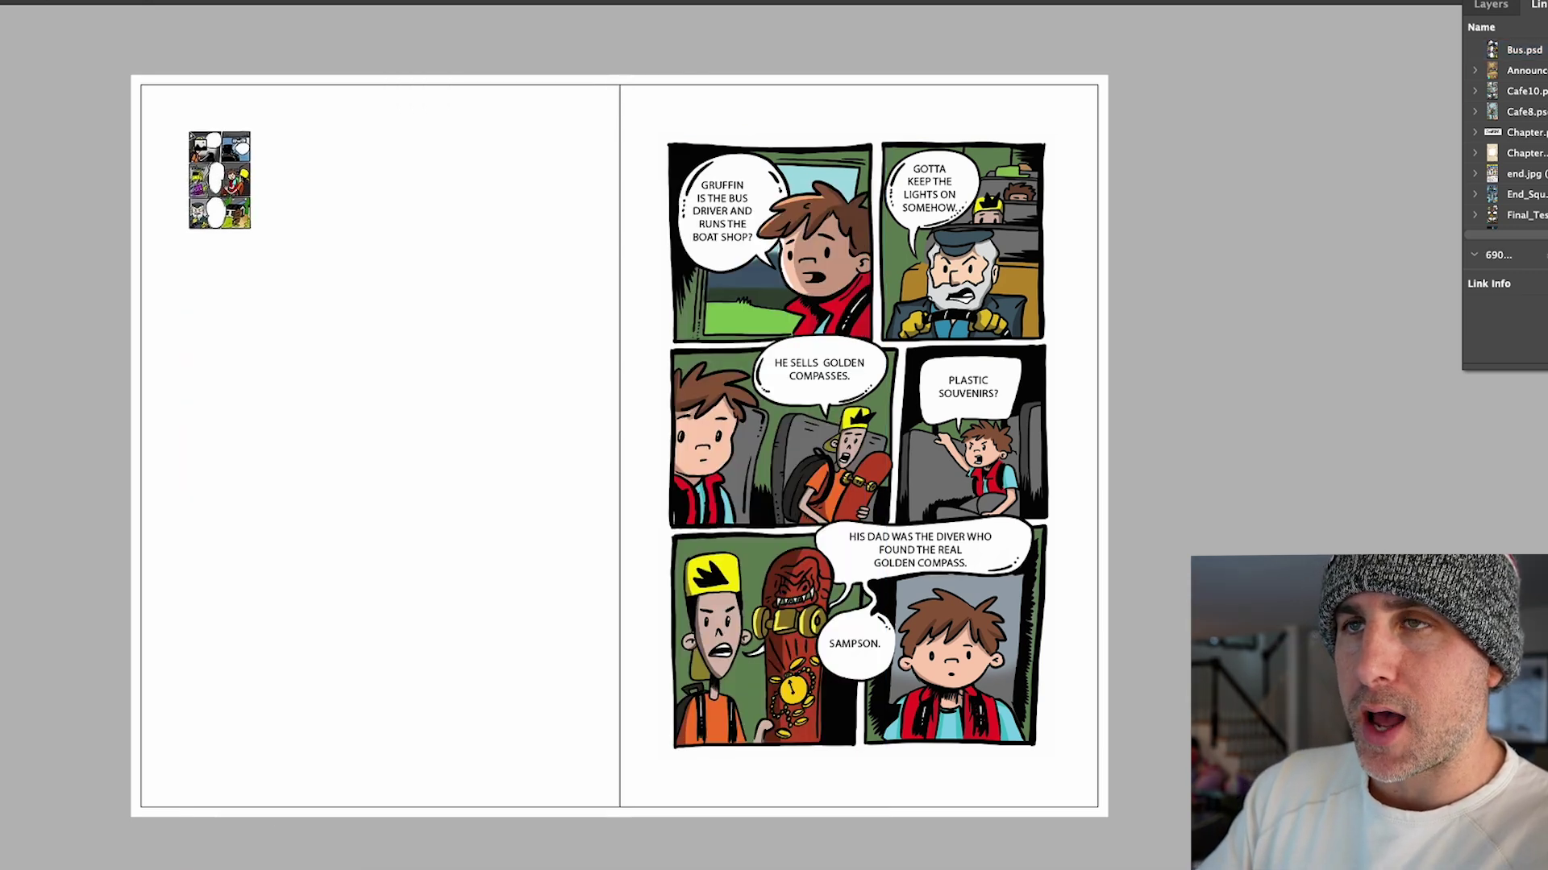
drag(190, 133, 508, 764)
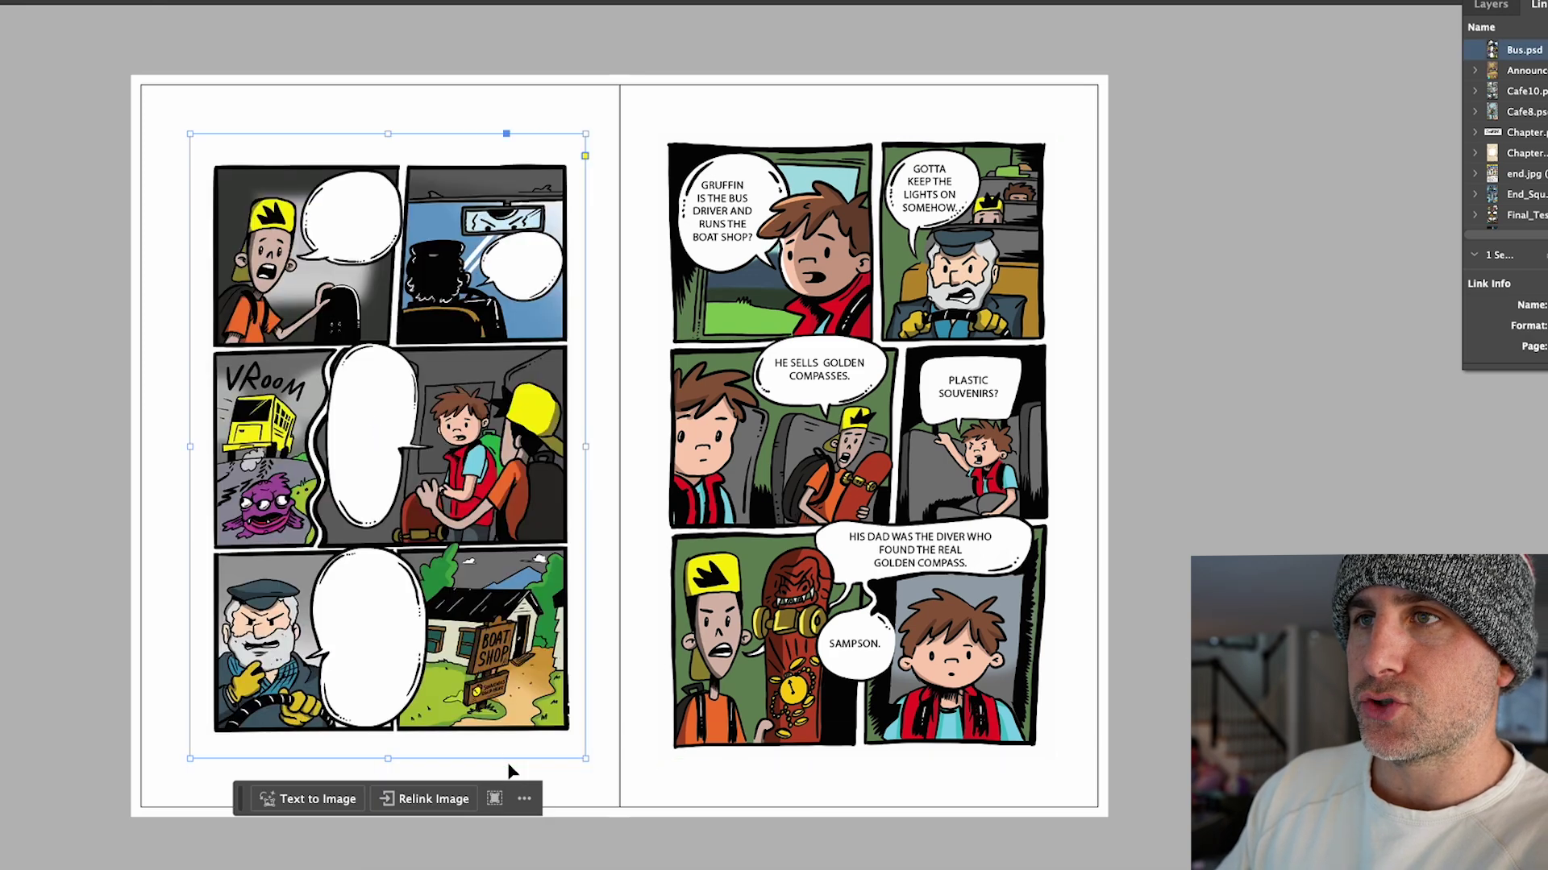
double_click(355, 288)
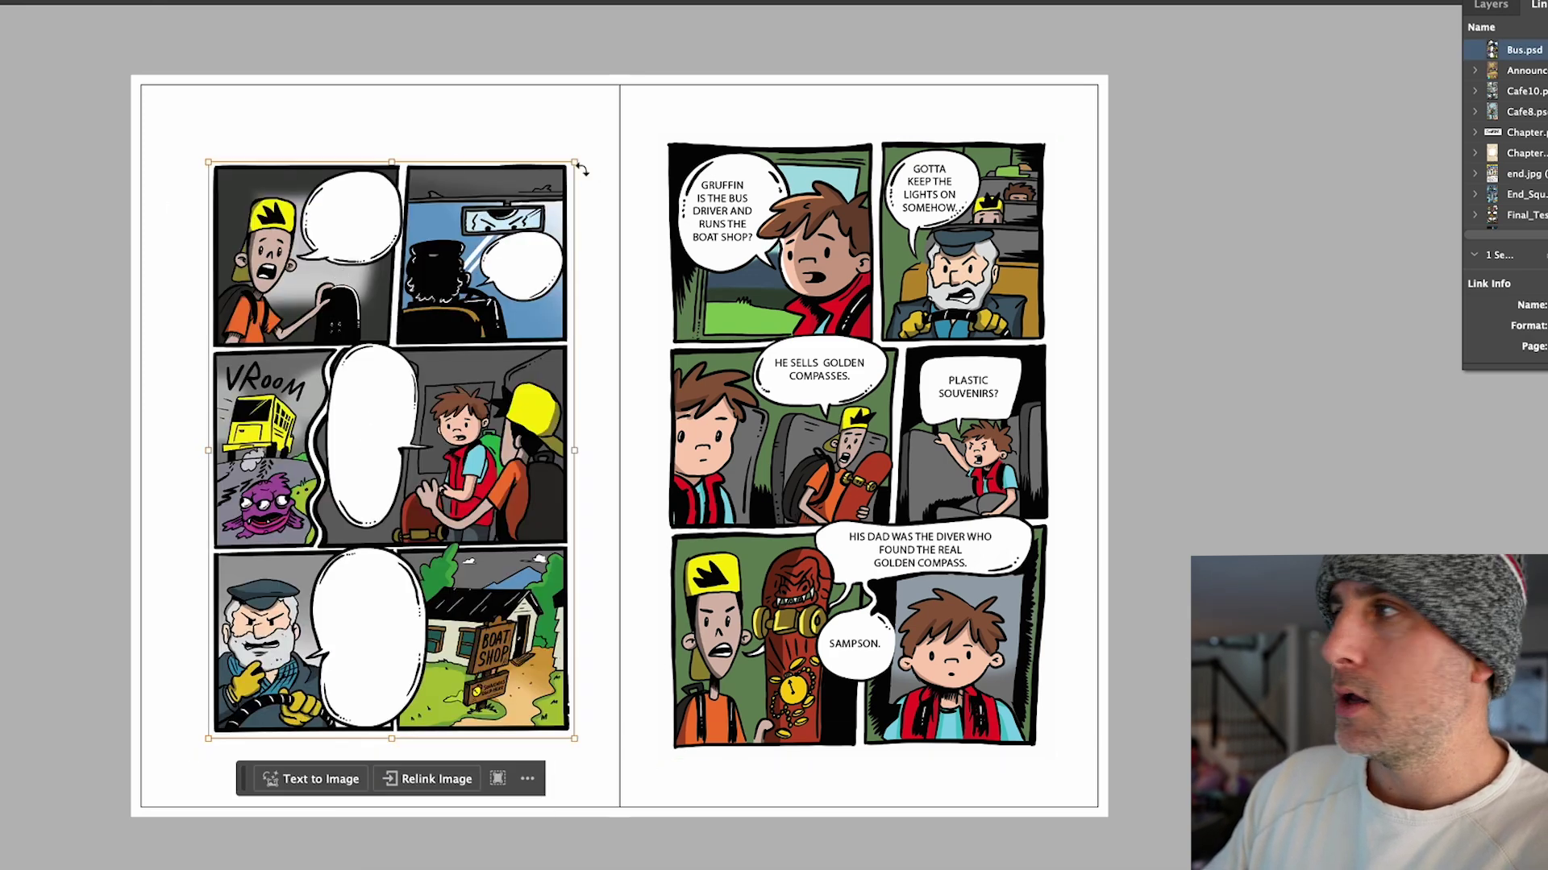
key(ctrl+alt+shift+period)
key(ctrl+alt+shift+period)
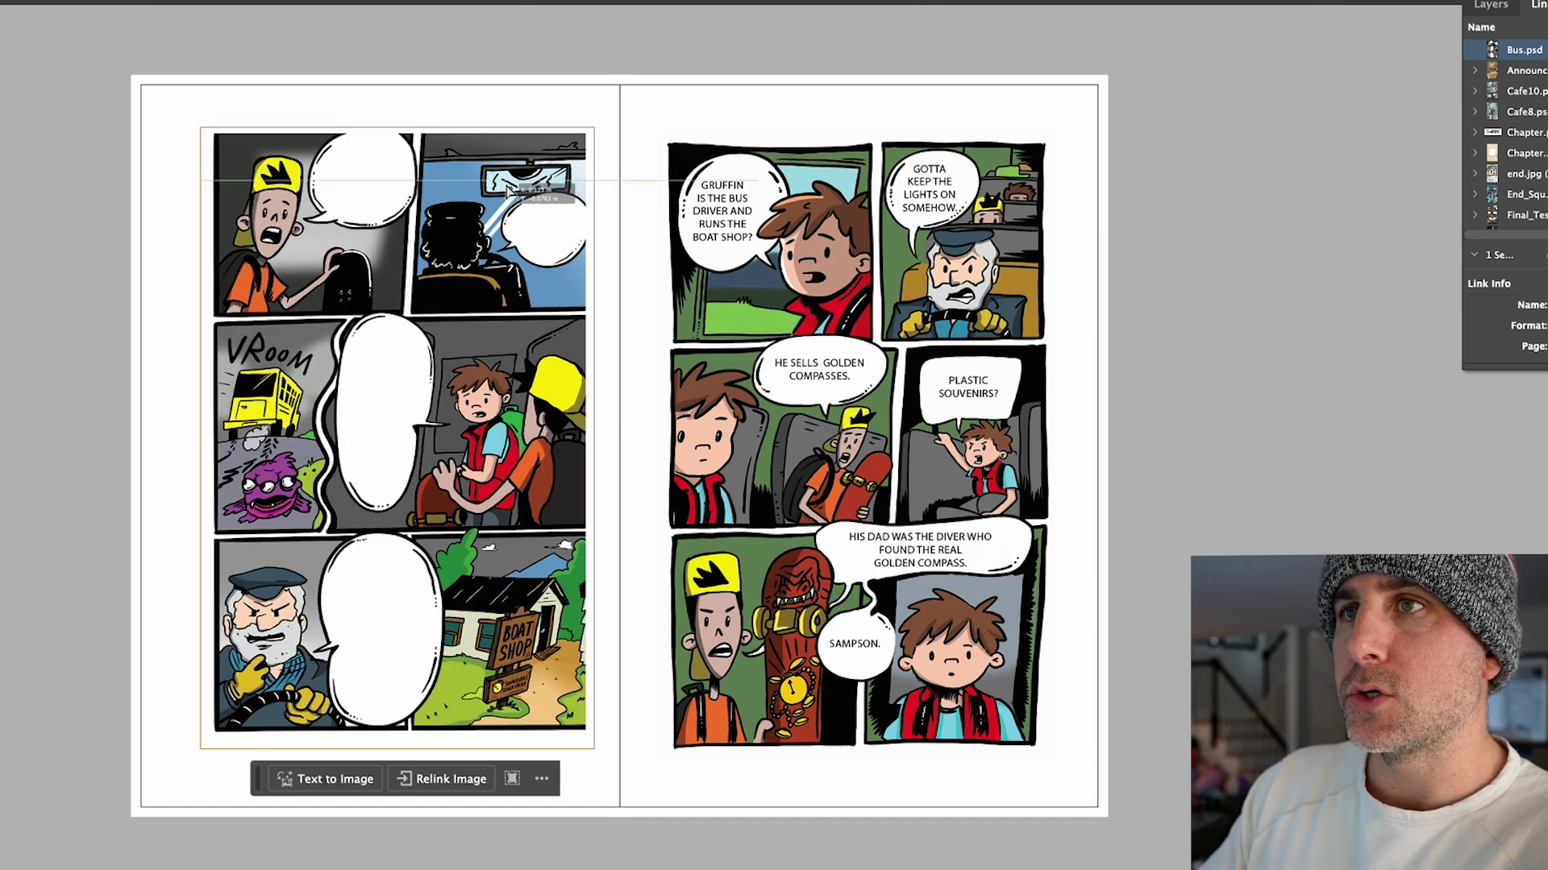
- Nudge the Bus.psd art inside its frame, then fill the frame proportionally
click(46, 219)
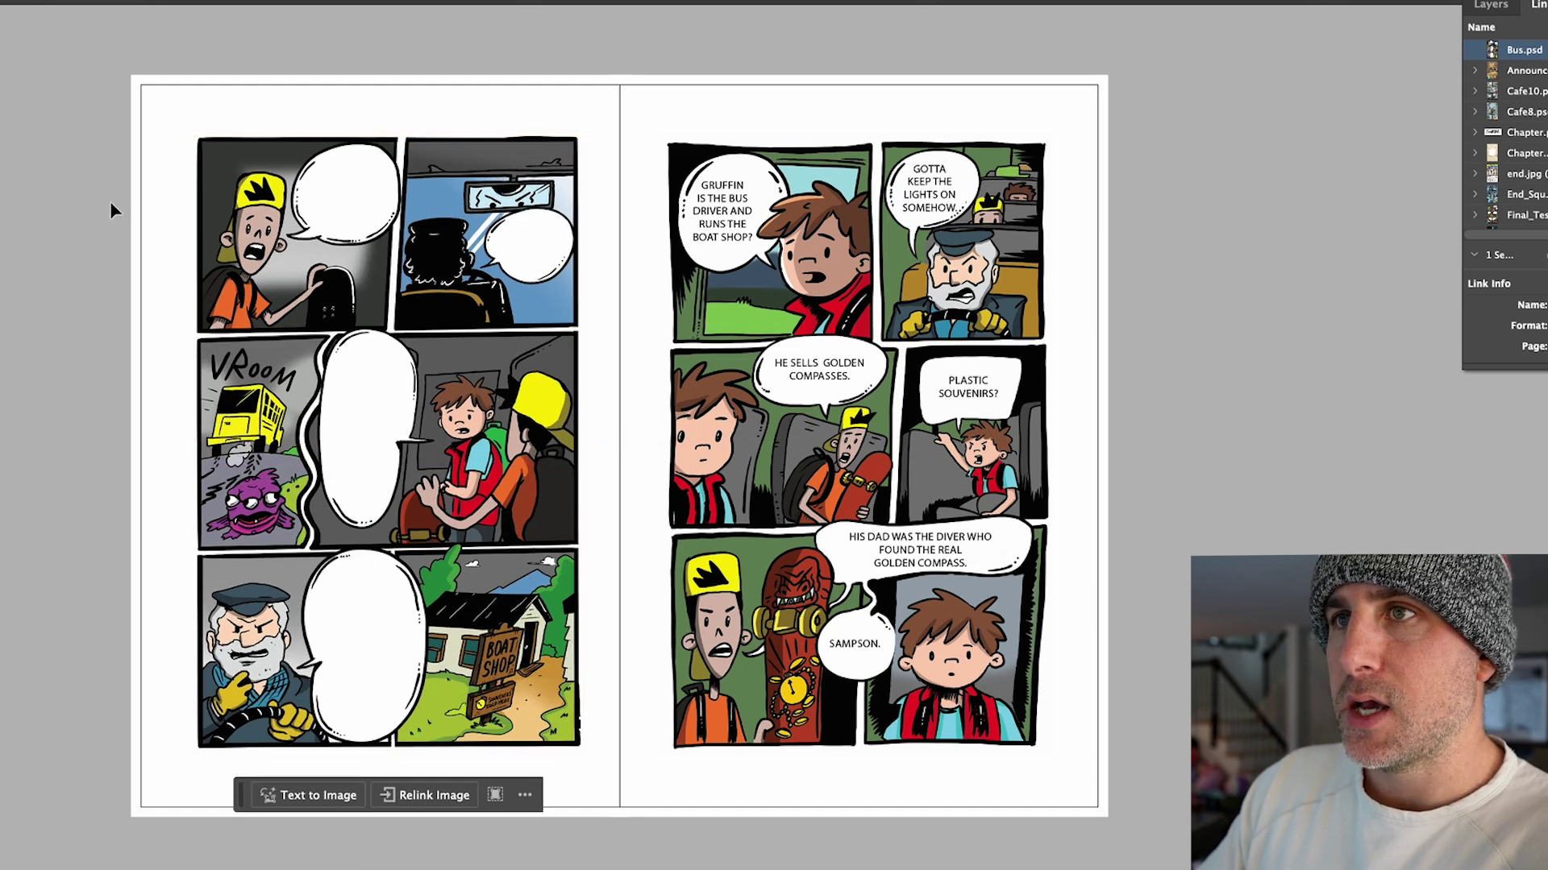
click(202, 177)
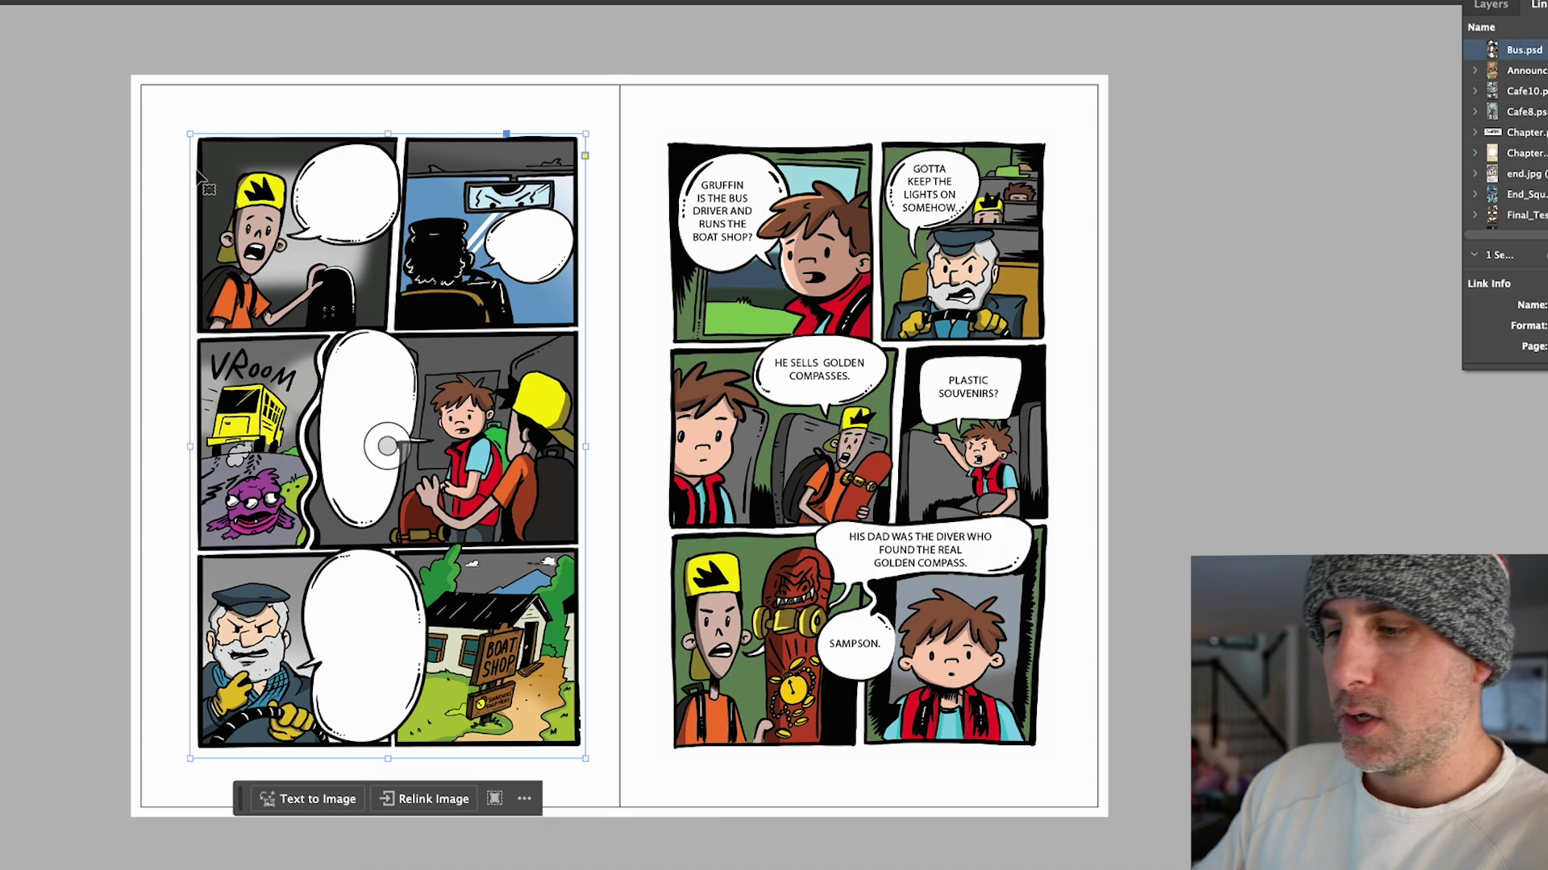
key(ctrl+equal)
scroll(319, 424, up, 5)
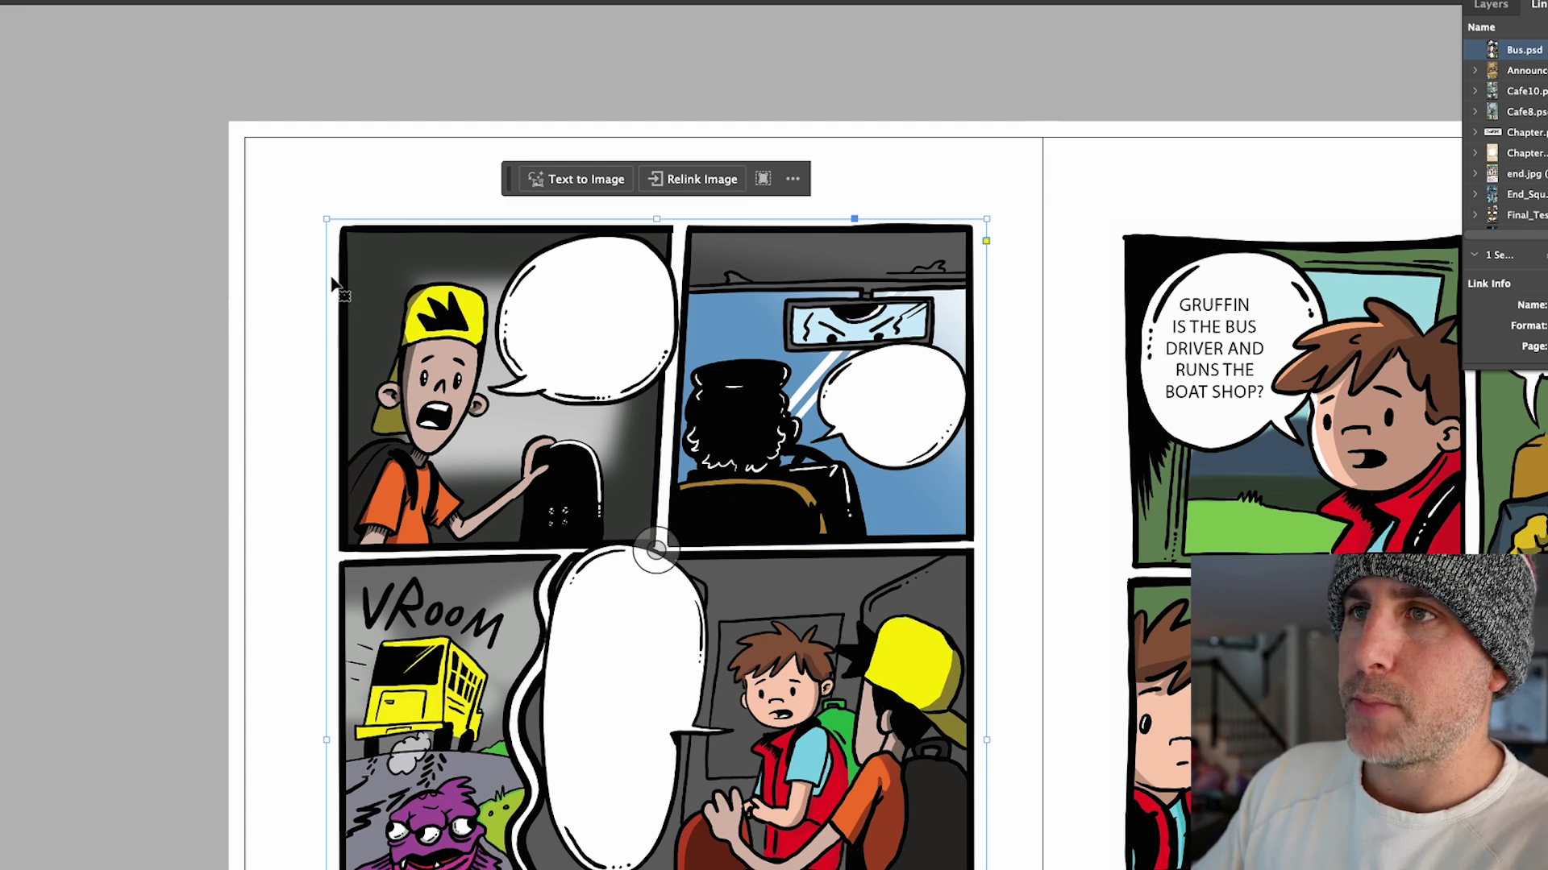
double_click(356, 346)
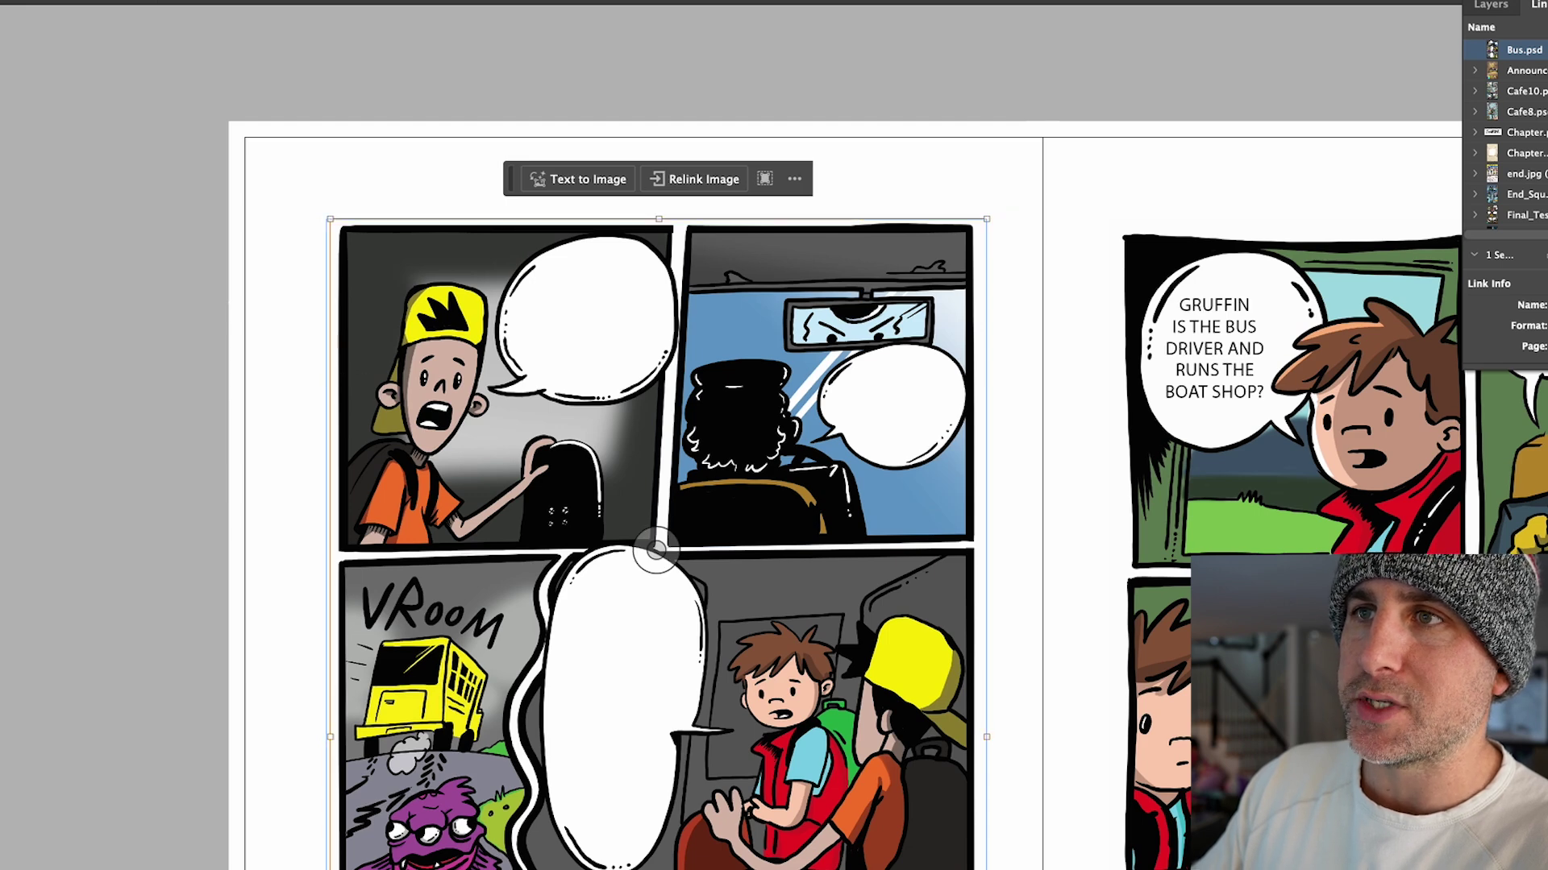
drag(356, 346, 392, 373)
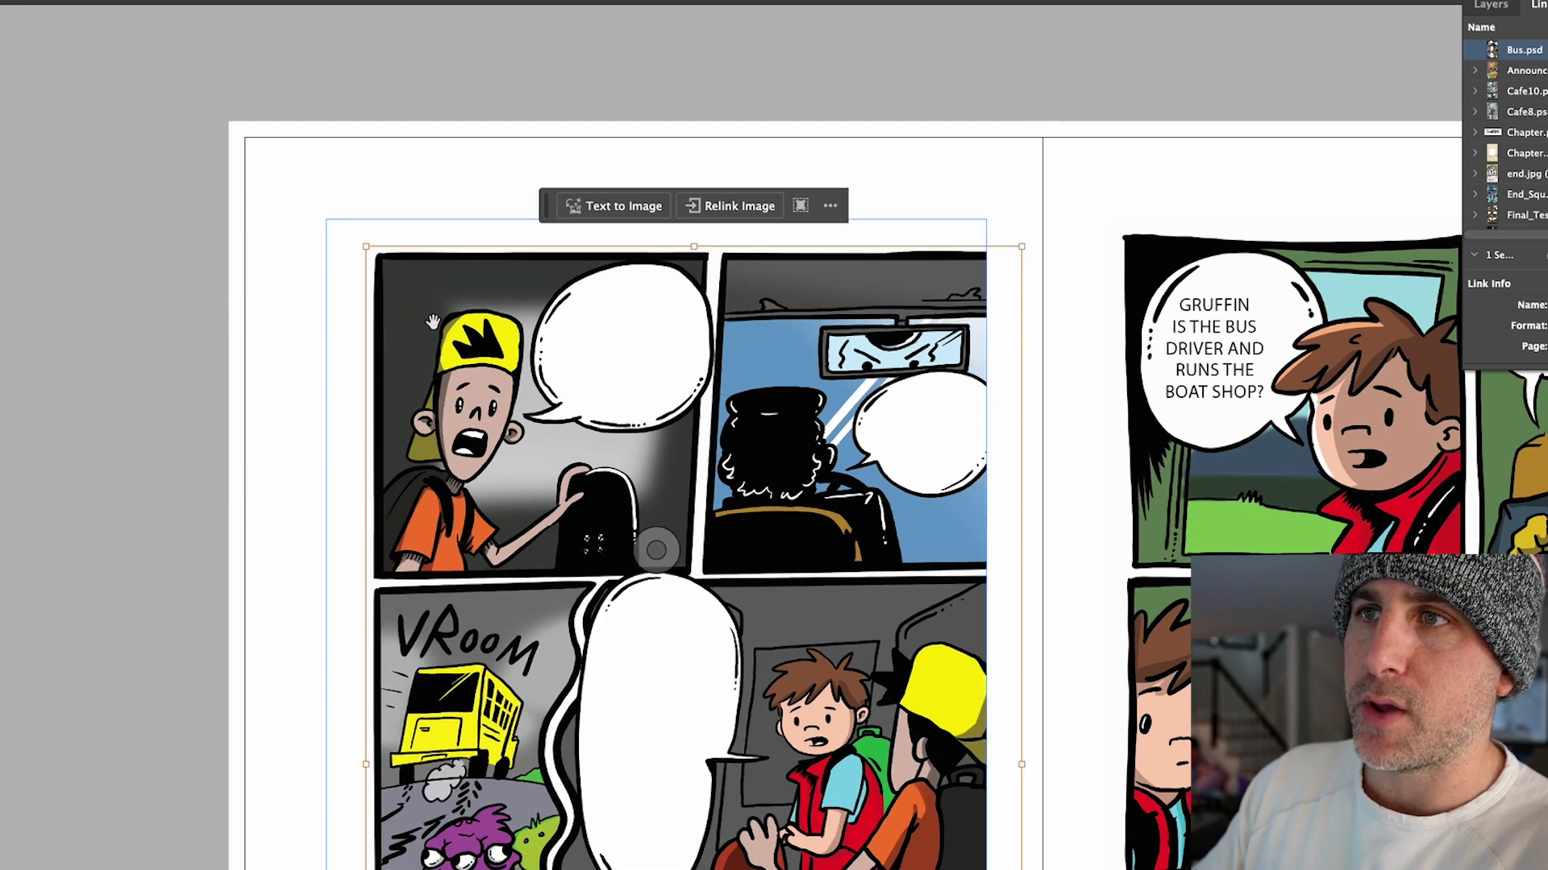
drag(476, 342, 327, 338)
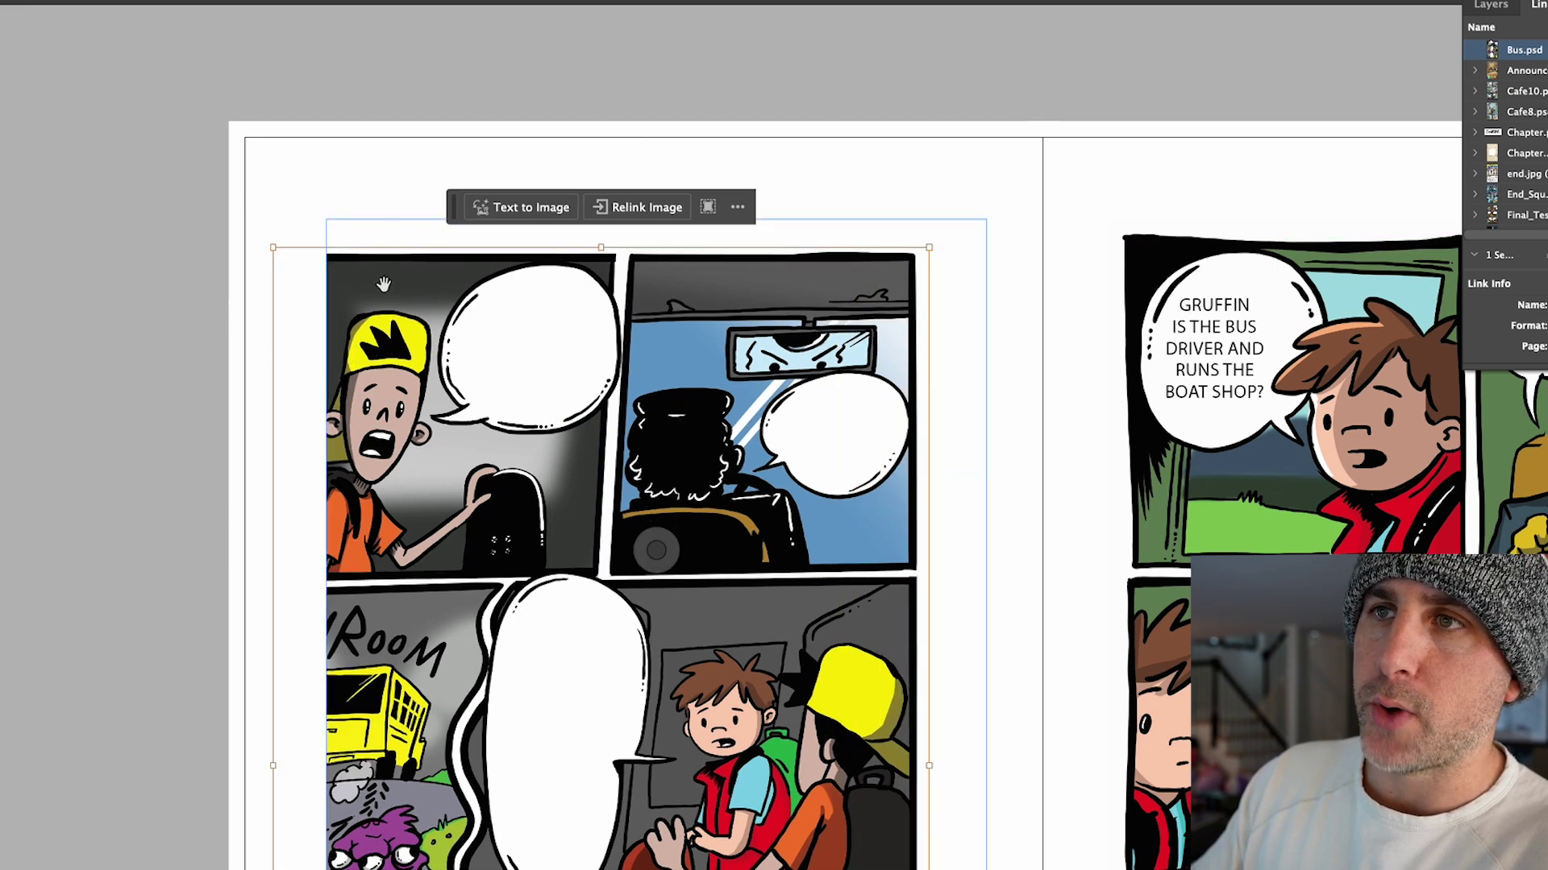
key(super+alt+shift+c)
- Delete all the comic images on the lower spread, keeping the empty frame in place
key(super+minus)
key(super+minus)
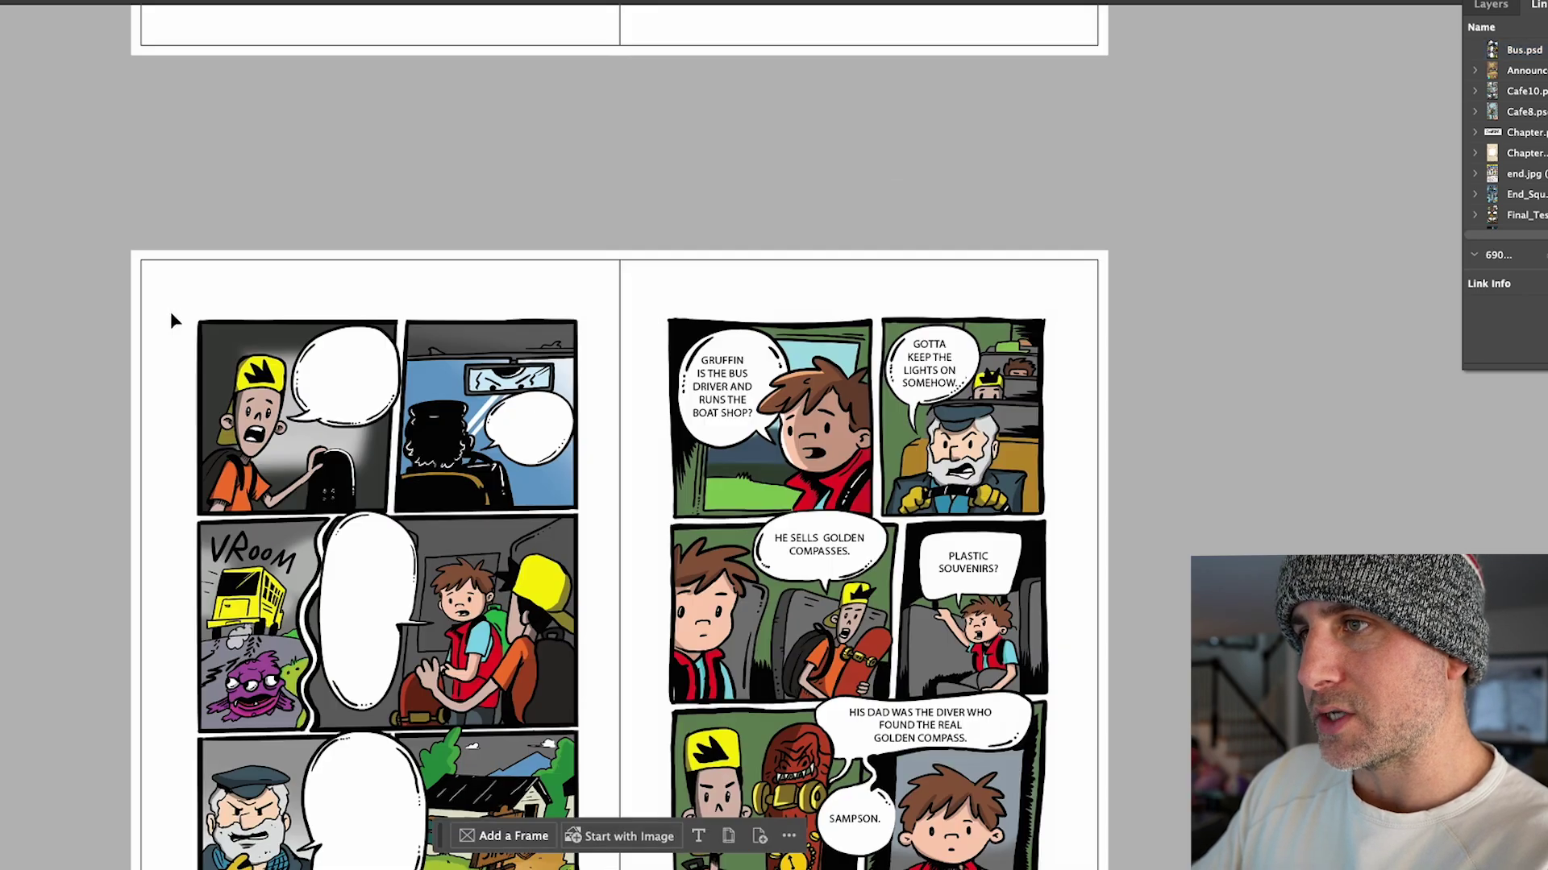
drag(216, 334, 1040, 742)
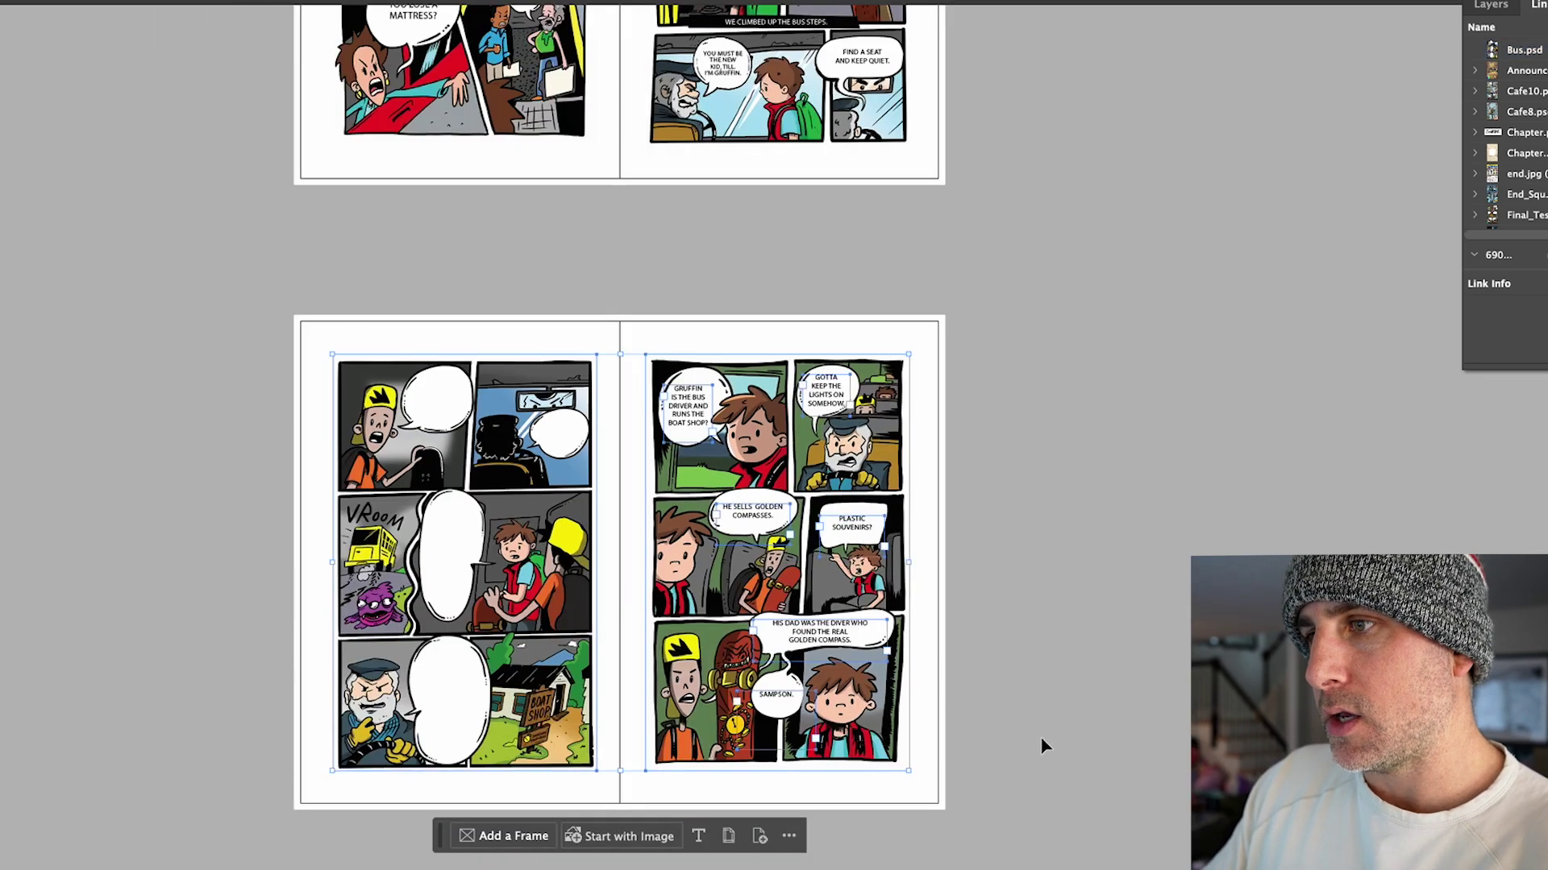
key(BackSpace)
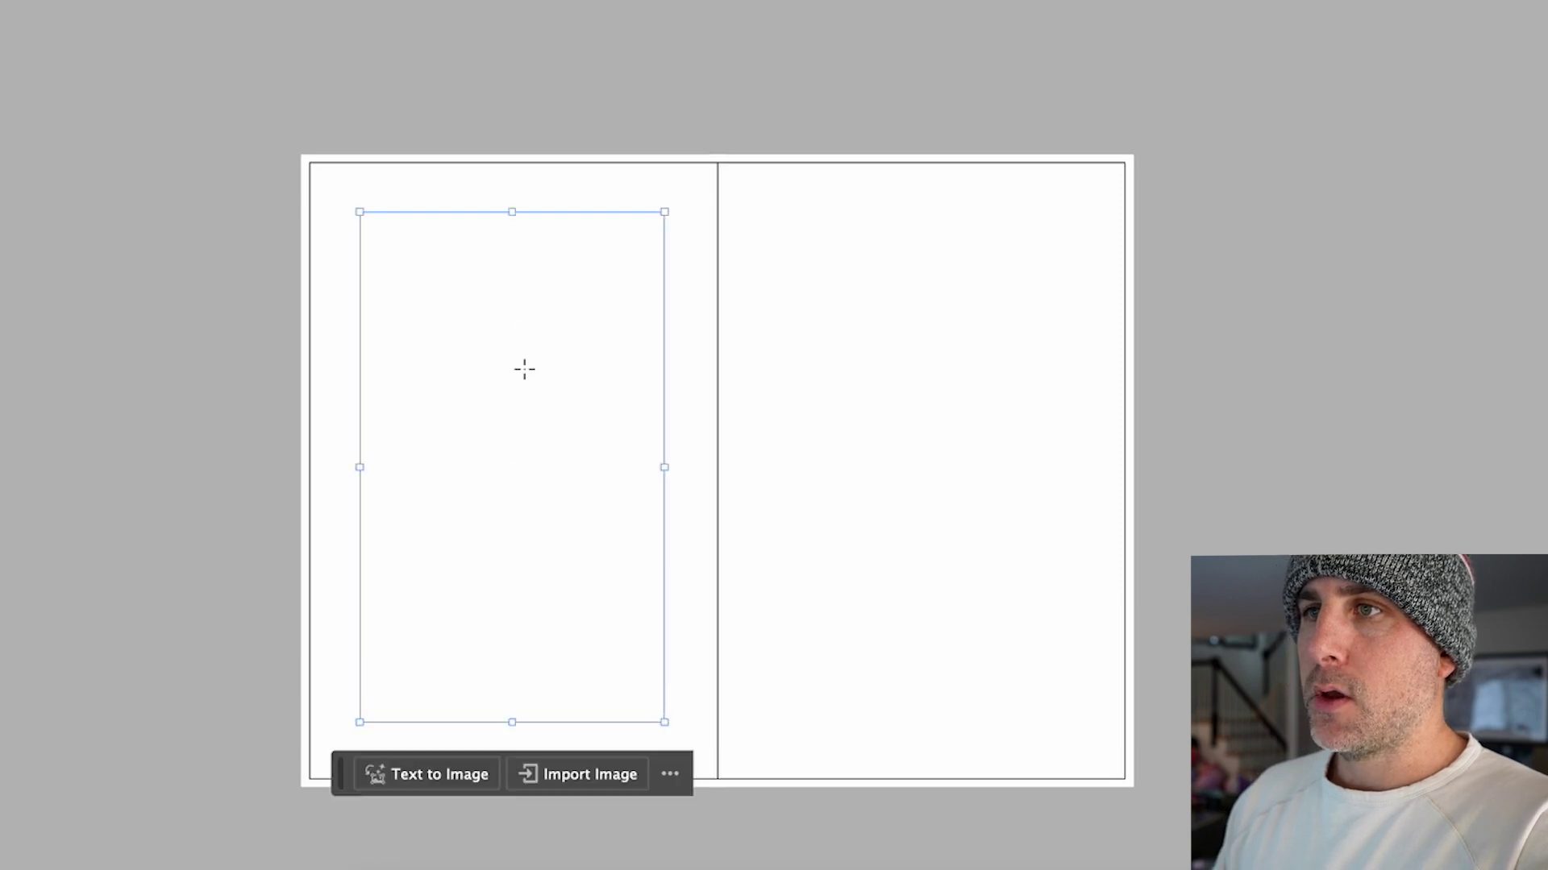
drag(362, 284, 774, 320)
key(ctrl+z)
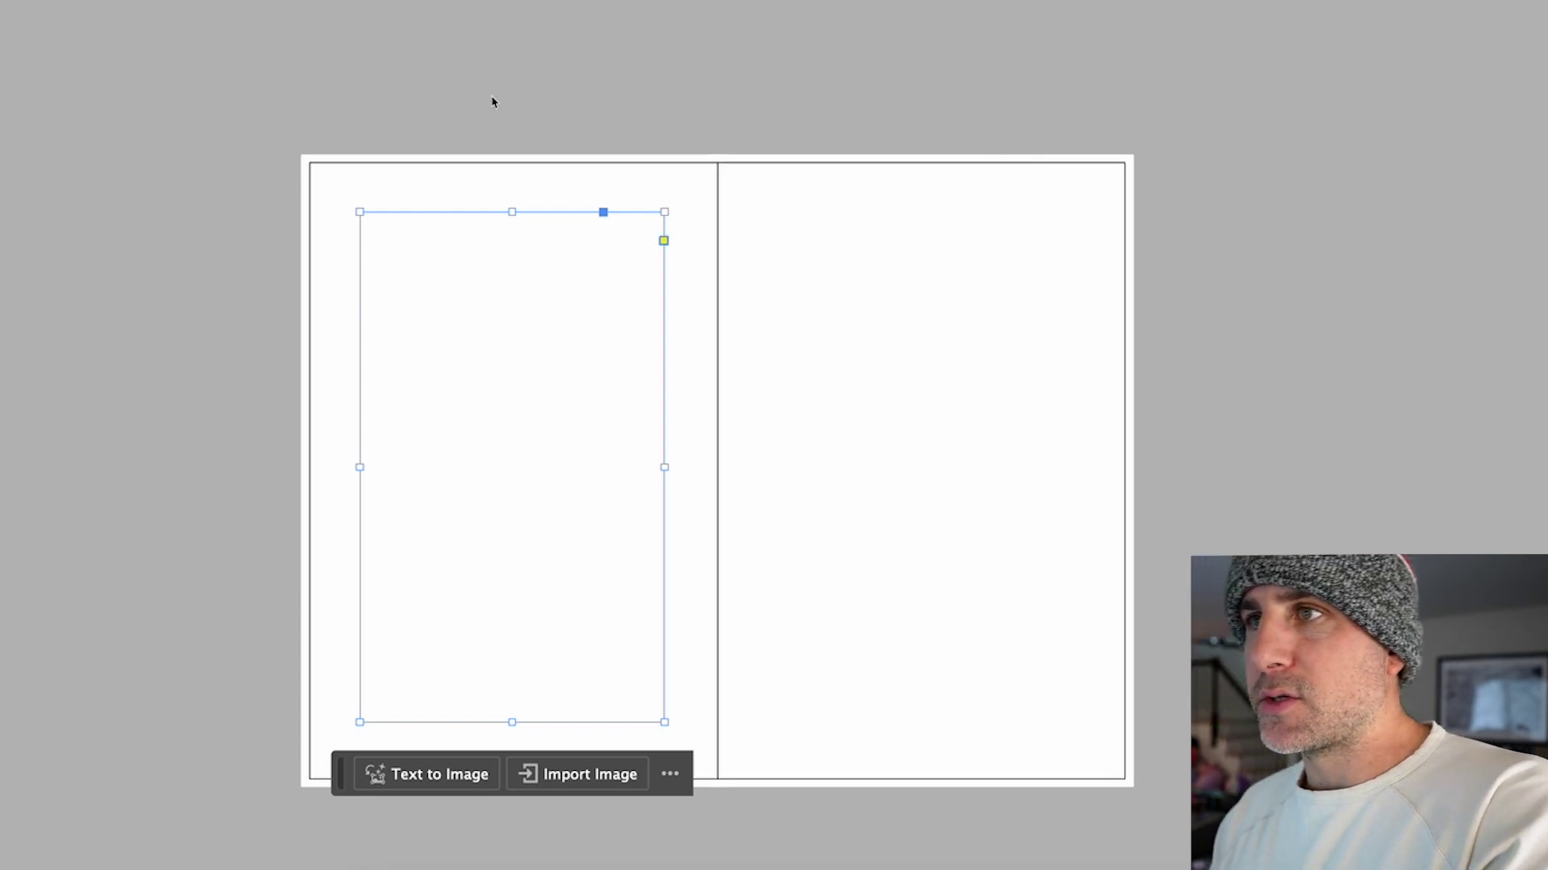
- Place Bus.psd into the empty frame and enlarge it from its top-right and bottom-left corners
key(super+d)
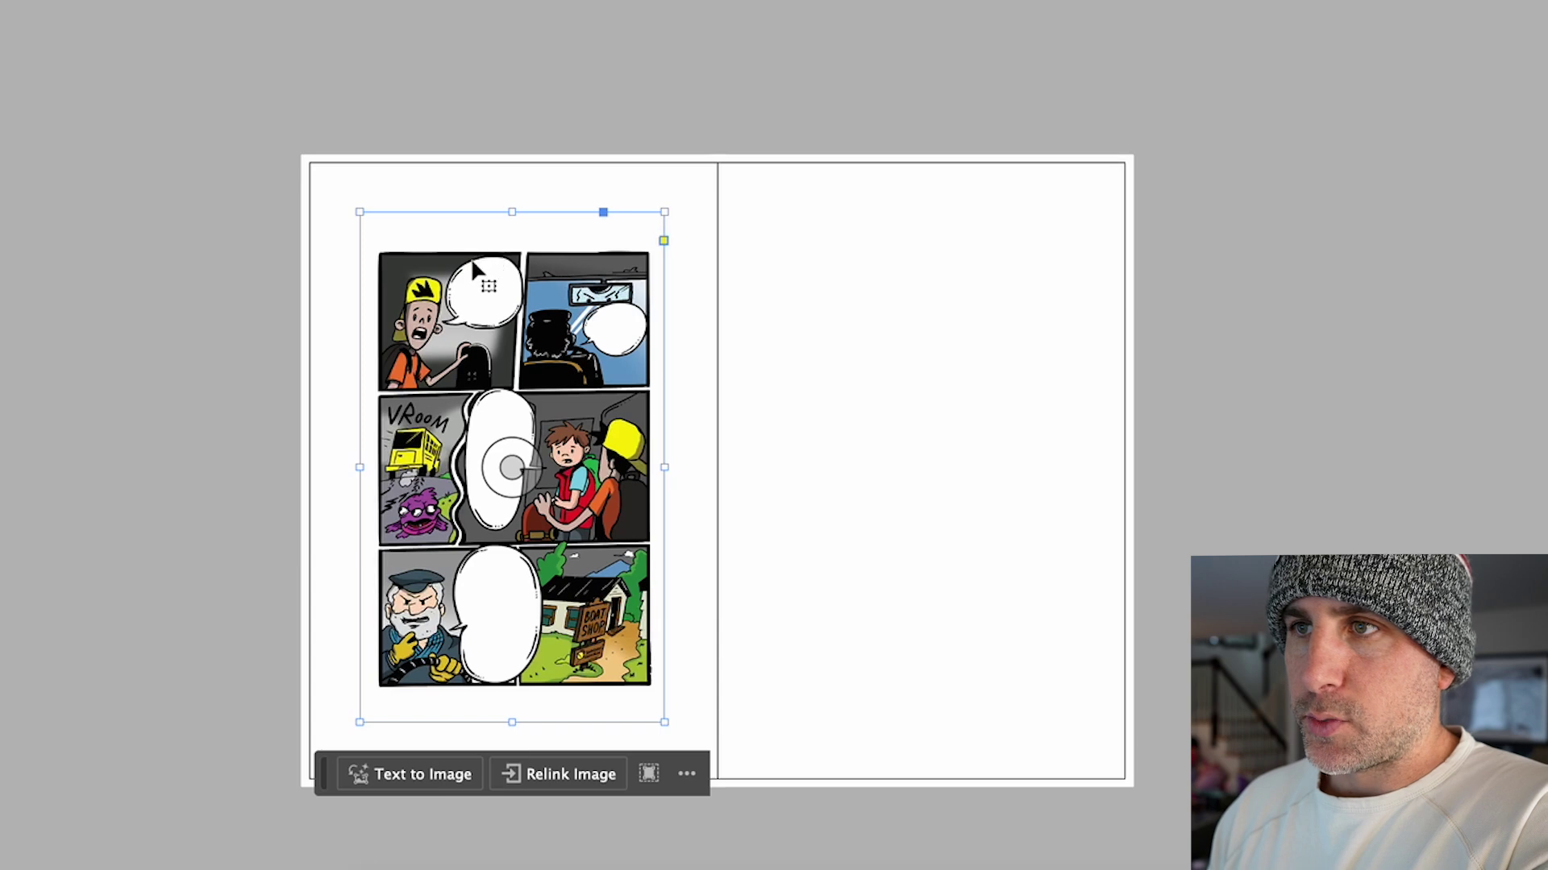
double_click(473, 270)
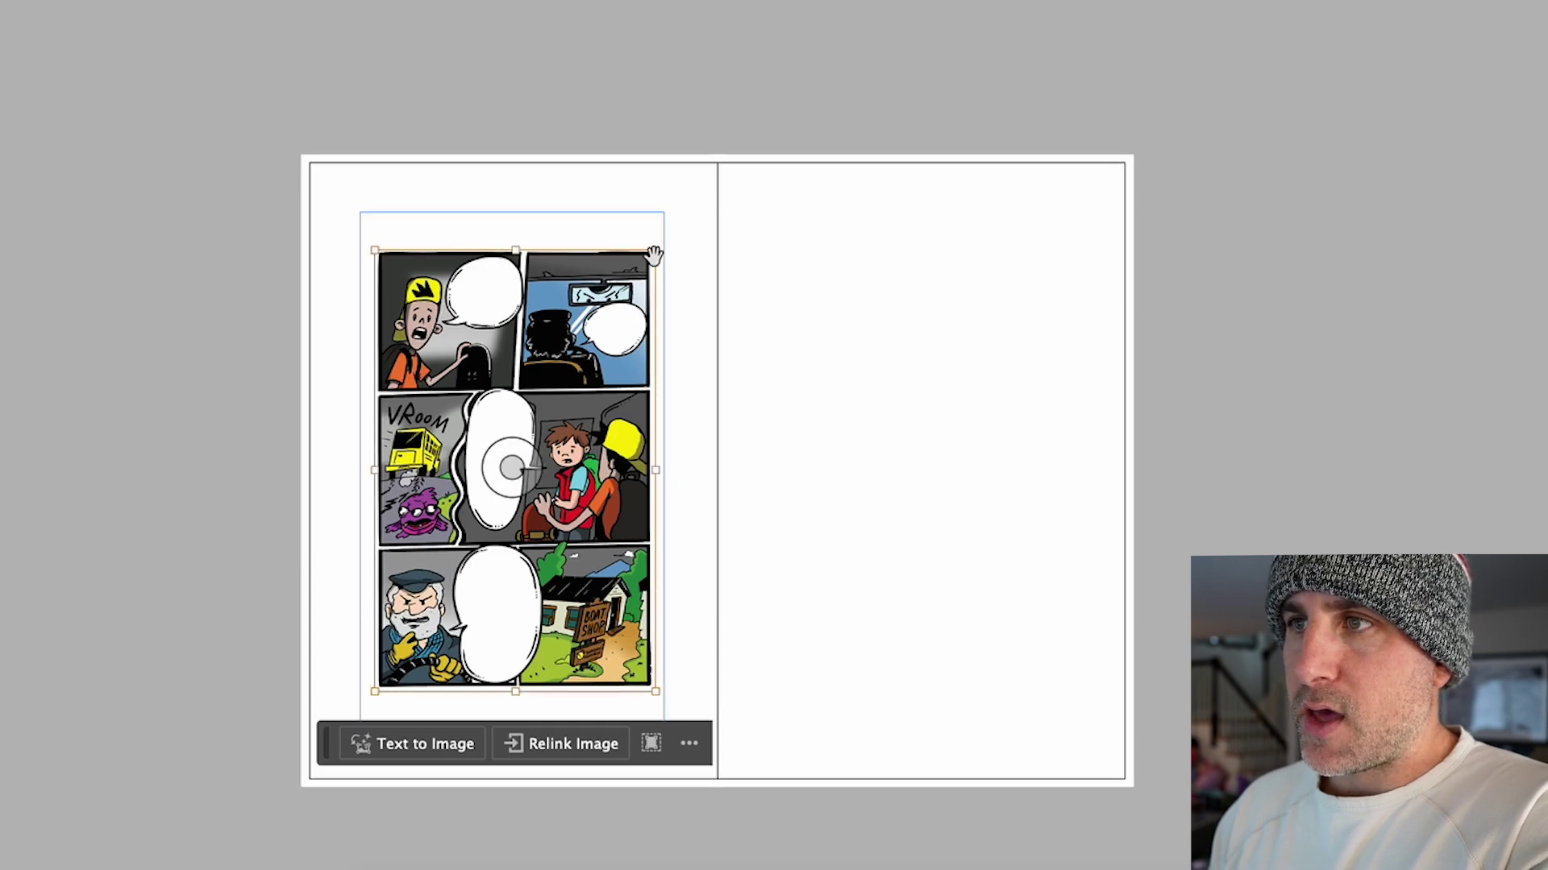
drag(654, 251, 664, 236)
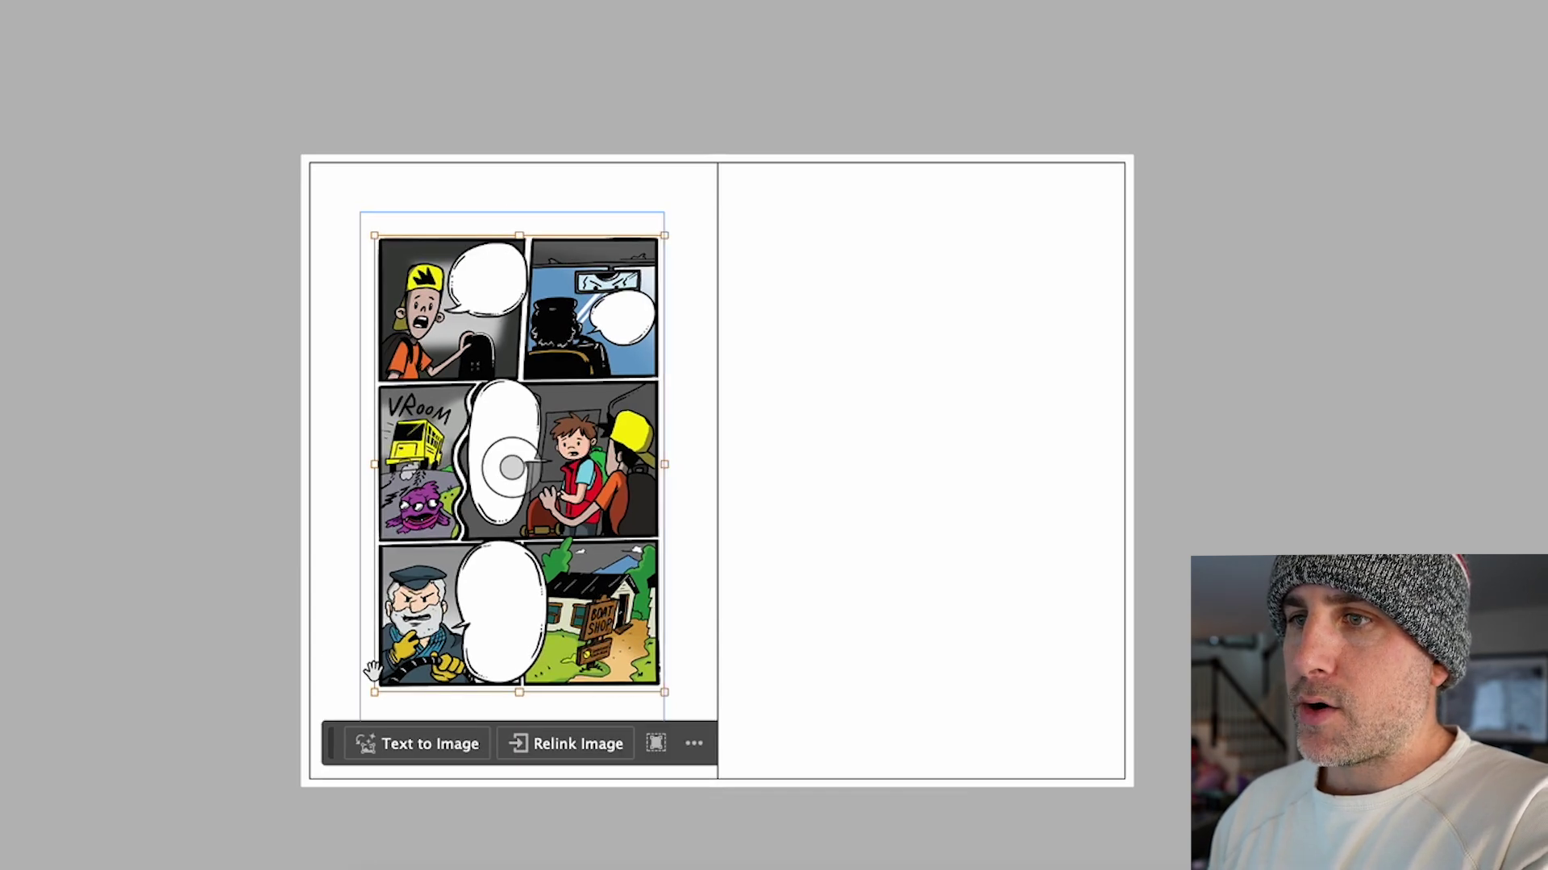
drag(374, 691, 360, 716)
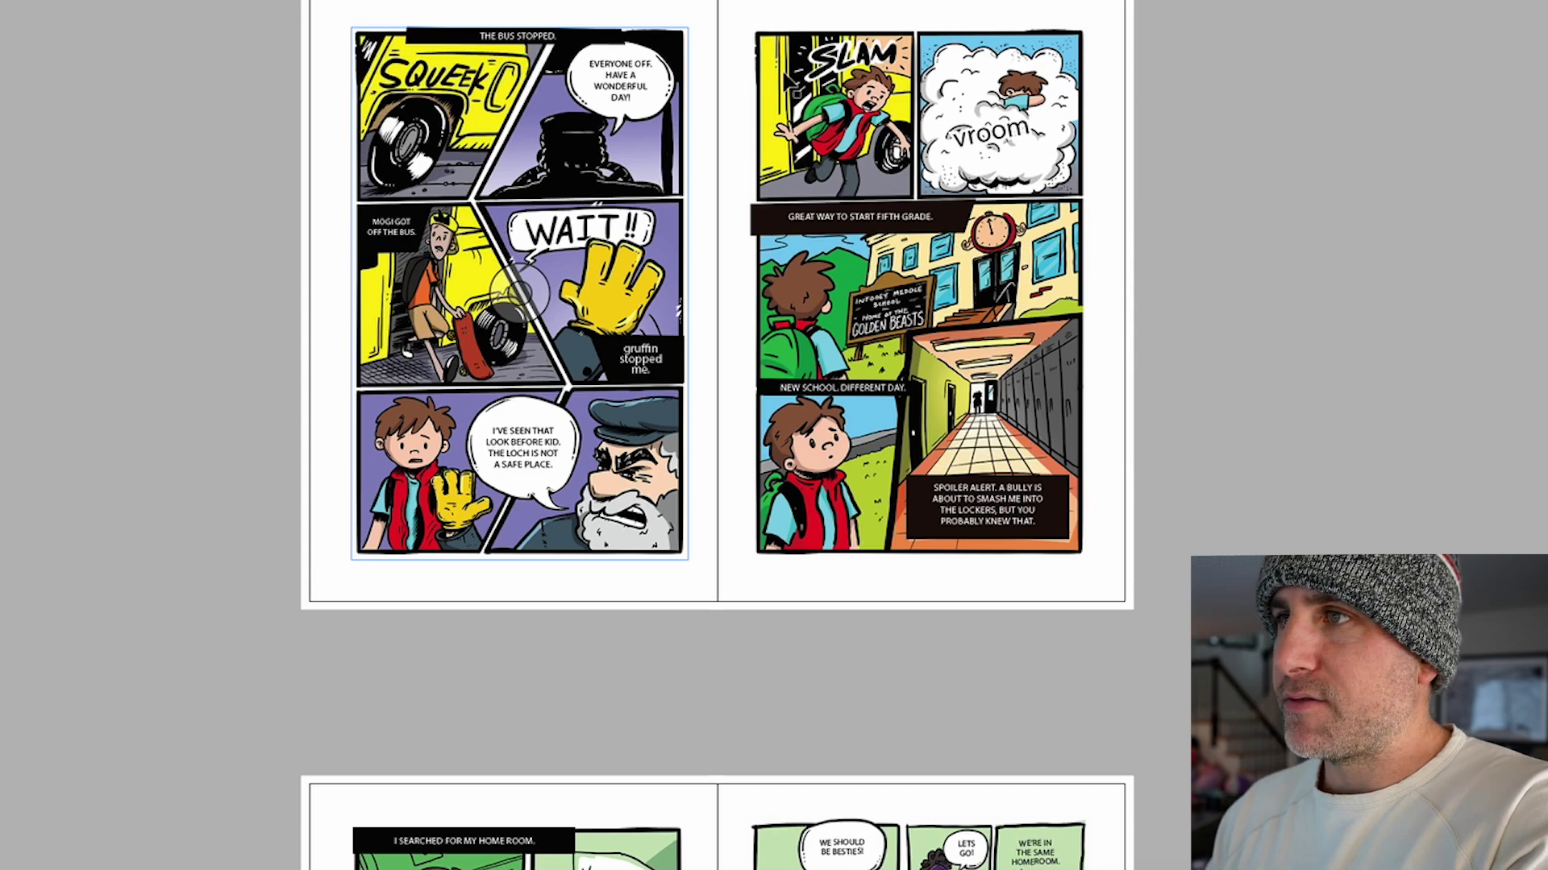
key(ctrl+shift+a)
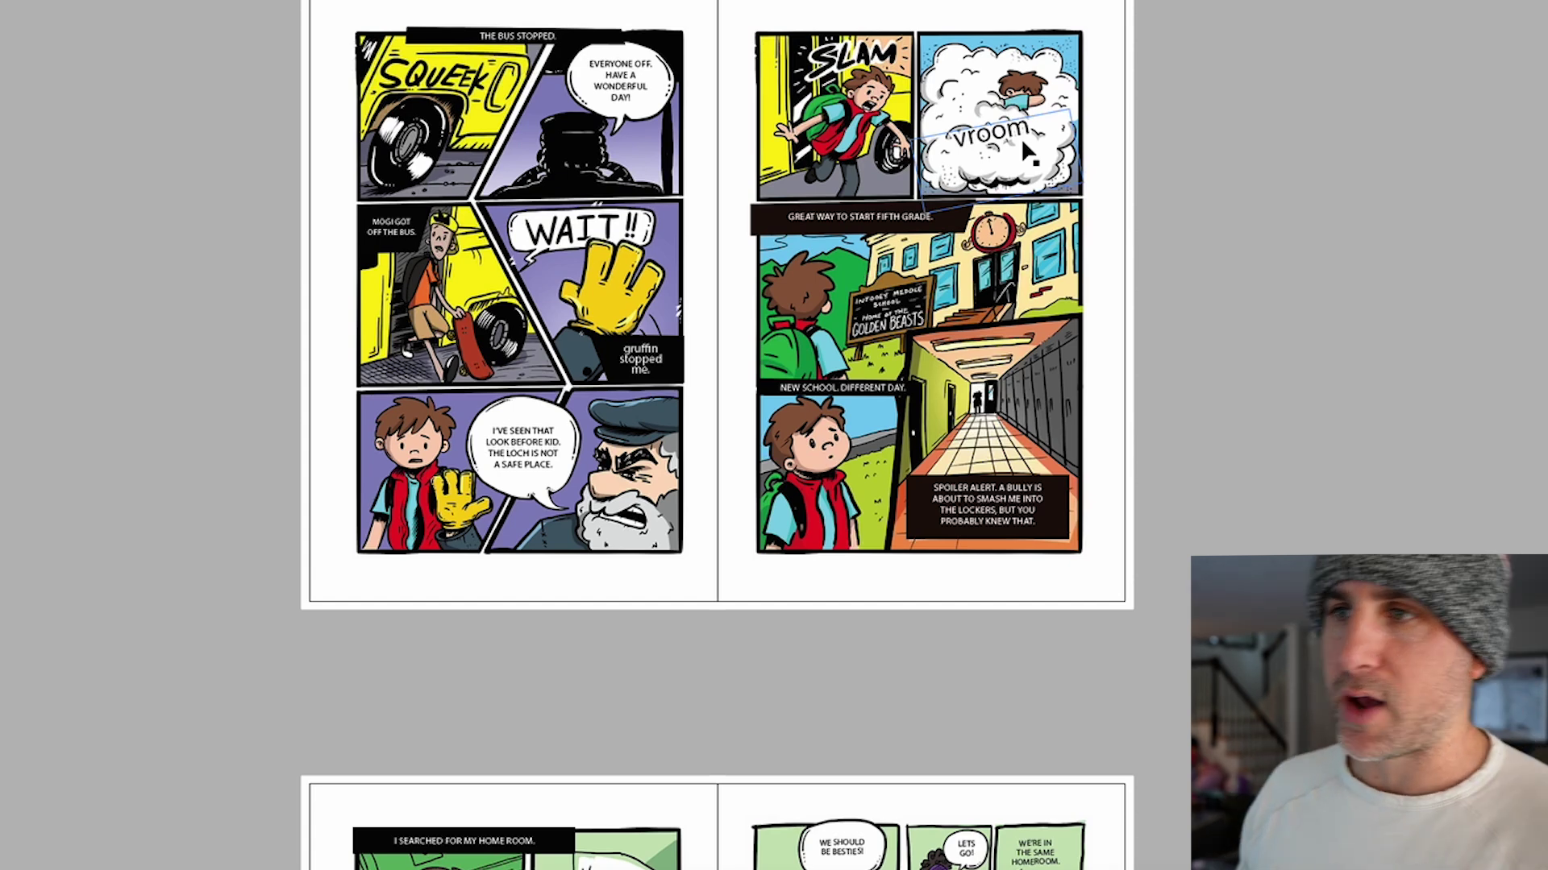
- Clear all the dialogue text out of the bottom-left speech bubble
click(216, 295)
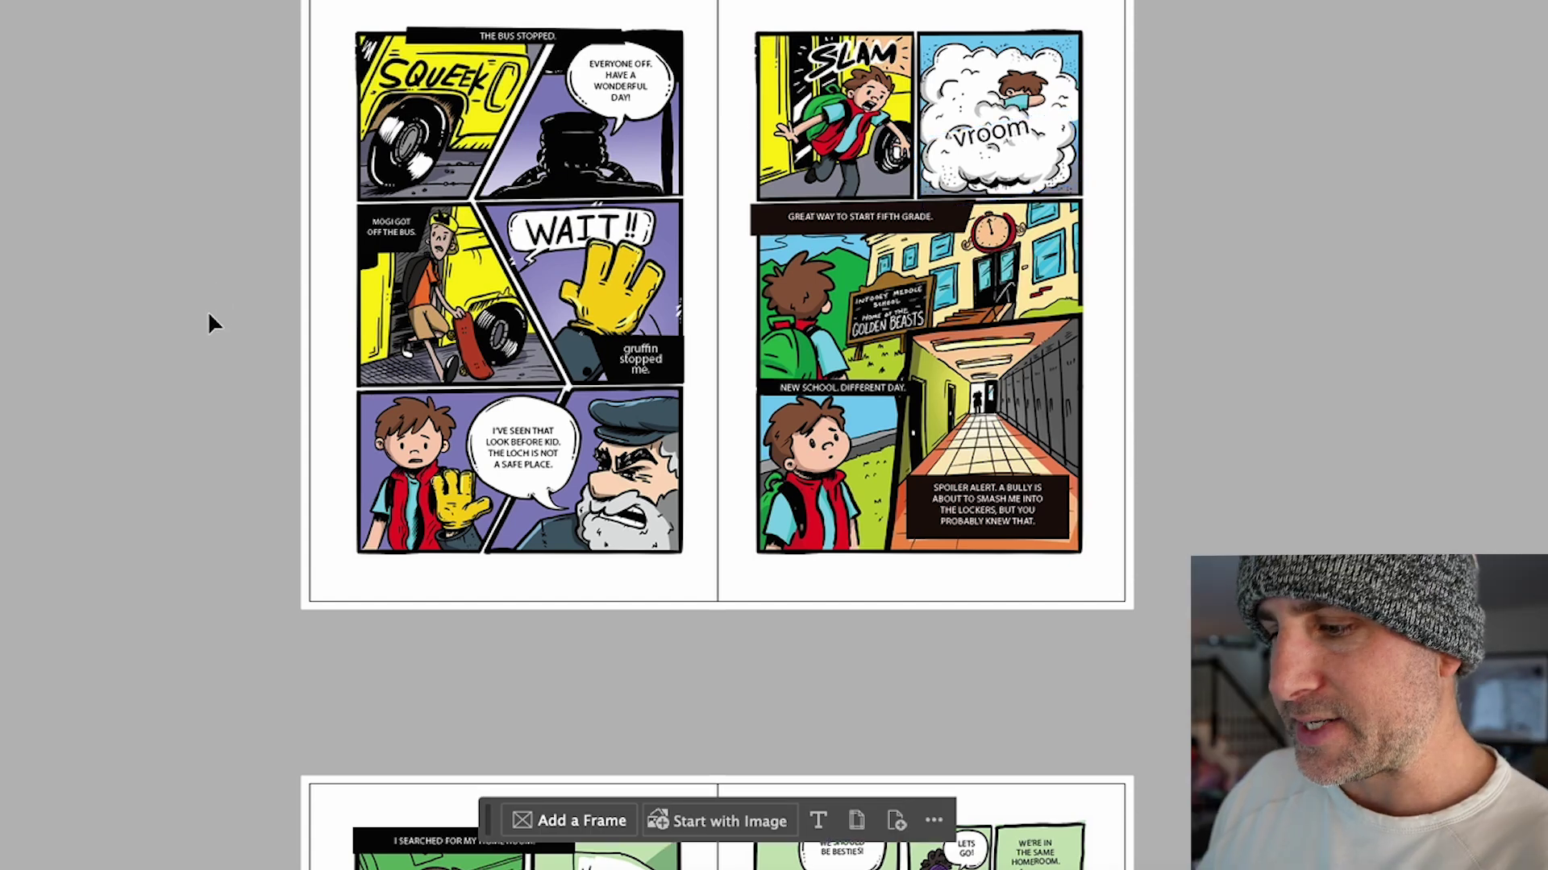
key(ctrl+equal)
scroll(207, 322, down, 2)
double_click(427, 475)
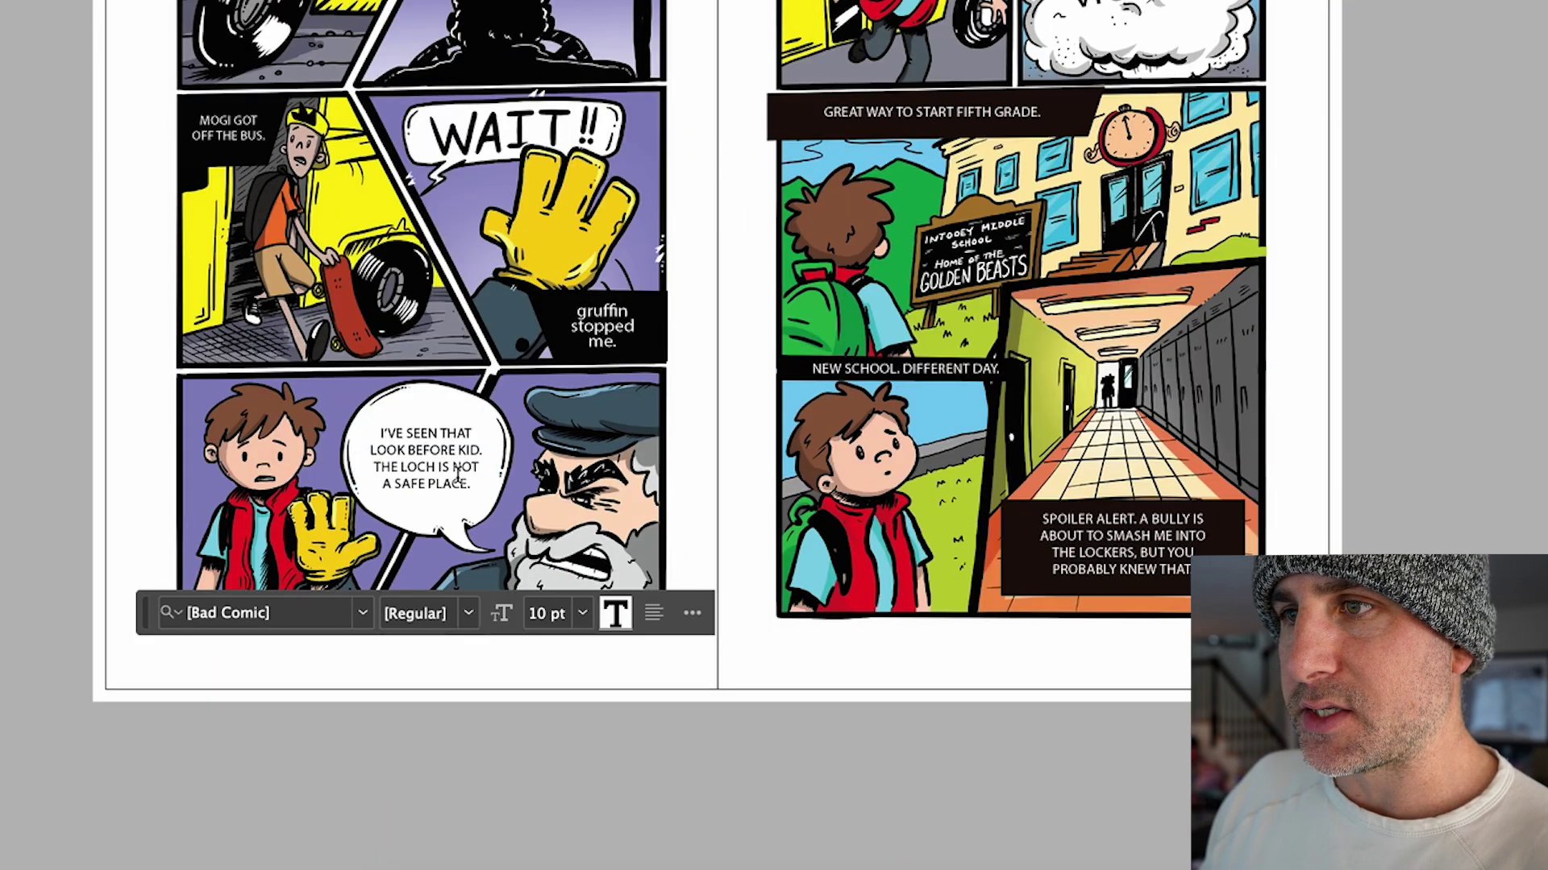
key(ctrl+a)
key(super+c)
key(BackSpace)
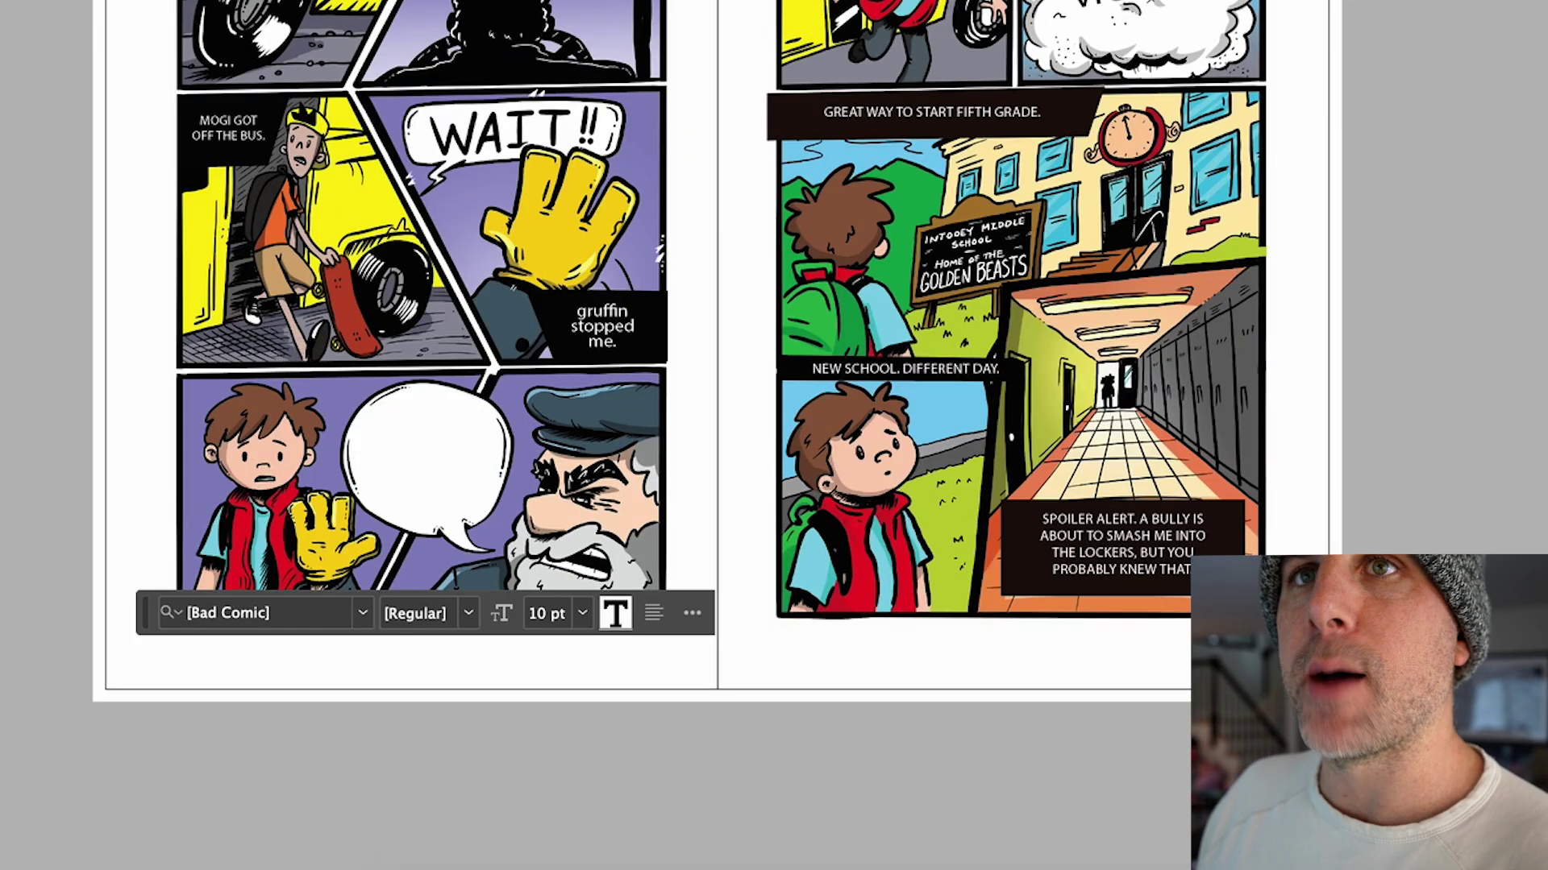
key(Escape)
key(ctrl+shift+a)
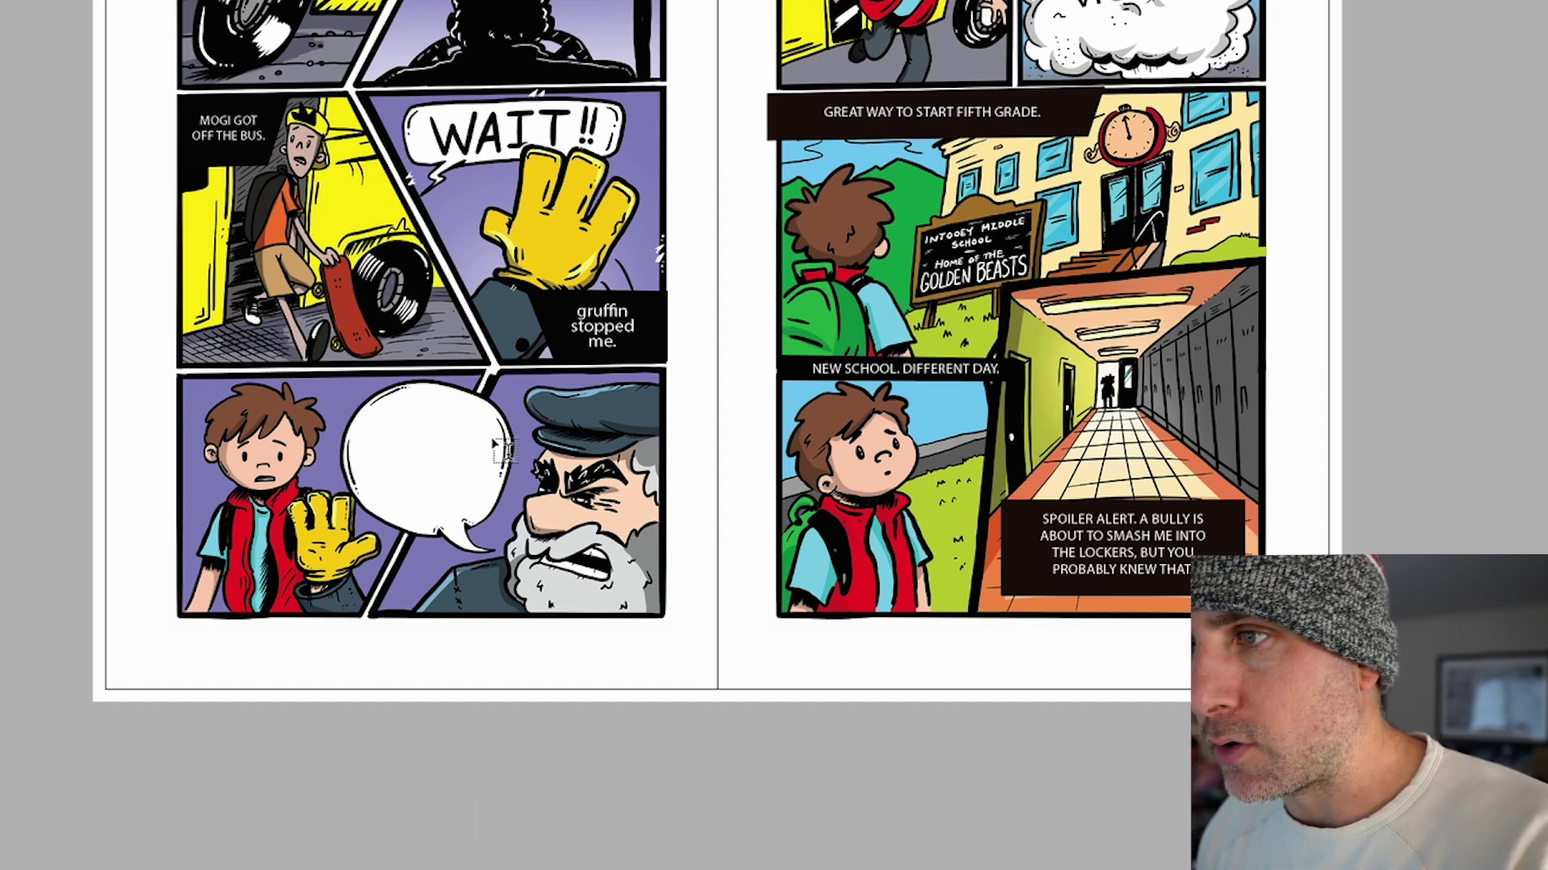
- Paste the dialogue into a new text frame inside the bubble, set in Comic Sans MS Bold
drag(355, 401, 502, 516)
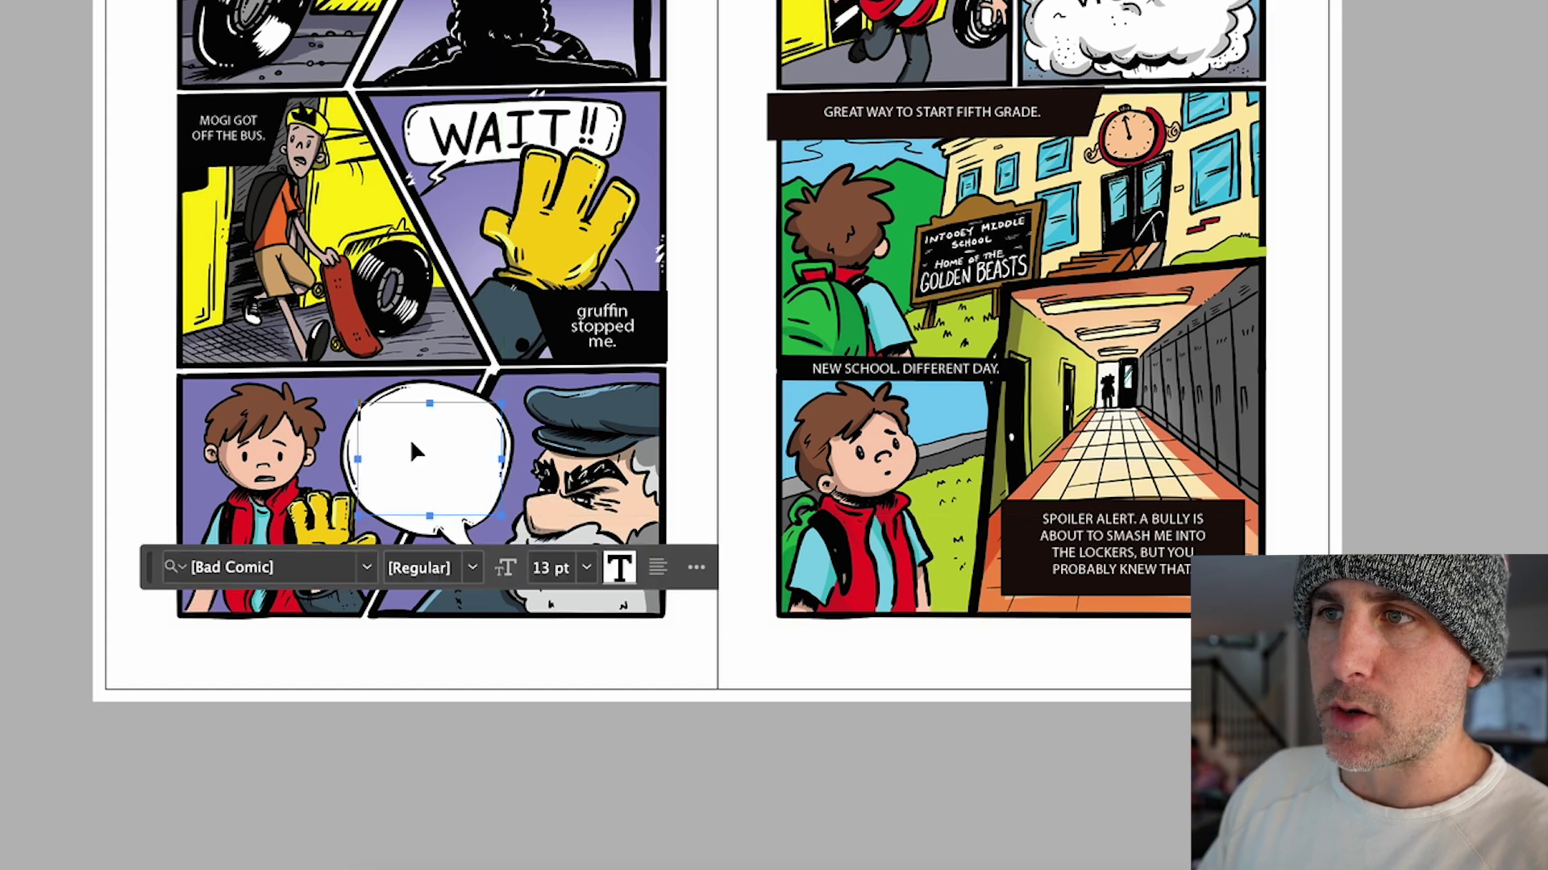
key(super+v)
key(super+Return)
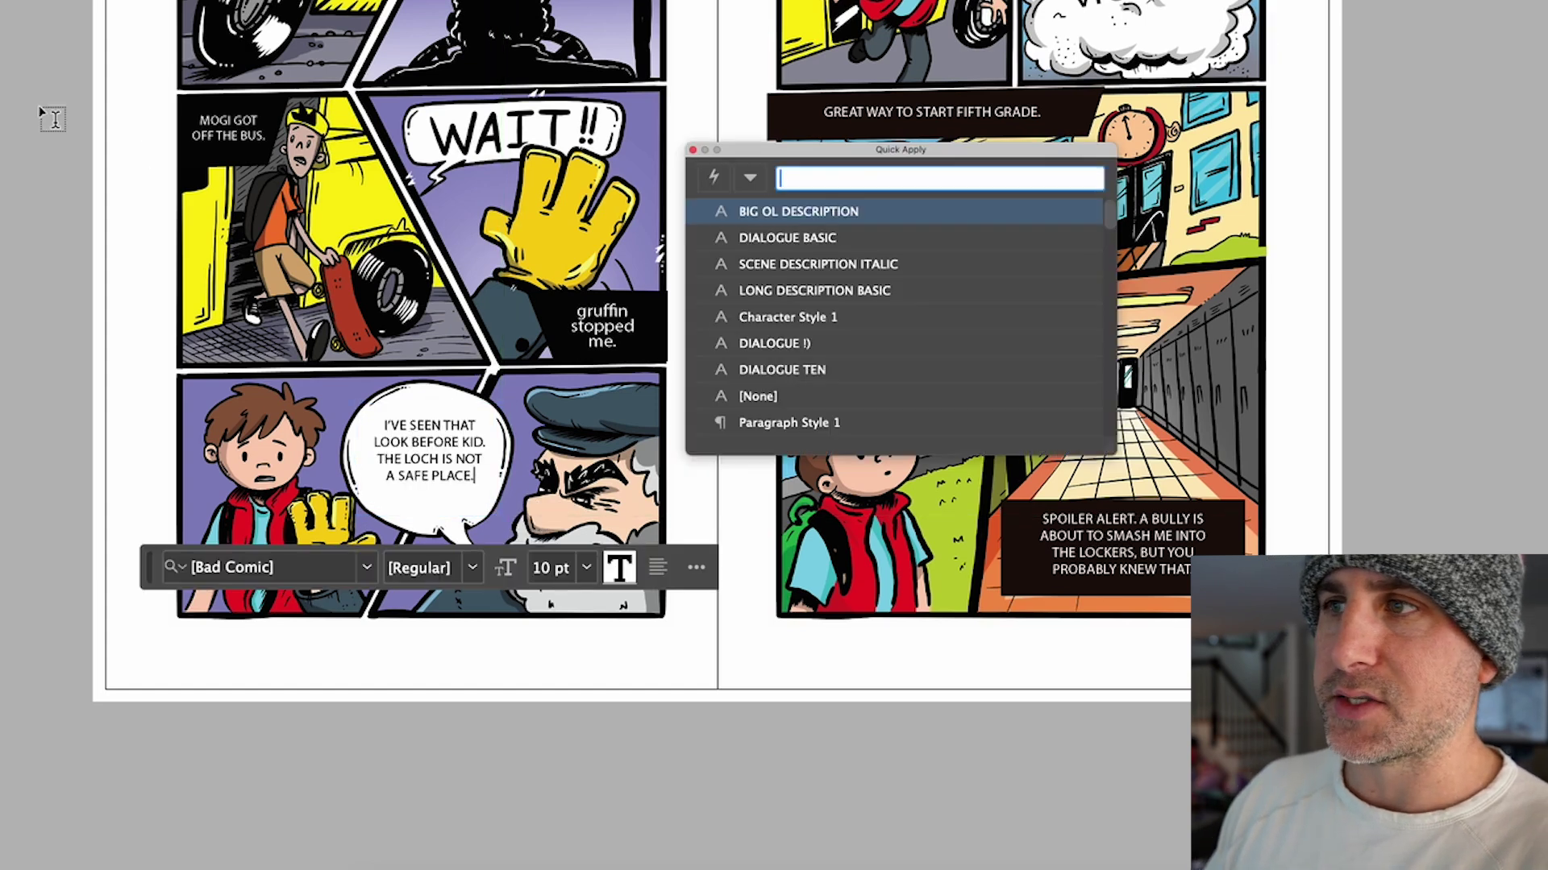
key(Escape)
key(Escape)
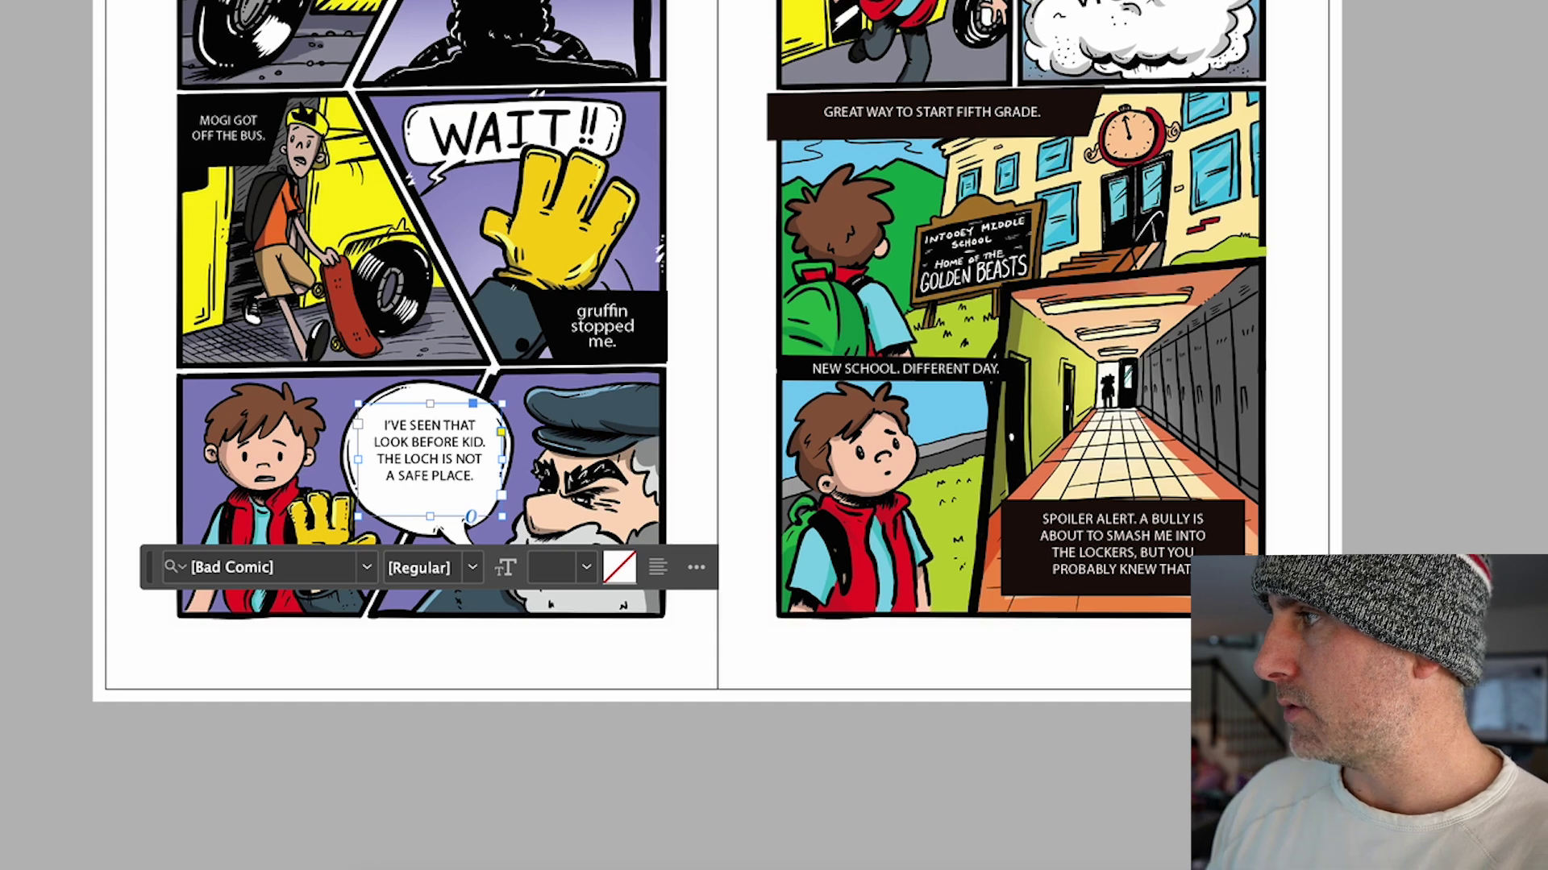
key(ctrl+z)
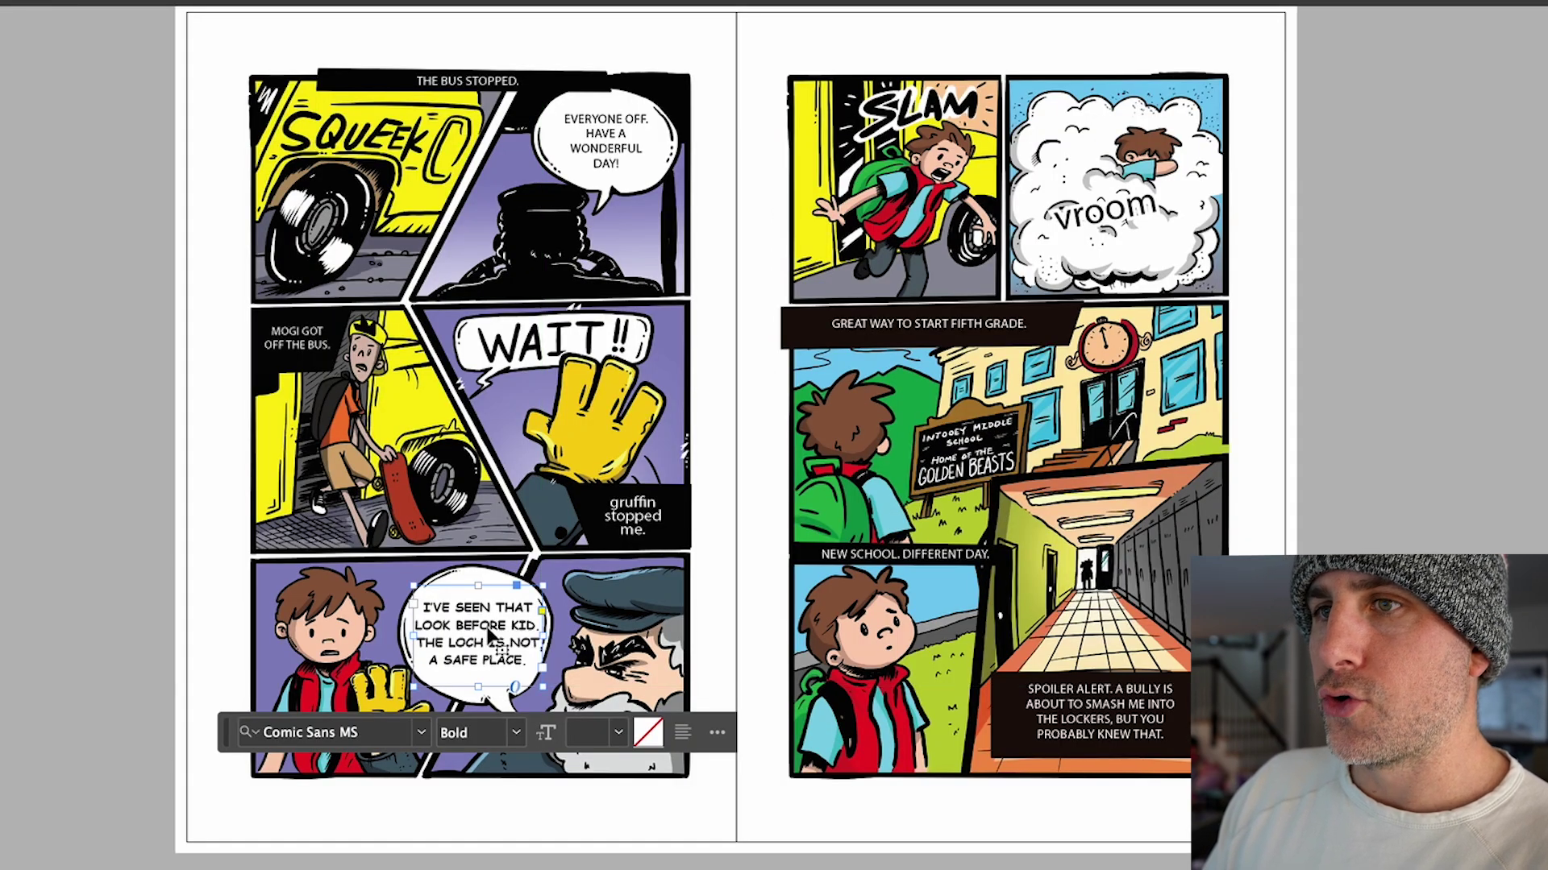
- Copy the bubble's dialogue text onto the right page near the school sign and the vroom cloud
click(56, 481)
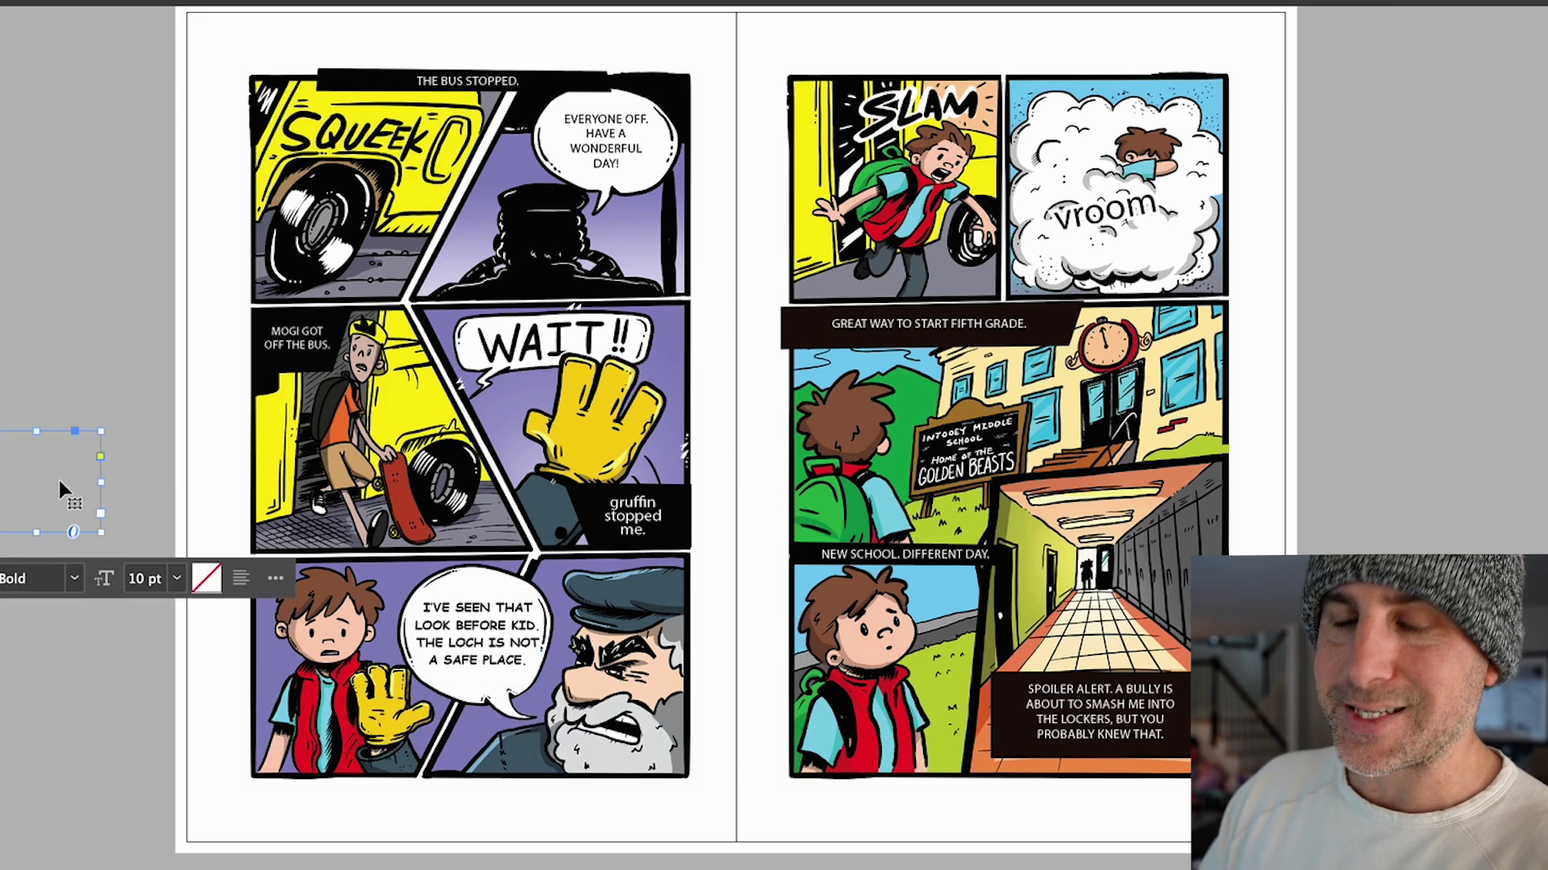
click(476, 637)
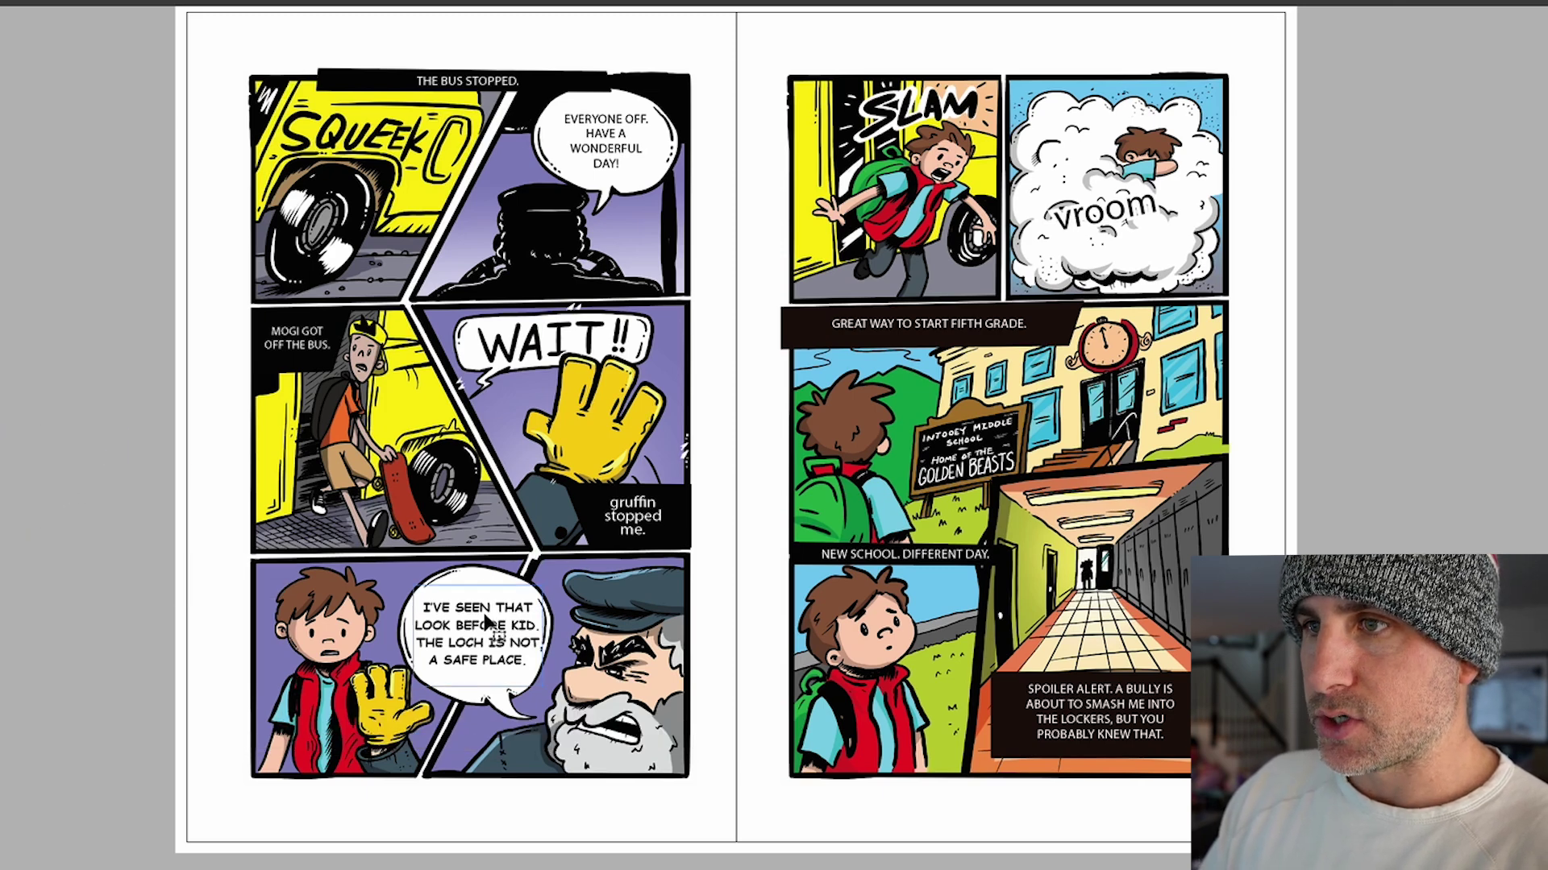
alt+drag(474, 639, 955, 482)
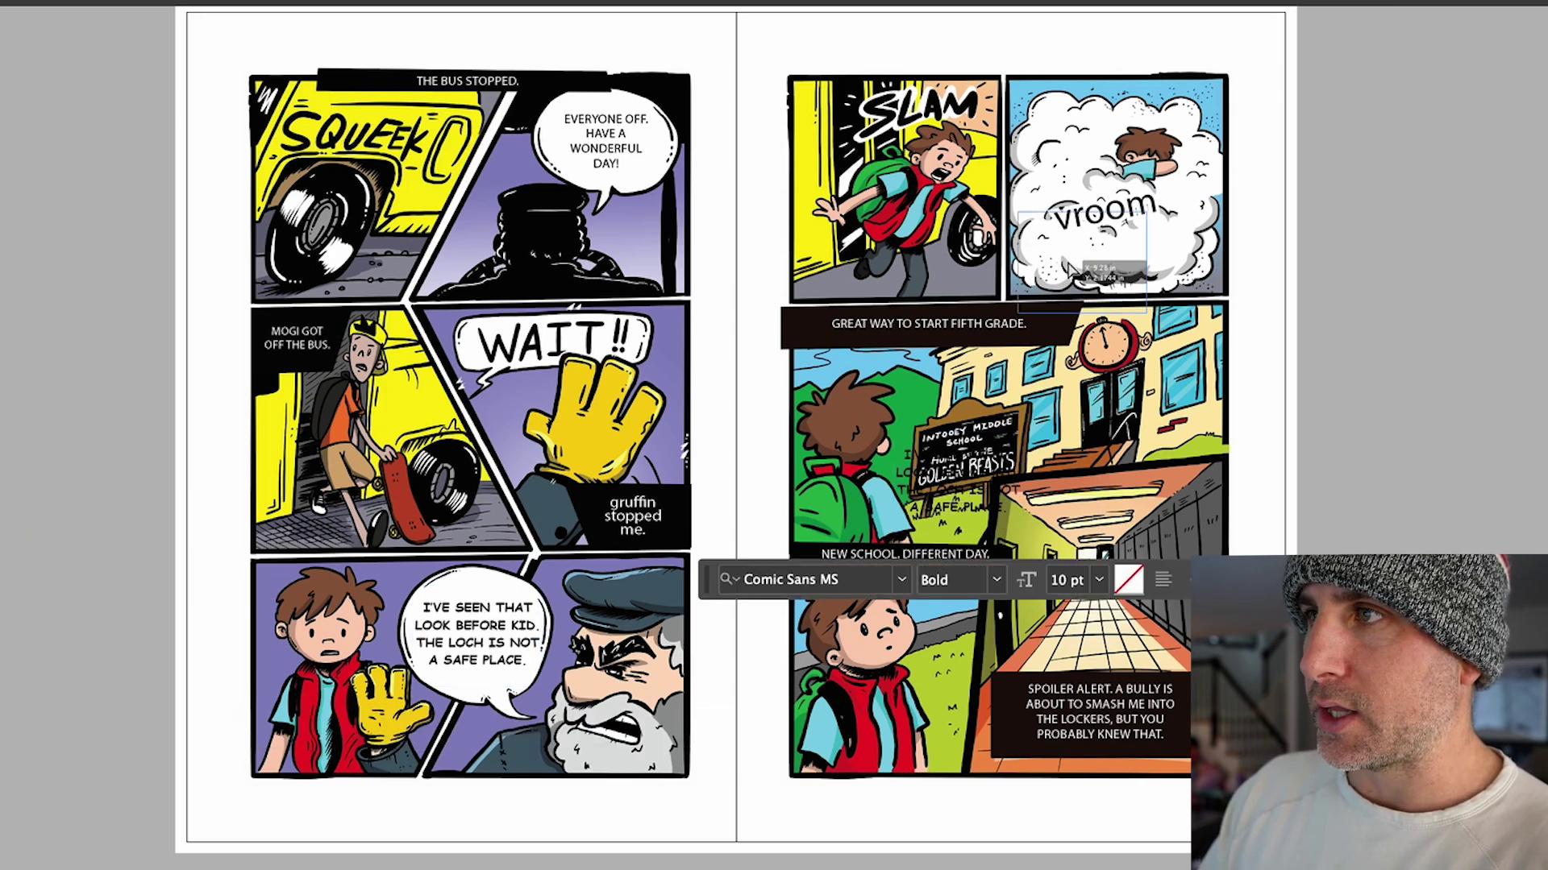
drag(1090, 201, 1092, 200)
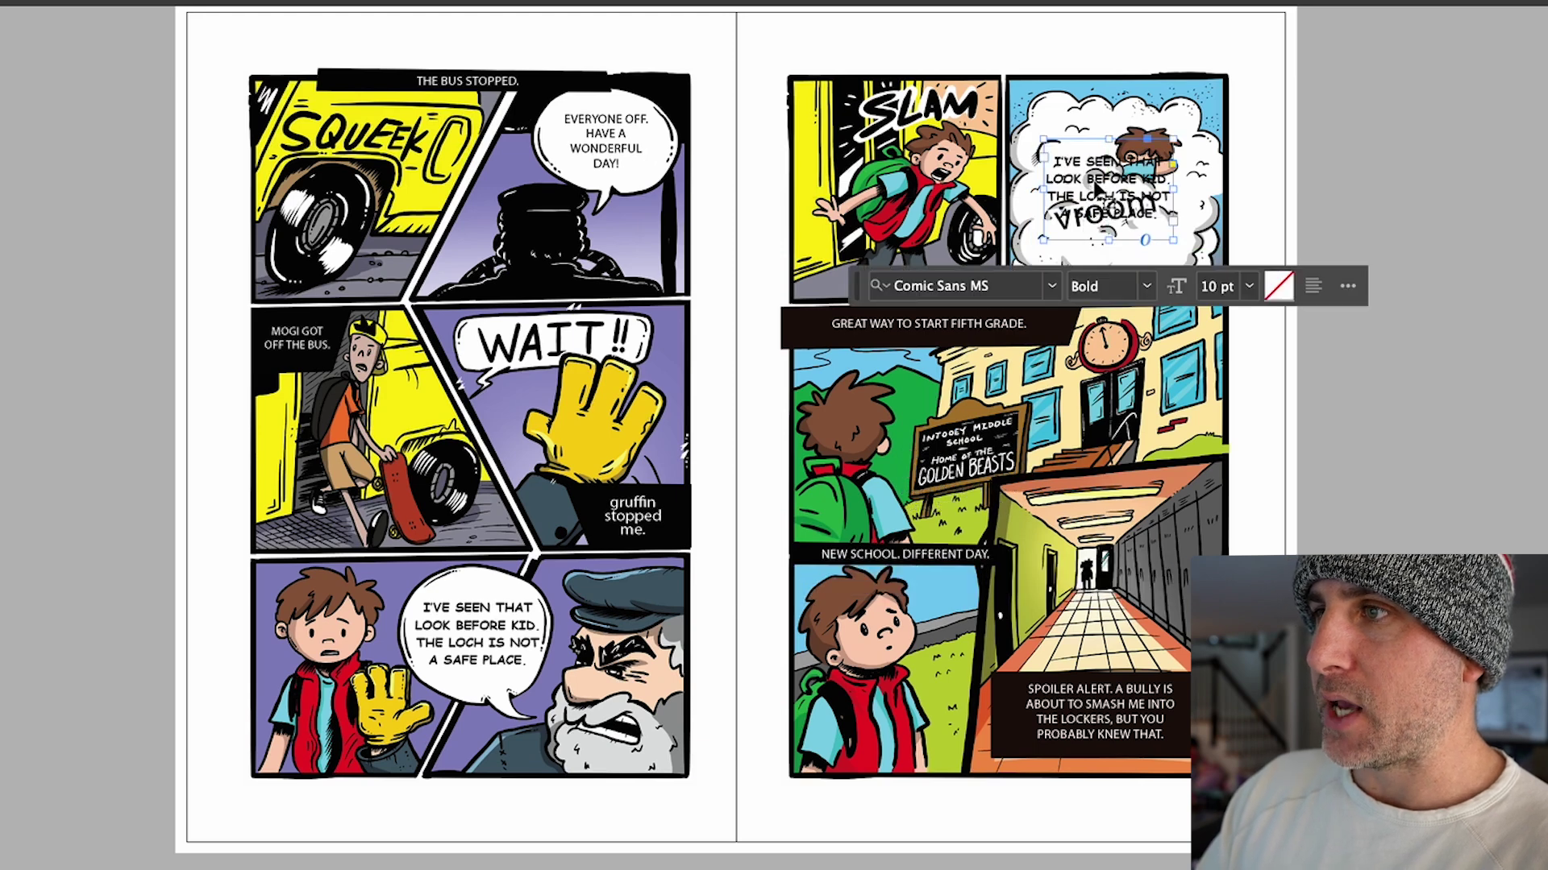
key(ctrl+z)
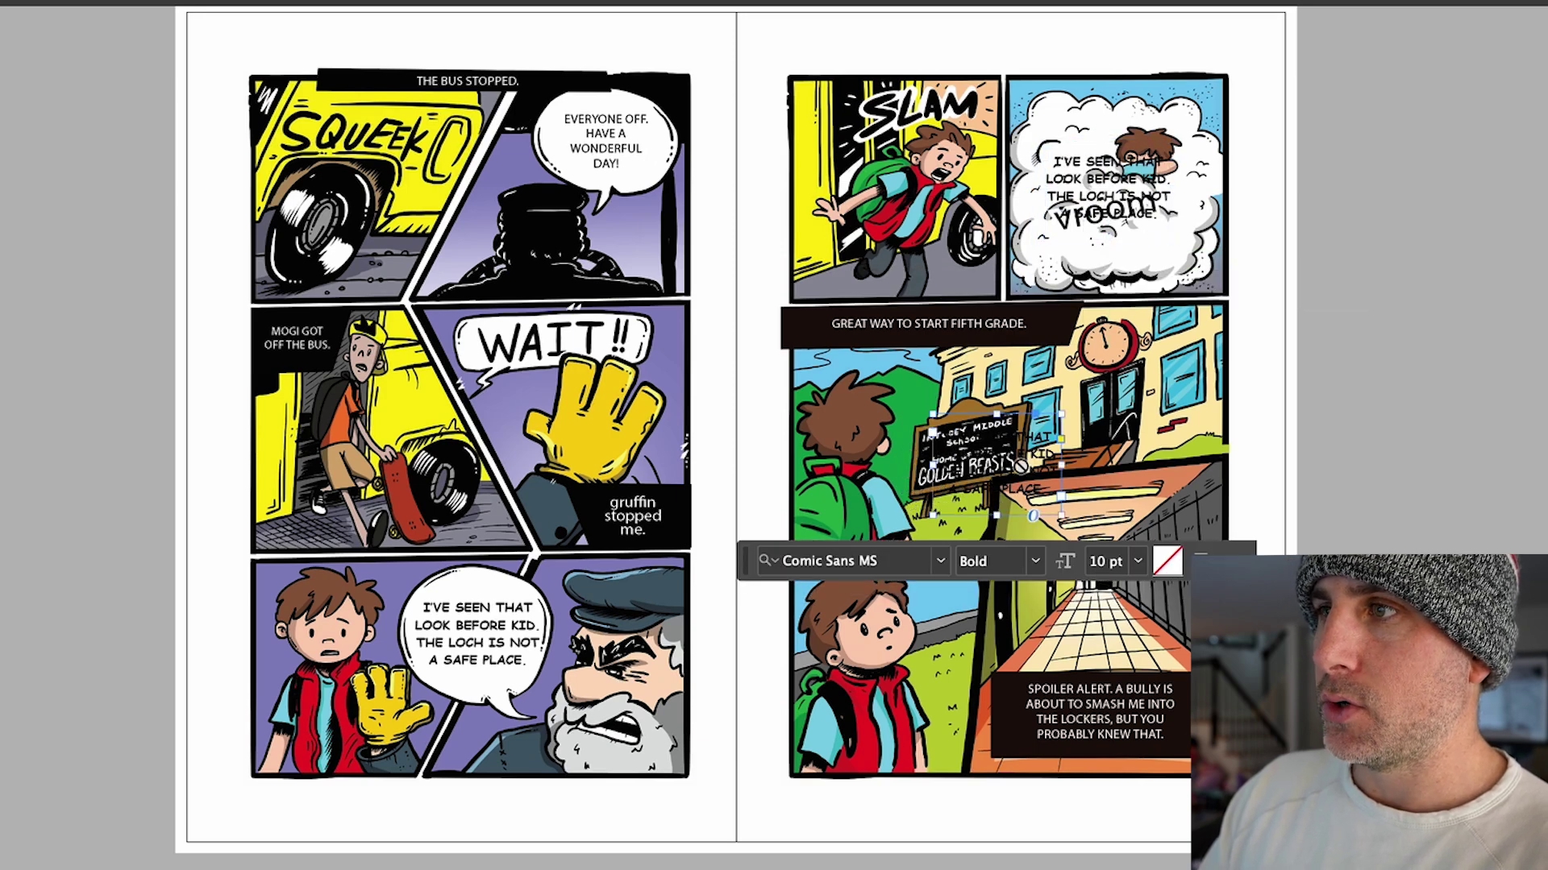
click(1076, 184)
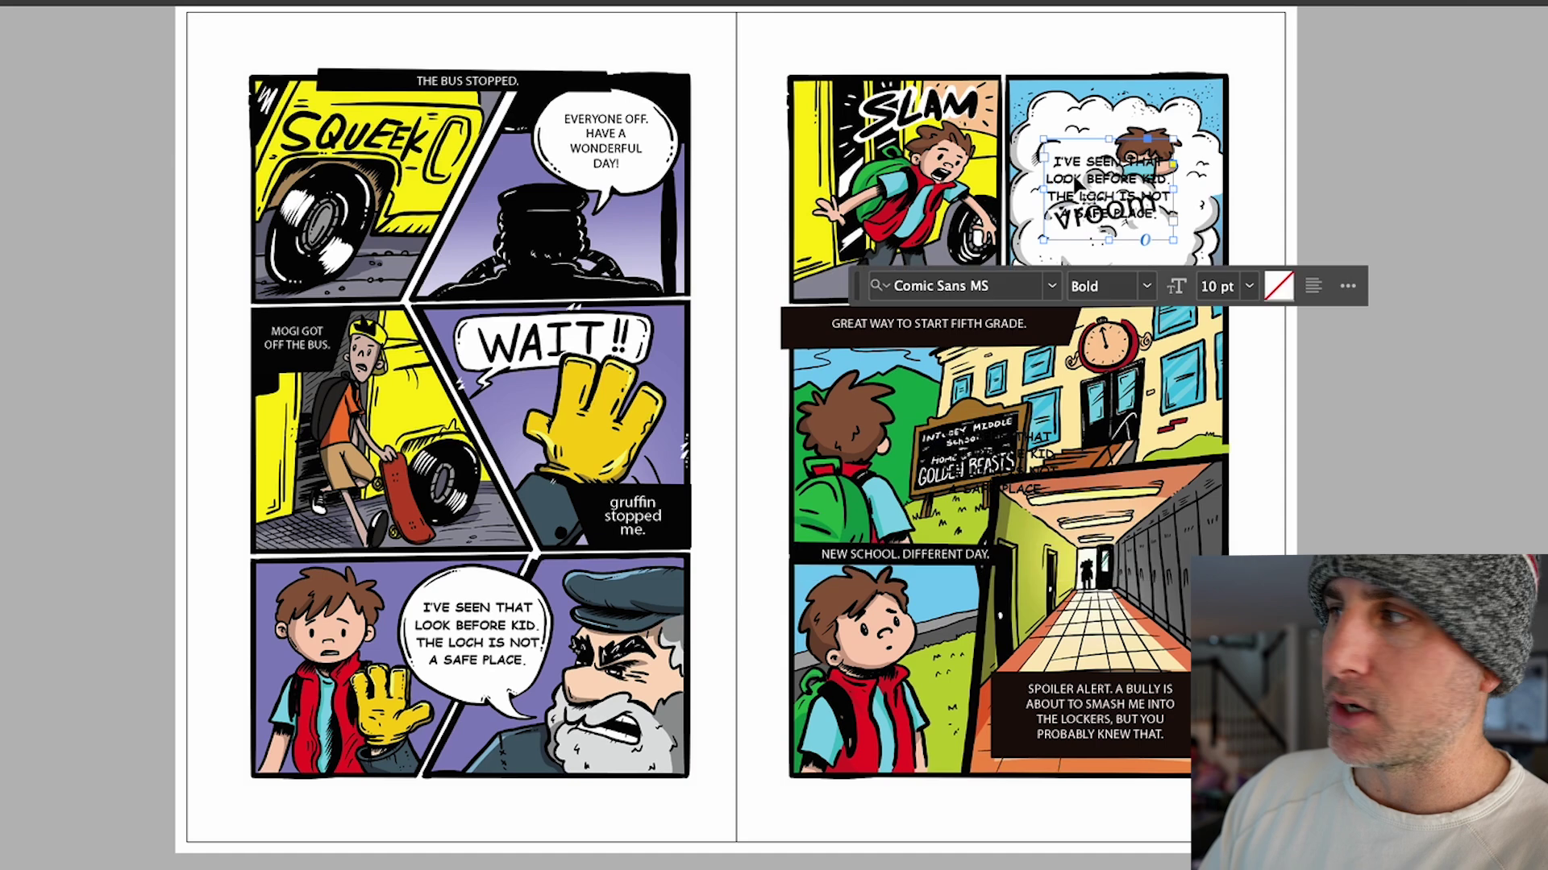
click(1406, 177)
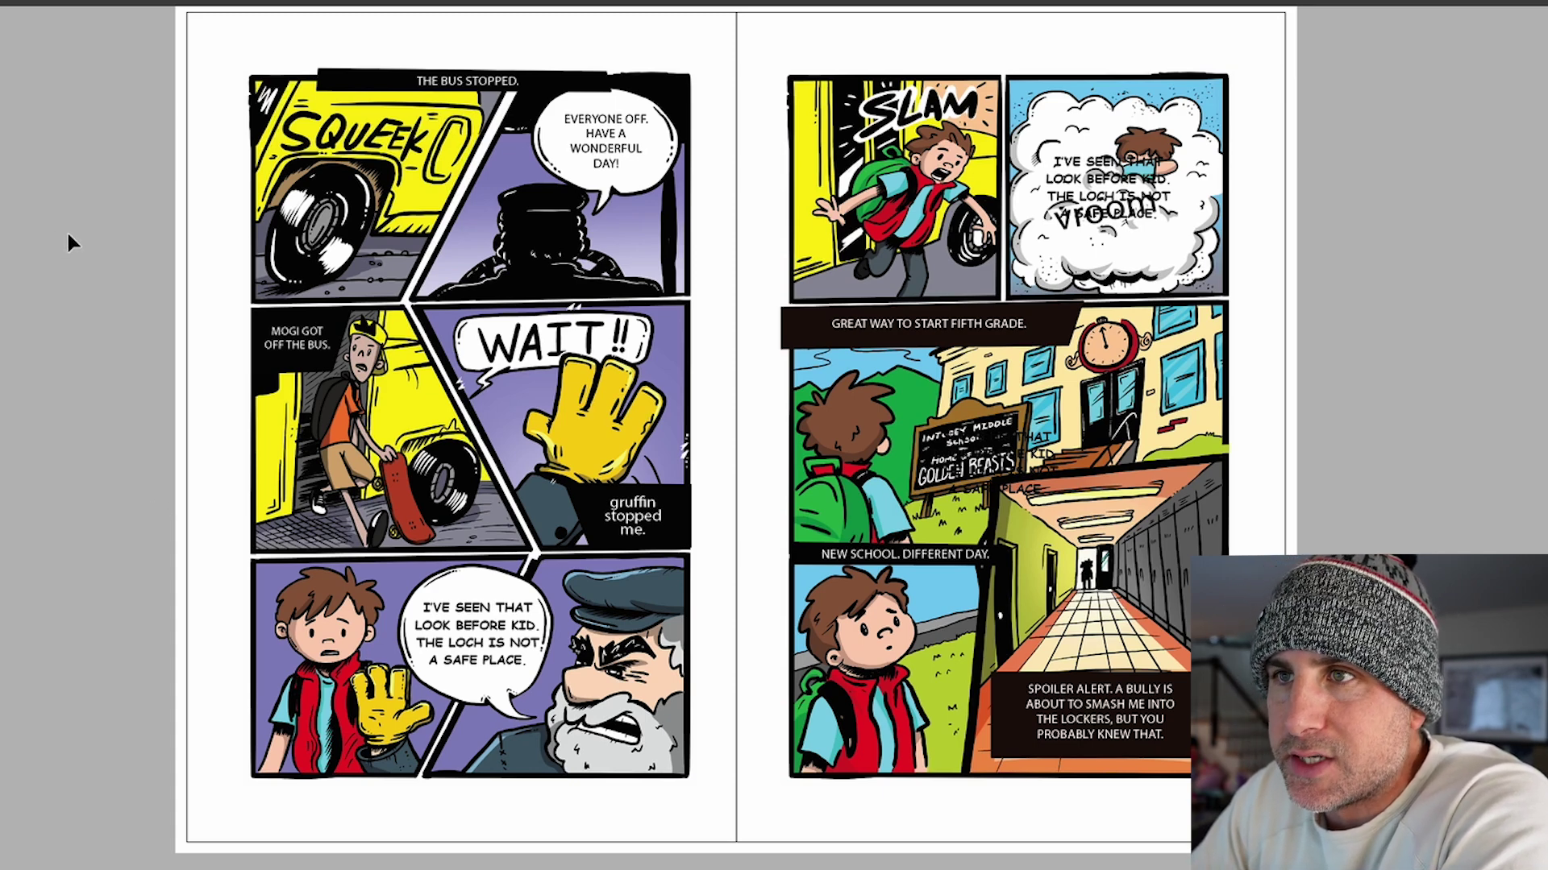
key(super+d)
- Place the black-and-white comic page art across the whole left page
scroll(768, 473, down, 5)
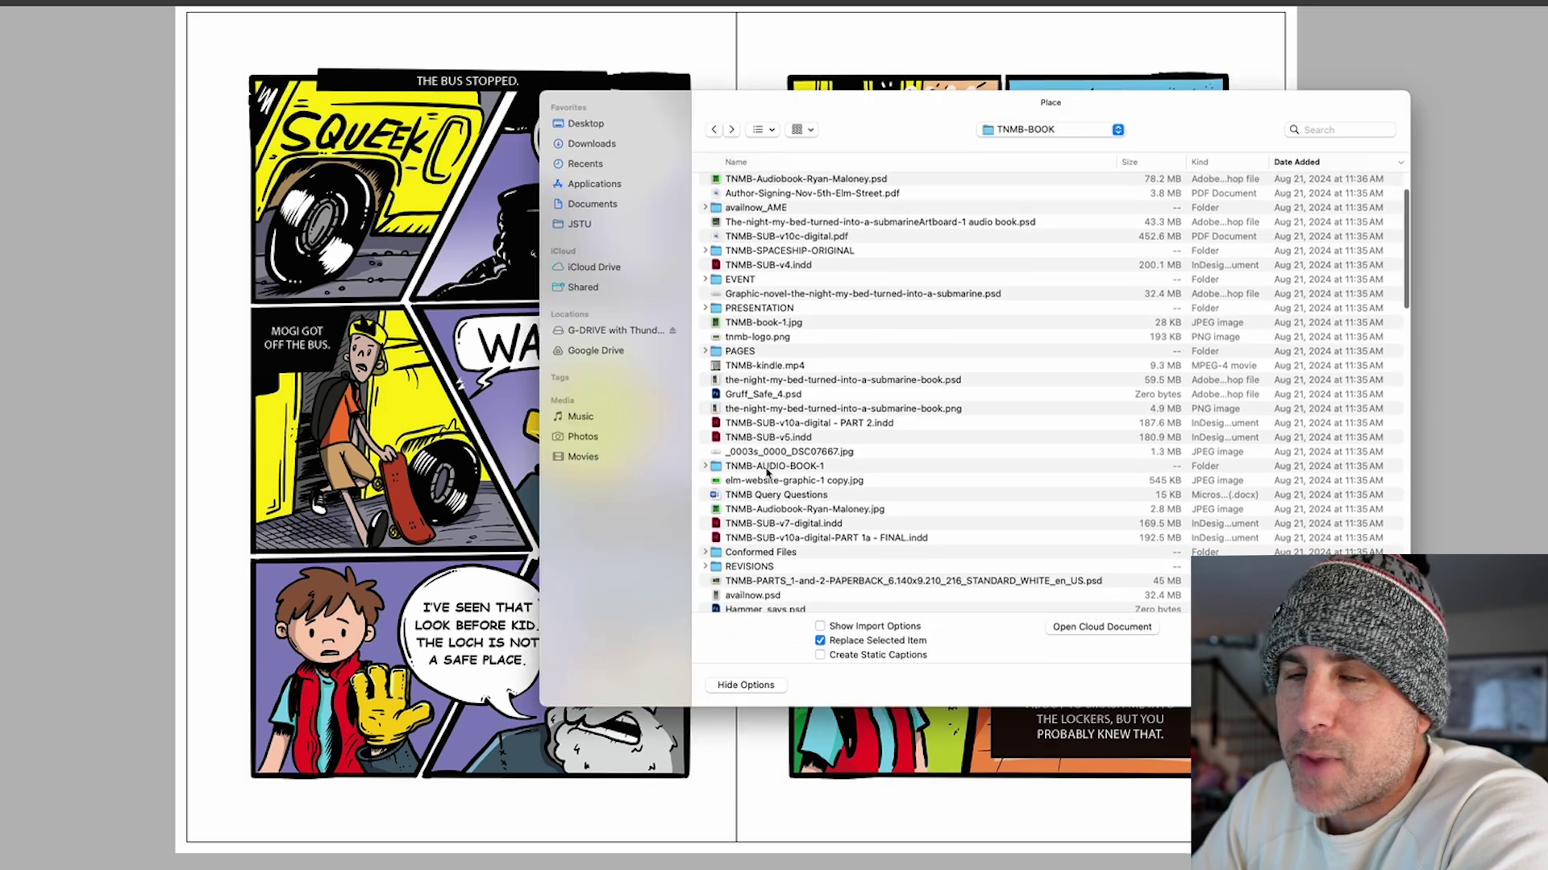
scroll(767, 473, down, 5)
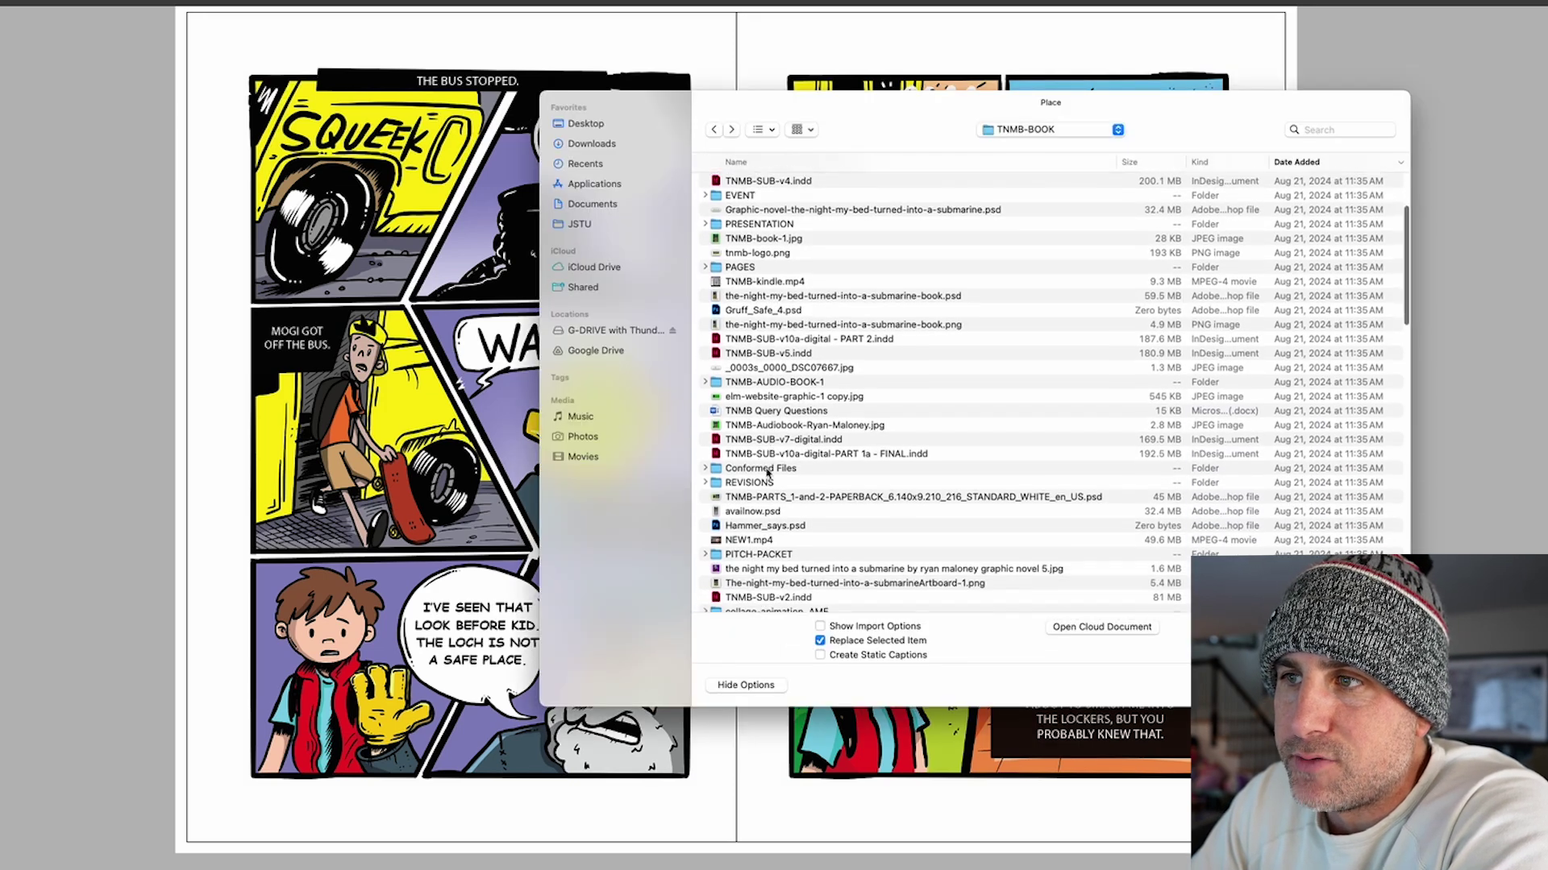
scroll(768, 473, down, 3)
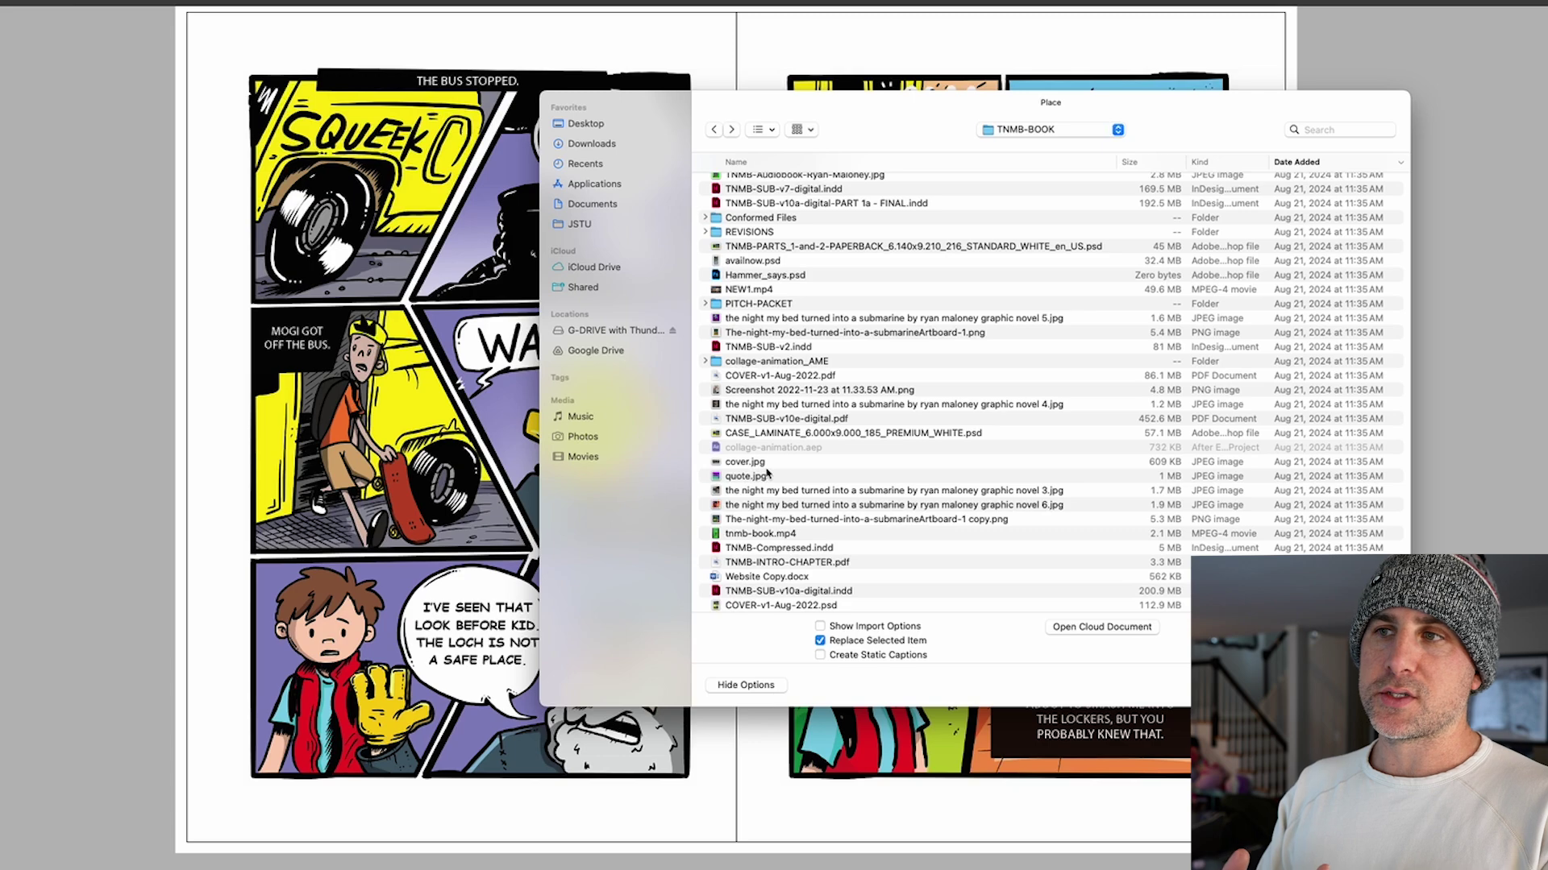
double_click(767, 474)
mouse_move(217, 50)
mouse_down()
mouse_move(687, 645)
mouse_move(753, 787)
mouse_up()
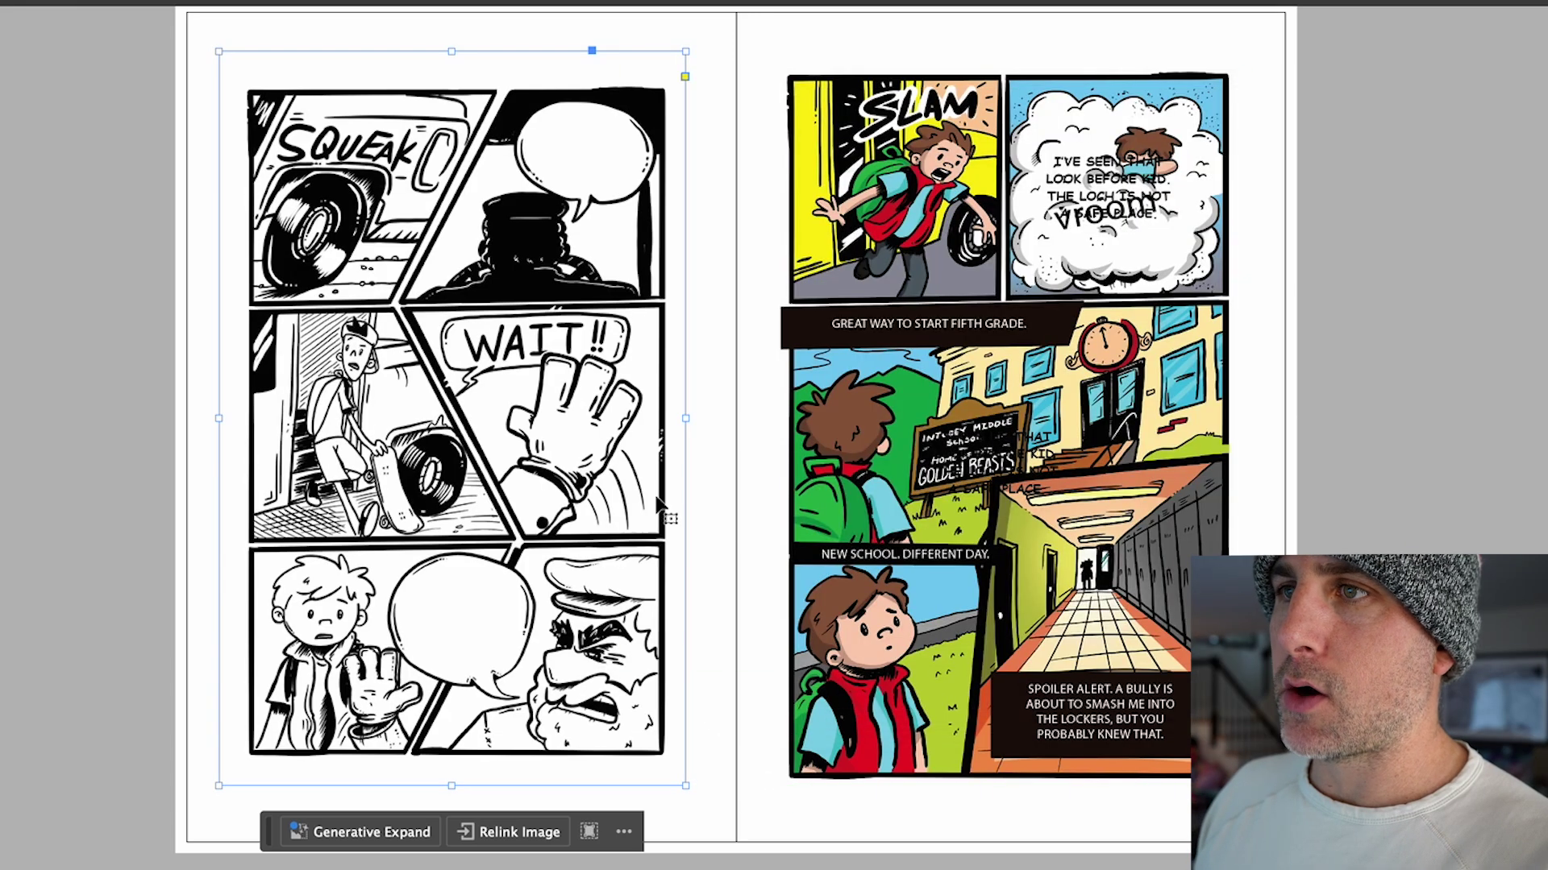
click(49, 253)
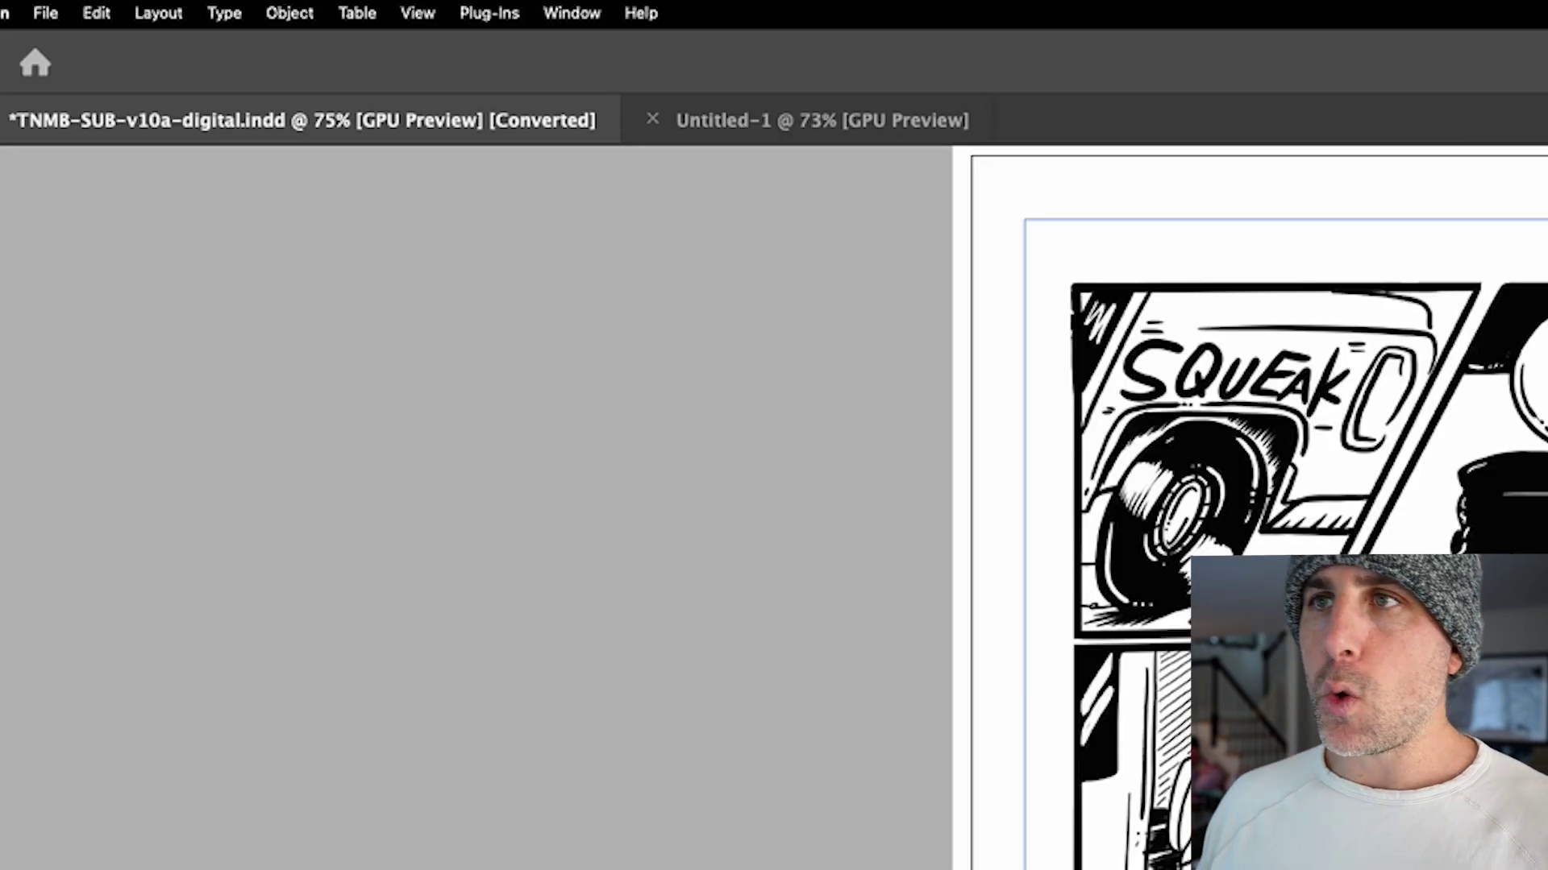
key(super+a)
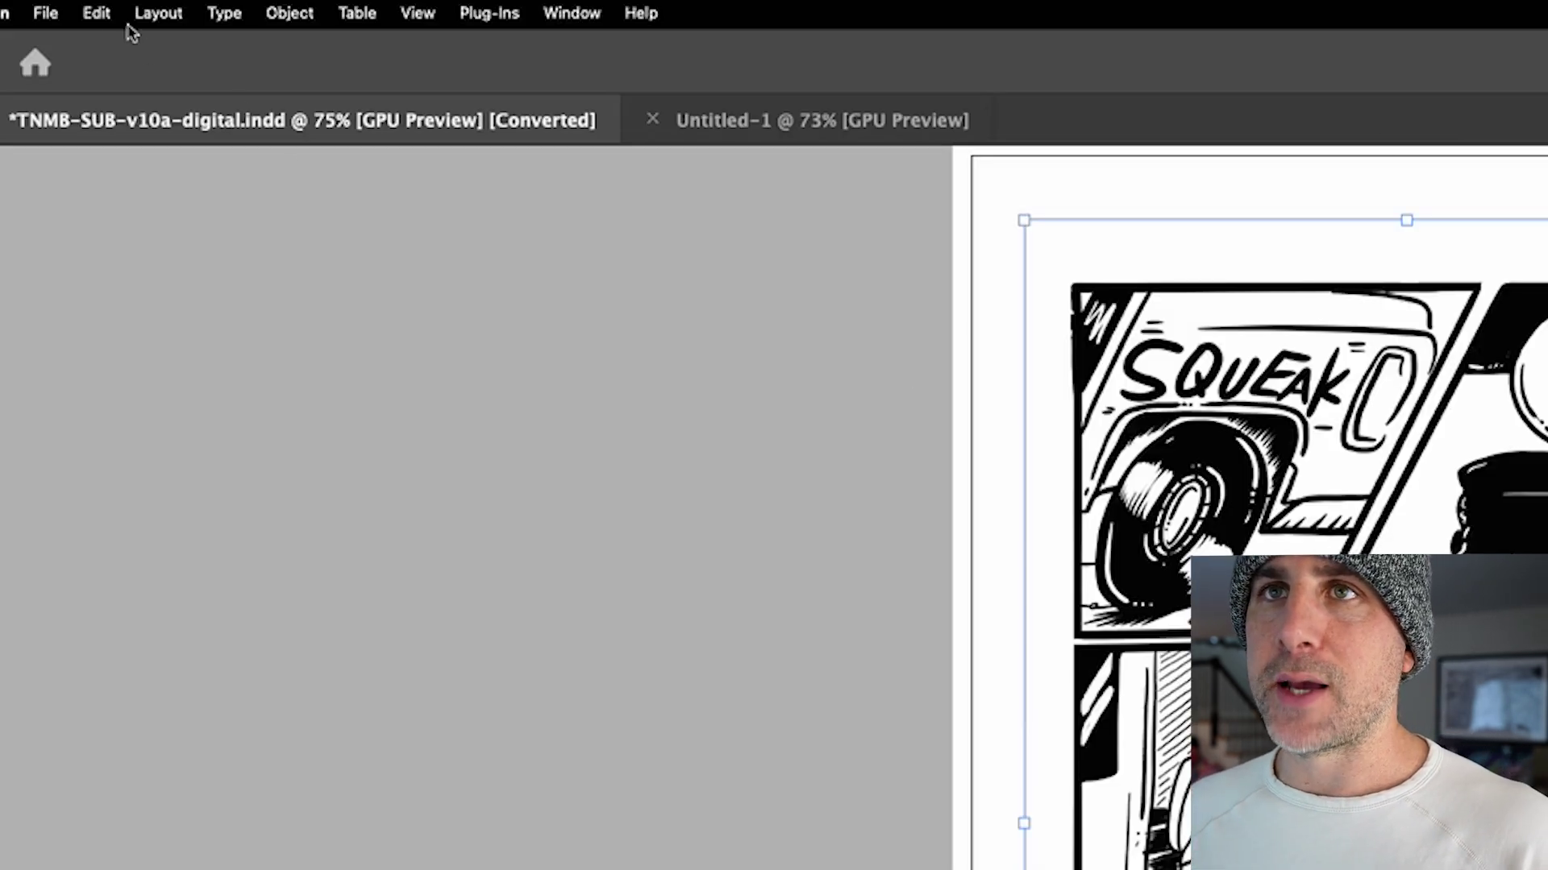
- Relink the left page's image frame to the coloured 29_Bus_Squeak.psd
click(45, 13)
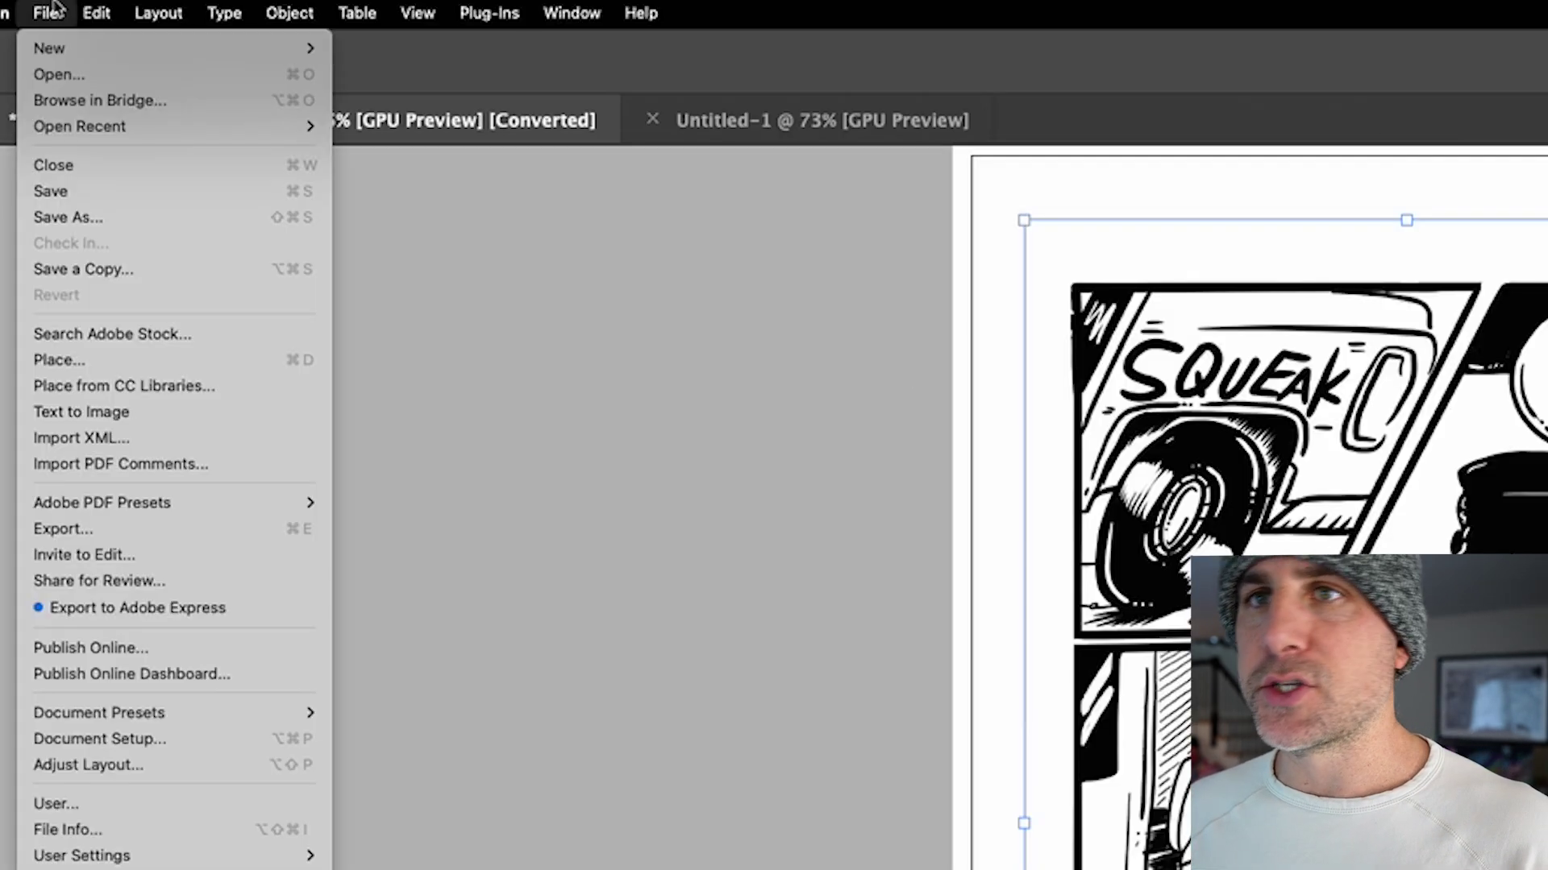
click(125, 364)
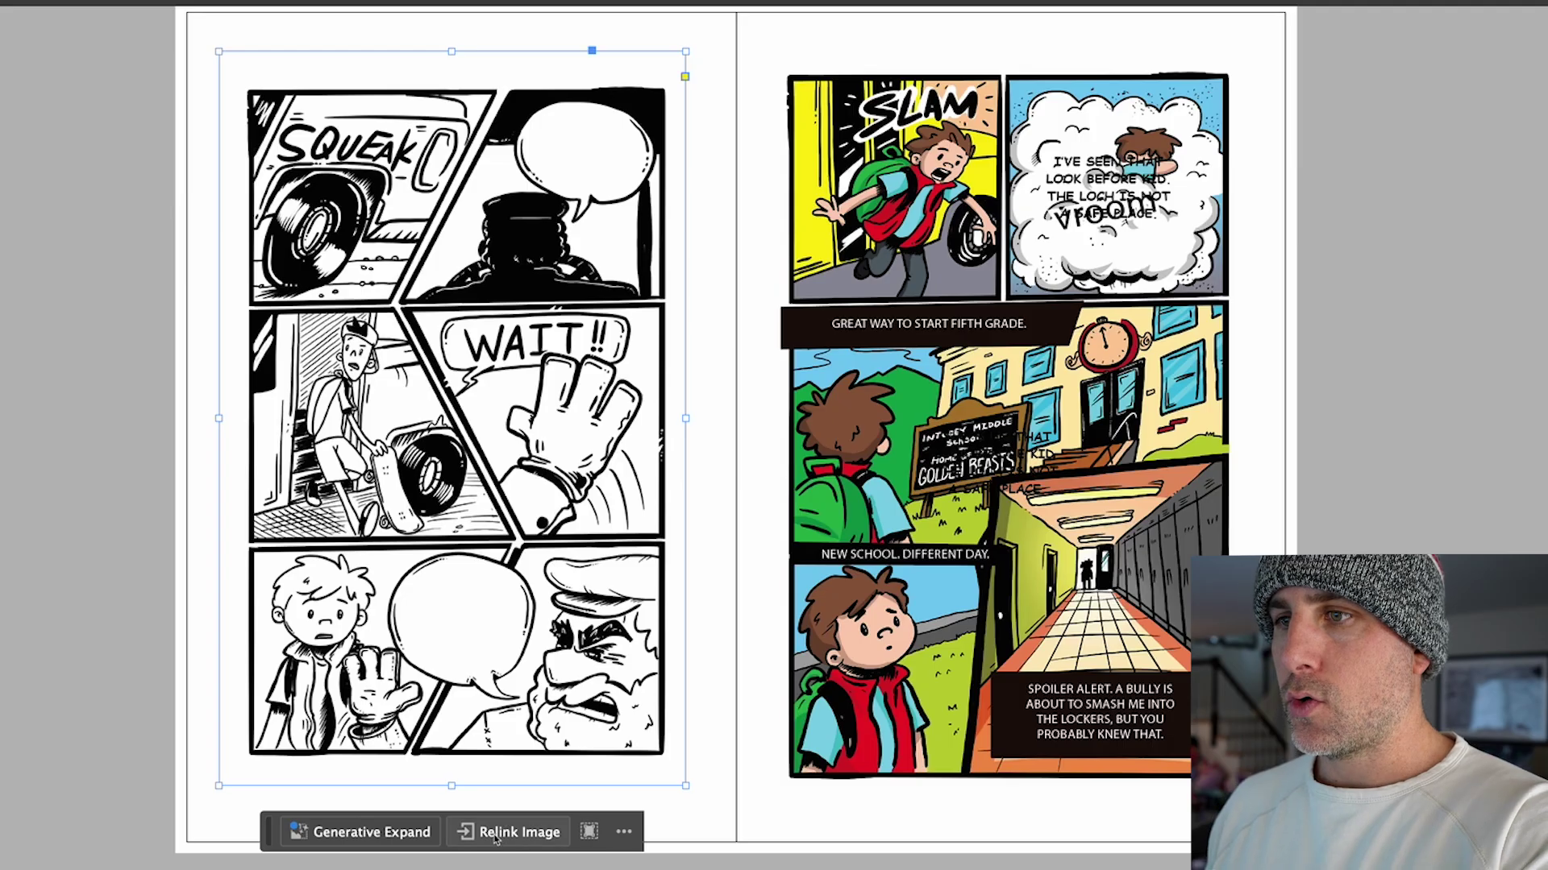
click(496, 839)
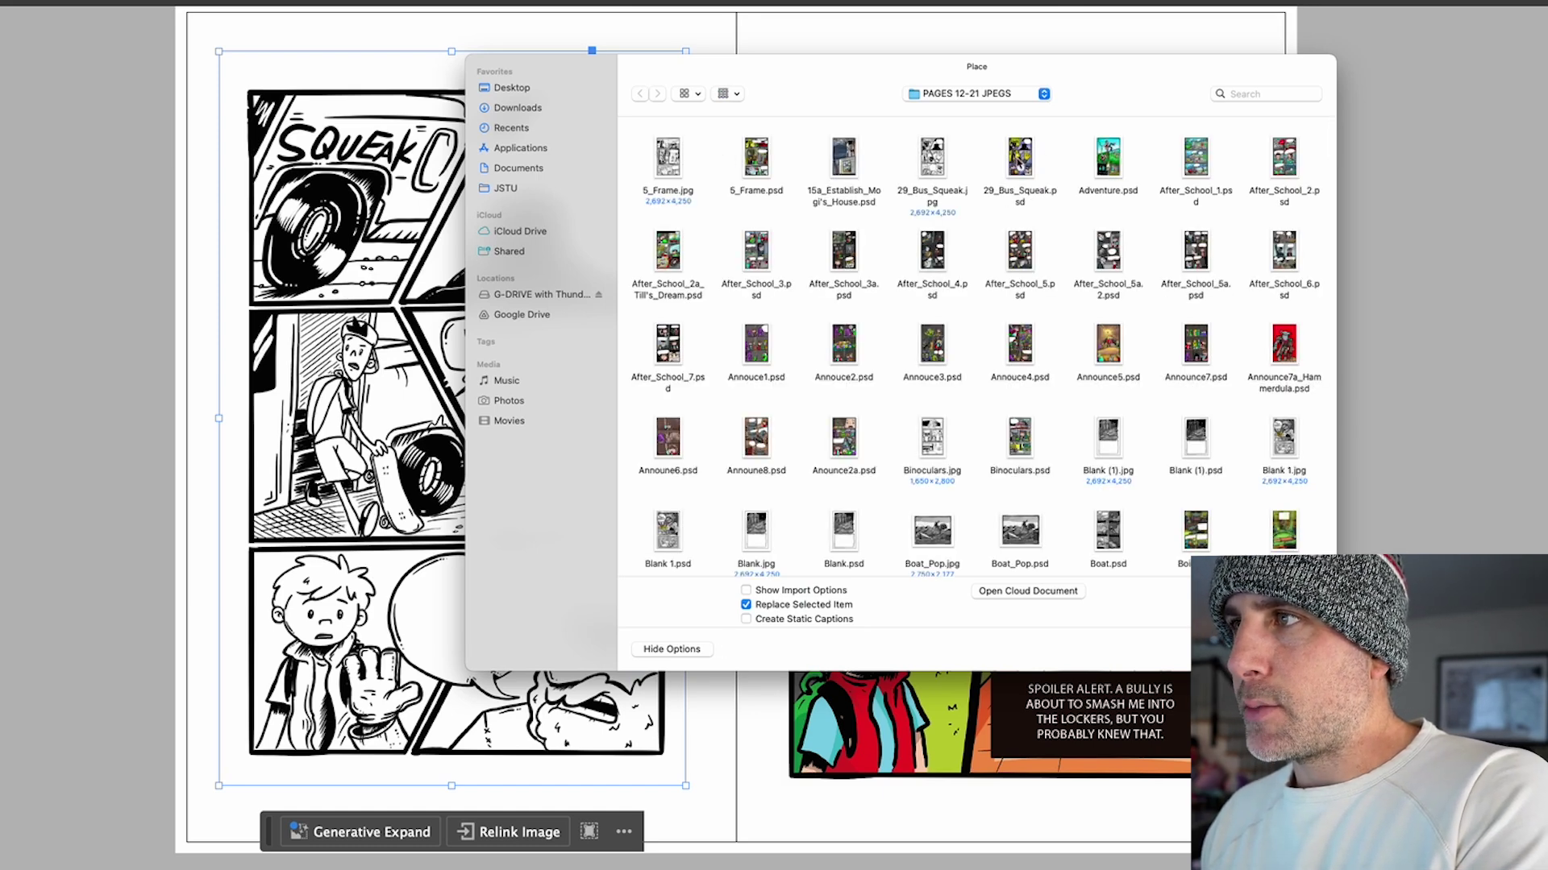
double_click(1020, 161)
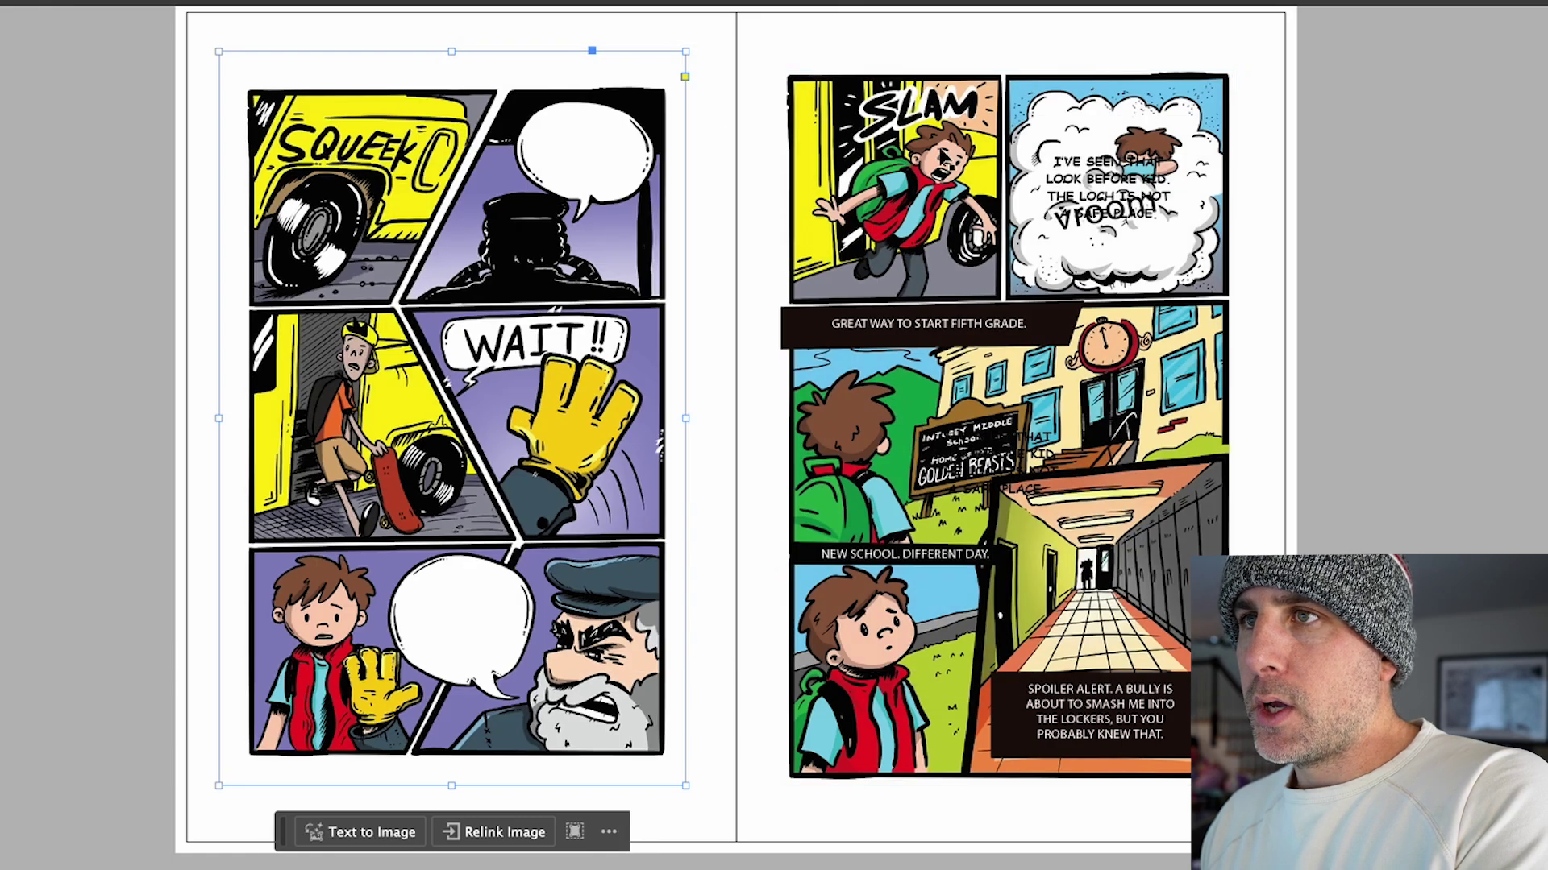
- Delete all the comic panels from the left page
click(41, 187)
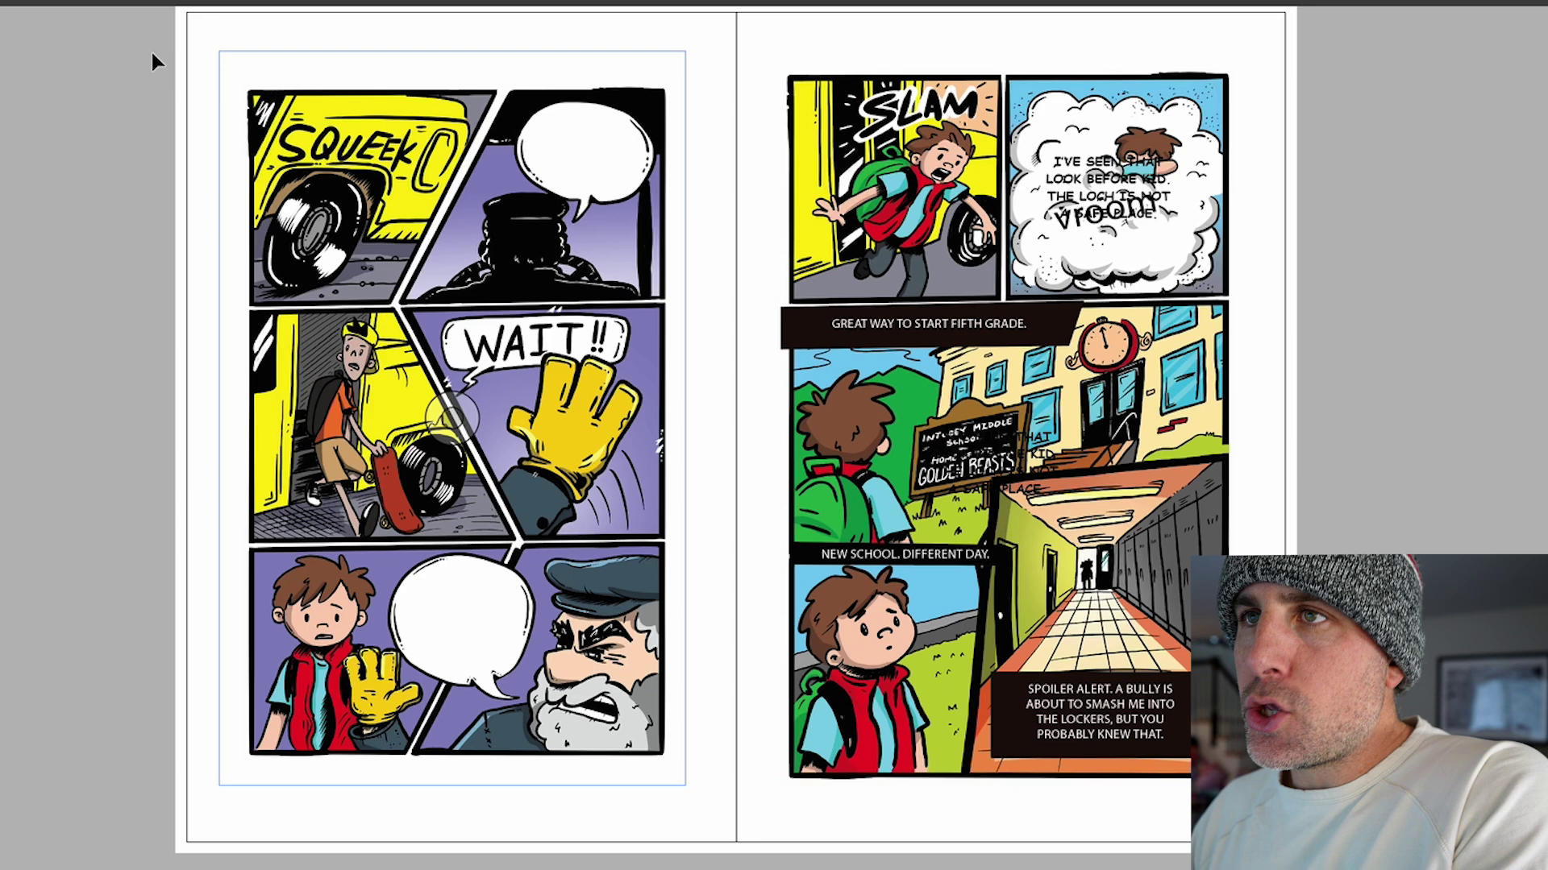
drag(167, 40, 677, 787)
key(Delete)
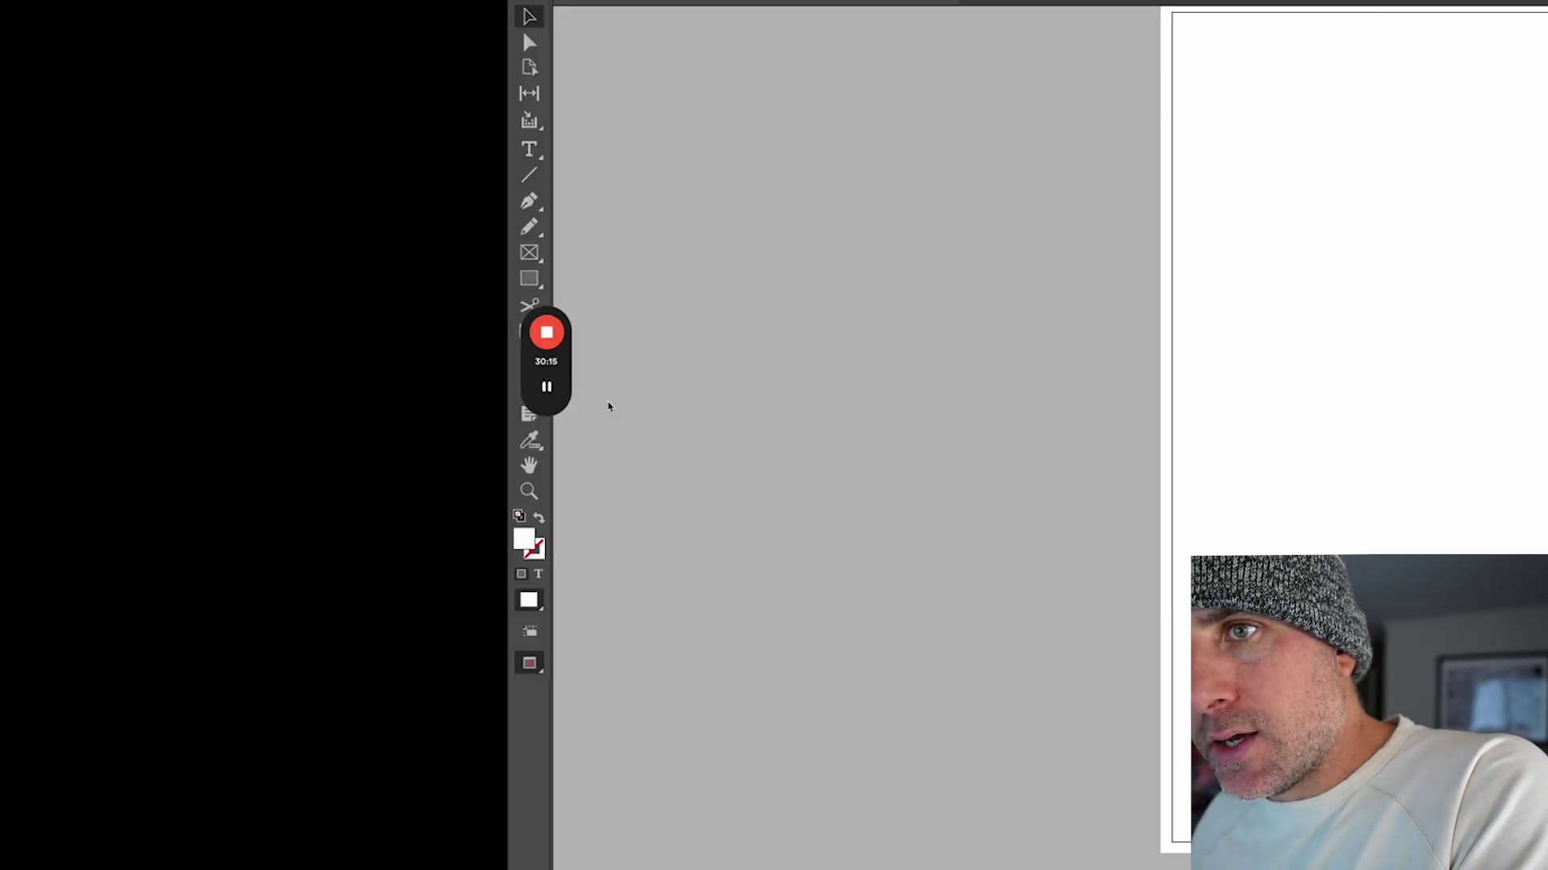
- Draw the top rectangle panel frame on the left page and duplicate it downward
drag(546, 367, 619, 483)
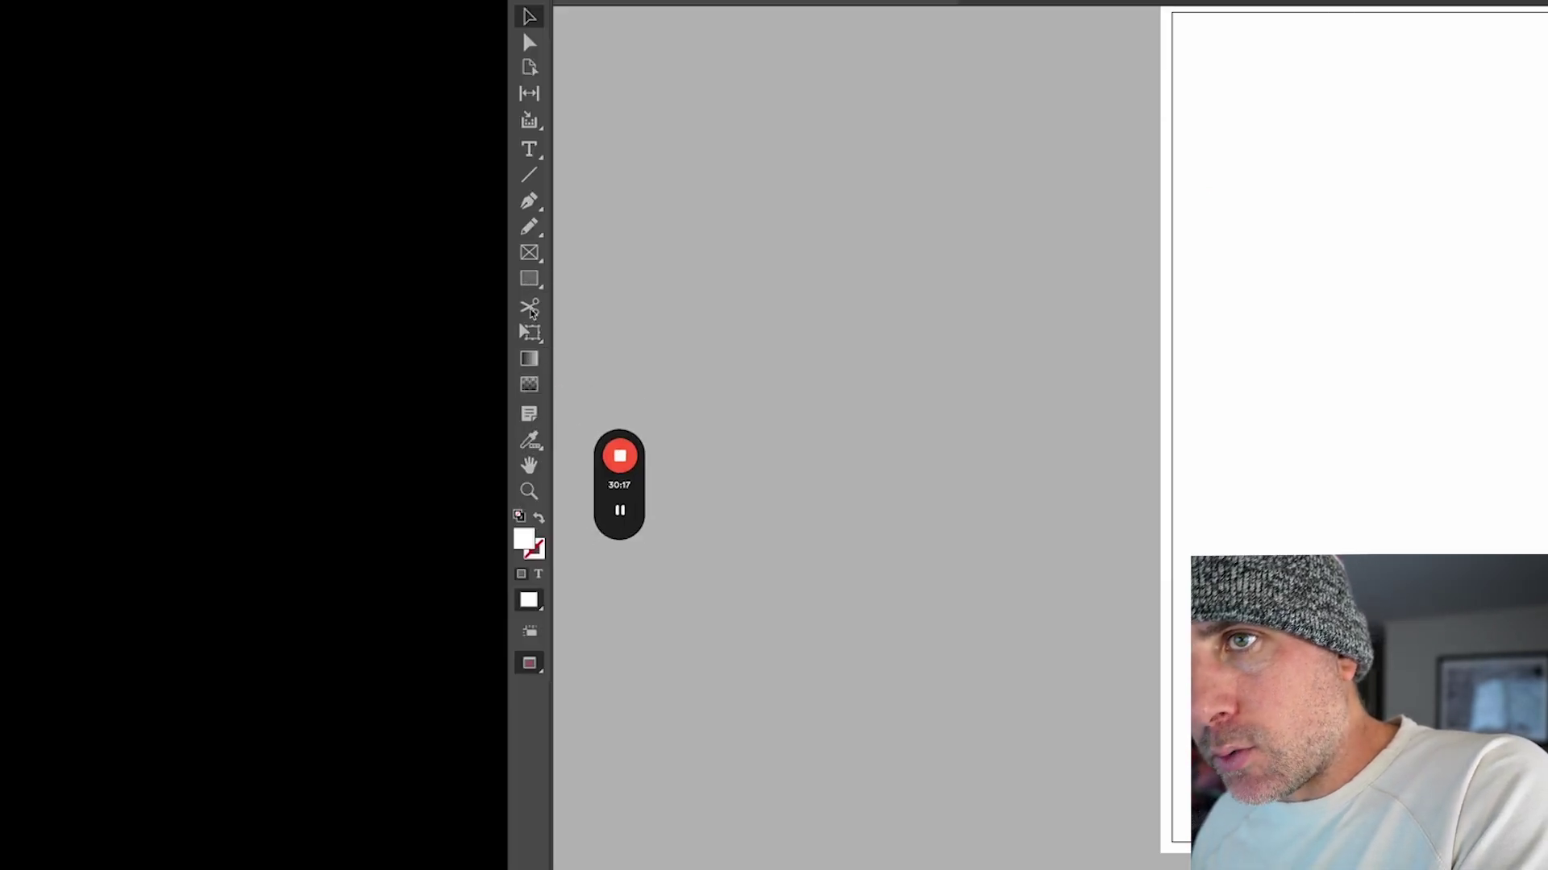
click(529, 280)
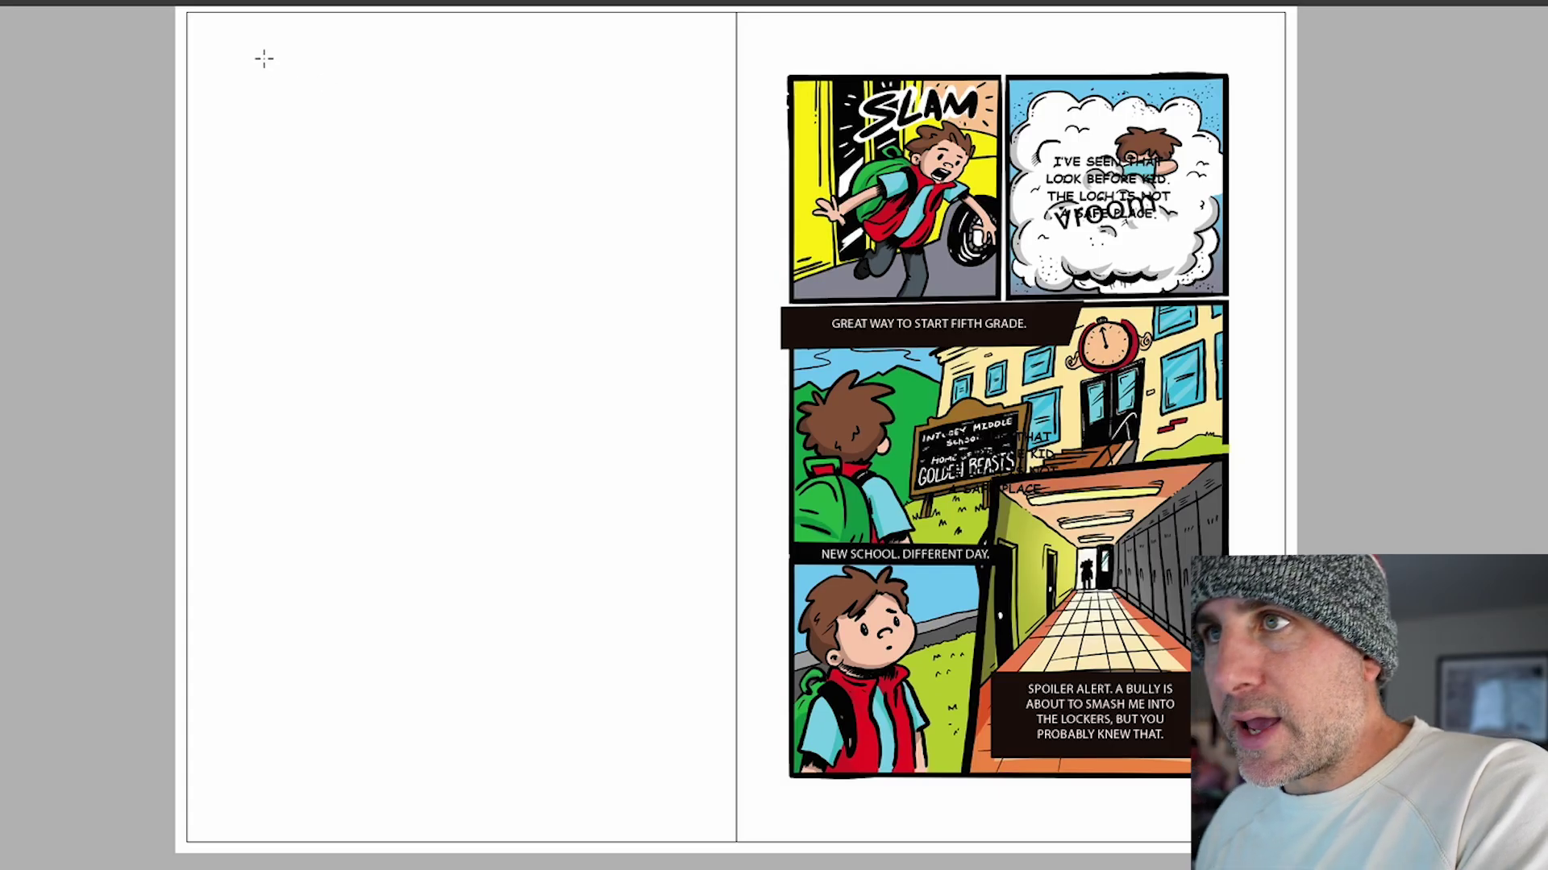
drag(245, 76, 680, 311)
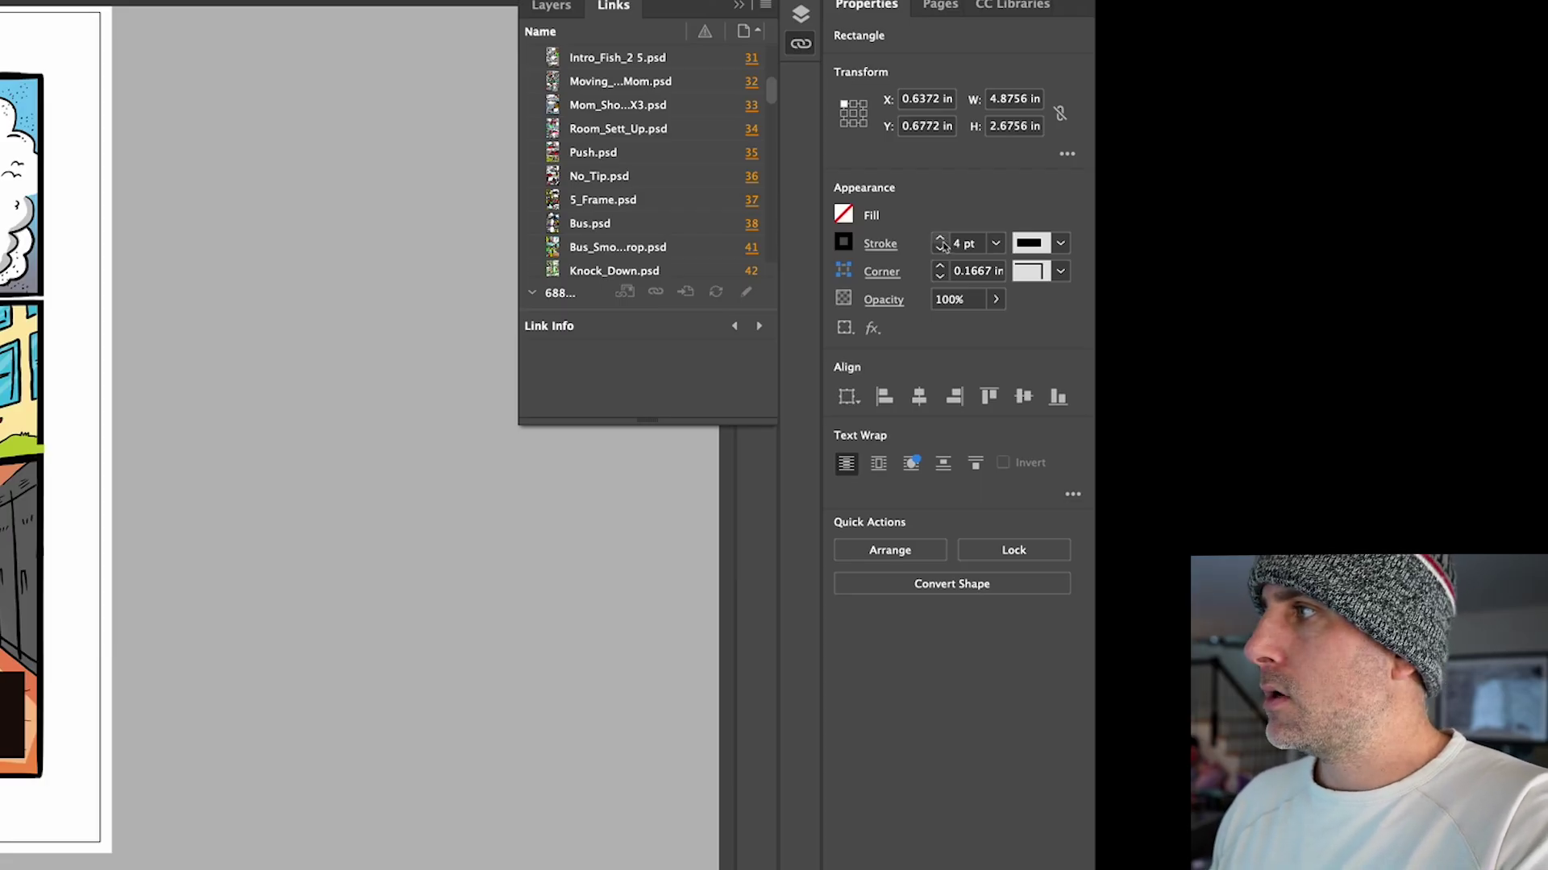
key(ctrl+shift+a)
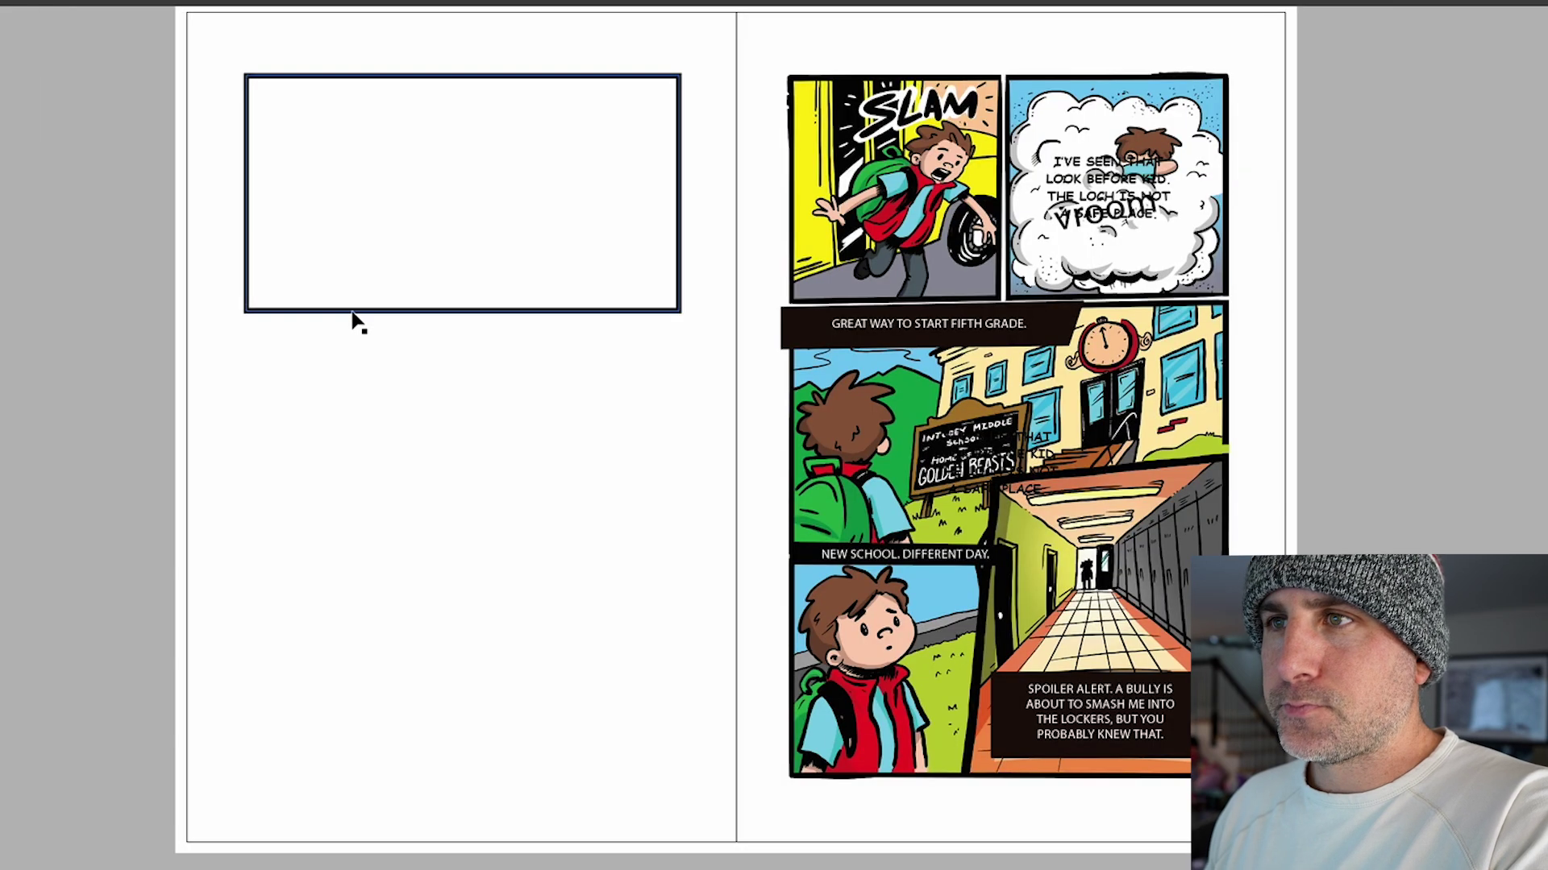
click(353, 313)
drag(349, 313, 369, 813)
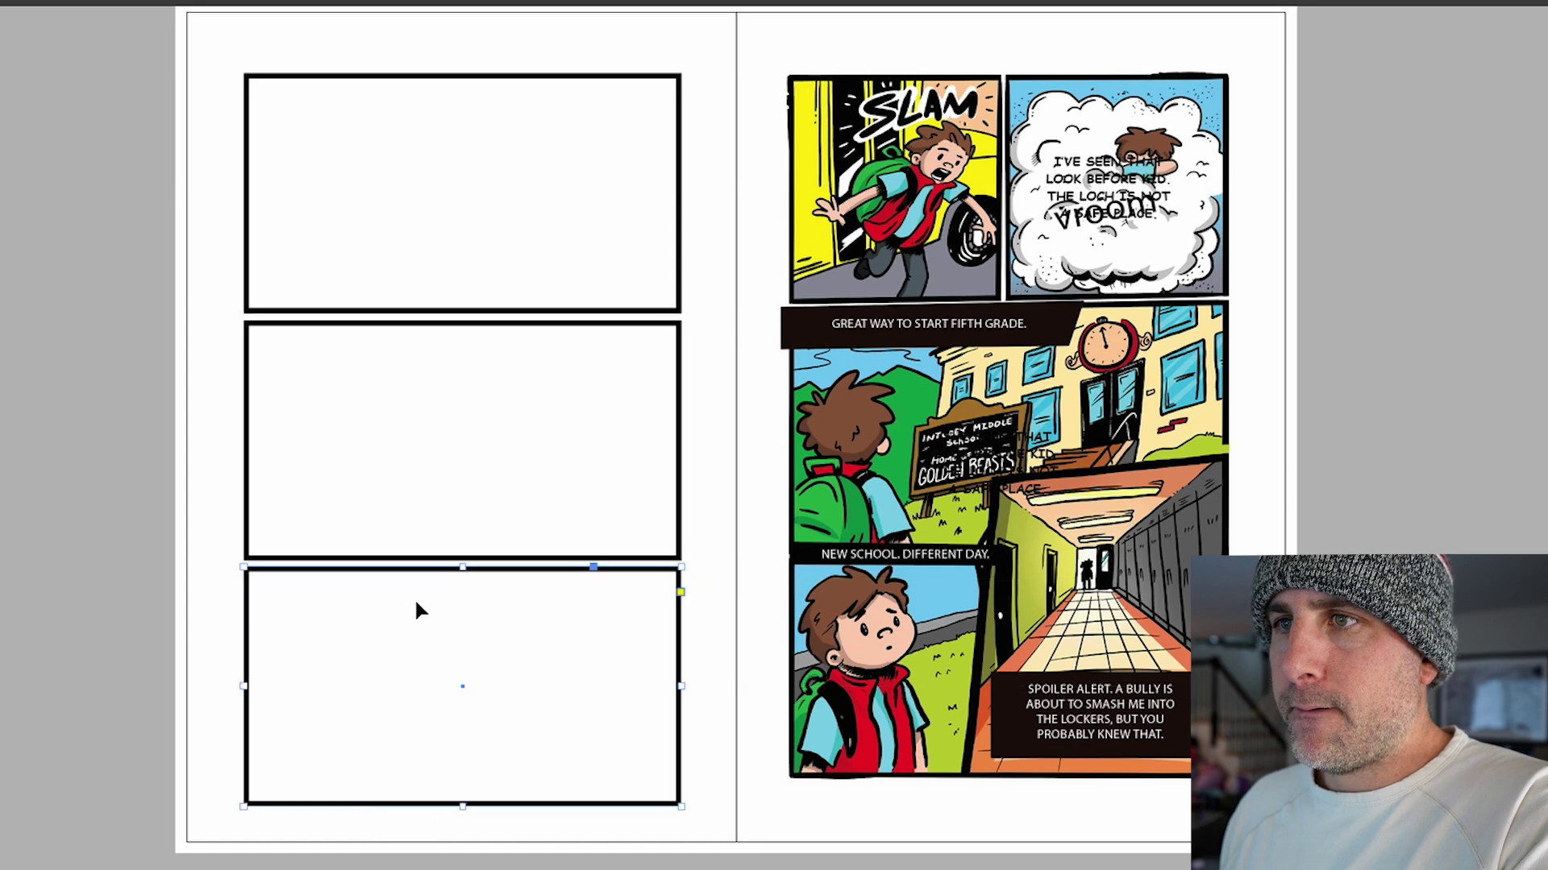
- Shrink the three stacked panel frames slightly so they fit within the page
shift+click(355, 283)
shift+click(345, 331)
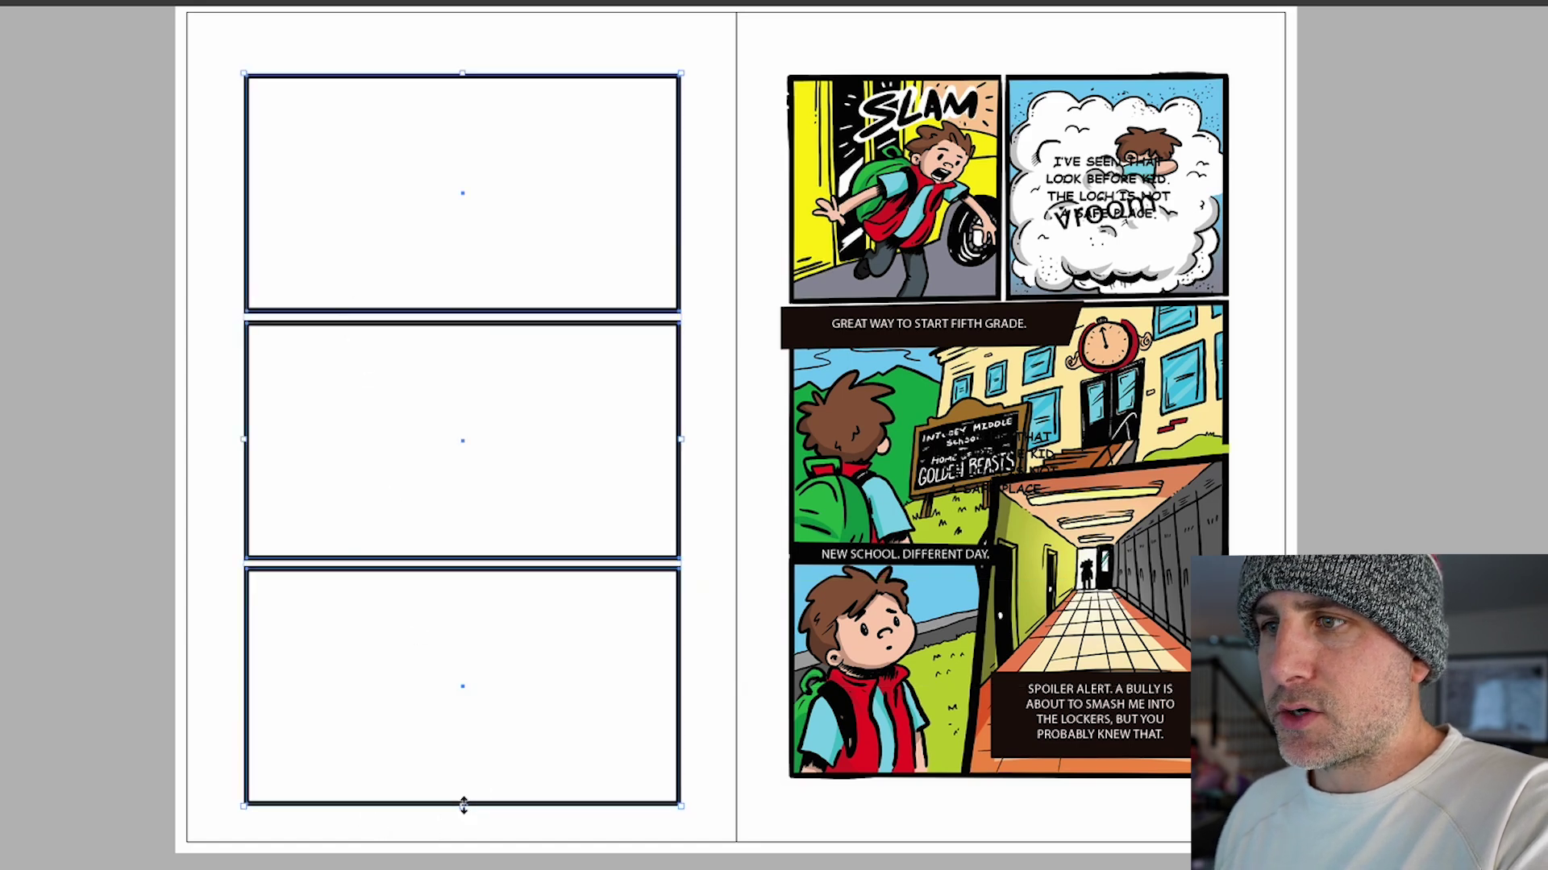
drag(463, 806, 470, 773)
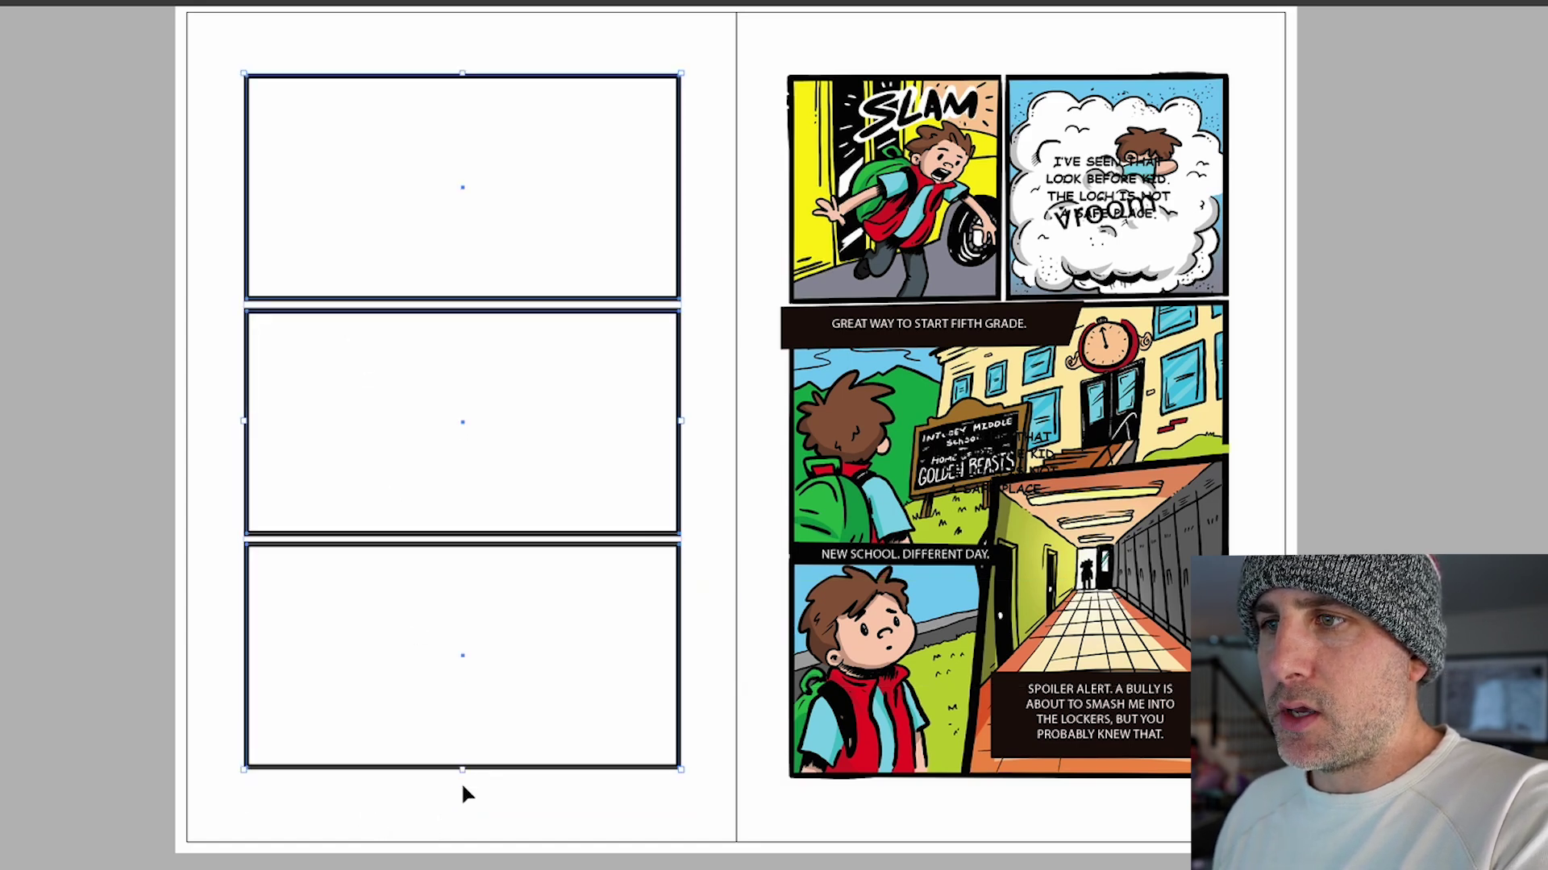
click(447, 797)
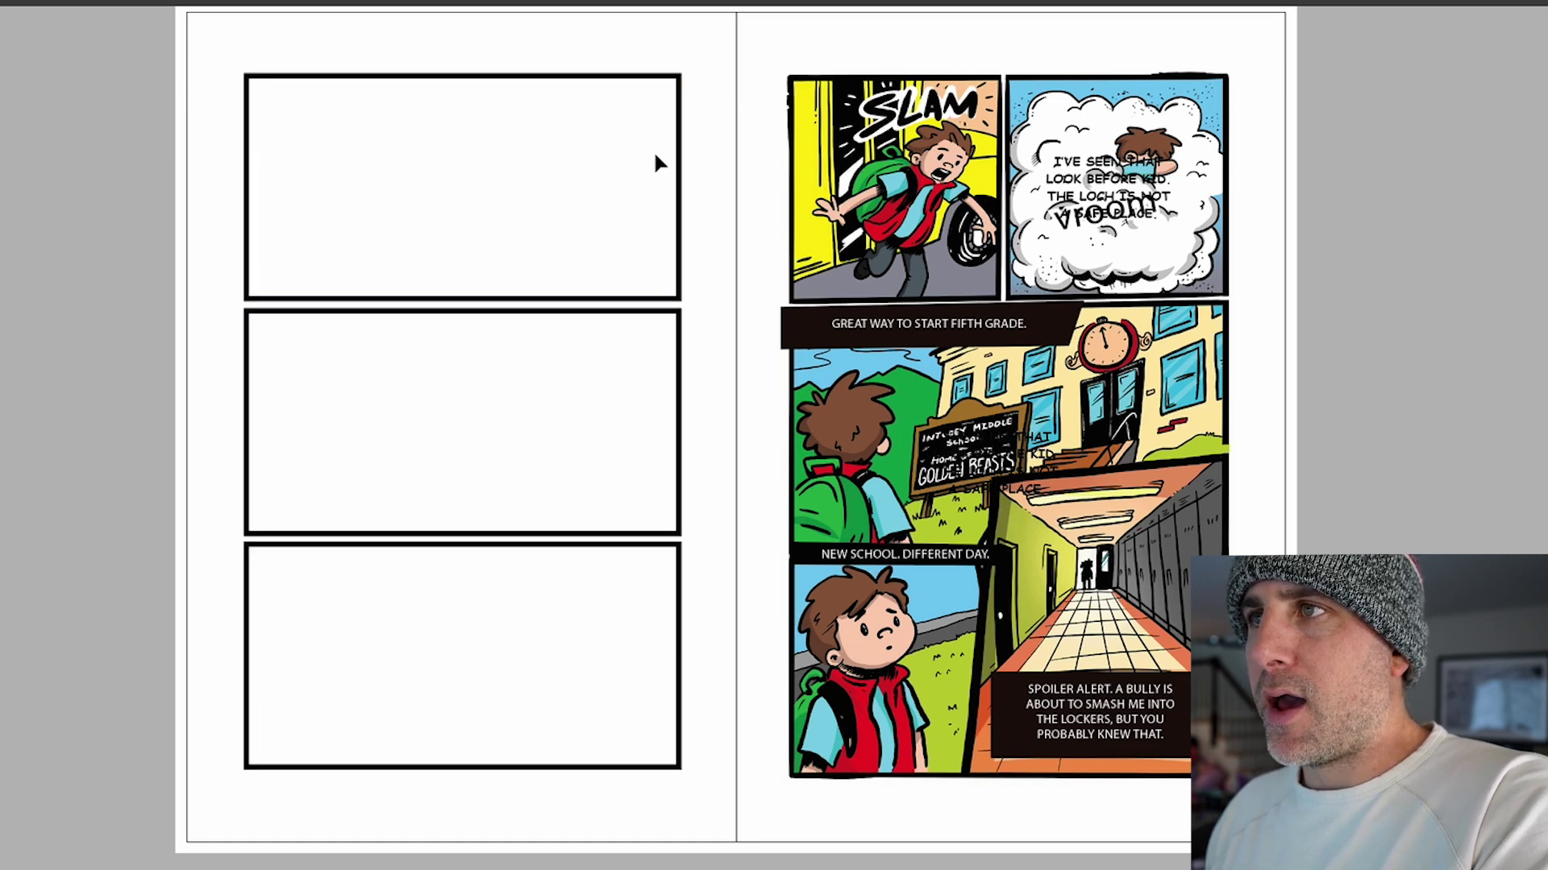
- Narrow the middle panel to the left half and add a copy as the right middle panel
click(678, 392)
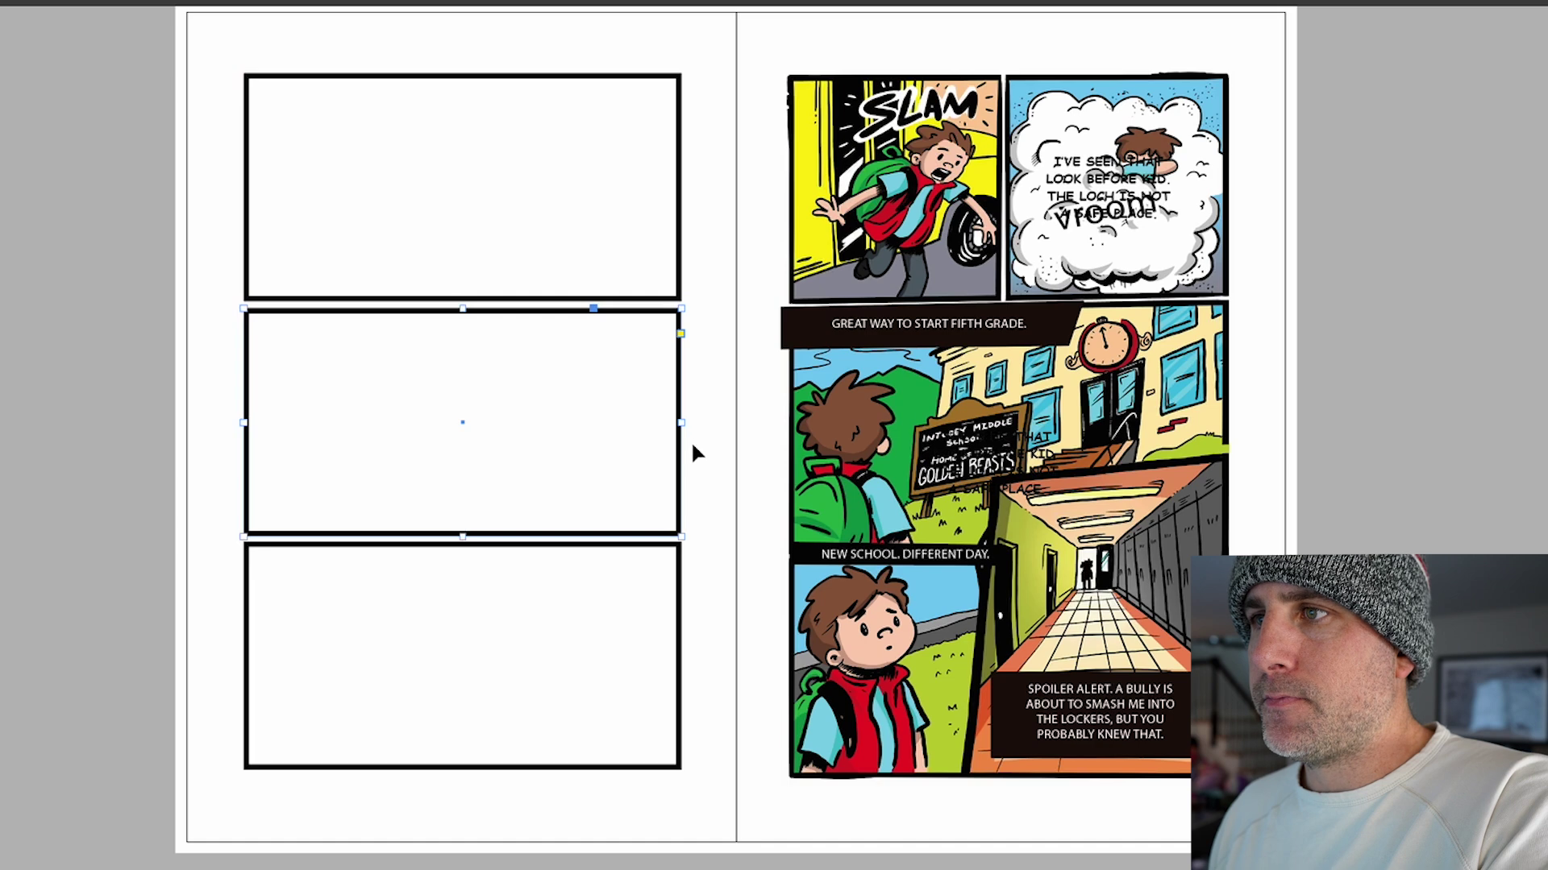
mouse_move(680, 423)
mouse_down()
mouse_move(448, 419)
mouse_move(460, 404)
mouse_move(680, 404)
mouse_up()
click(448, 425)
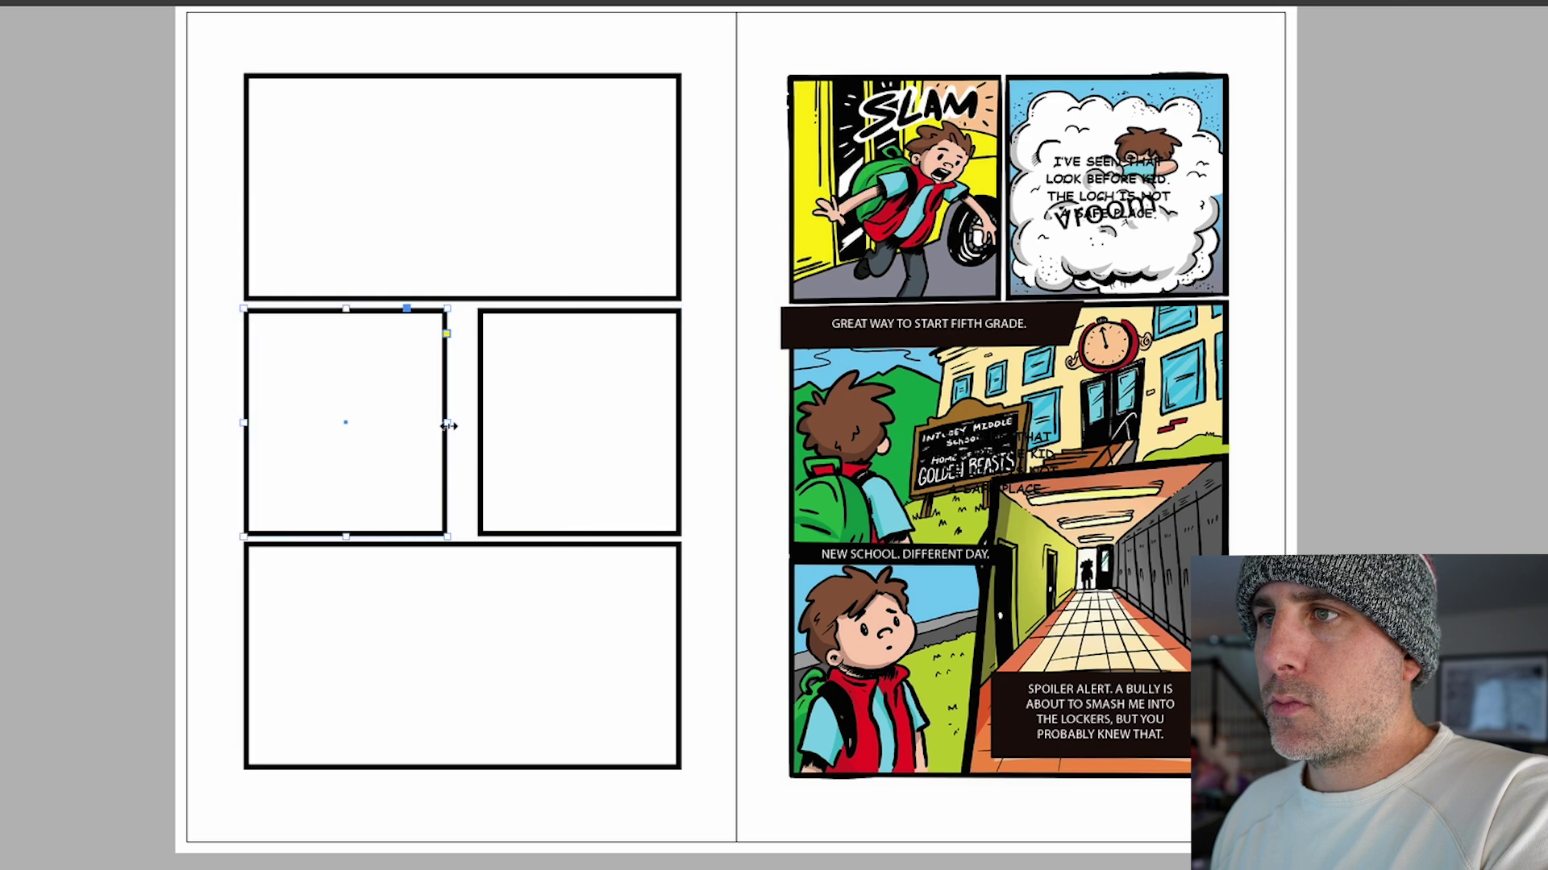
drag(449, 425, 461, 422)
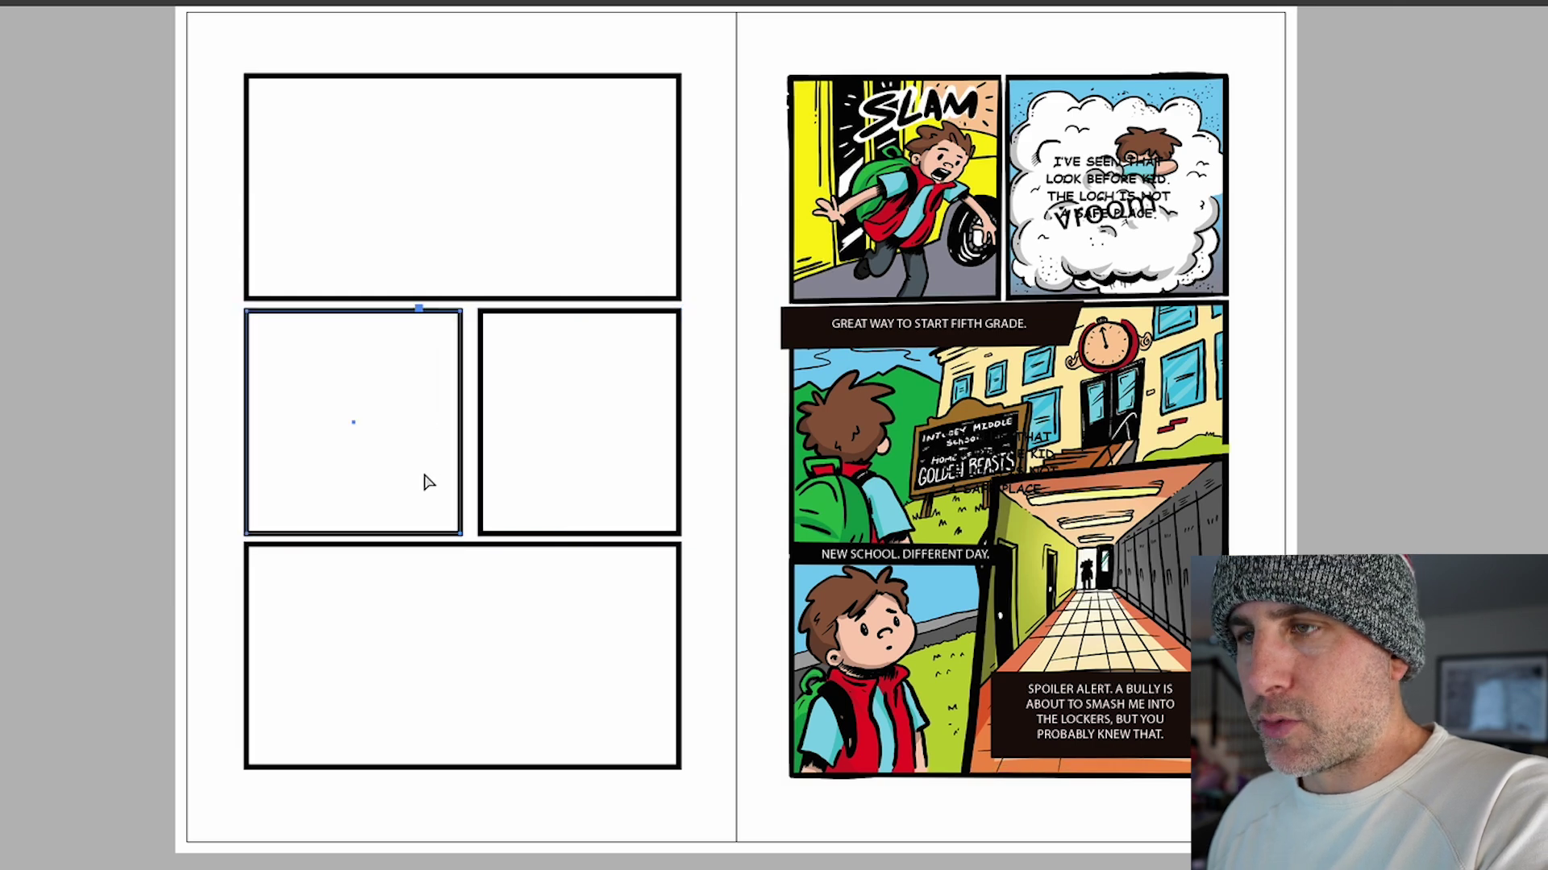
- Slant the middle gutter by shifting the inner bottom corners left and the top corners right
drag(416, 503, 522, 555)
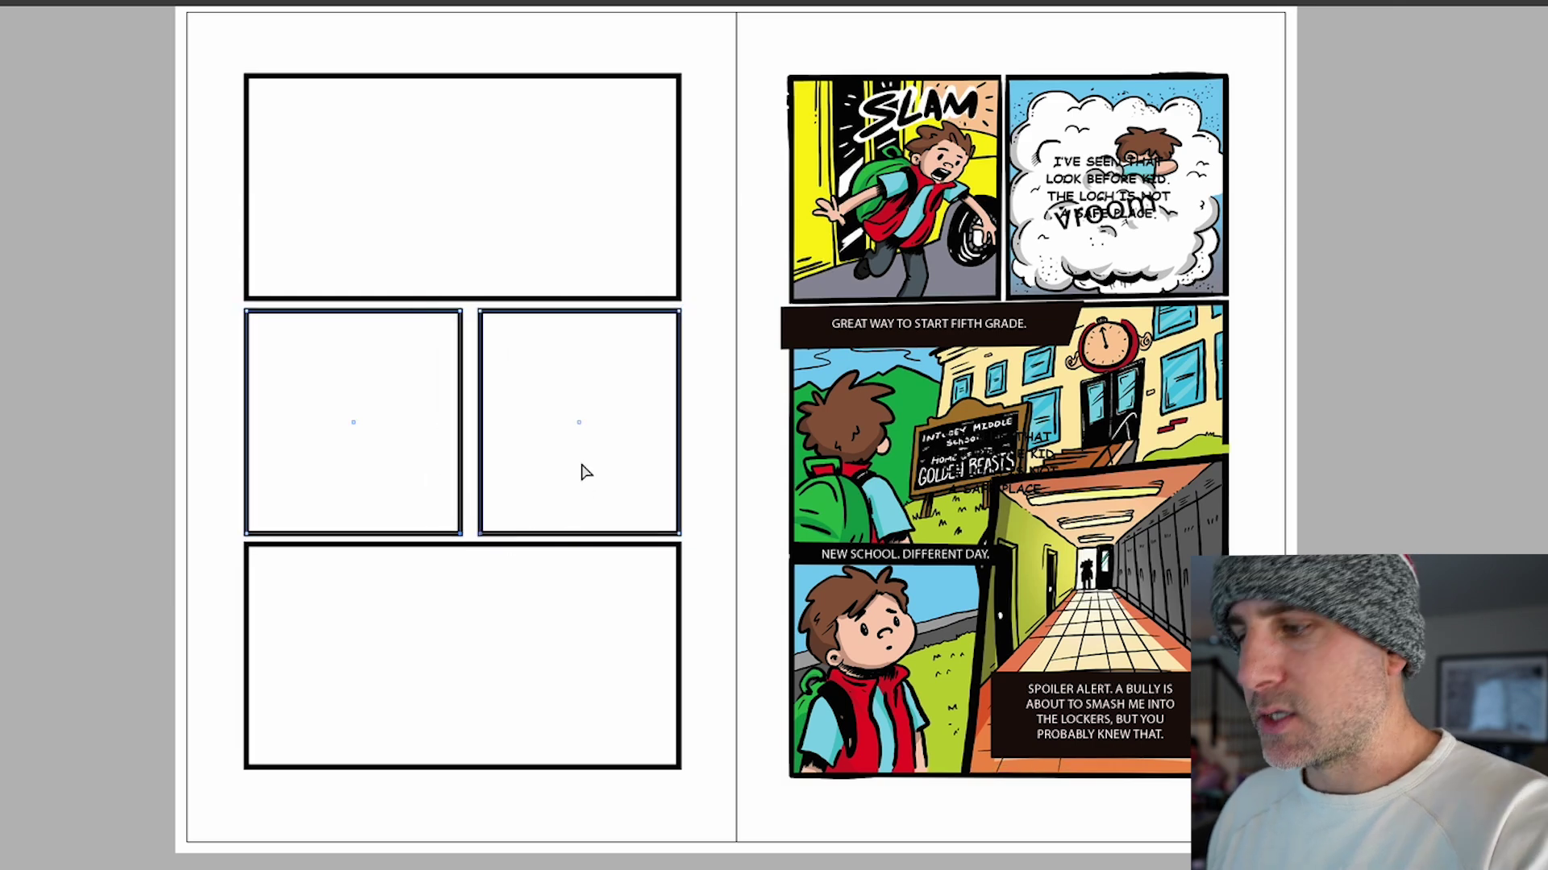
key(shift+Left)
key(shift+Left)
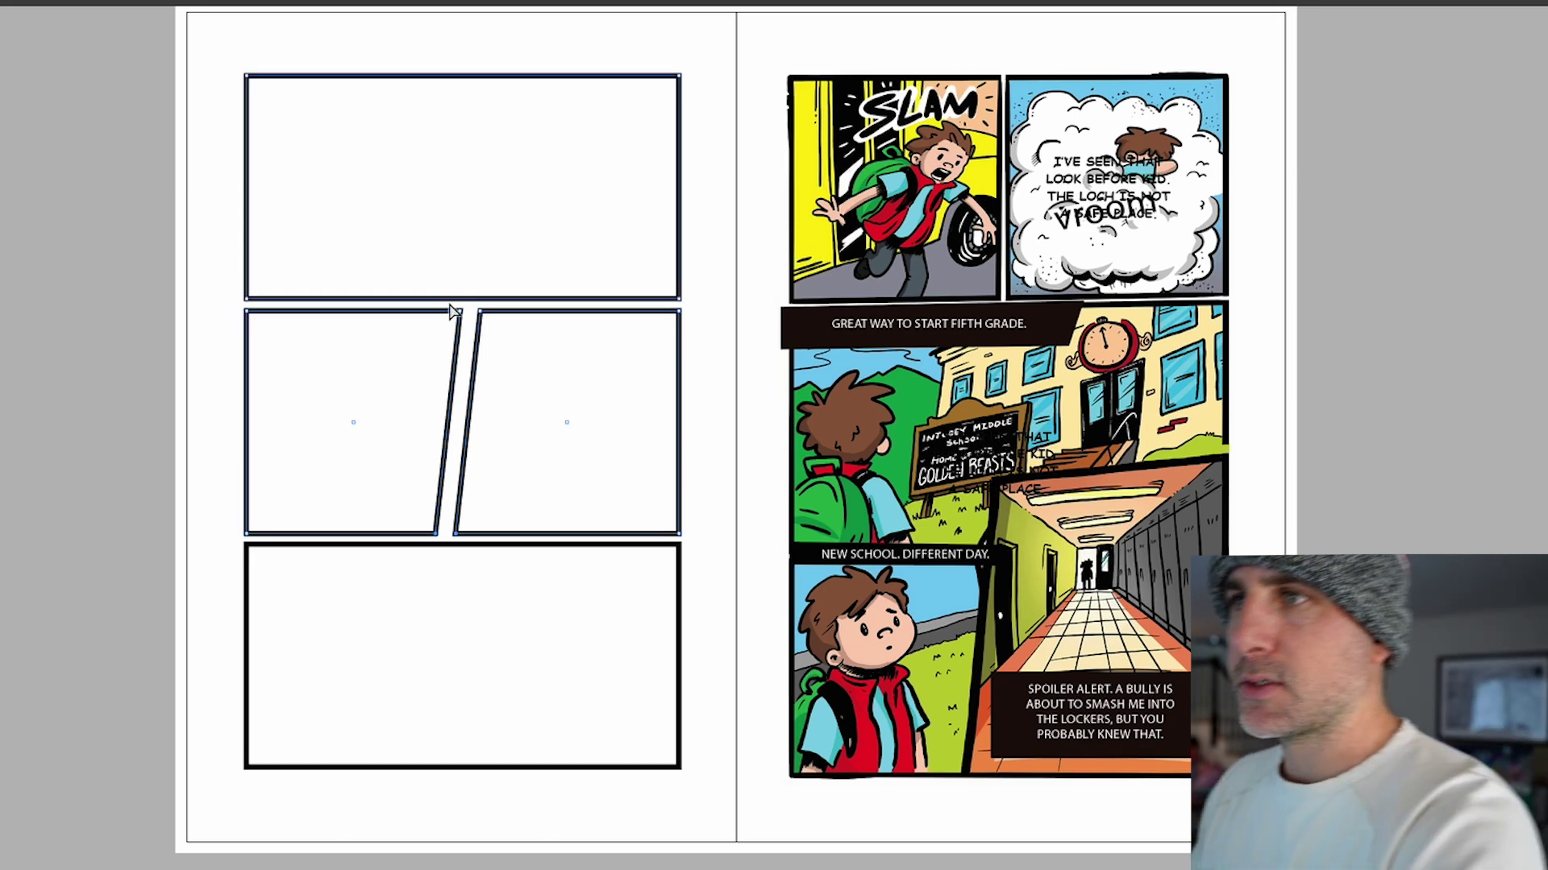
drag(485, 327, 529, 314)
key(shift+Right)
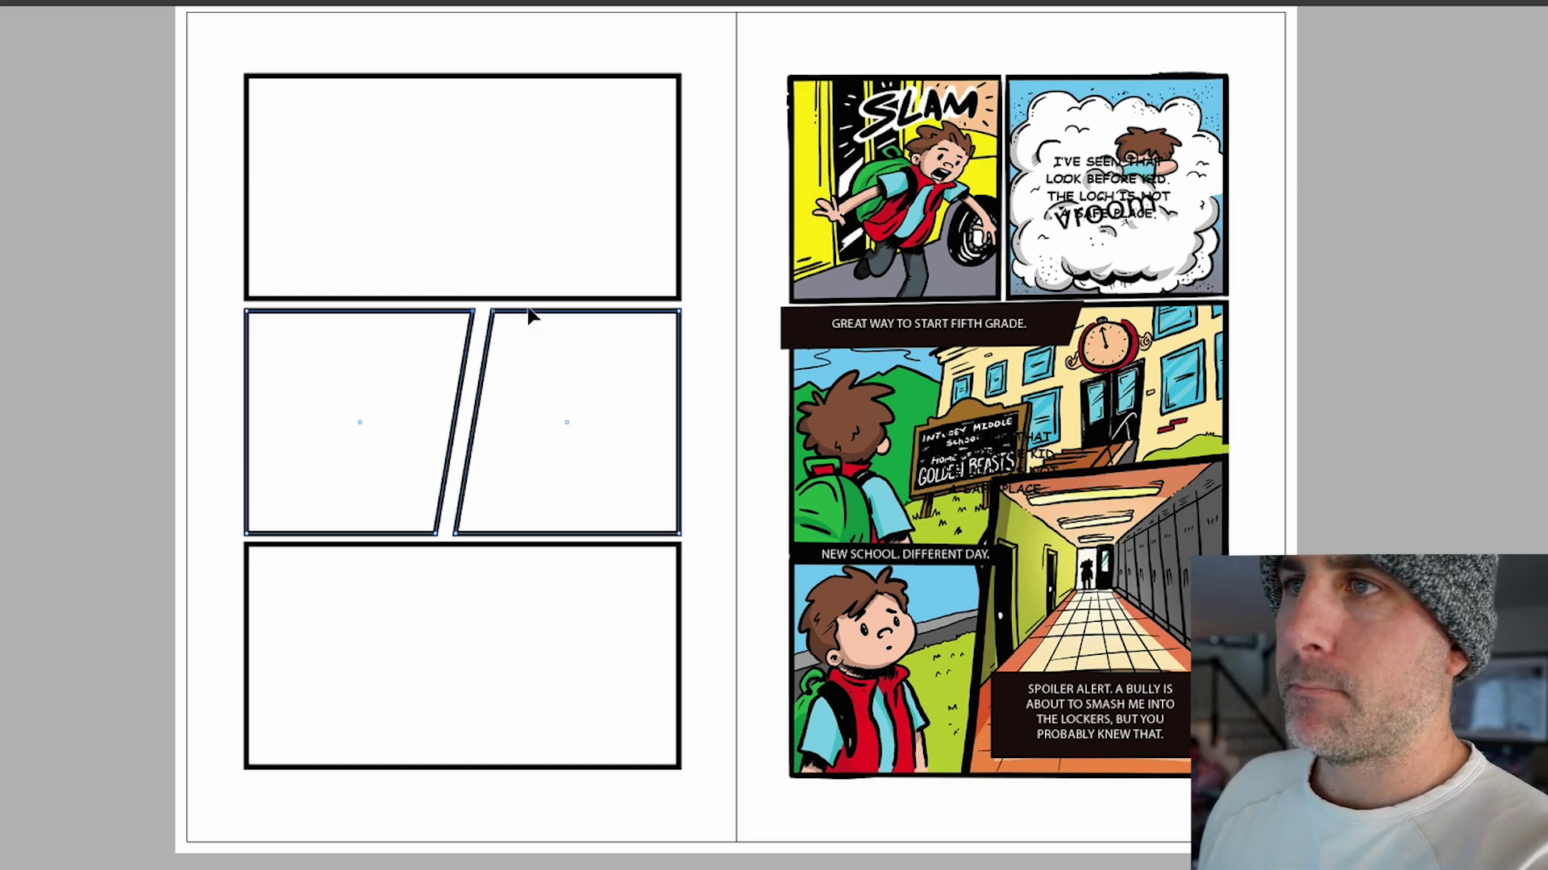
key(shift+Right)
click(197, 386)
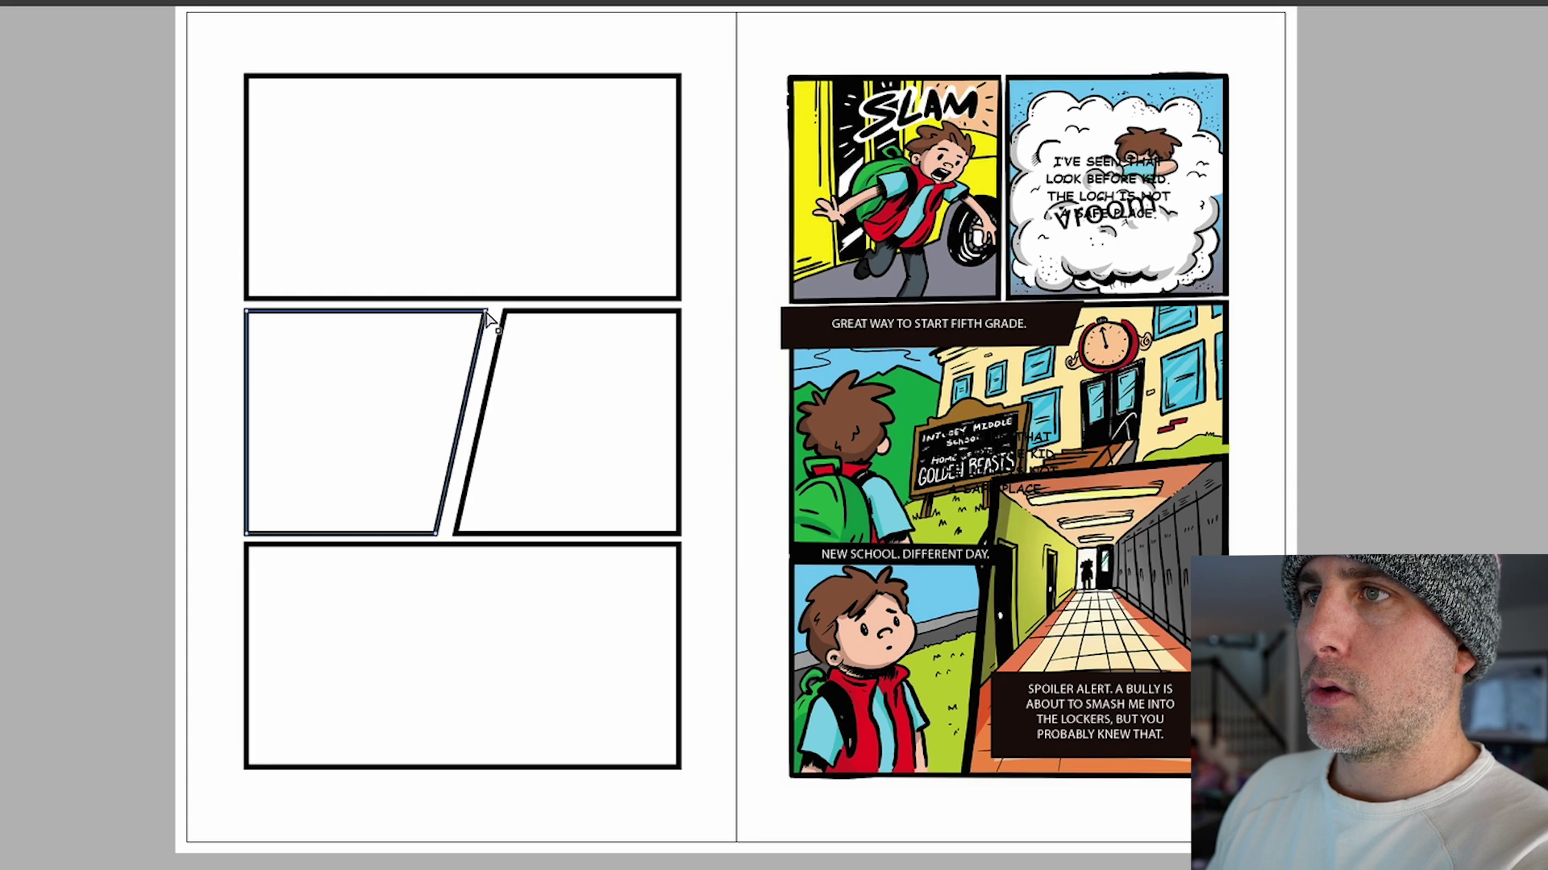
click(441, 534)
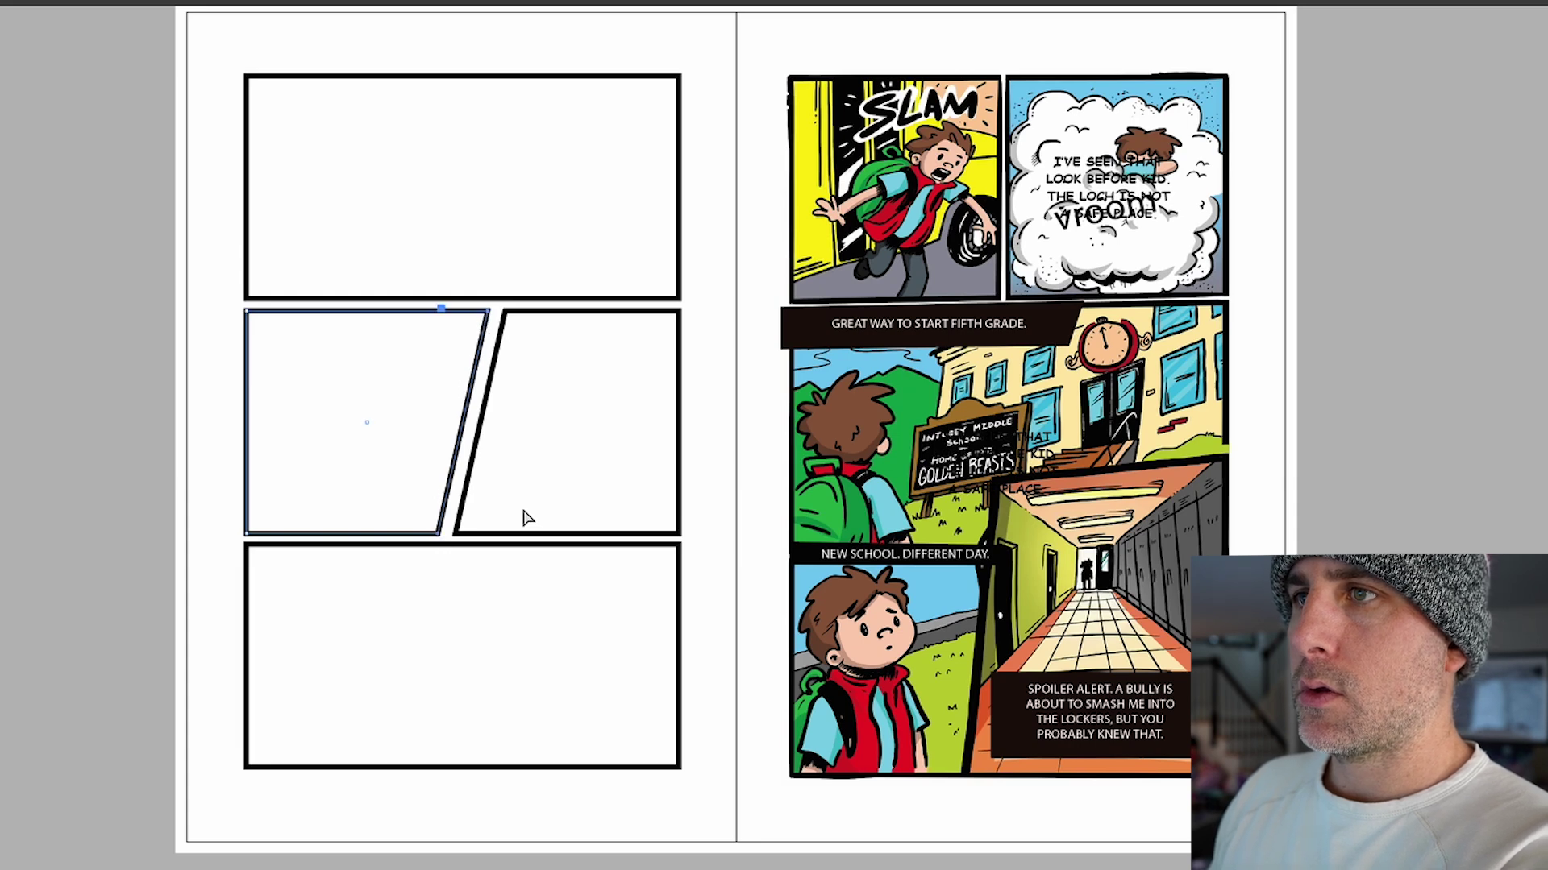
click(81, 472)
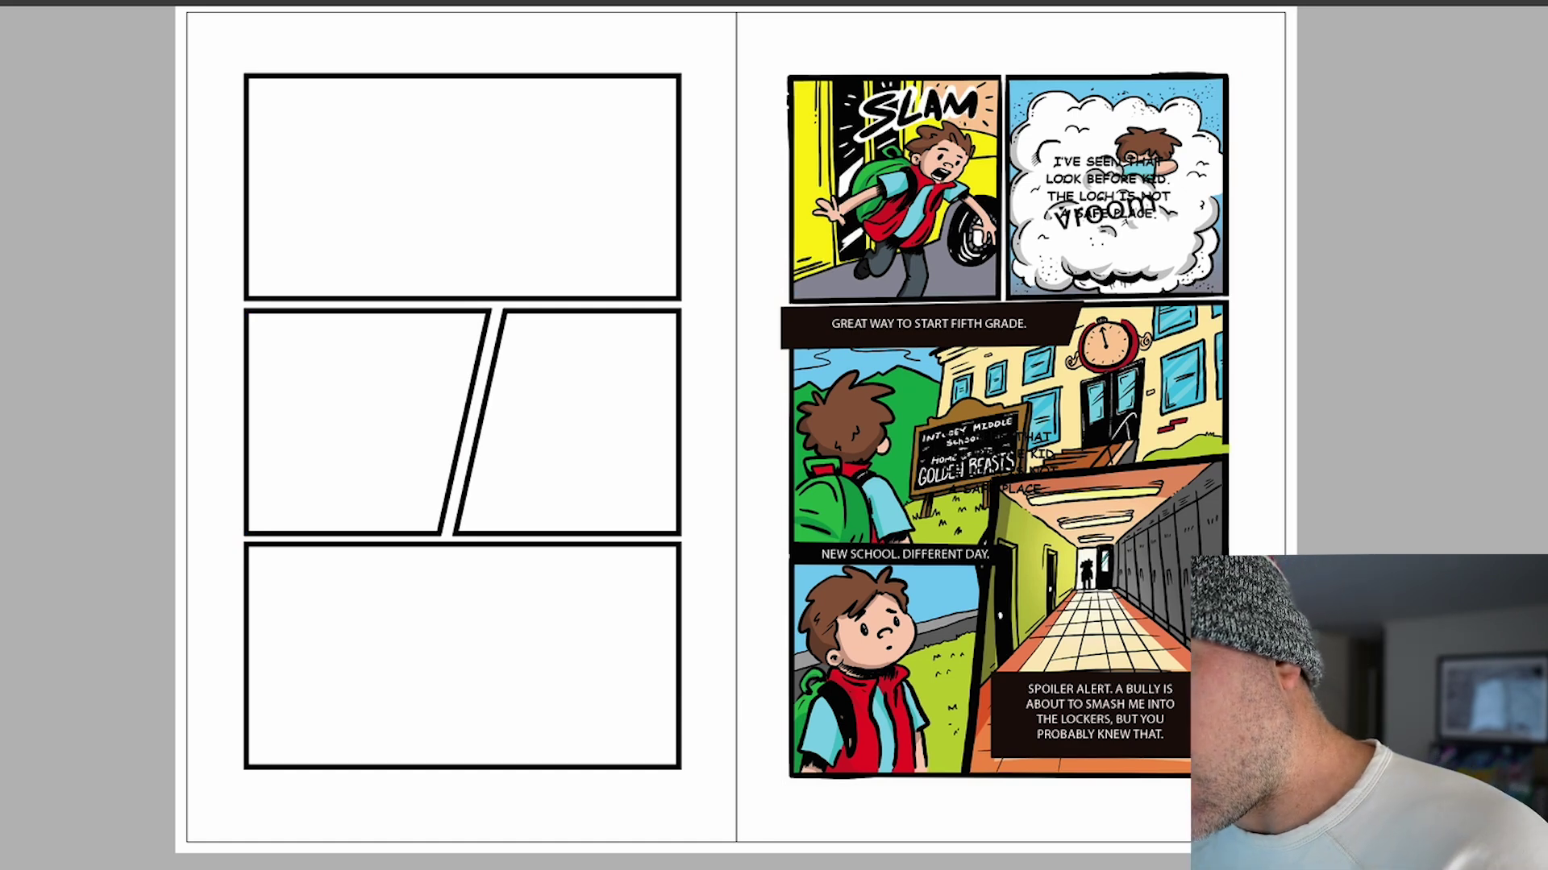
drag(248, 76, 684, 299)
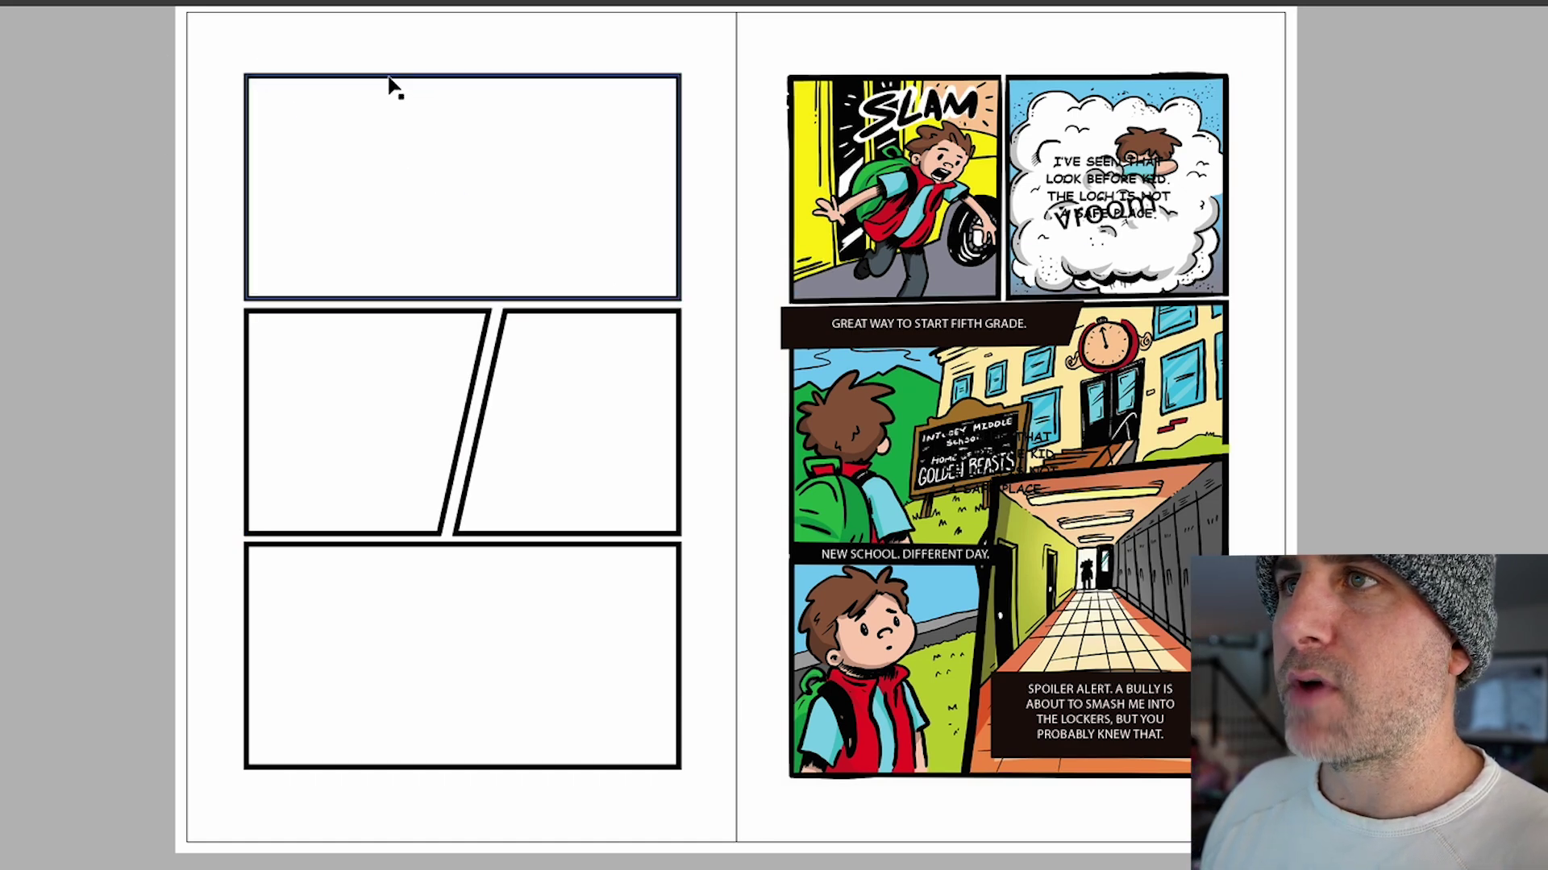
- Place the red hammerhead shark art in the top panel and fill the frame proportionally
click(389, 79)
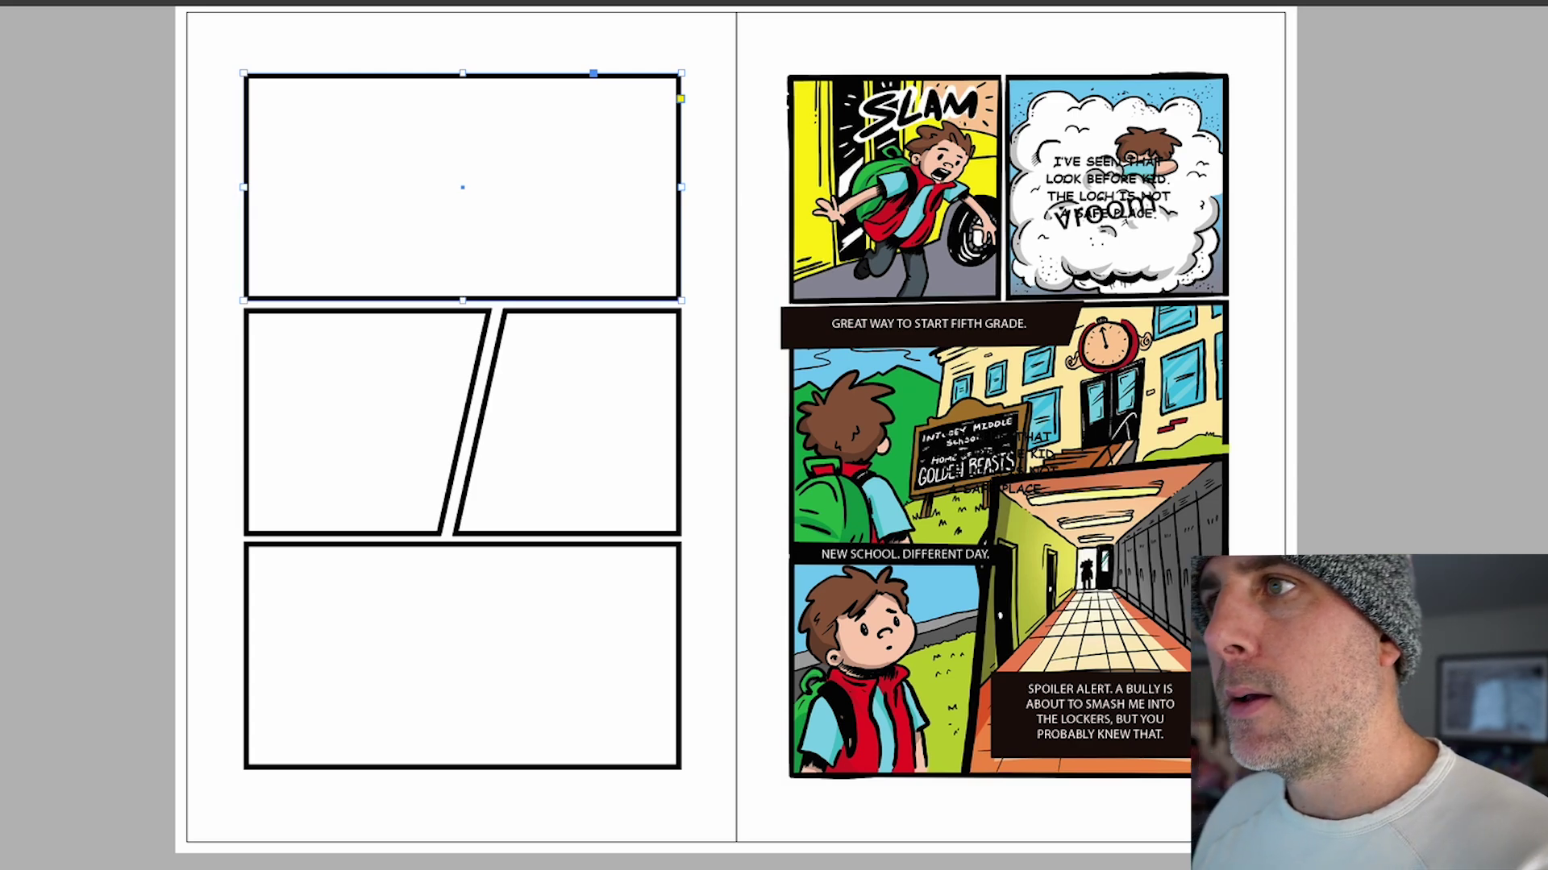
key(super+d)
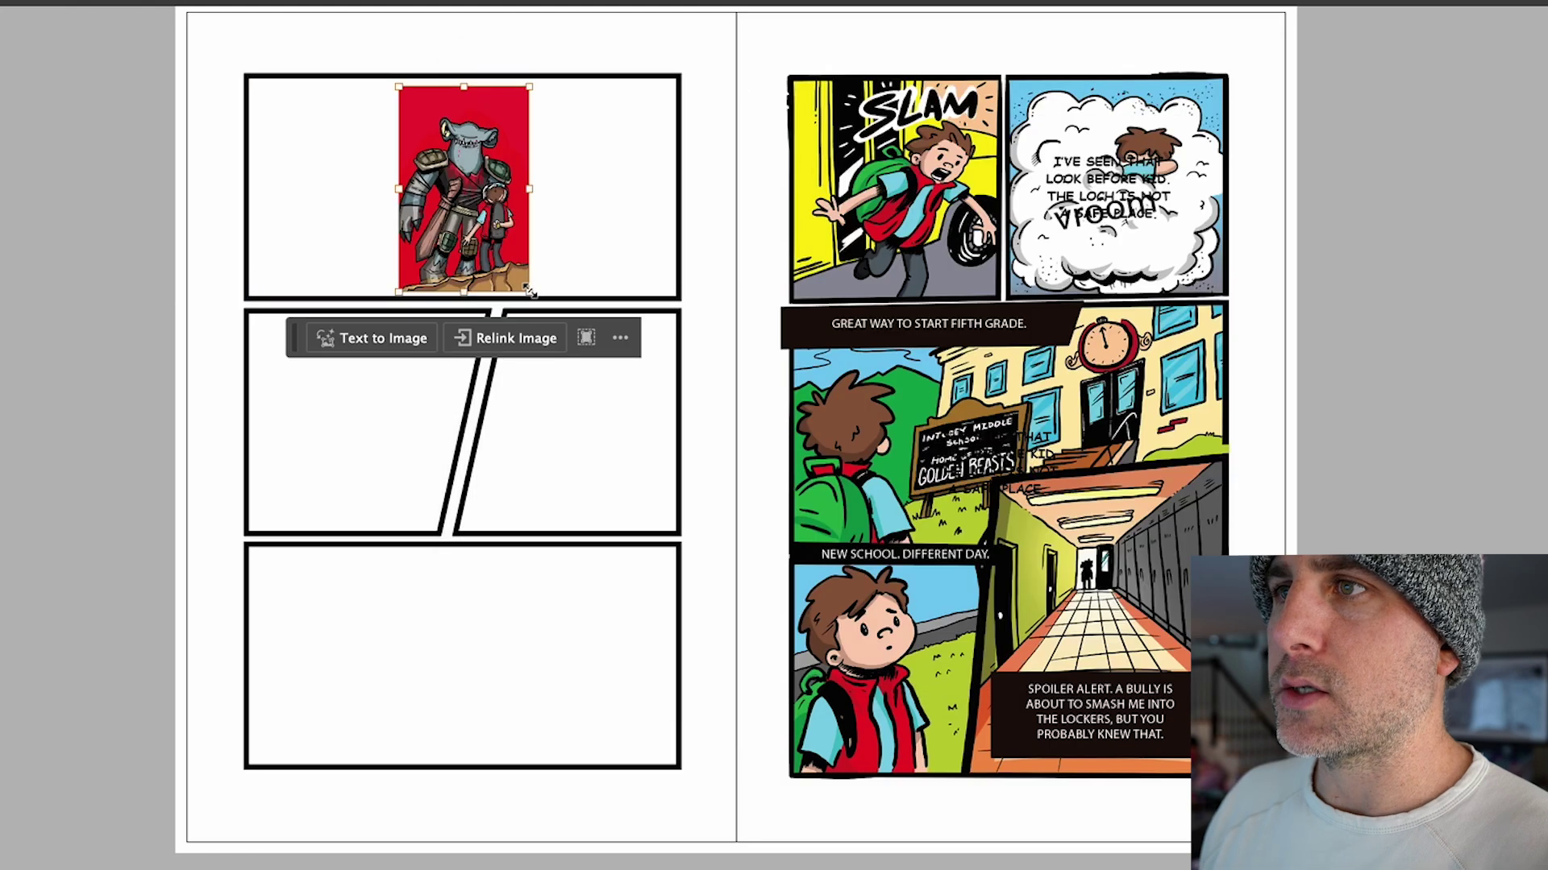
drag(528, 291, 808, 635)
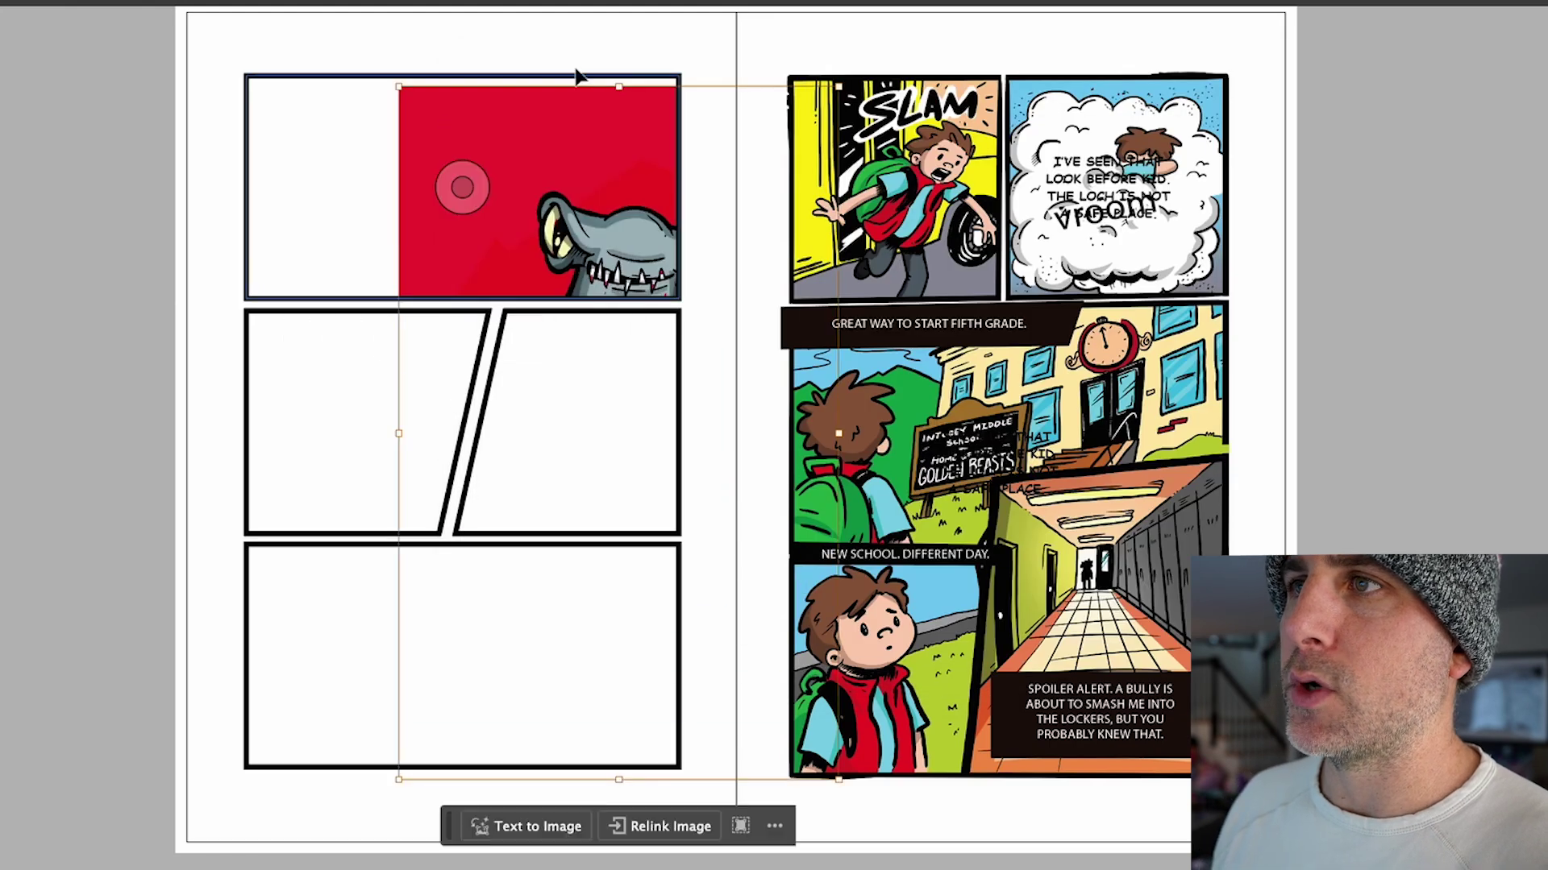
drag(460, 183, 443, 109)
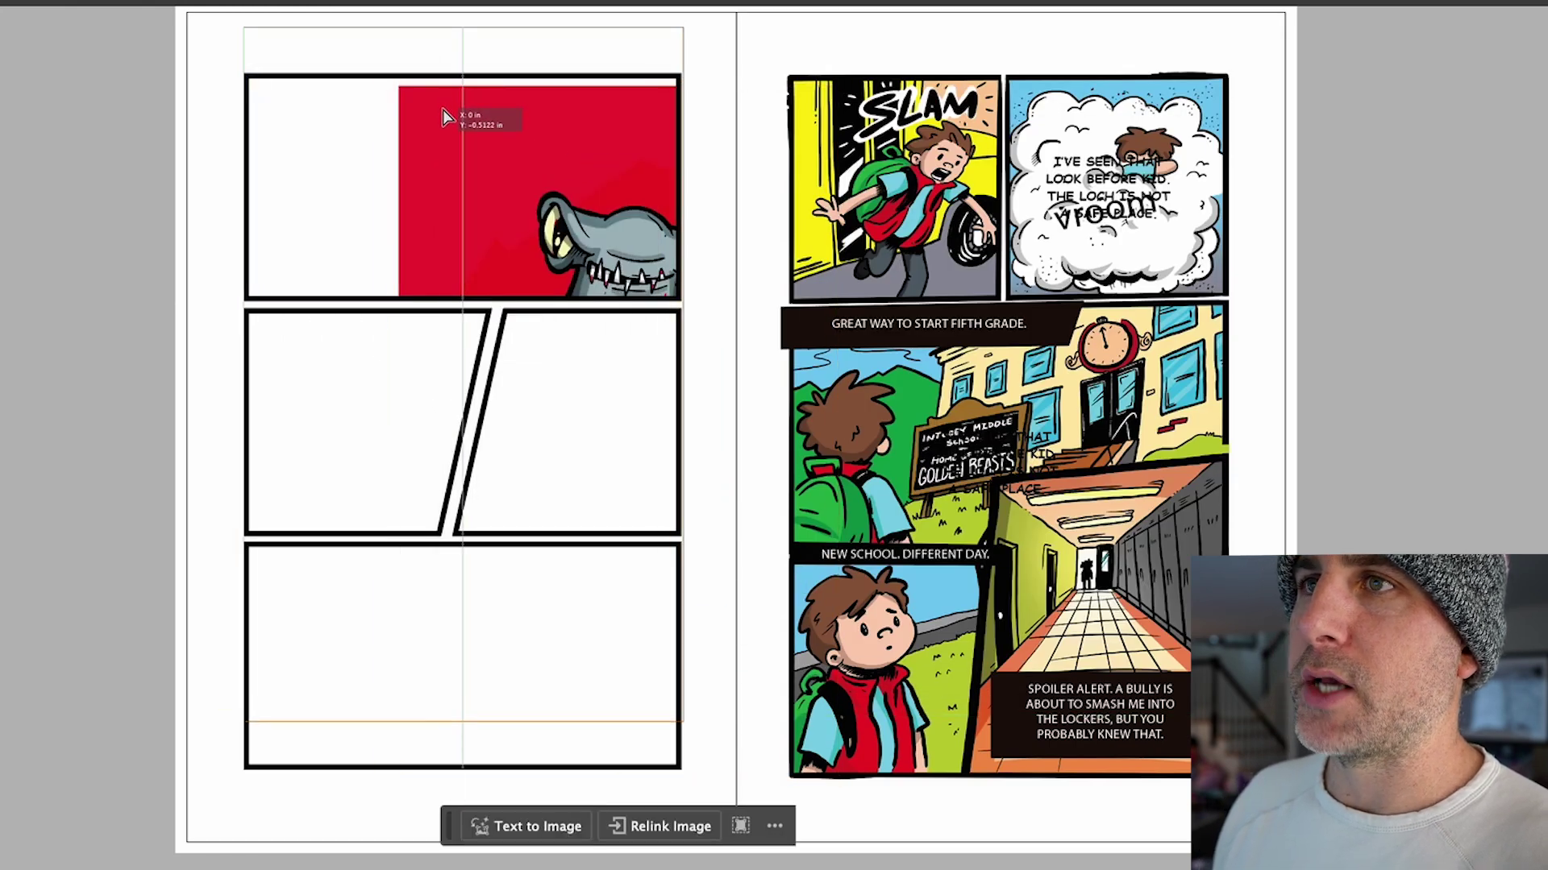
key(super+alt+shift+c)
click(8, 153)
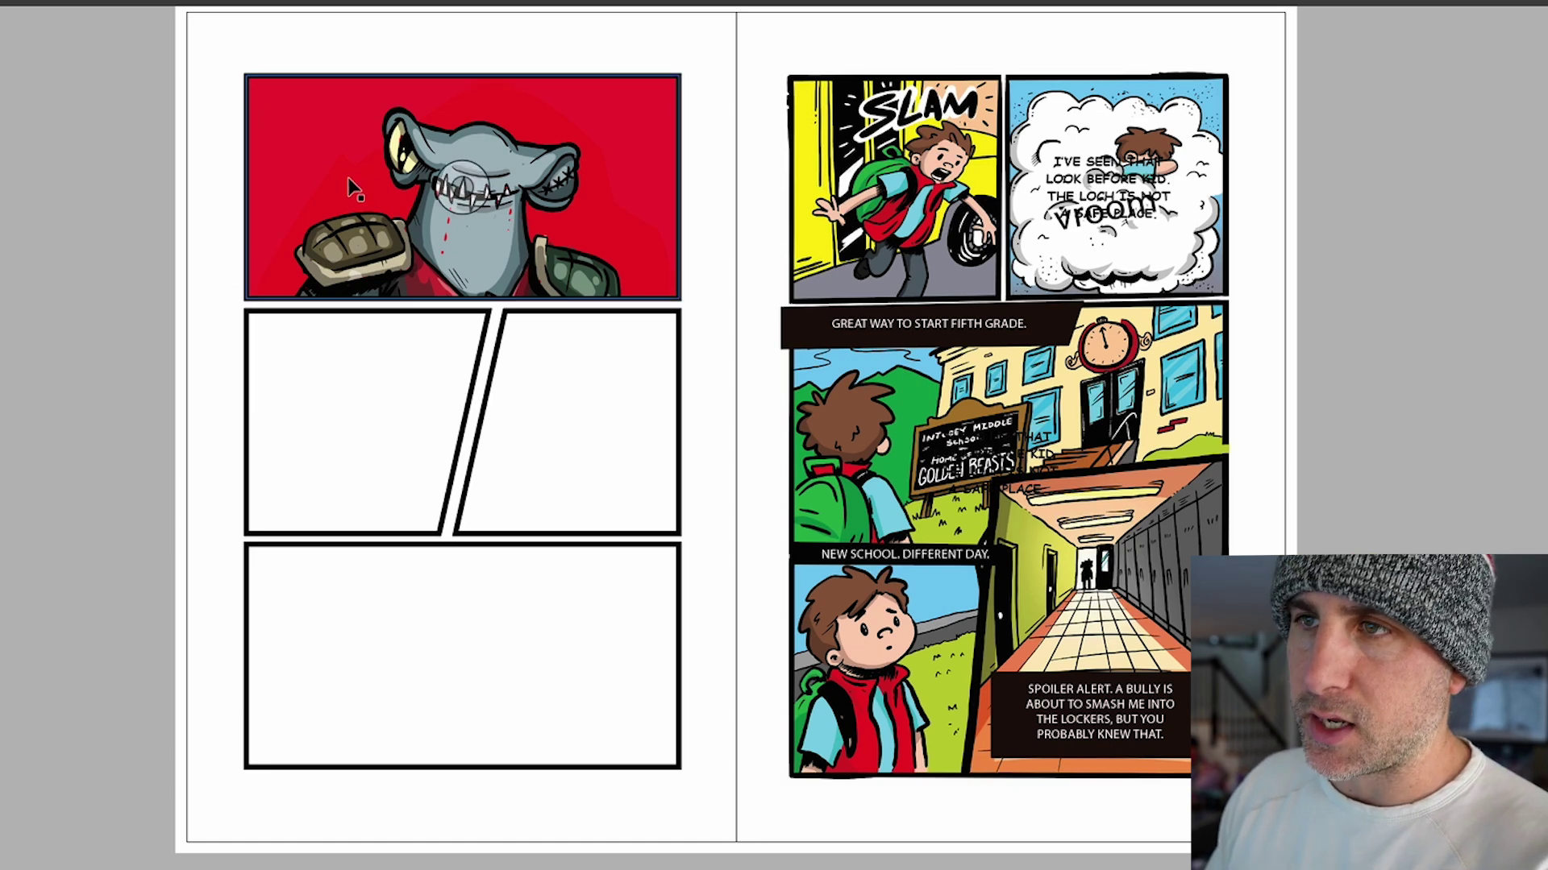
click(250, 429)
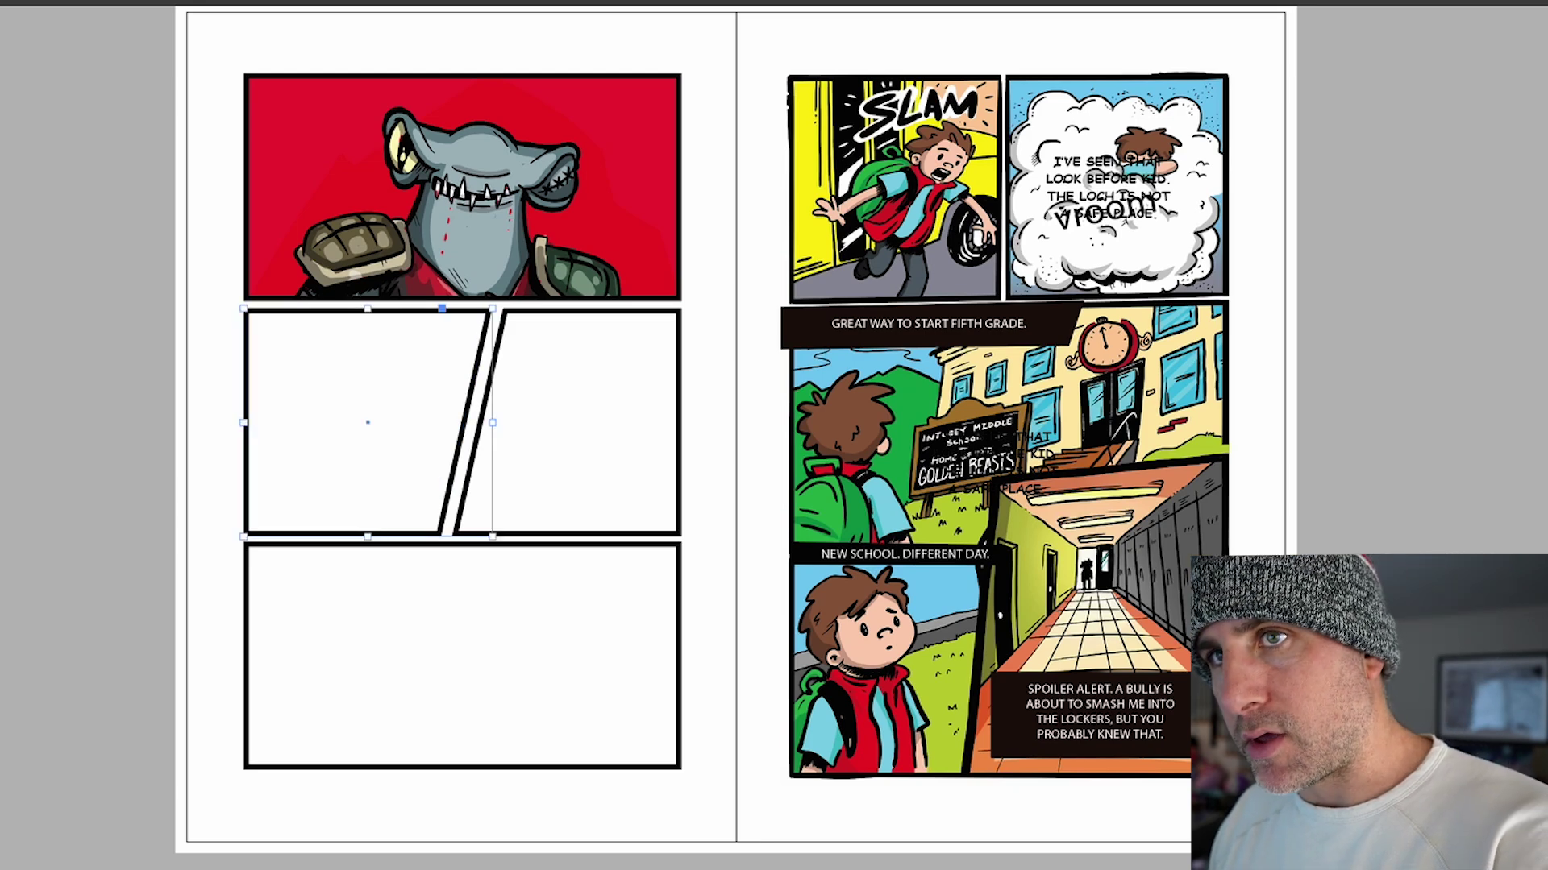
- Place Announce5.psd in the slanted middle panel and fill the frame proportionally
key(super+d)
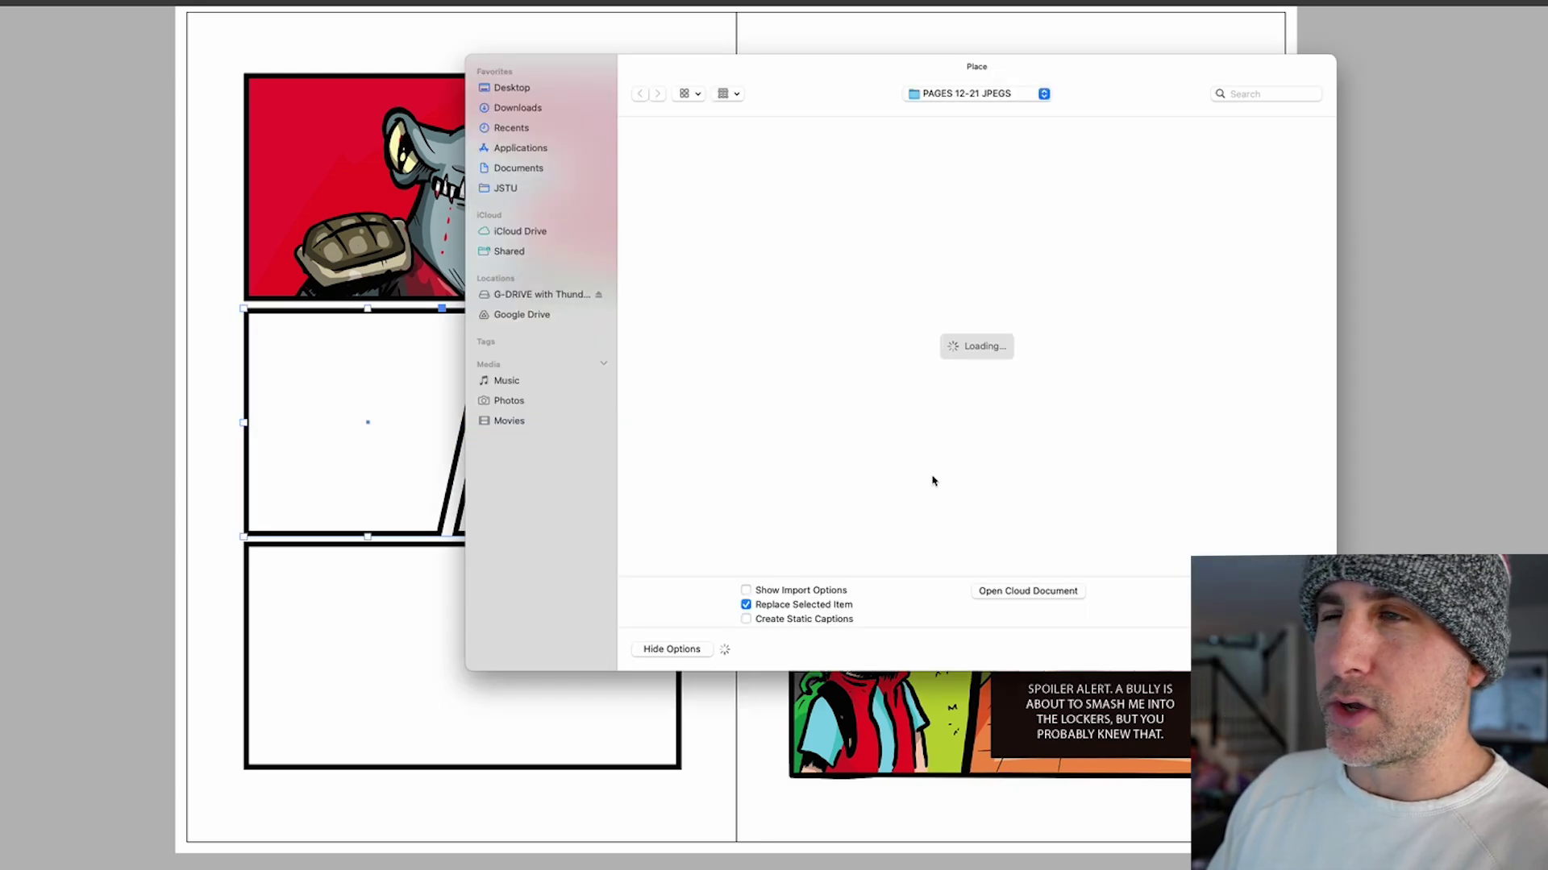
scroll(932, 481, down, 3)
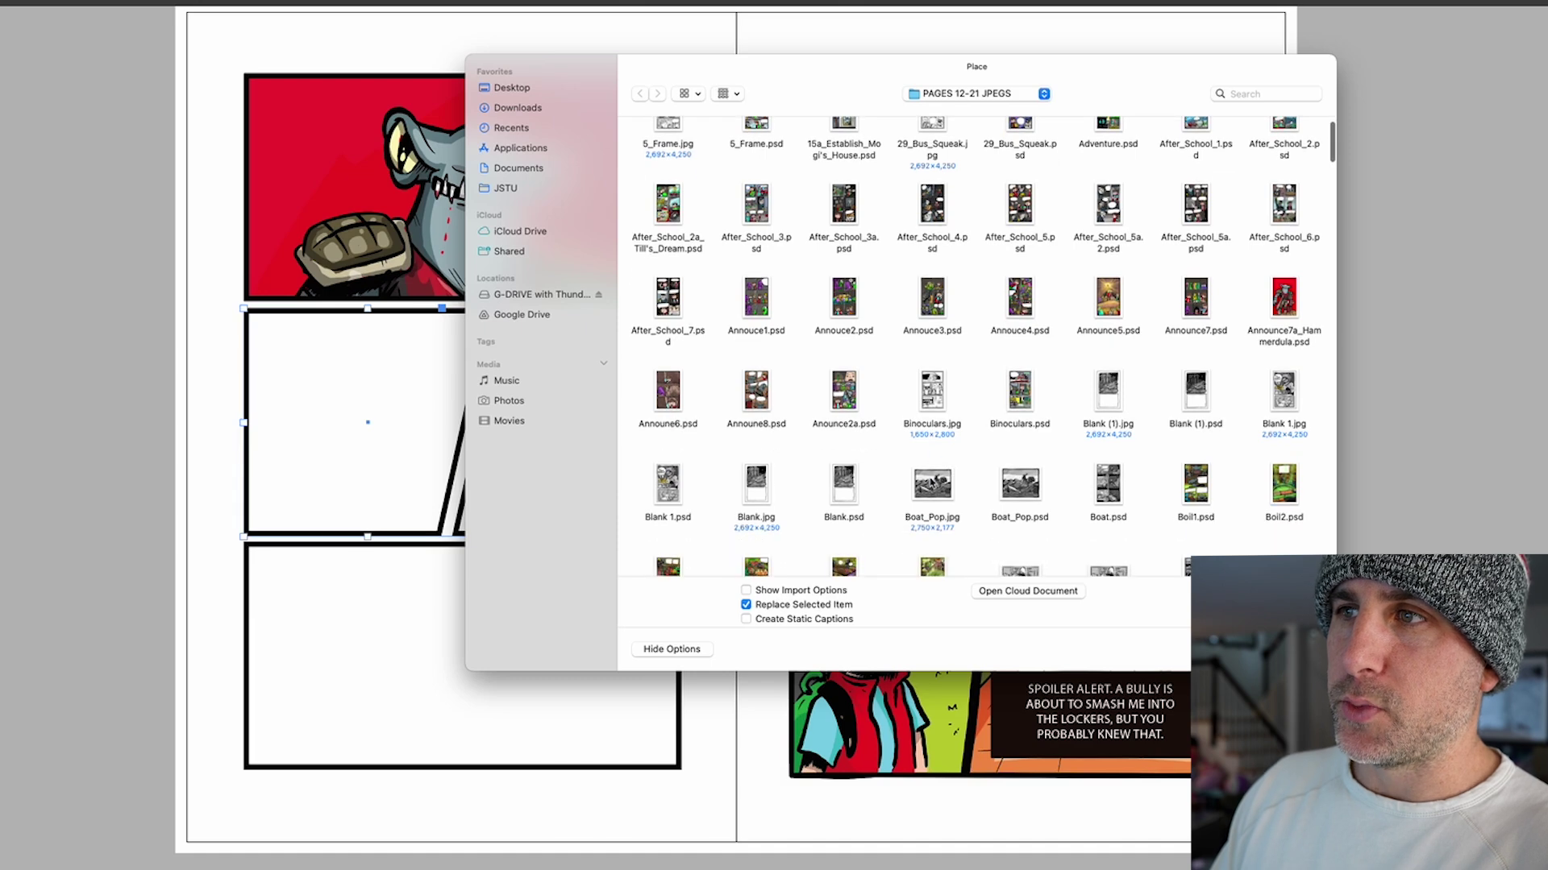
scroll(932, 481, down, 2)
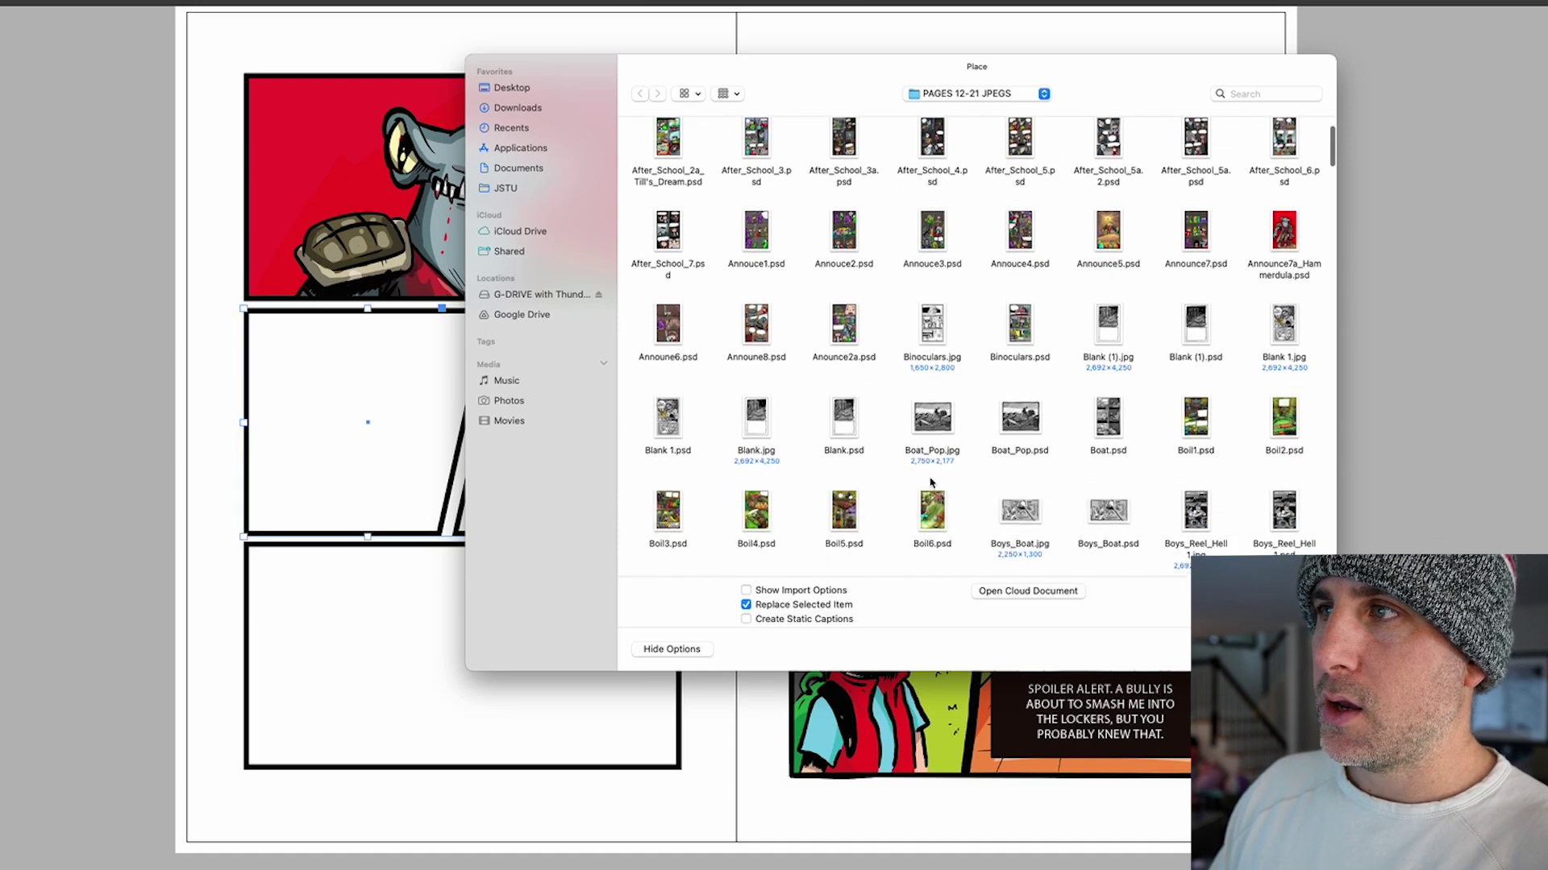
double_click(1107, 229)
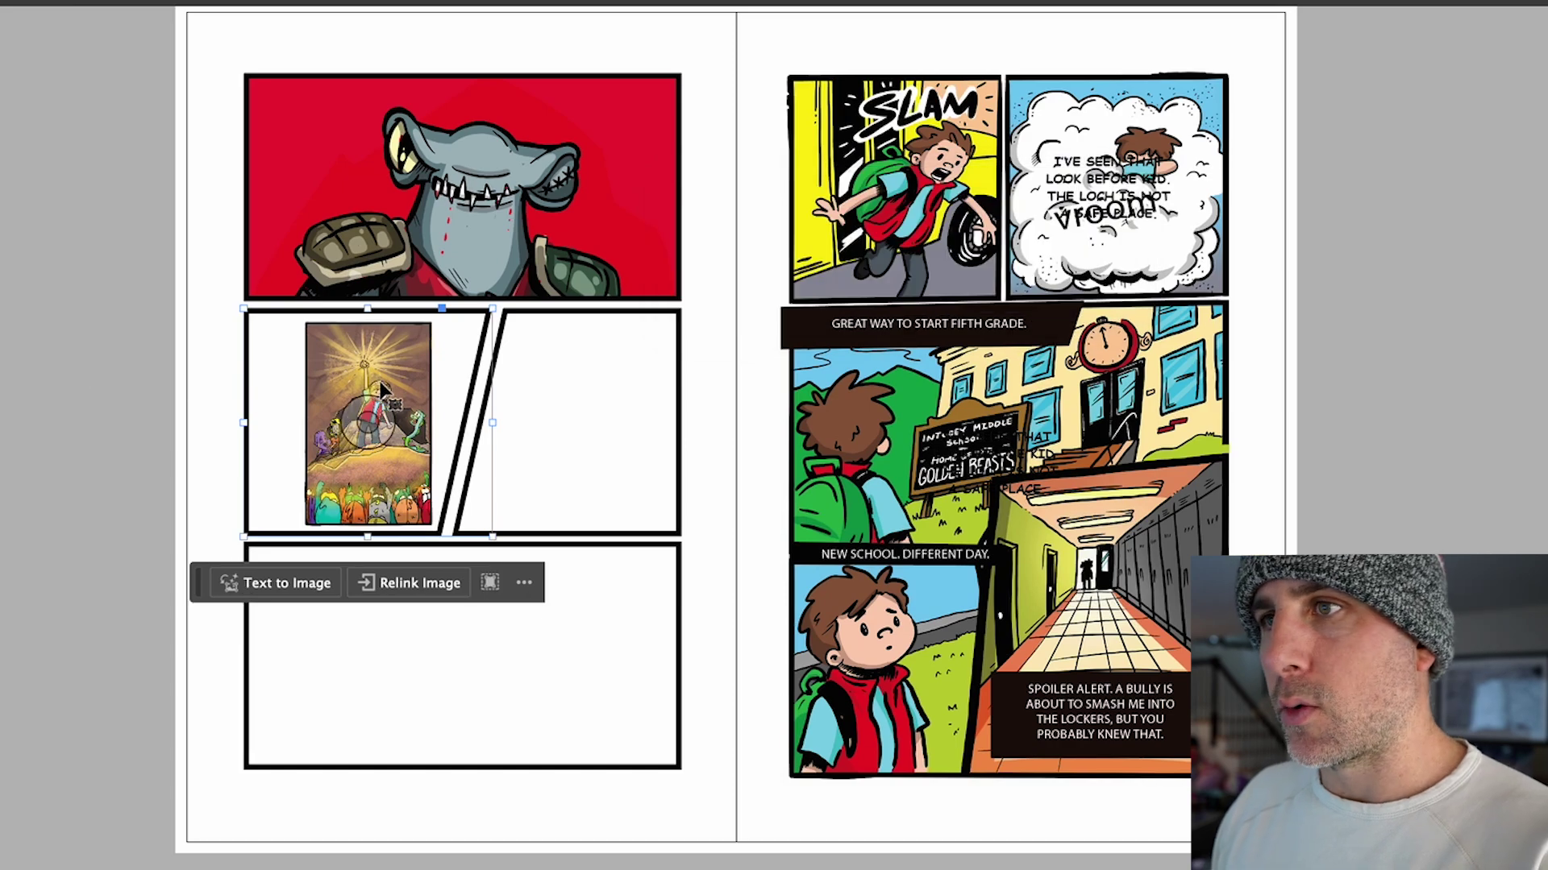
key(ctrl+alt+shift+c)
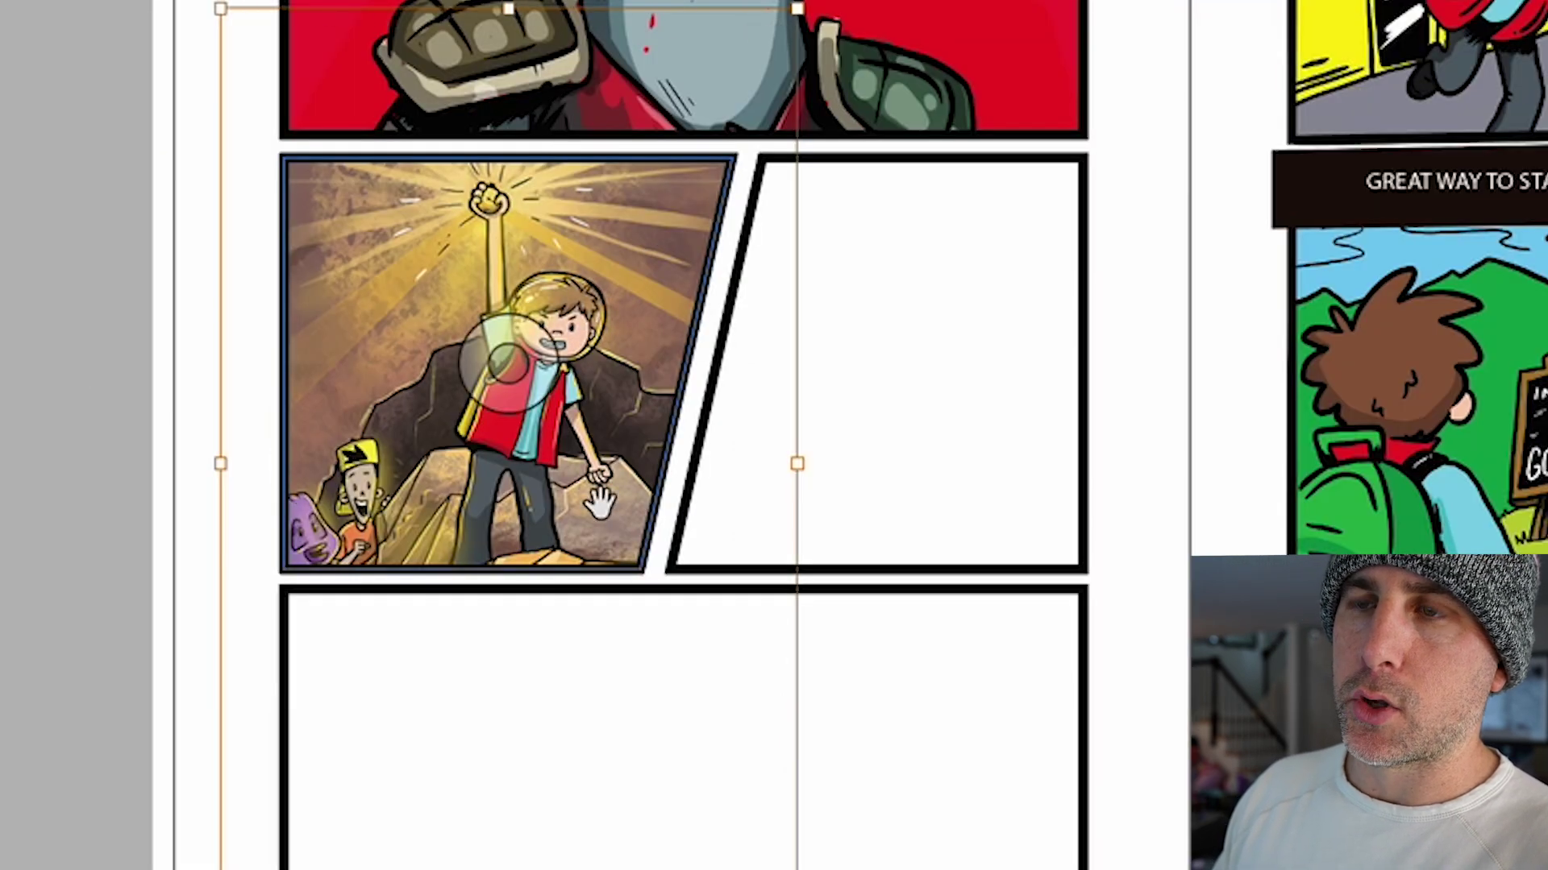
- Test widening the image frame, undo it, view the whole spread and deselect everything
click(287, 244)
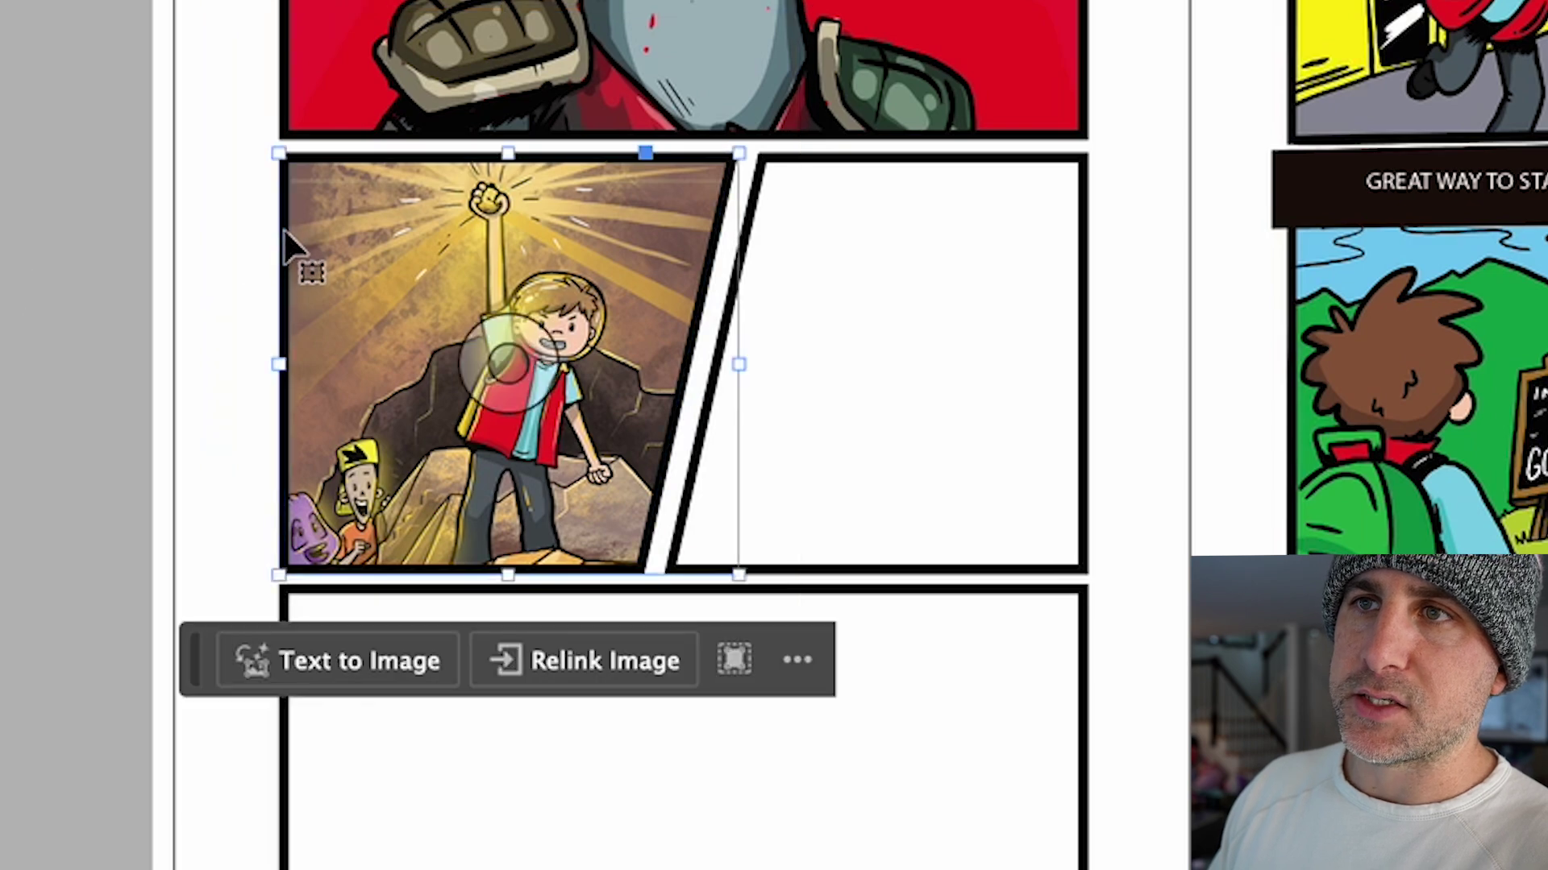
drag(283, 360, 240, 361)
key(ctrl+z)
key(ctrl+alt+0)
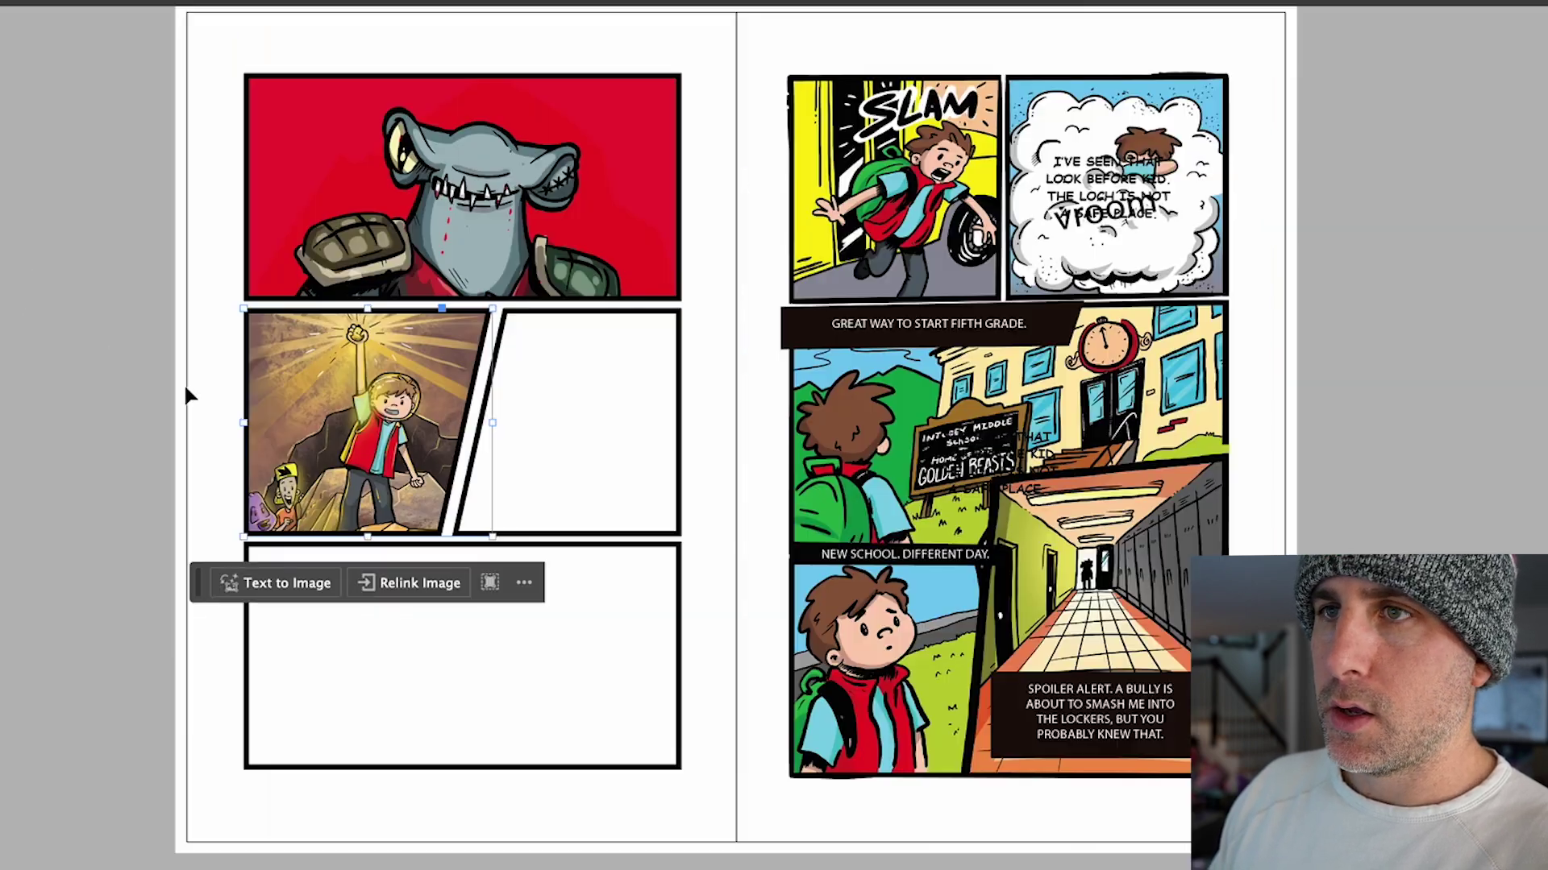
click(32, 351)
click(536, 323)
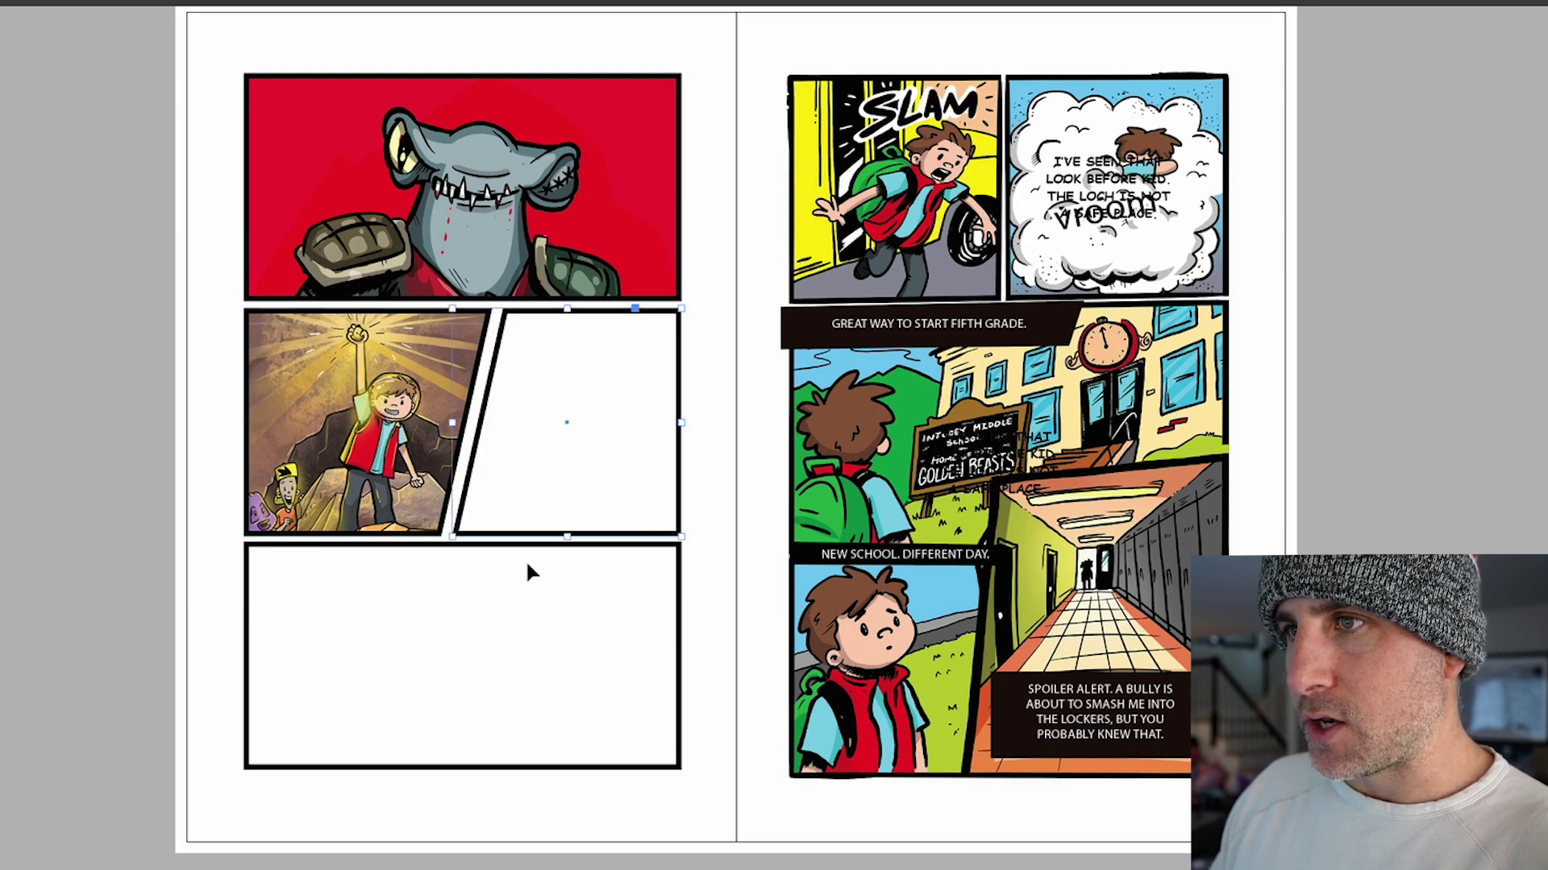
click(515, 560)
click(145, 565)
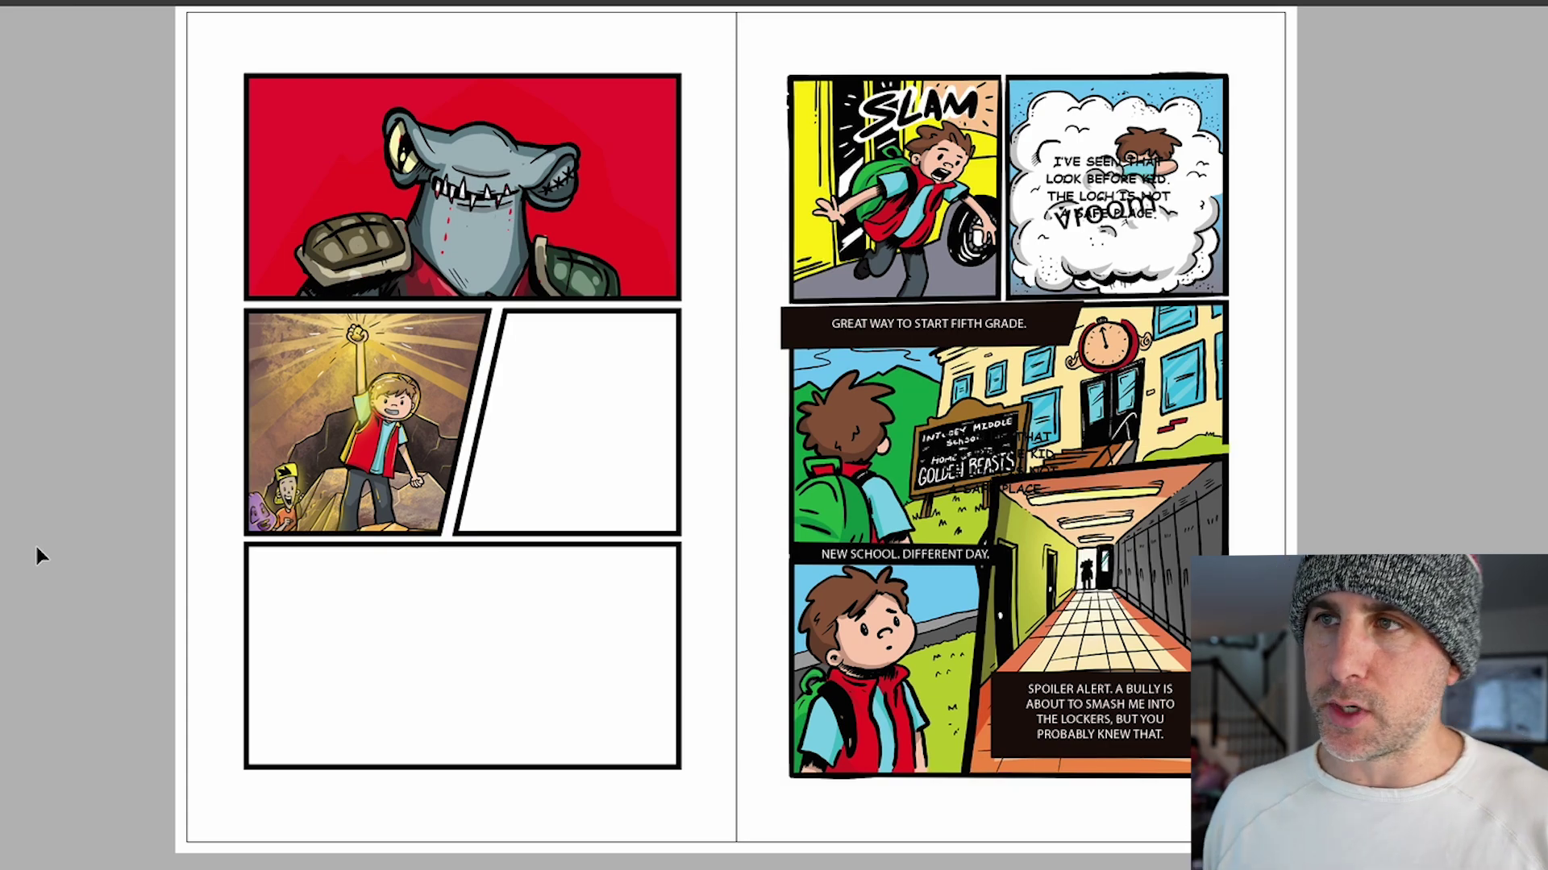
- Scroll up to the earlier spread with the bus comic page and empty speech balloons
scroll(36, 543, up, 5)
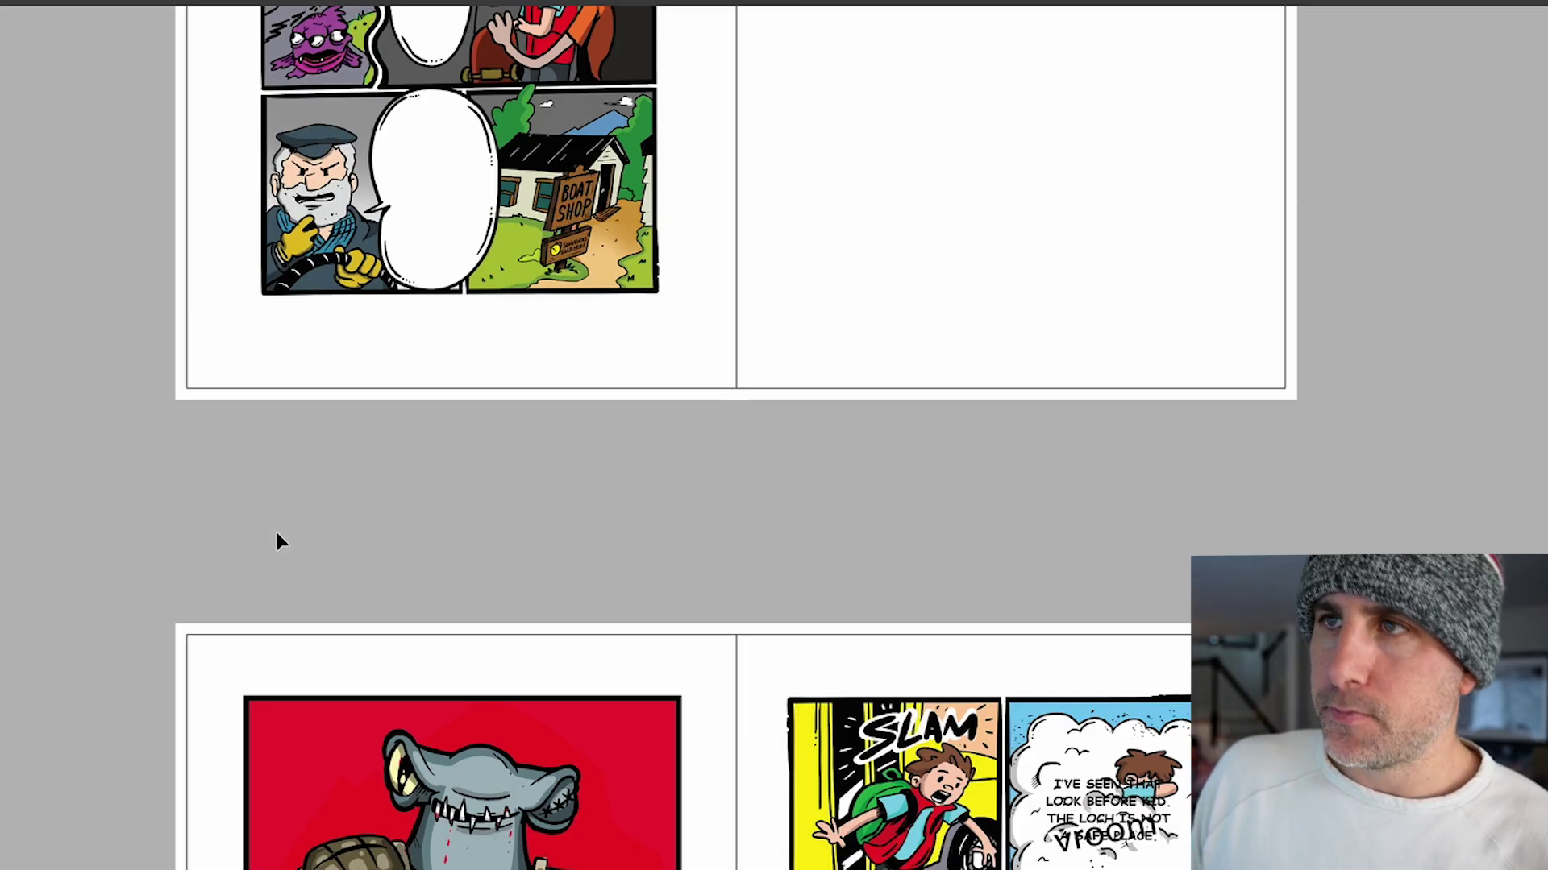
scroll(279, 540, up, 3)
scroll(279, 540, up, 3)
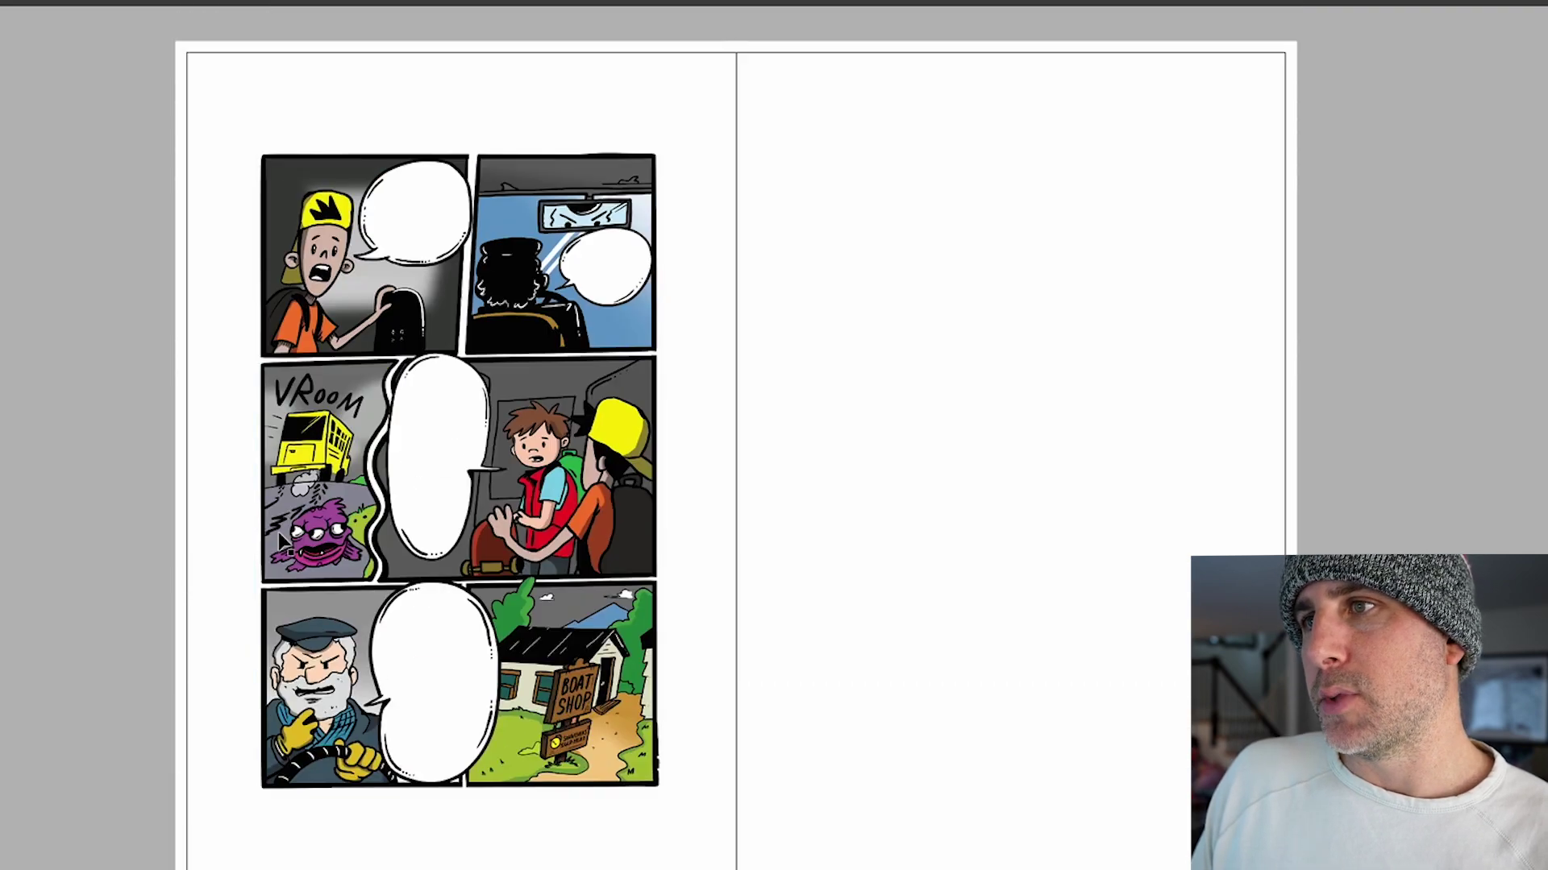
scroll(282, 542, down, 4)
scroll(282, 542, up, 3)
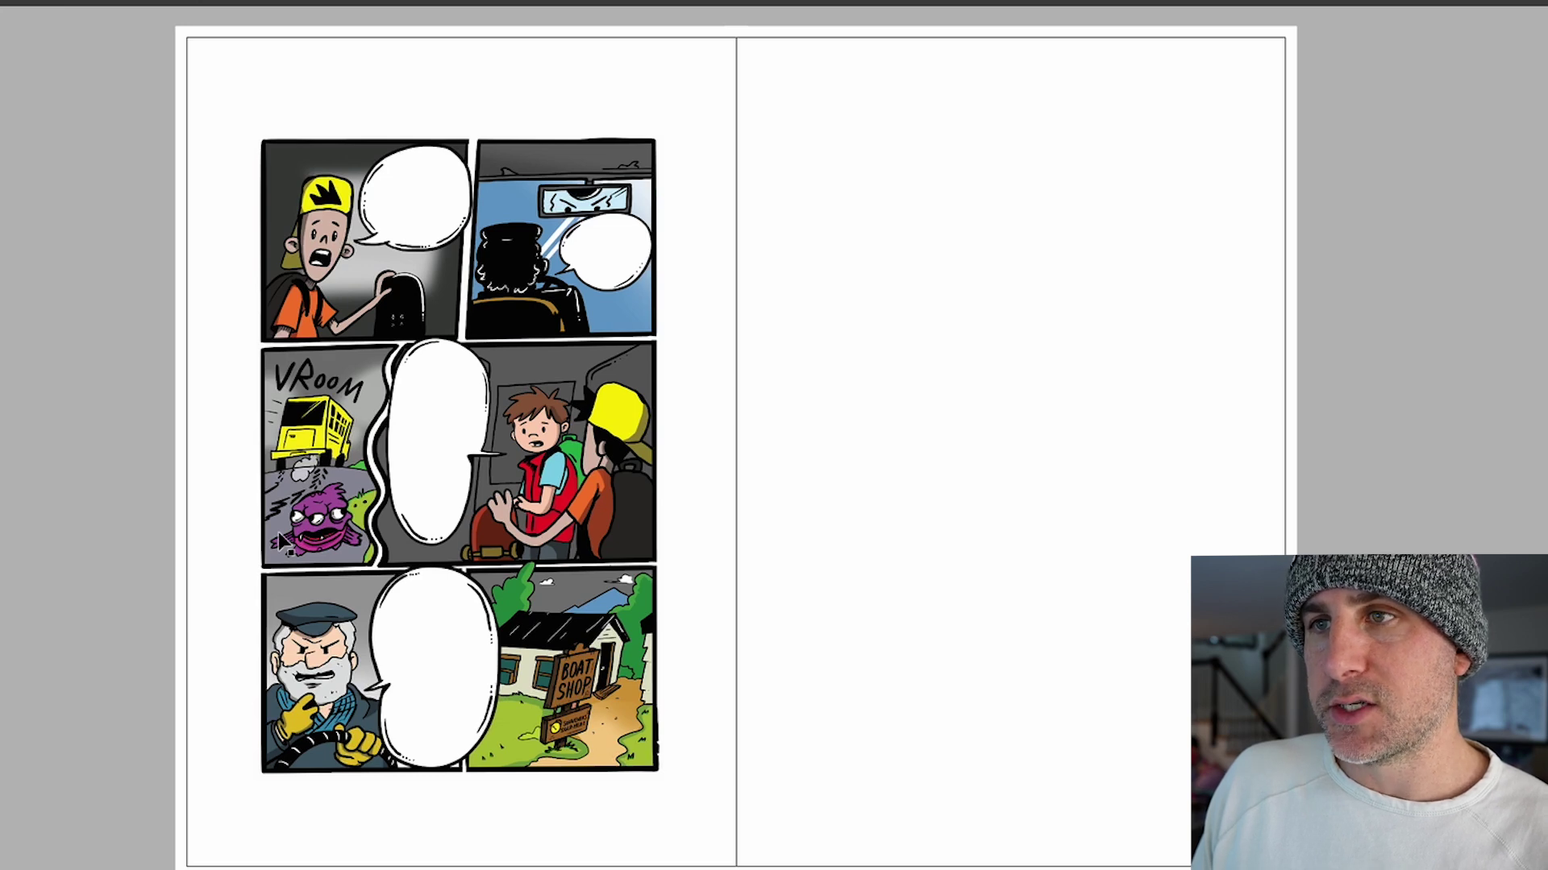
scroll(282, 538, down, 1)
scroll(53, 530, up, 1)
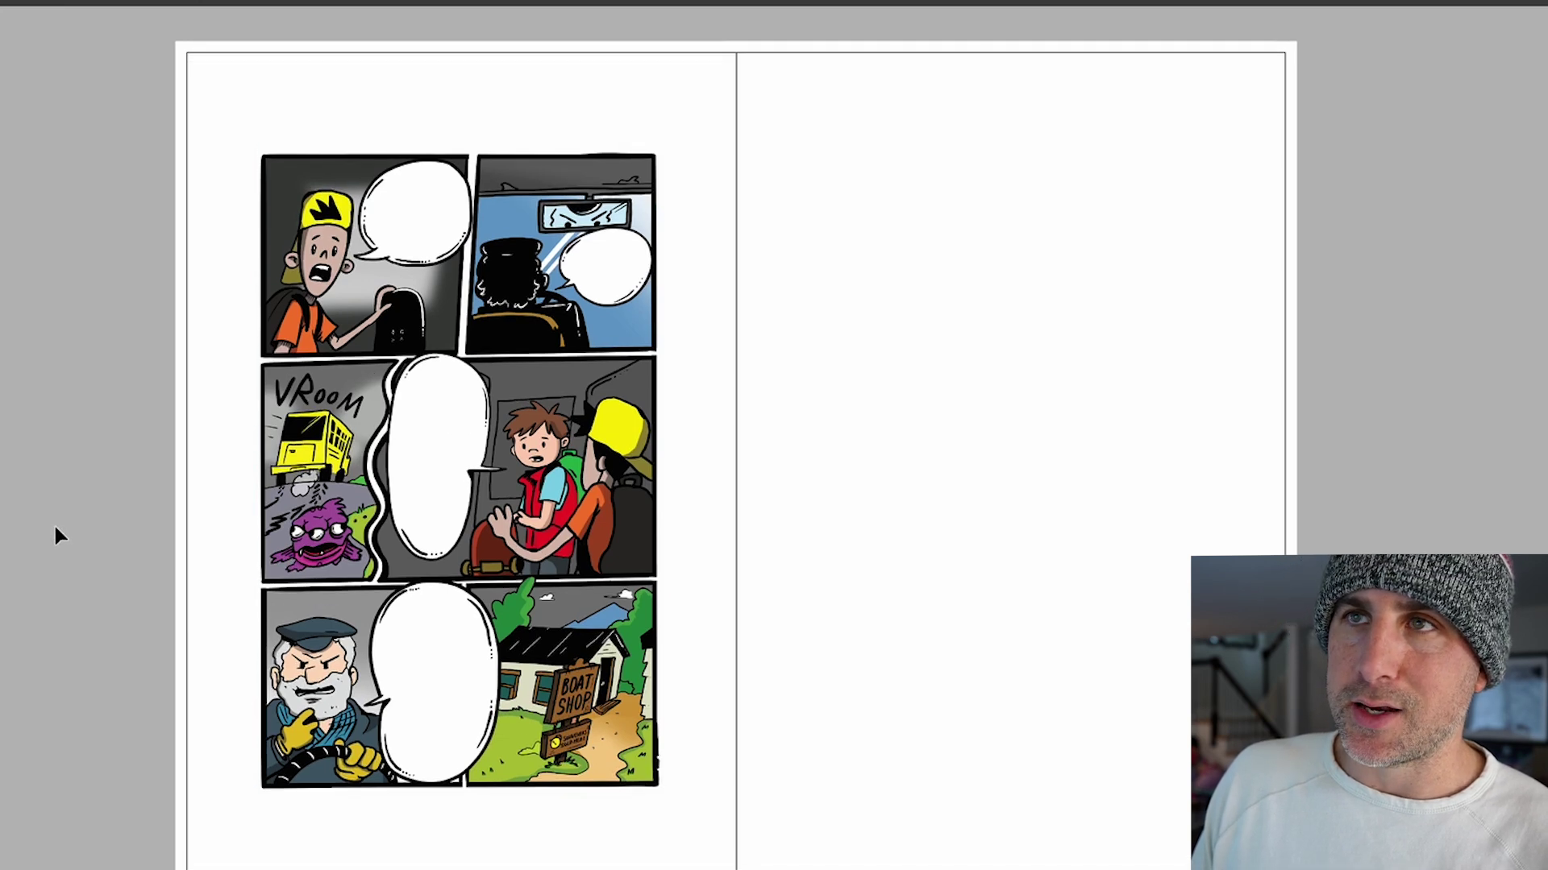
scroll(79, 521, up, 5)
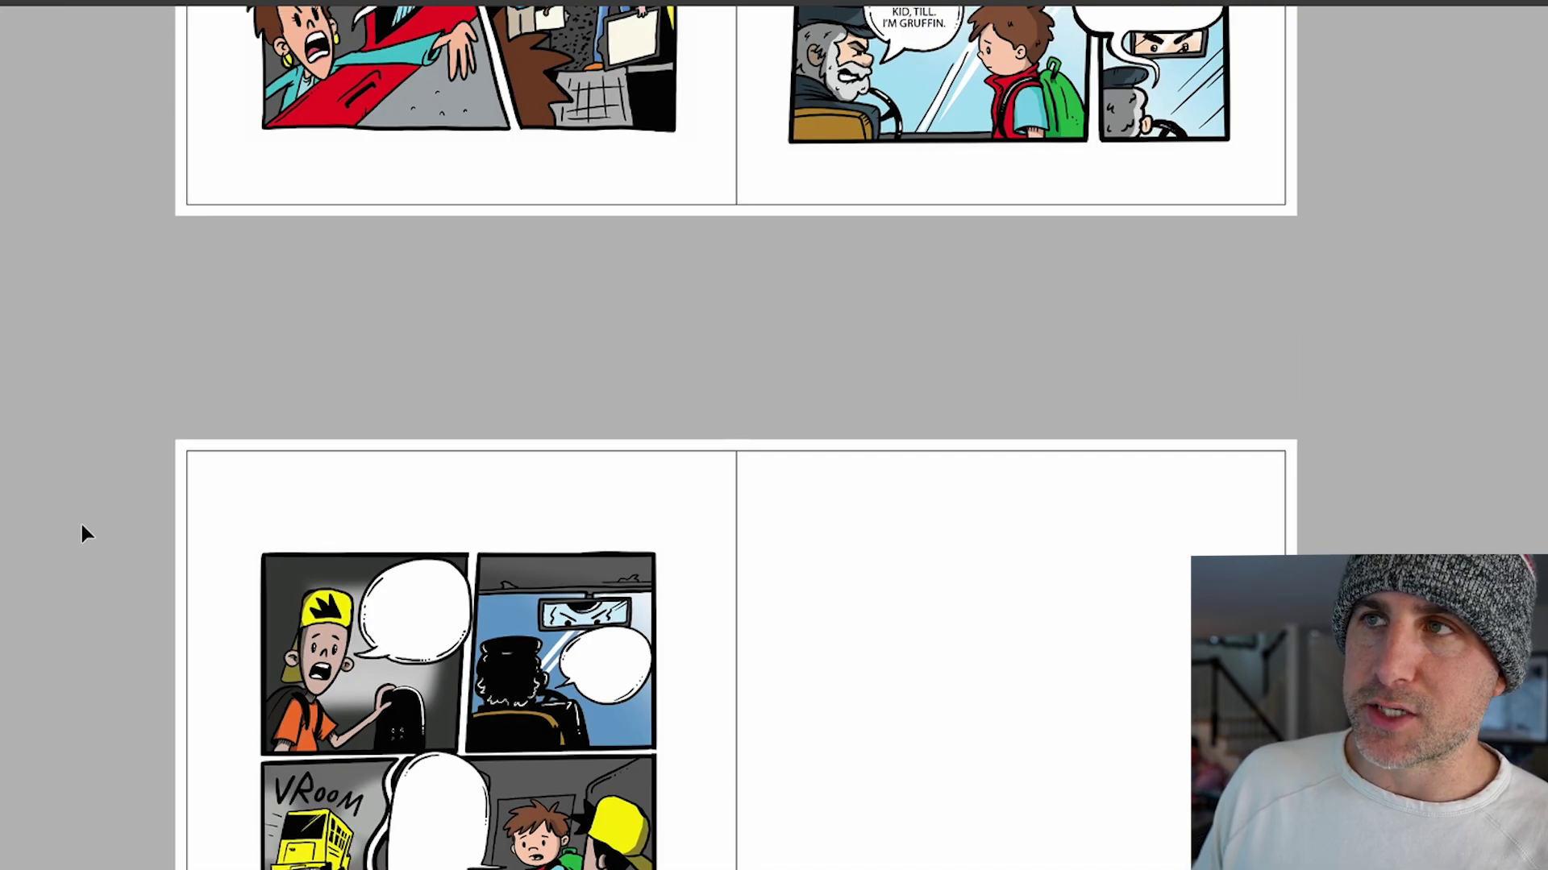